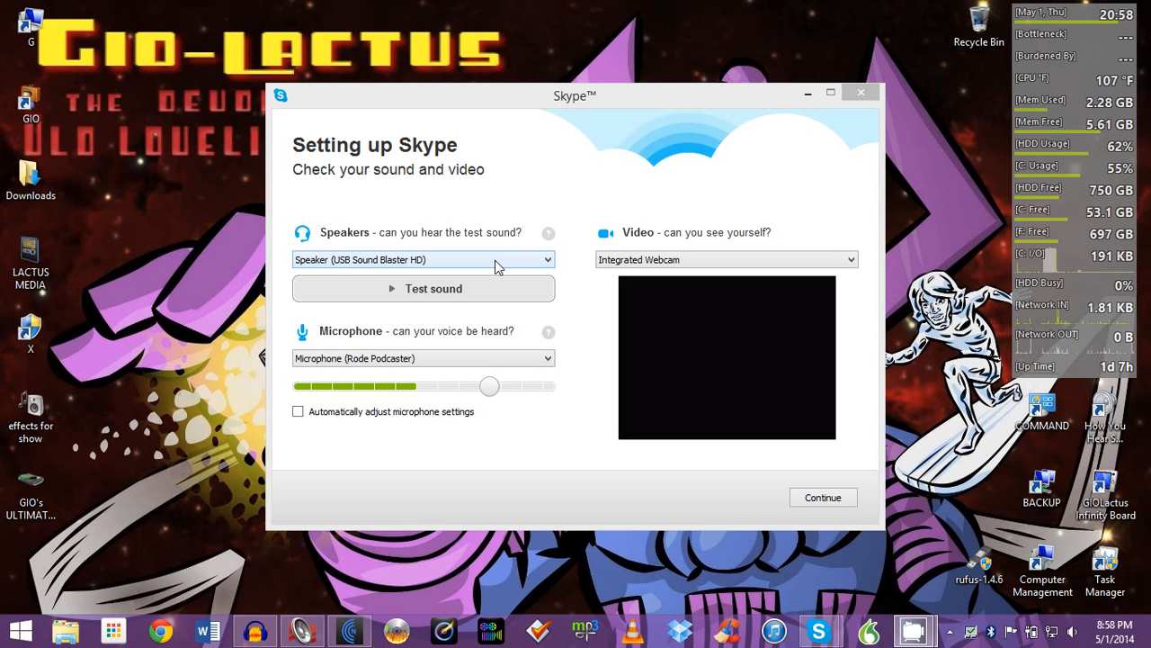
# - Choose Speaker (USB Sound Blaster HD) for the speakers, play the test sound, and accept the sound and video settings
pyautogui.click(493, 263)
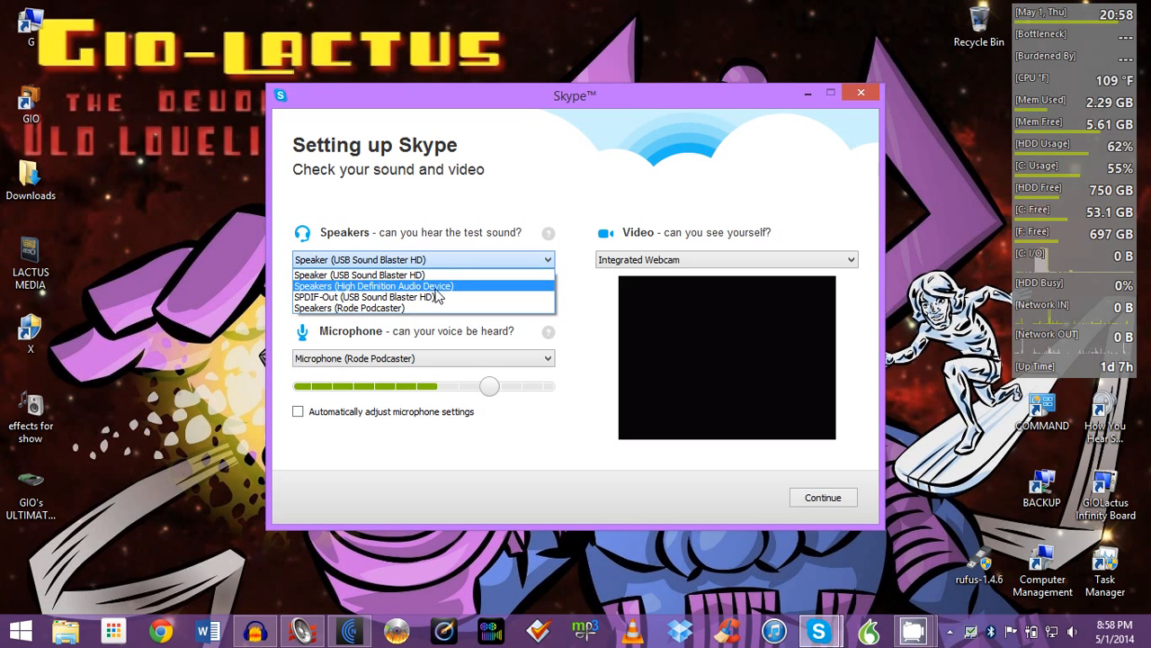
pyautogui.click(409, 273)
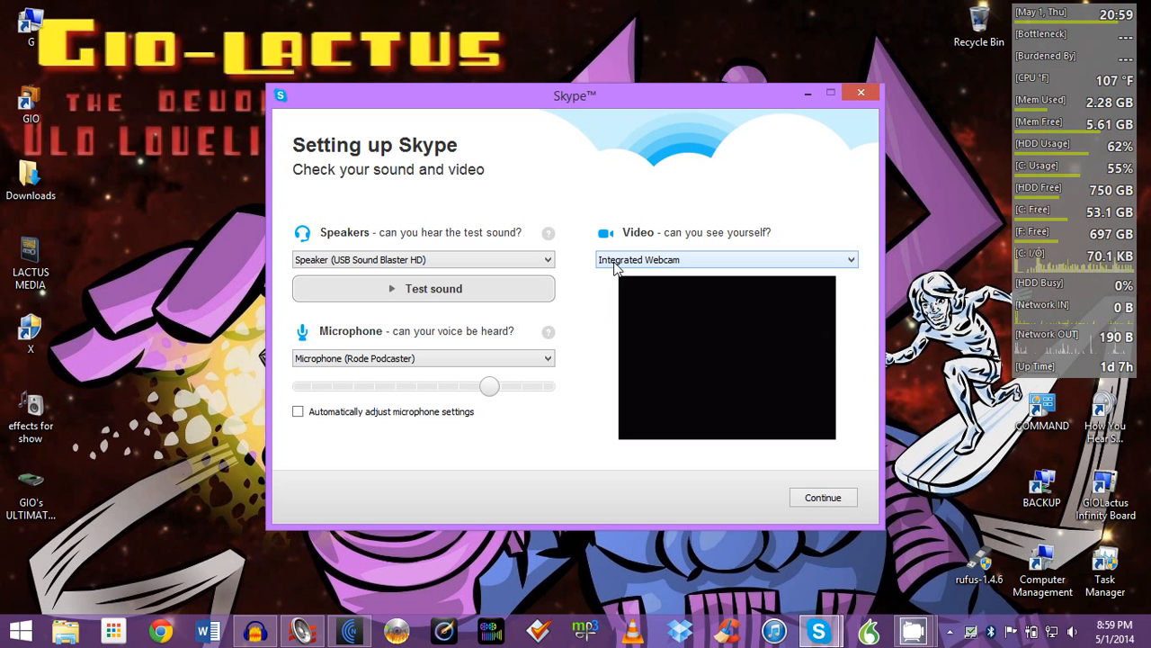
pyautogui.click(457, 290)
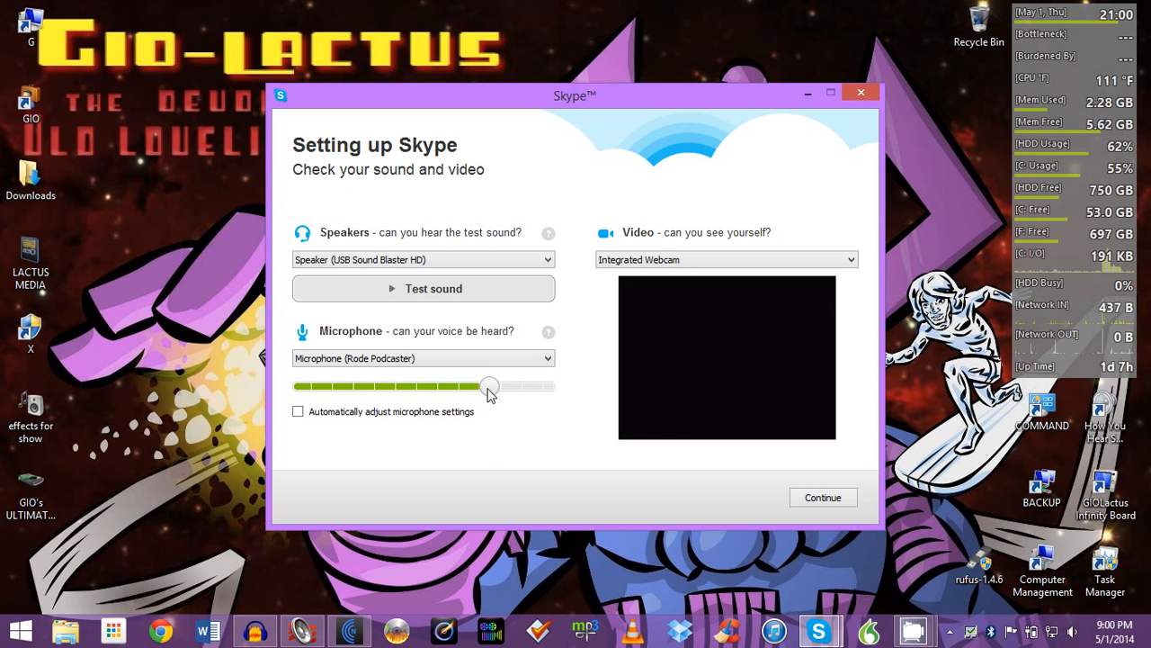
pyautogui.click(803, 499)
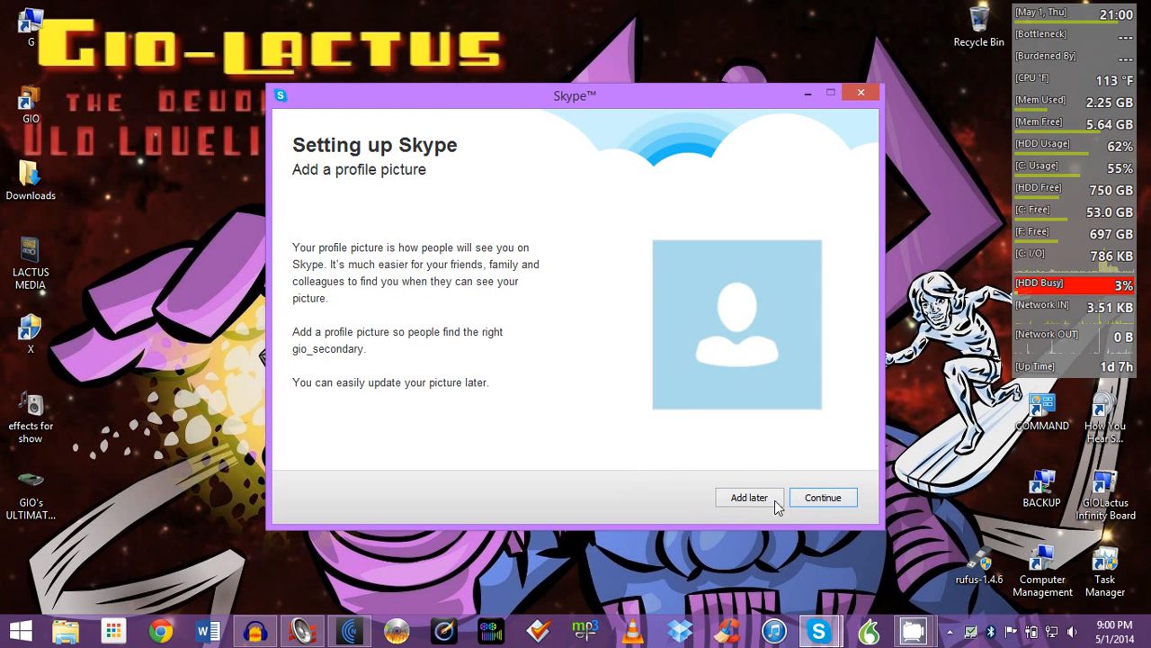
# - Take a webcam snapshot as the profile picture and finish the Skype setup
pyautogui.click(803, 499)
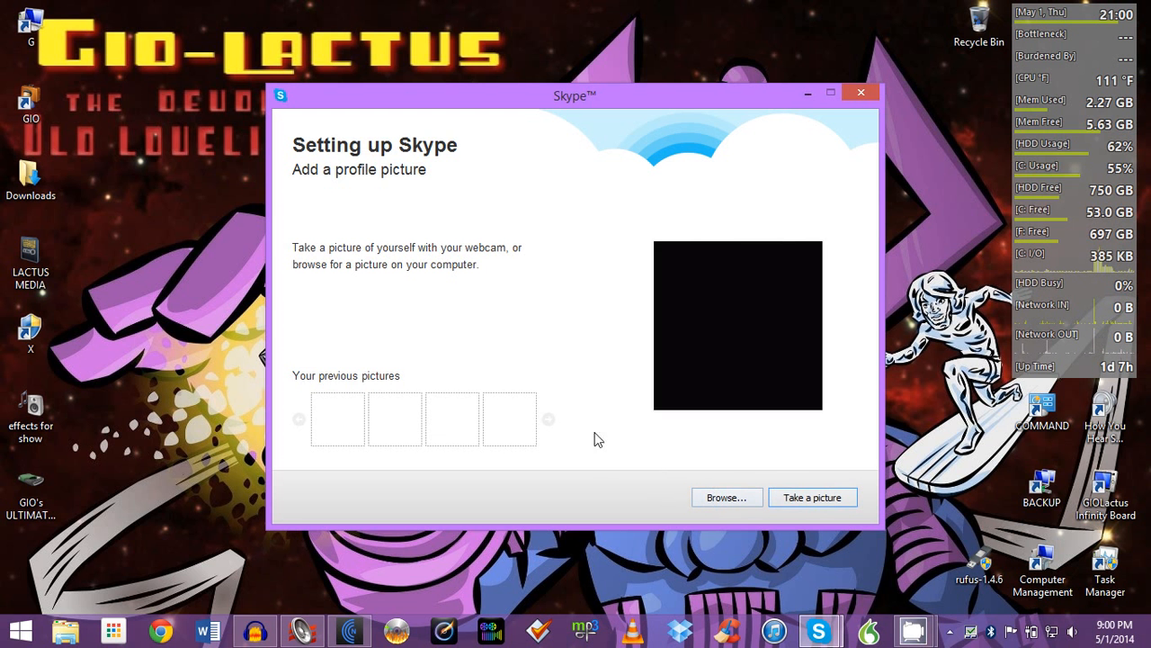
pyautogui.click(785, 500)
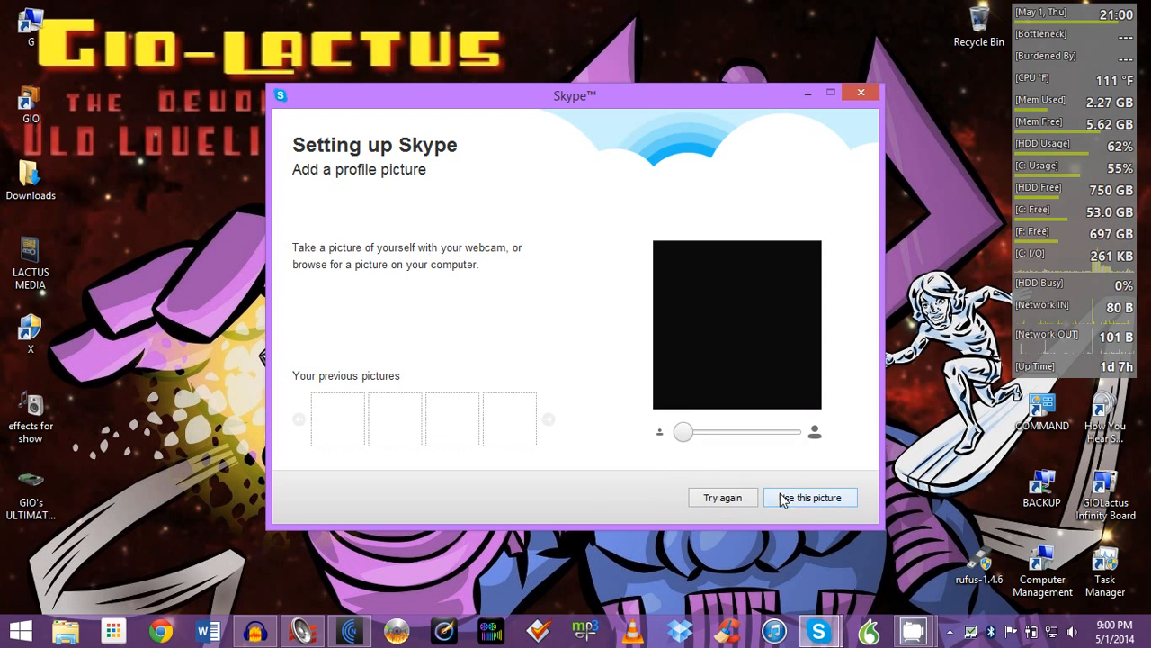
pyautogui.click(789, 500)
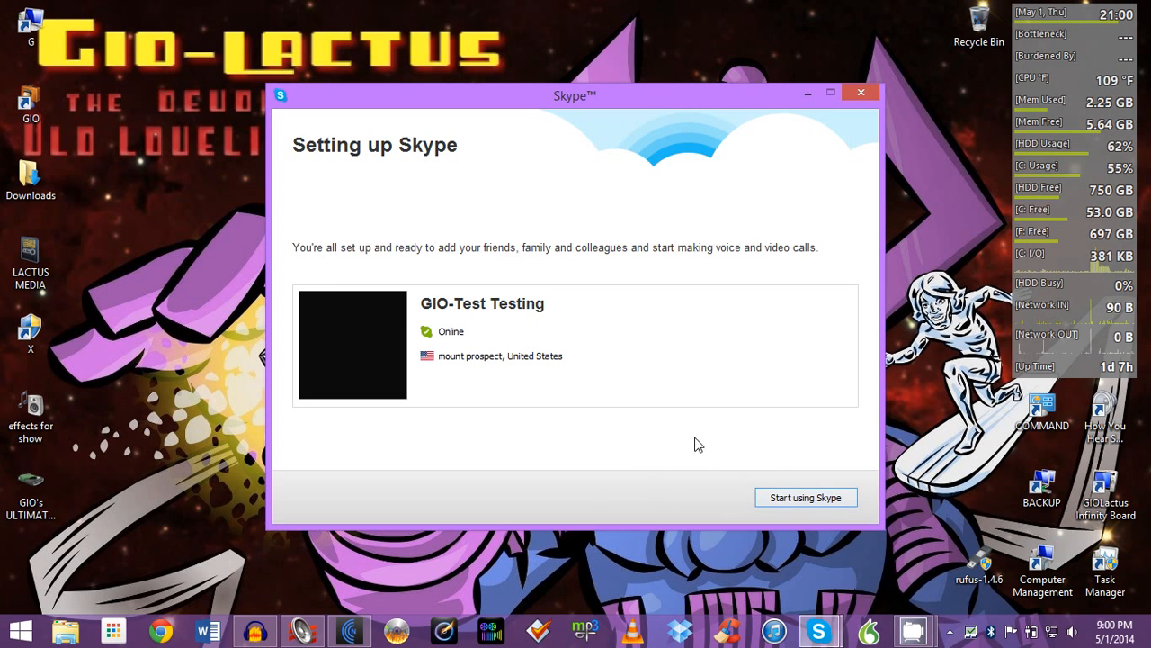
pyautogui.click(784, 497)
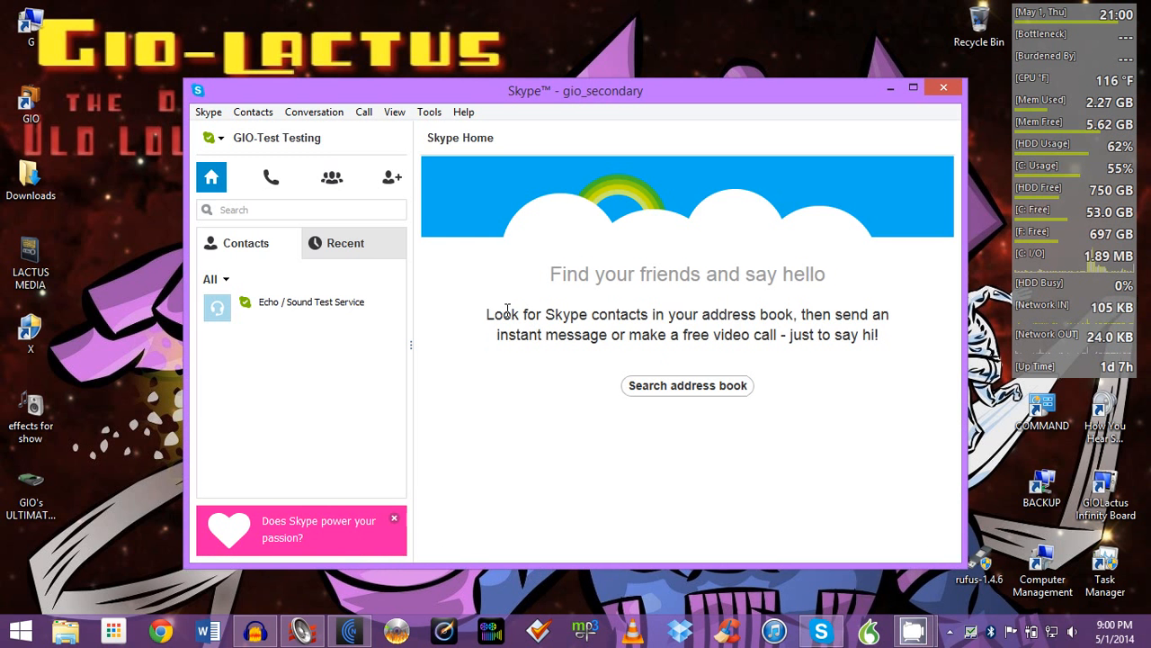
# - Make a test call to Echo / Sound Test Service, hang up, and dismiss the call quality feedback after rating it Good
pyautogui.click(328, 308)
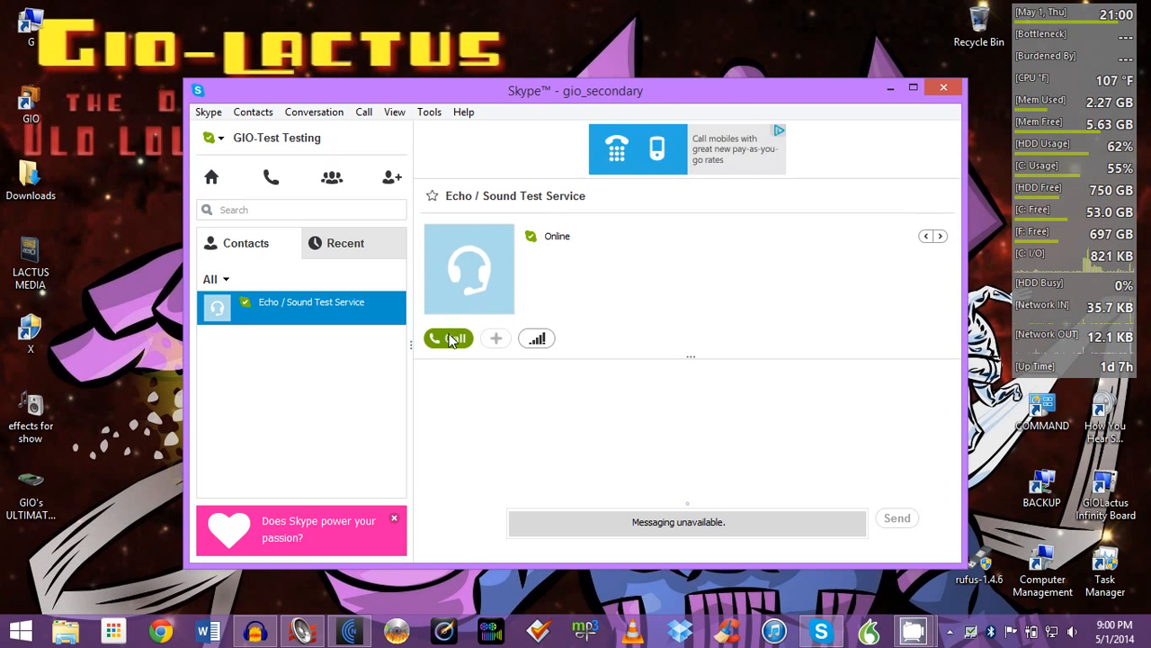
pyautogui.click(450, 338)
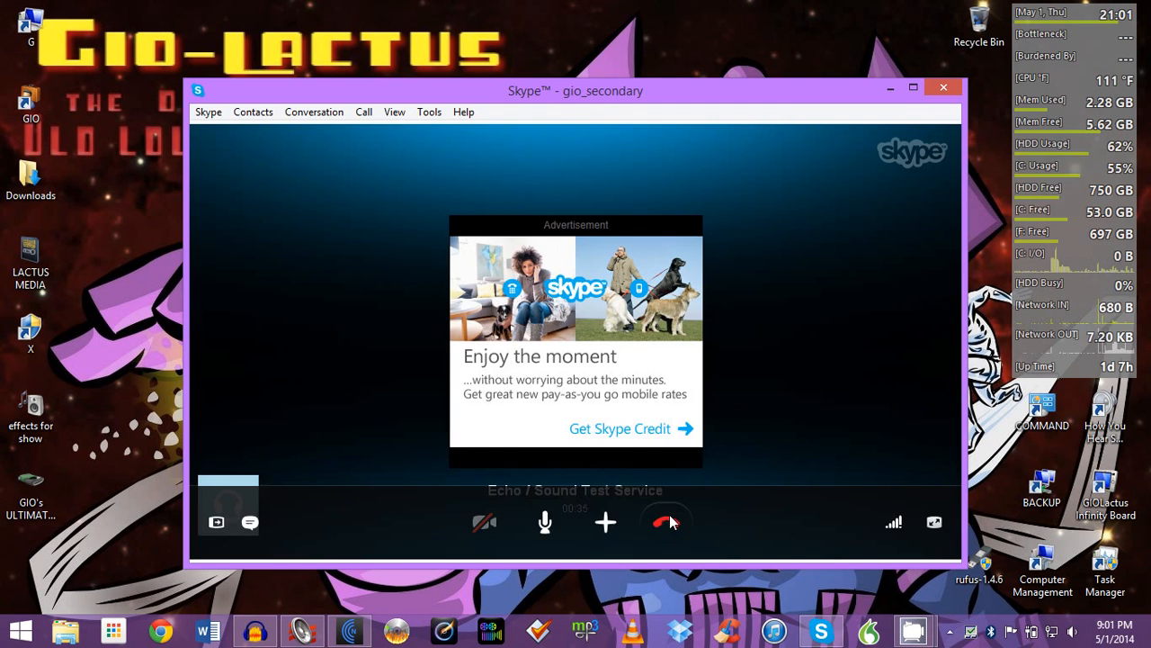
pyautogui.click(670, 517)
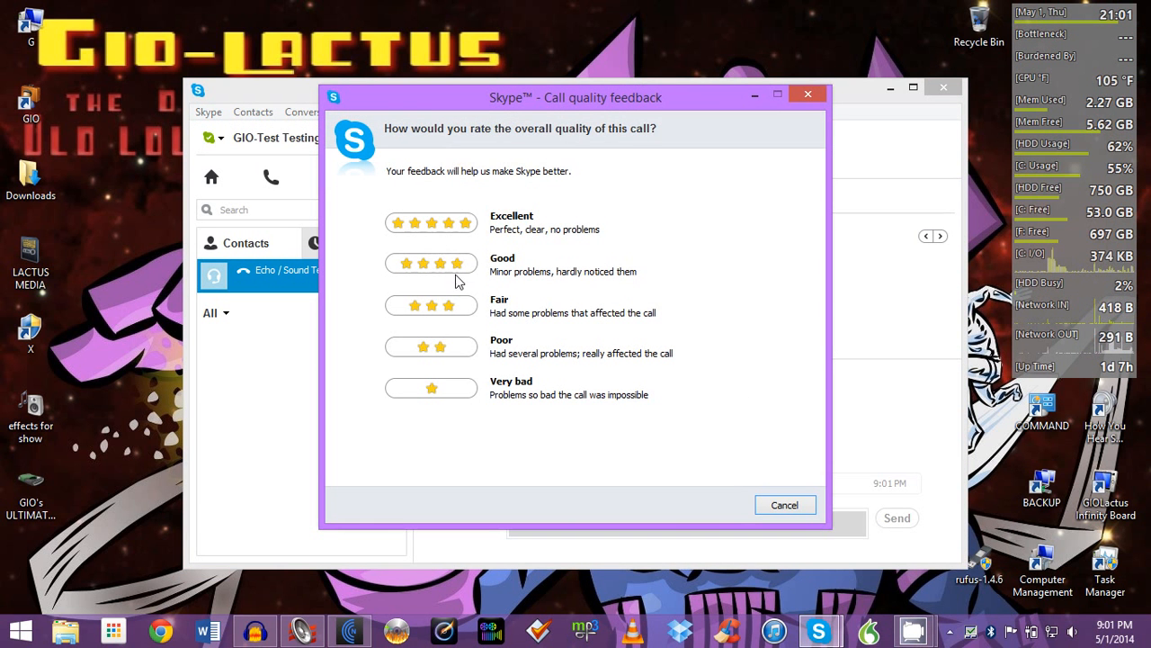
pyautogui.click(431, 267)
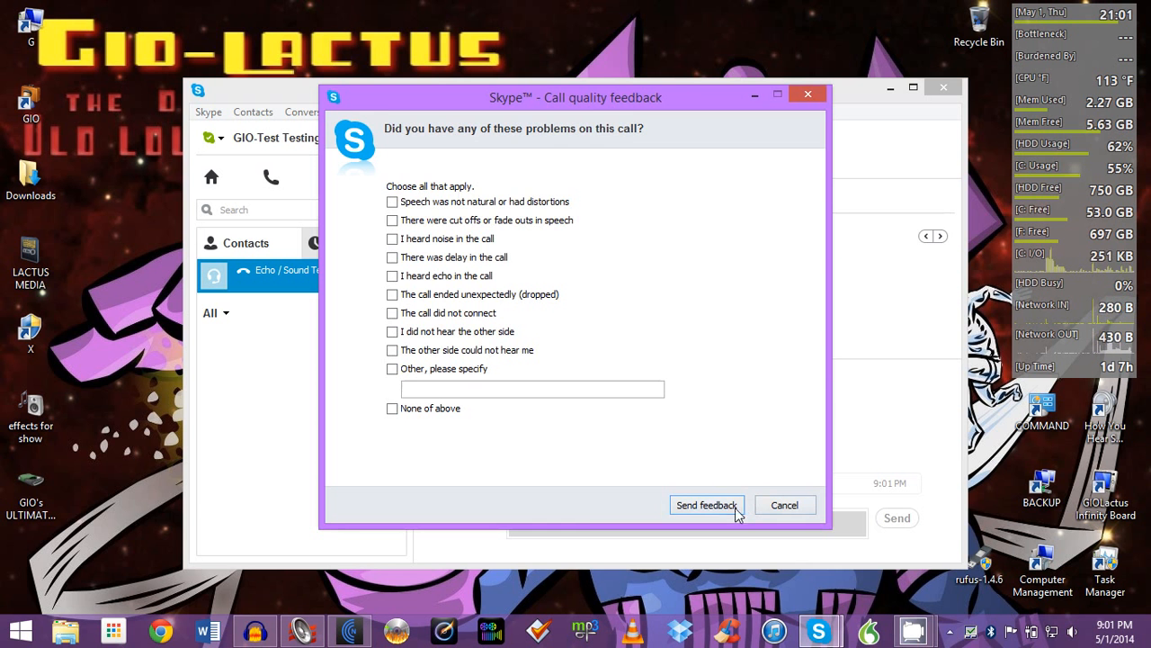
pyautogui.click(782, 504)
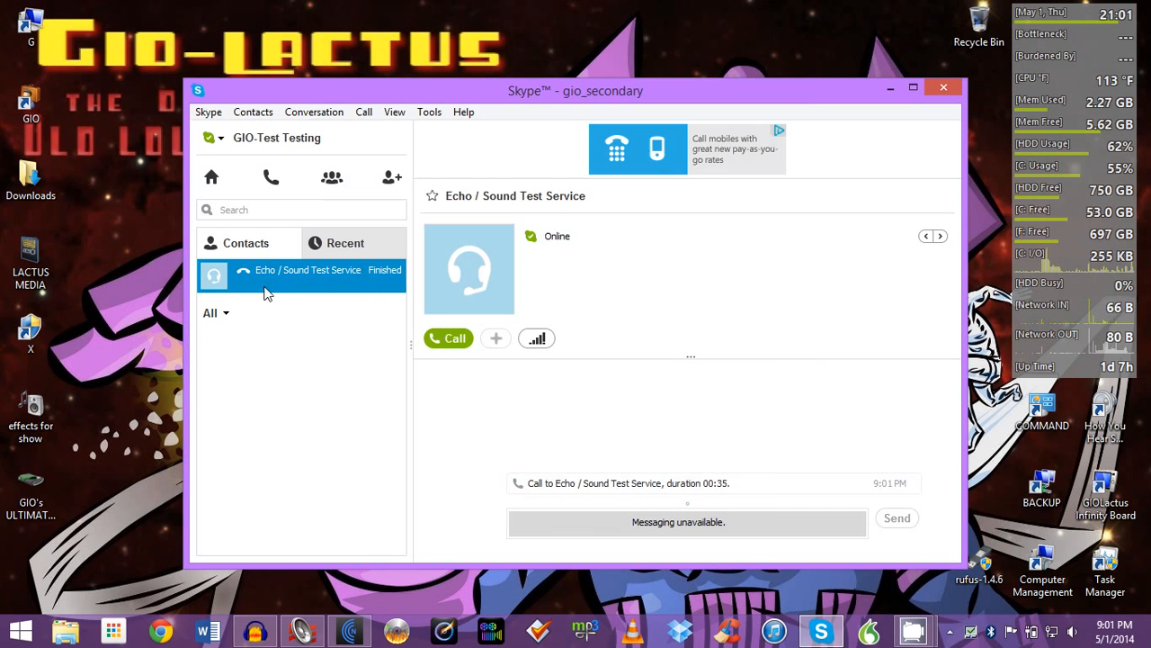
# - Place a second call to Echo / Sound Test Service to check the in-call microphone settings and mute control, and hang up
pyautogui.click(442, 337)
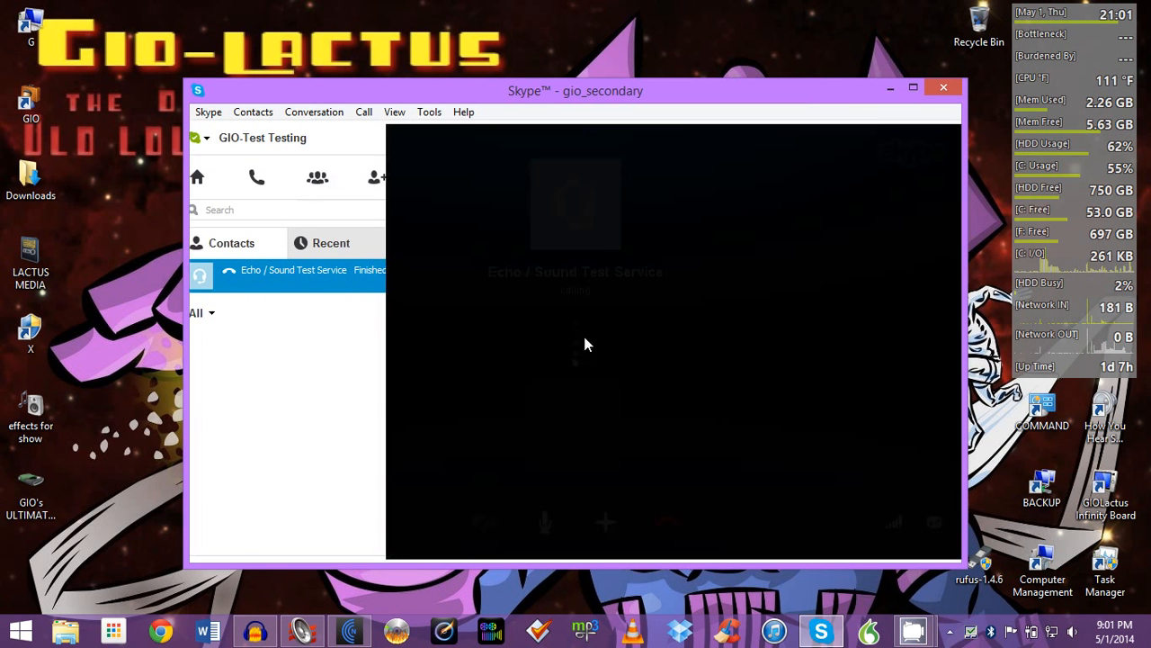
pyautogui.click(894, 523)
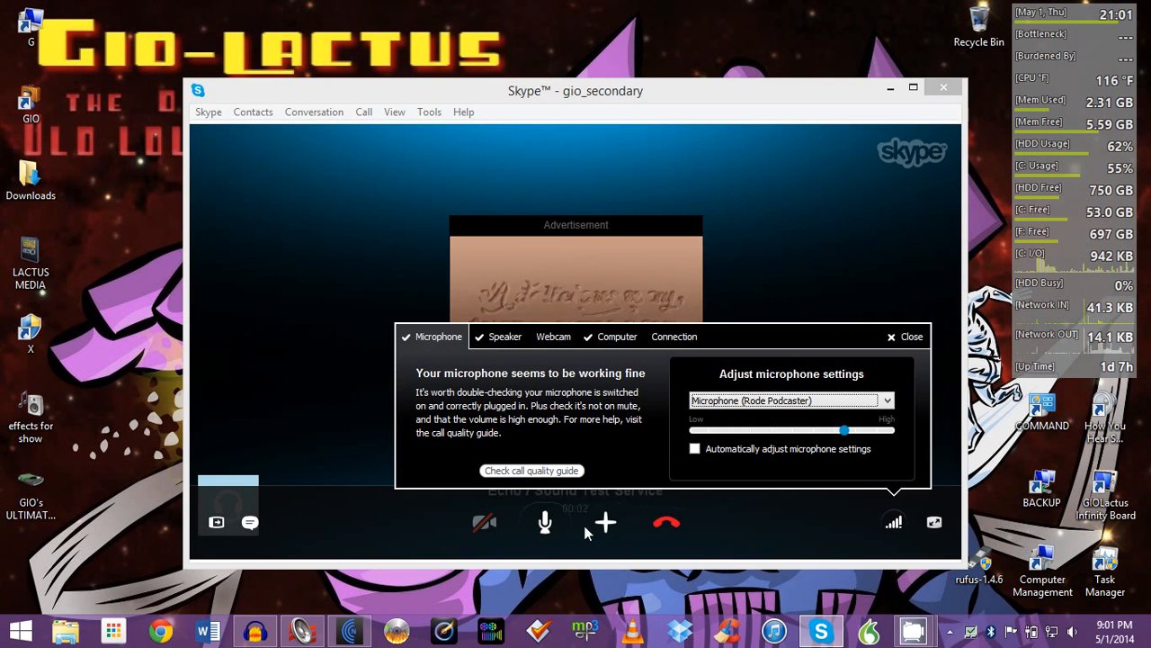
pyautogui.click(545, 524)
pyautogui.click(545, 523)
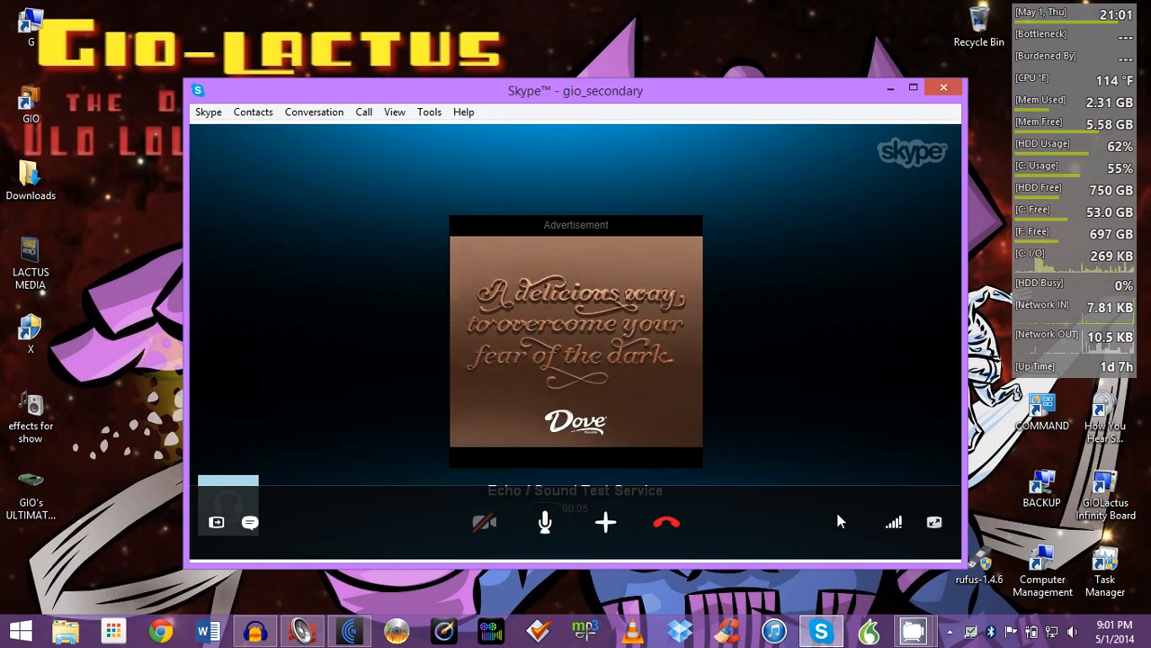
pyautogui.click(667, 521)
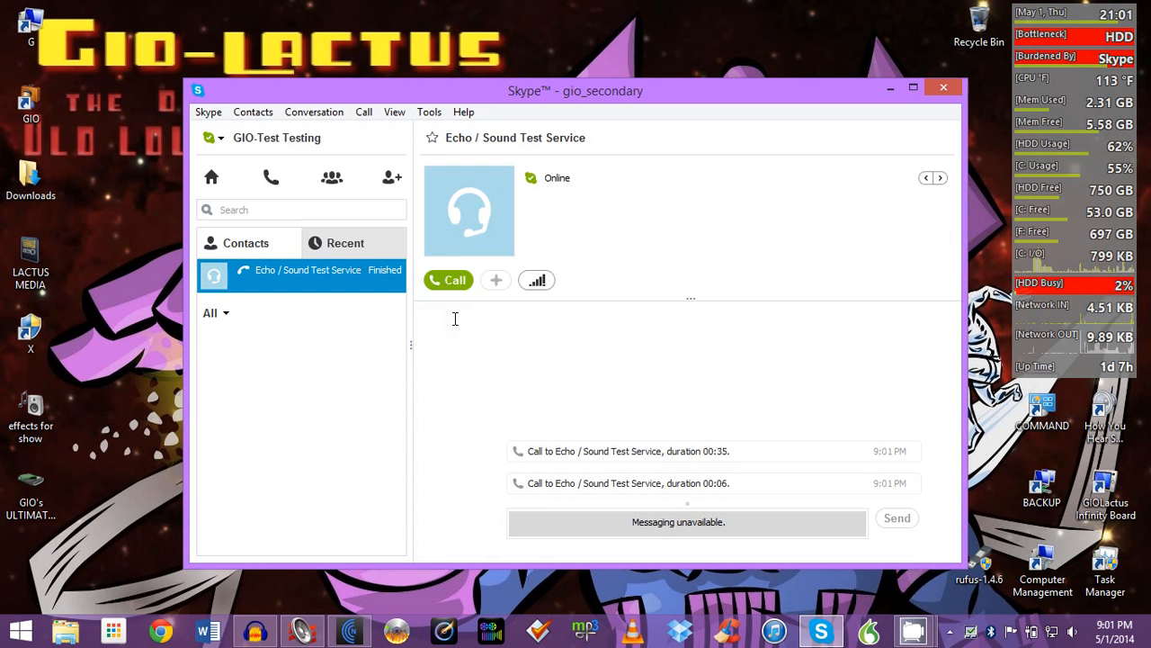
# - Review the microphone, speaker, webcam, computer and connection checks for the test contact, and minimize the Skype window
pyautogui.click(537, 339)
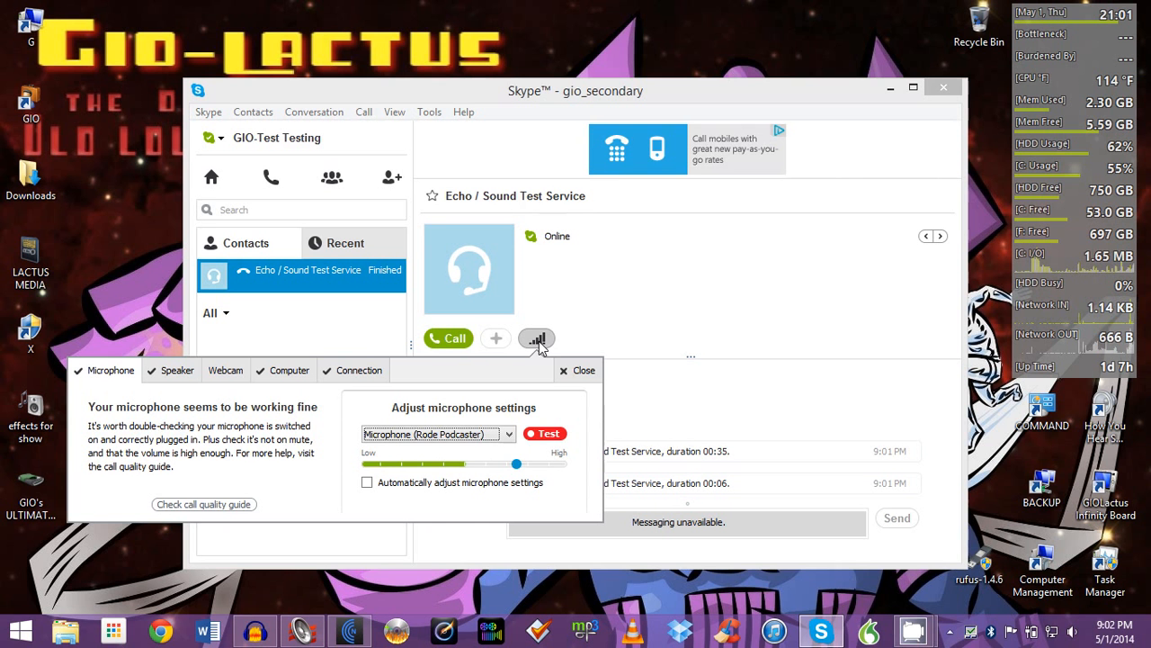
pyautogui.click(177, 371)
pyautogui.click(226, 370)
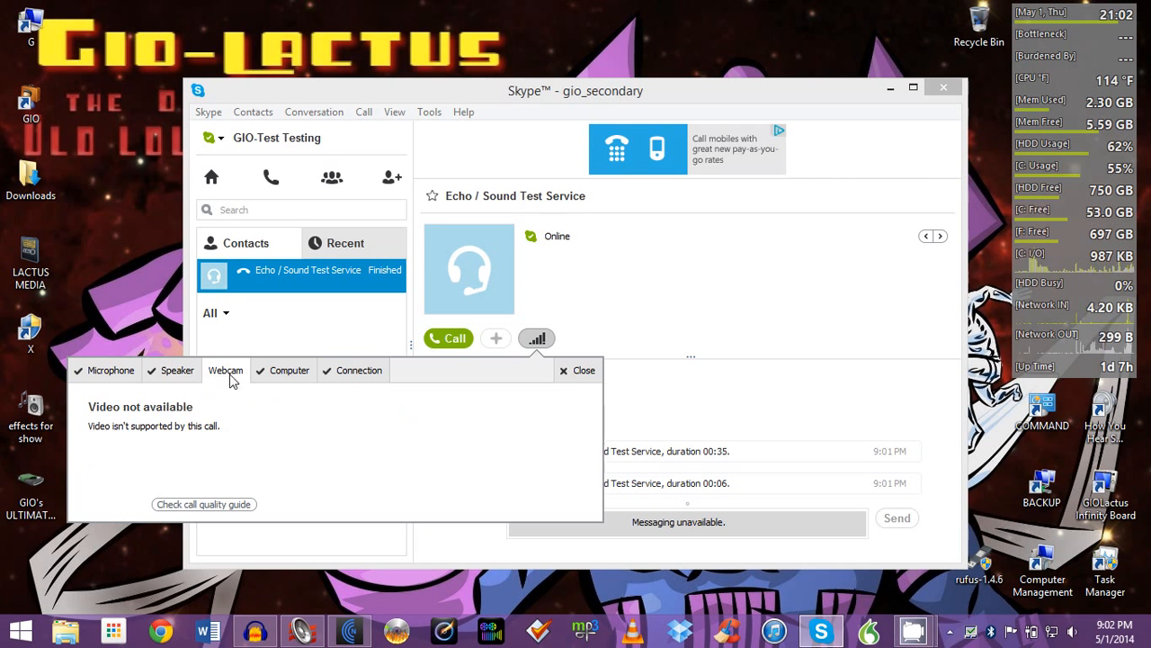
pyautogui.click(280, 373)
pyautogui.click(351, 372)
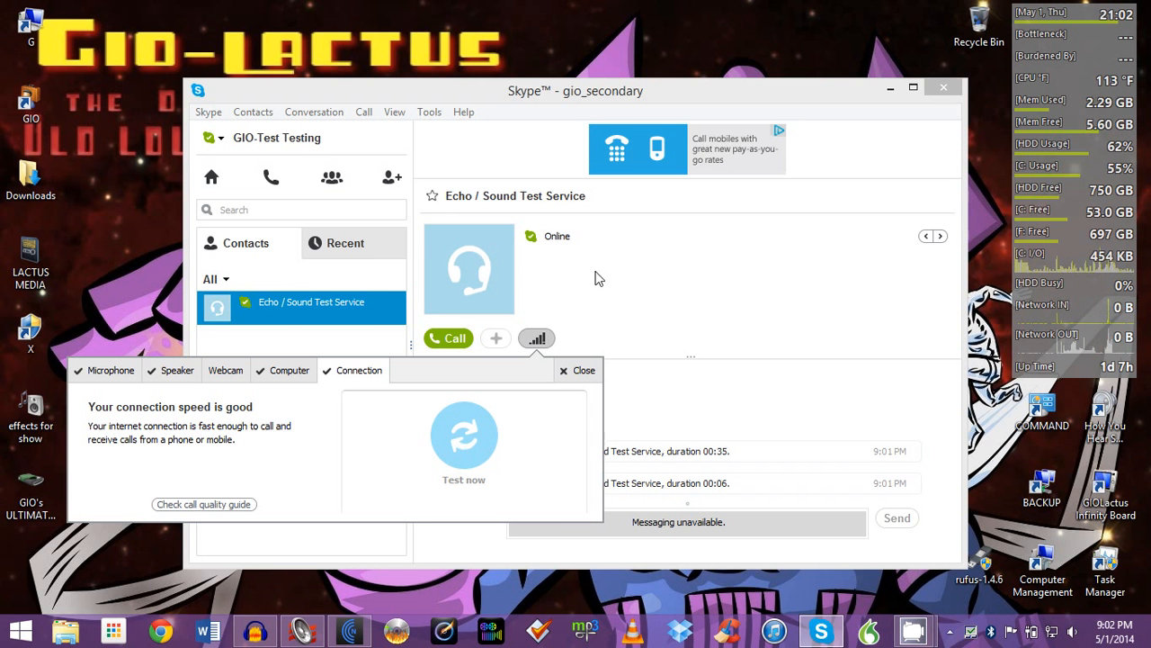
pyautogui.click(708, 93)
pyautogui.click(891, 89)
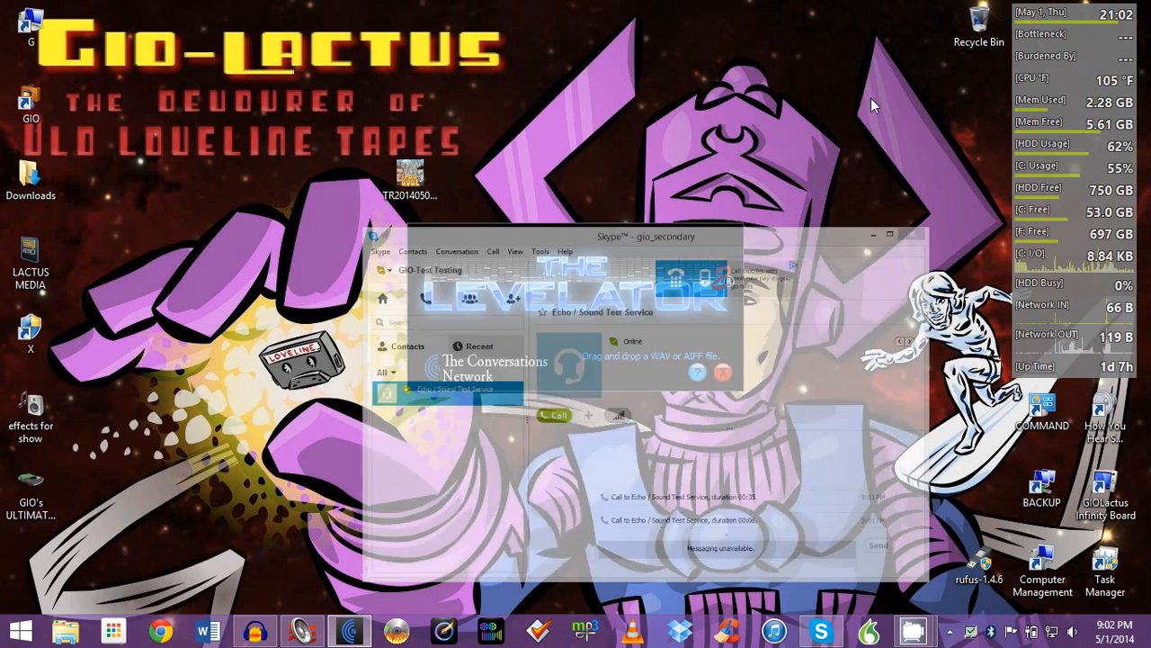
# - Switch to Total Recorder and review the General and Driver pages of its configuration, cancelling without changes
pyautogui.click(301, 635)
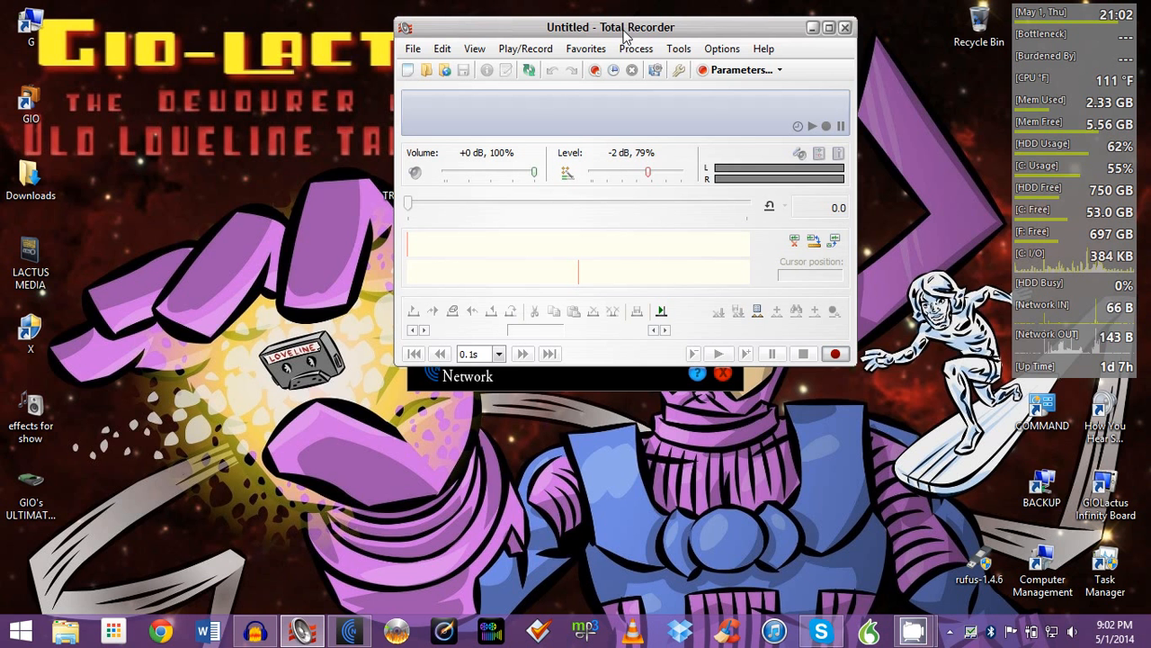
pyautogui.click(721, 48)
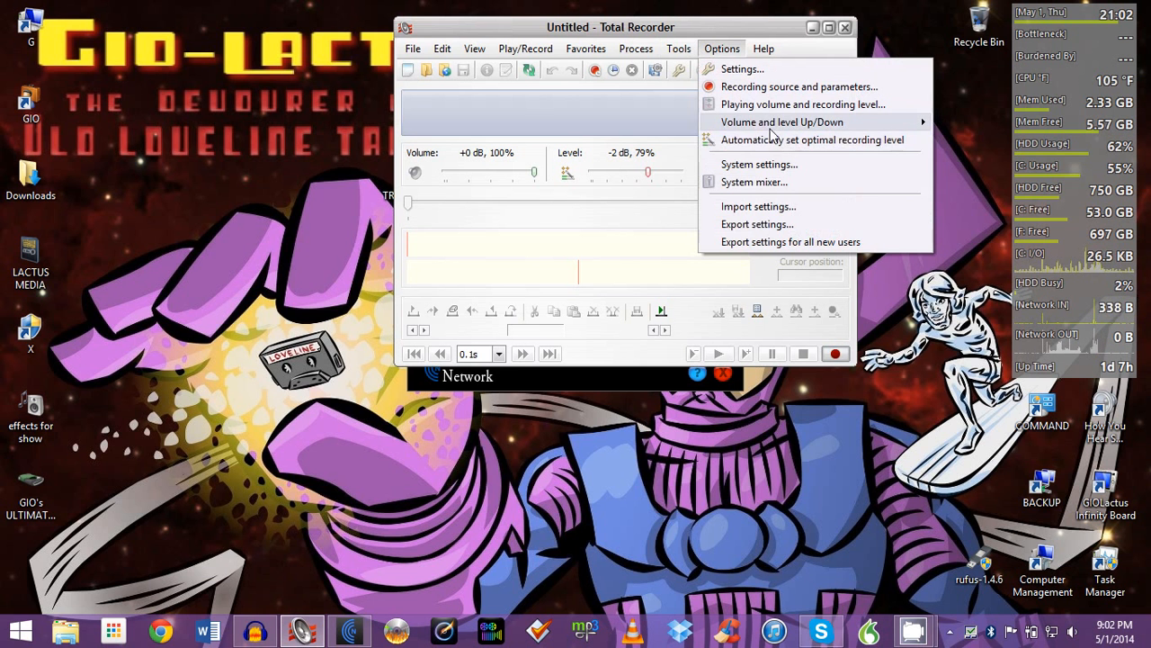
pyautogui.click(737, 72)
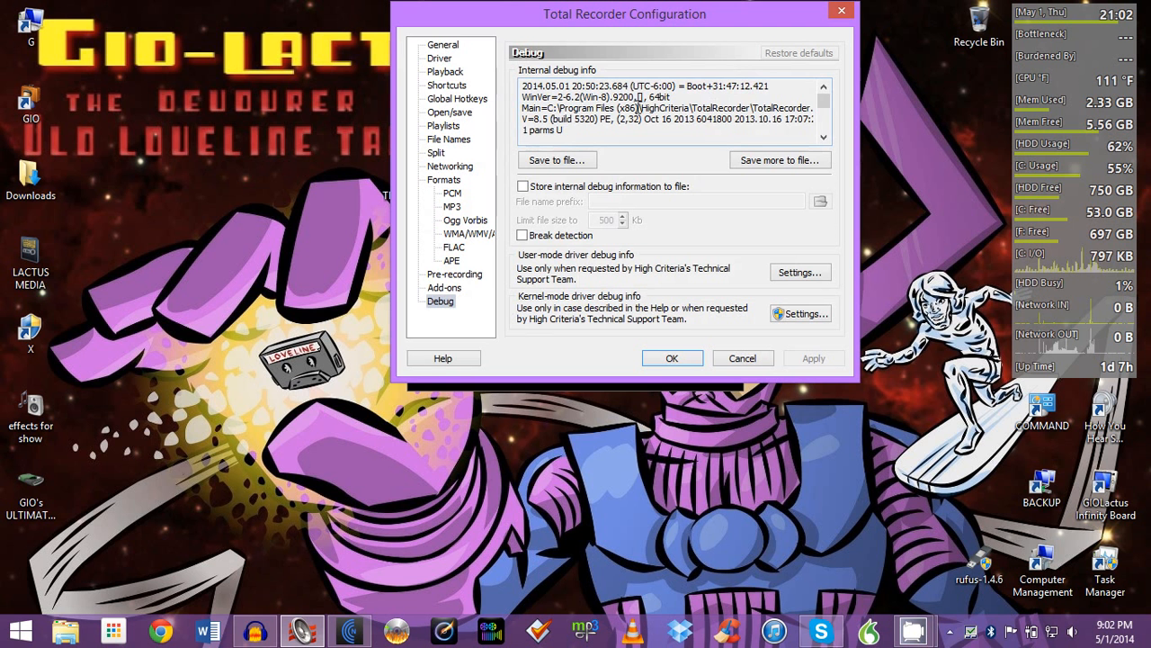
pyautogui.click(442, 45)
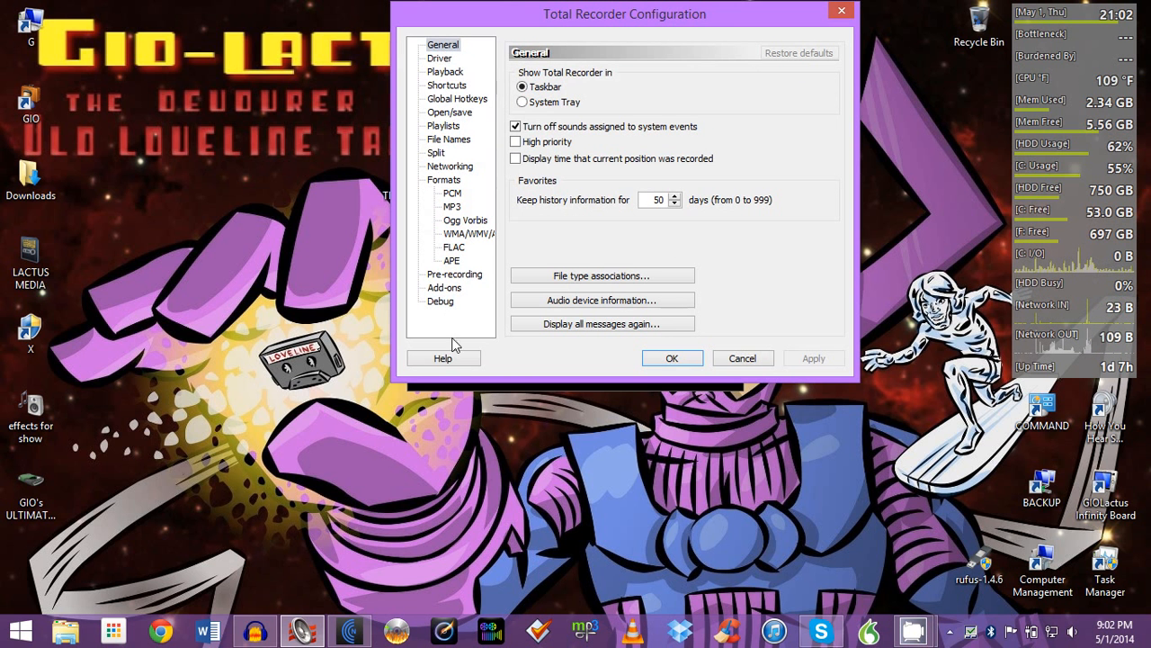
pyautogui.click(441, 59)
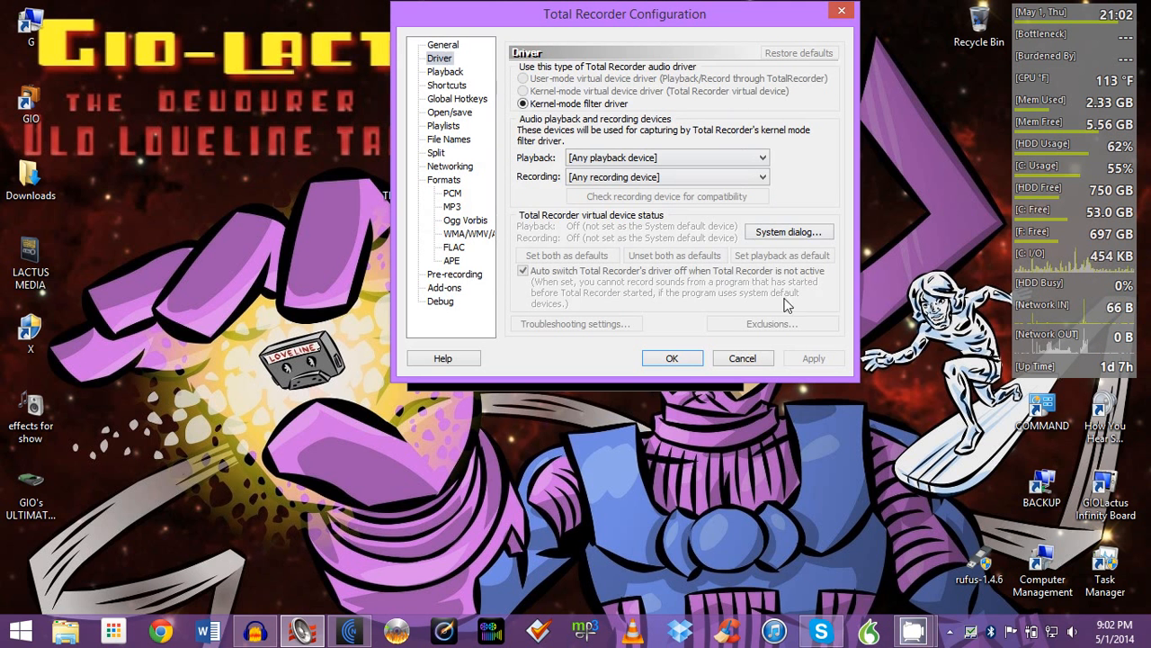
pyautogui.click(754, 360)
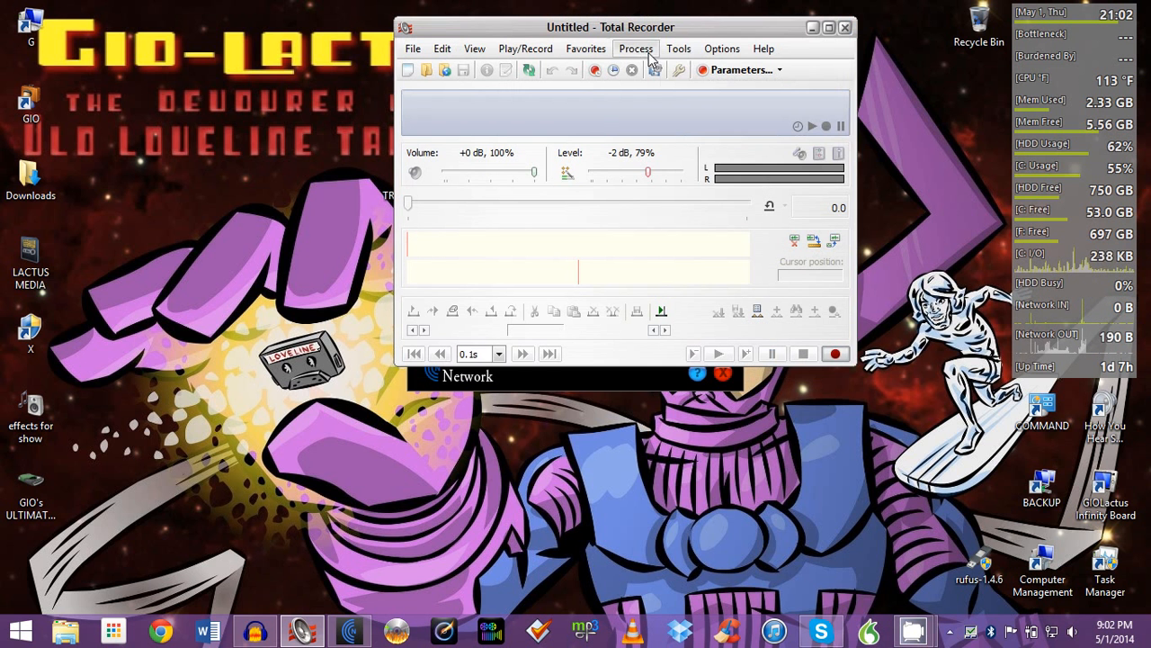
# - Start the Recording Wizard and accept Internet-telephony as the recording source
pyautogui.click(679, 49)
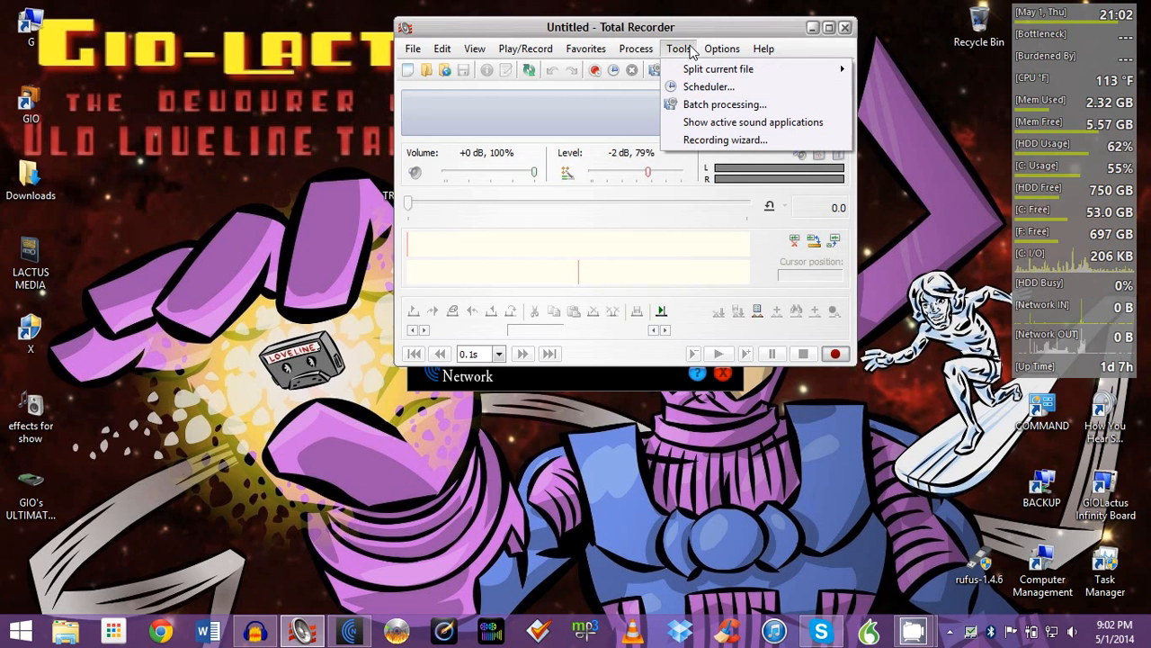
pyautogui.click(732, 141)
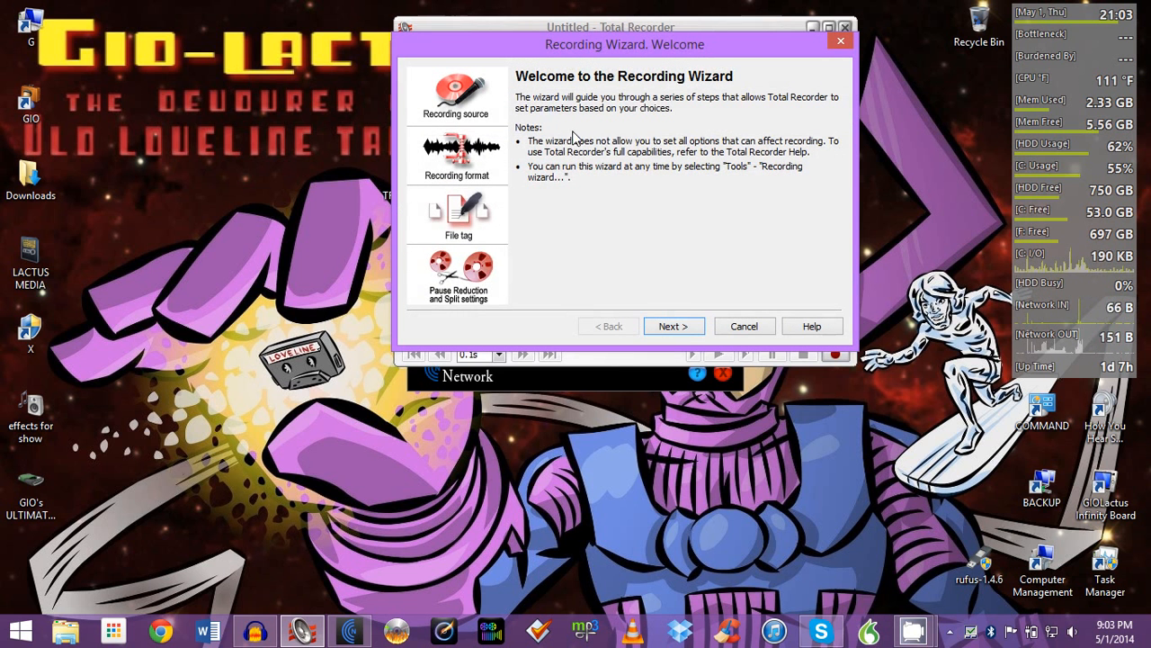
pyautogui.click(675, 326)
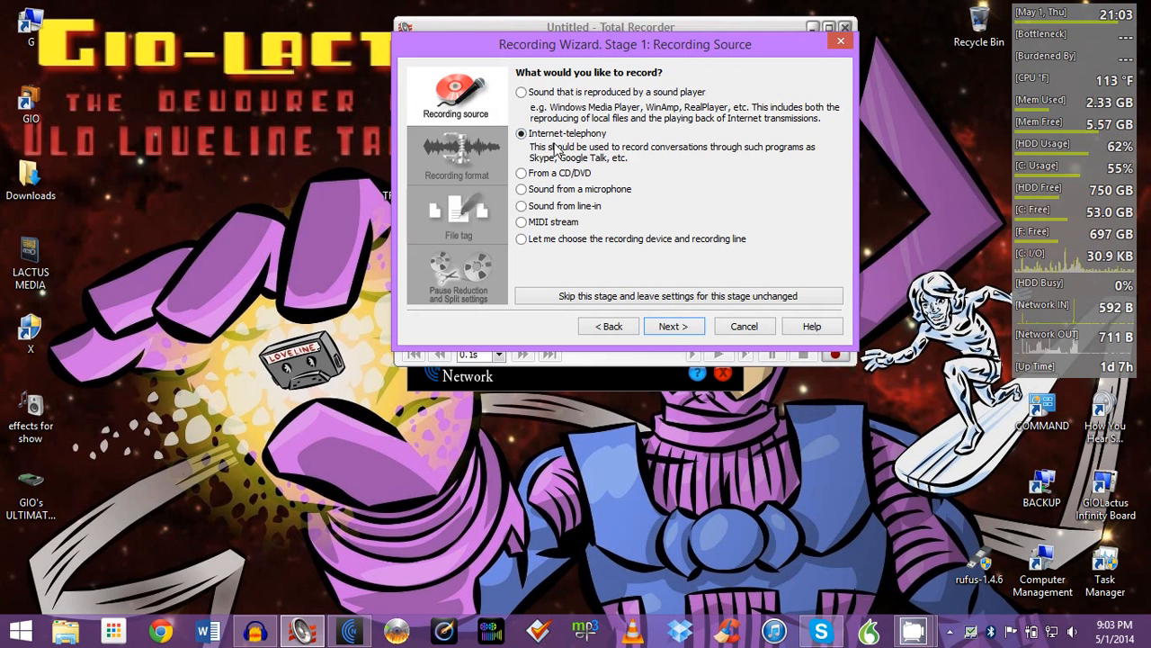
pyautogui.click(690, 328)
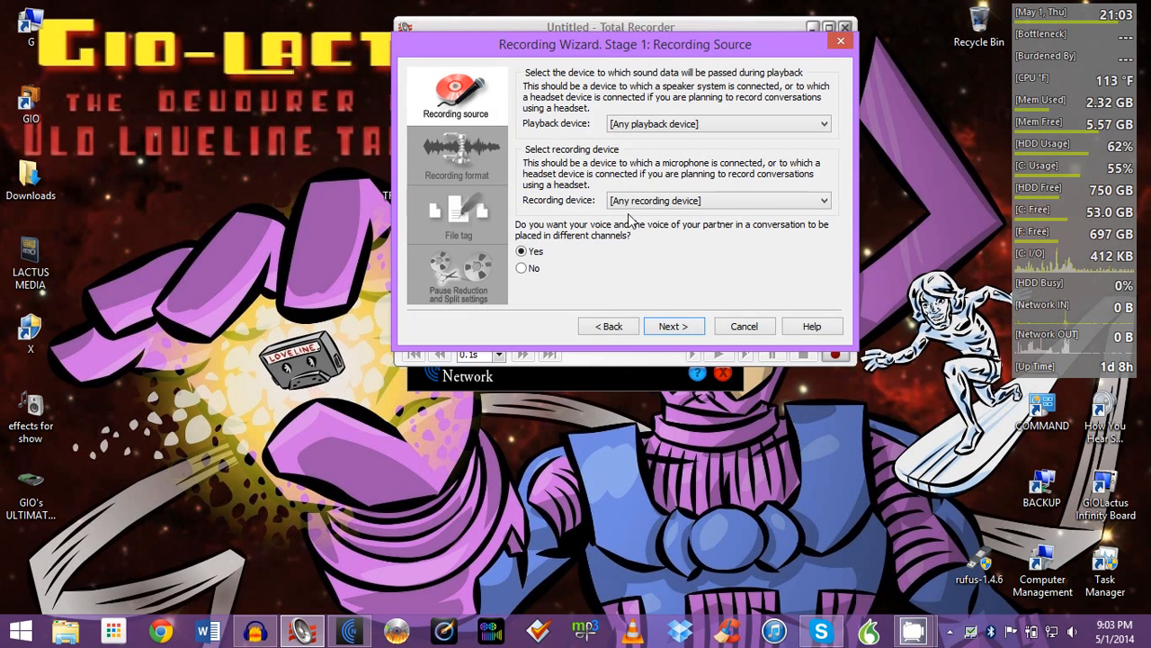
# - Look through the available playback and recording devices in the wizard, keeping [Any playback device] and [Any recording device]
pyautogui.click(649, 126)
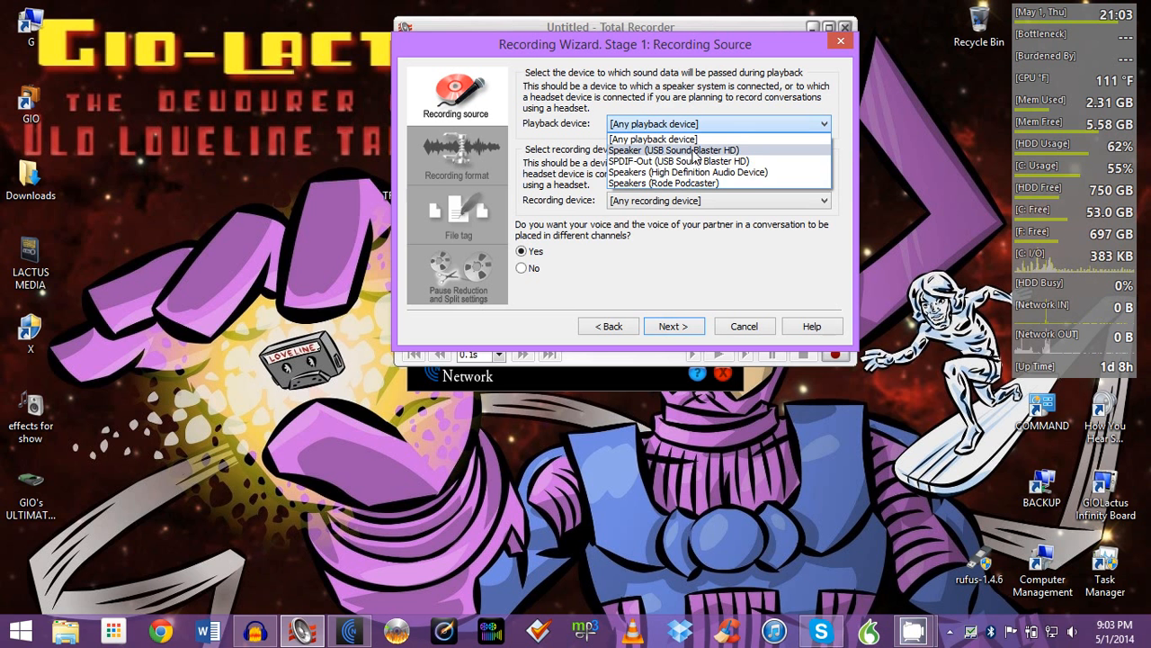
pyautogui.click(740, 258)
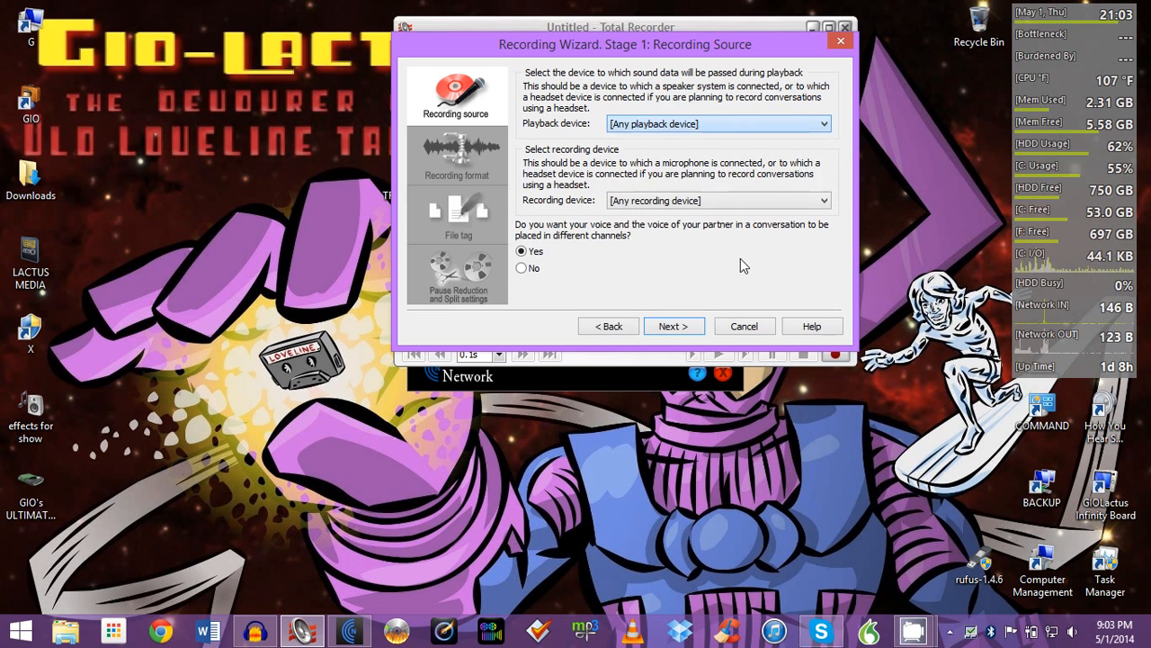
pyautogui.click(724, 200)
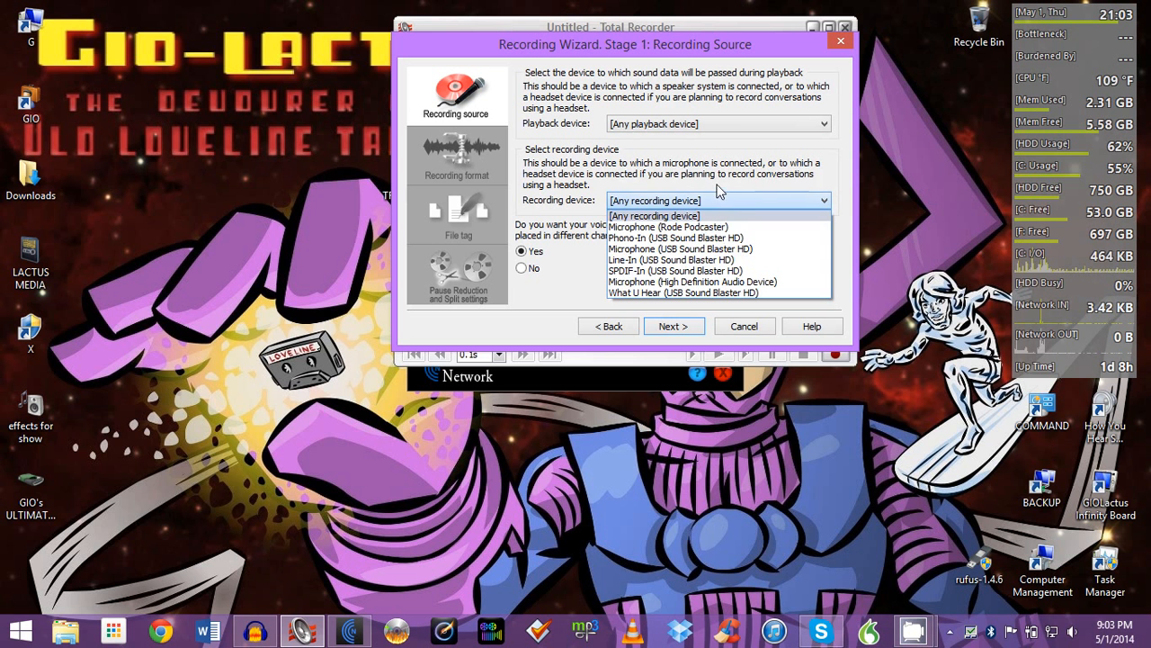
pyautogui.click(716, 186)
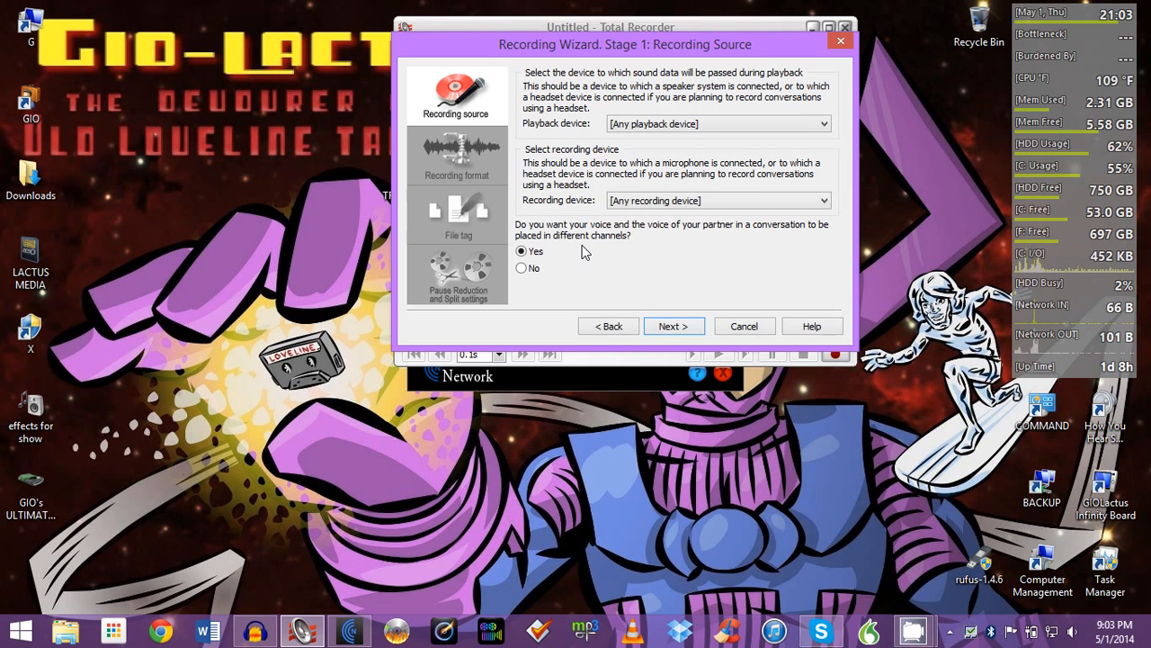
# - Keep both conversation voices in different channels and decline the test recording in the Recording Wizard
pyautogui.click(670, 325)
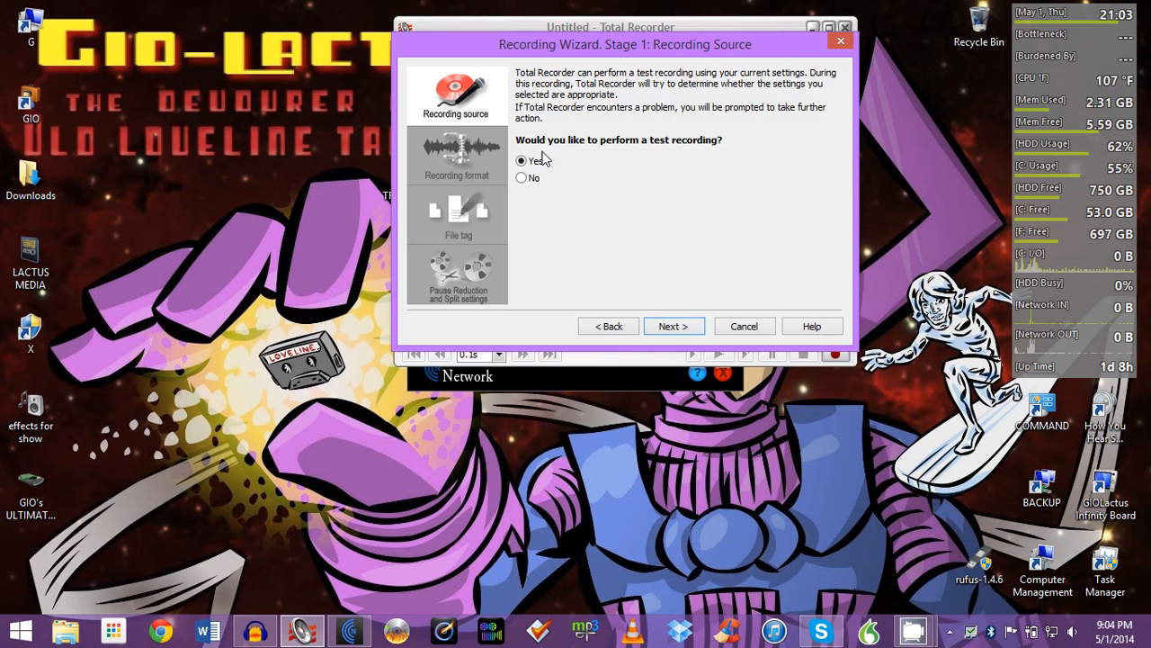
pyautogui.click(523, 178)
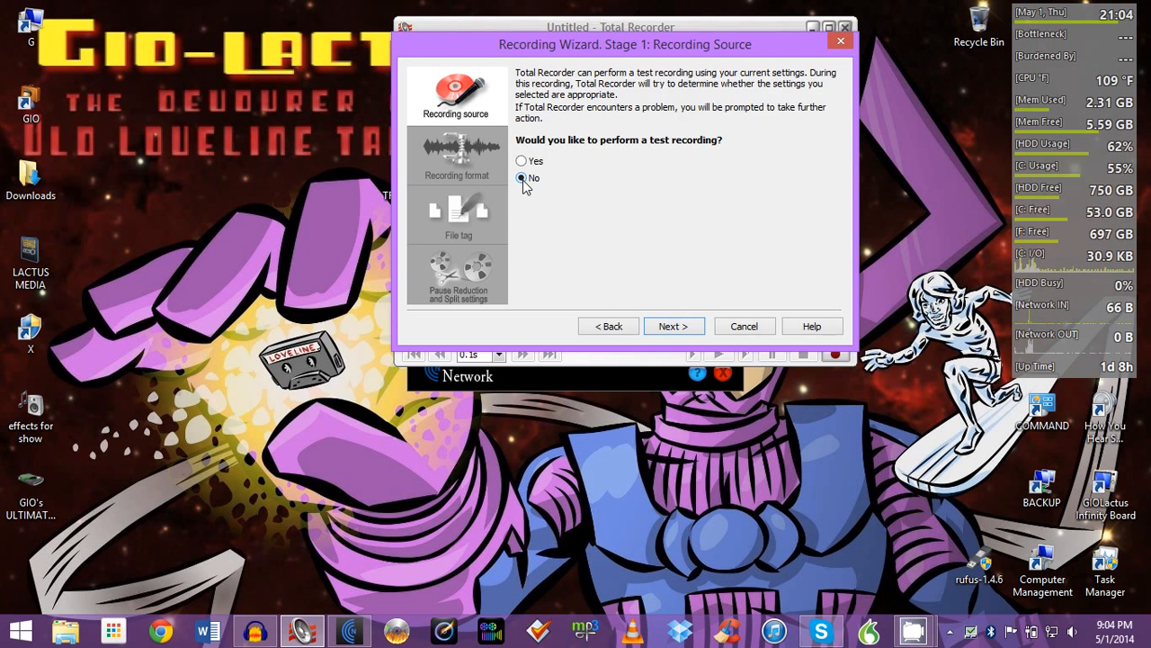
pyautogui.click(692, 330)
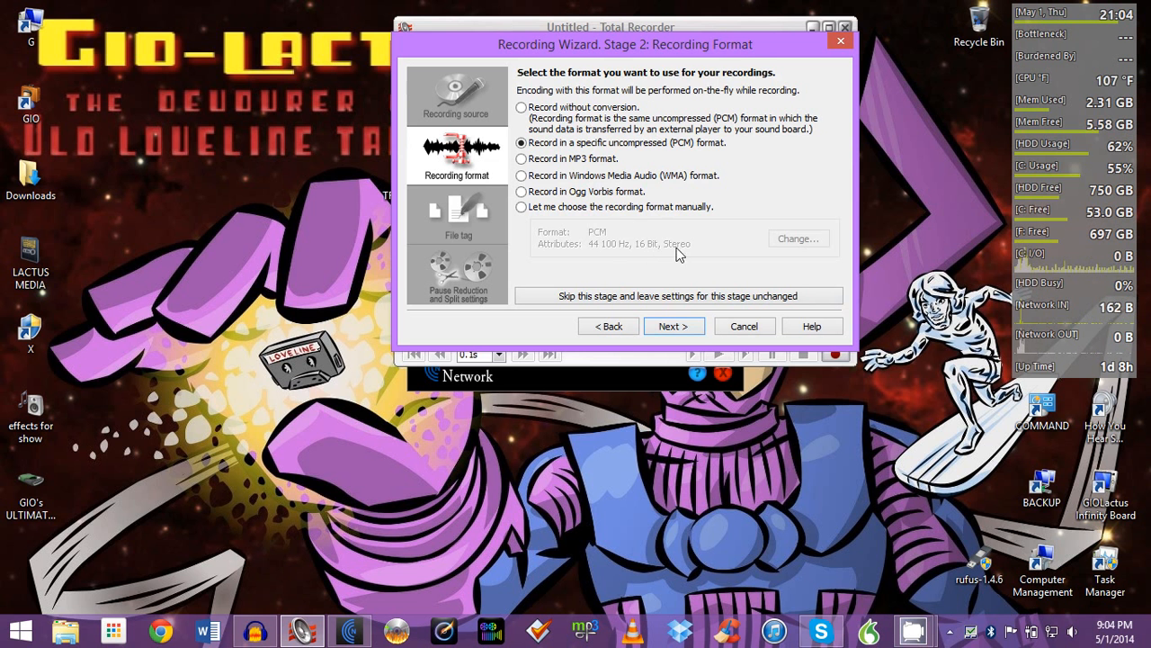
# - Accept the specific uncompressed PCM format at CD quality (44 100 Hz, 16 bit, stereo) and leave the file tag as is
pyautogui.click(694, 331)
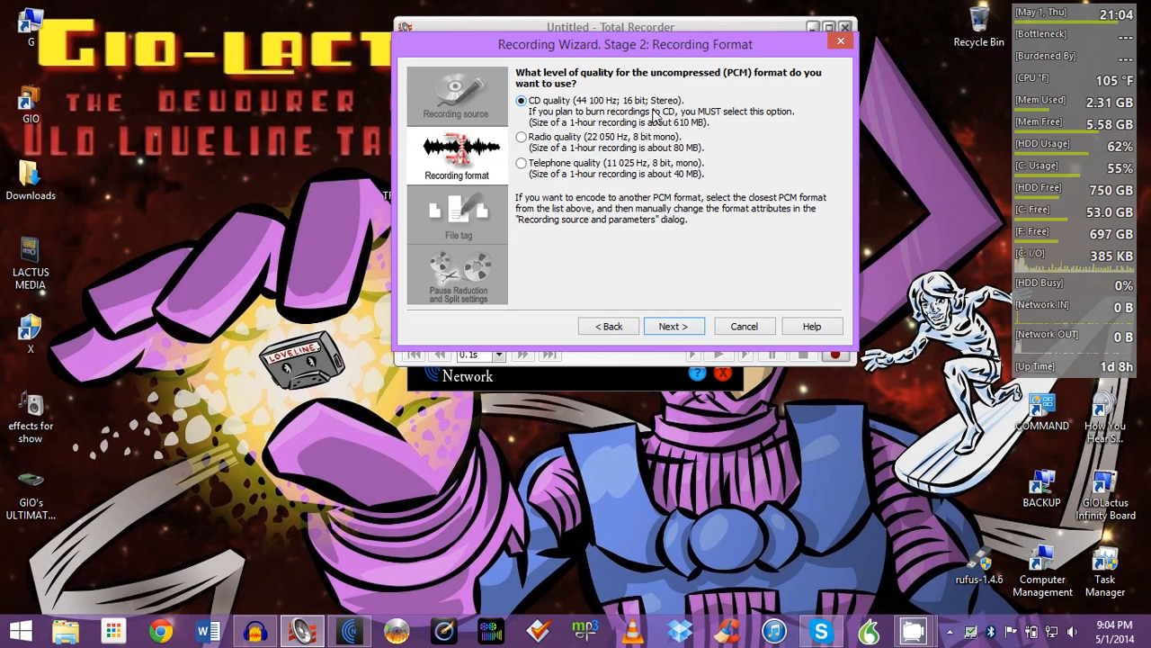
pyautogui.click(676, 326)
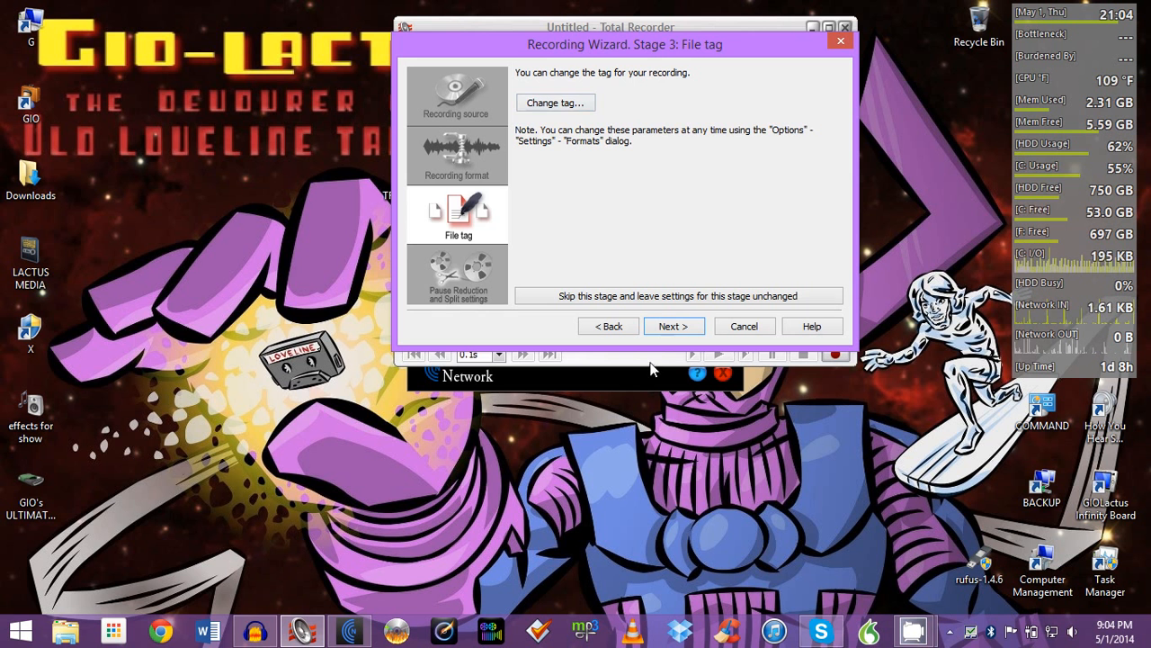
pyautogui.click(671, 327)
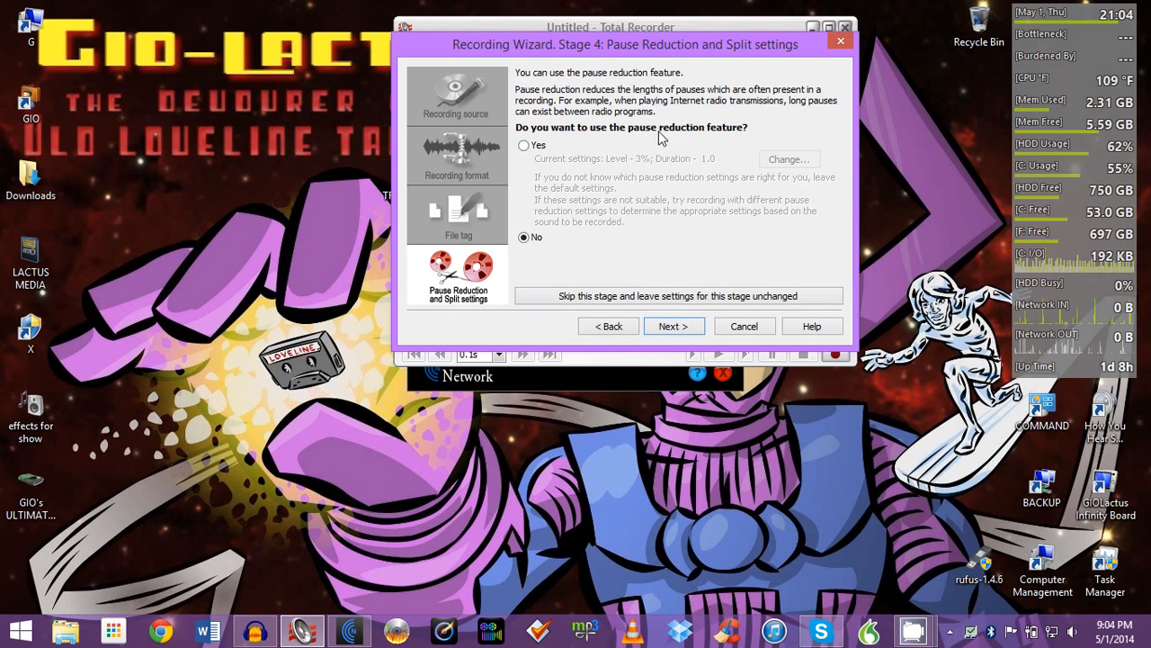
# - Leave pause reduction off and accept auto-file creation with the "Rules not using file tag" naming rule
pyautogui.click(688, 325)
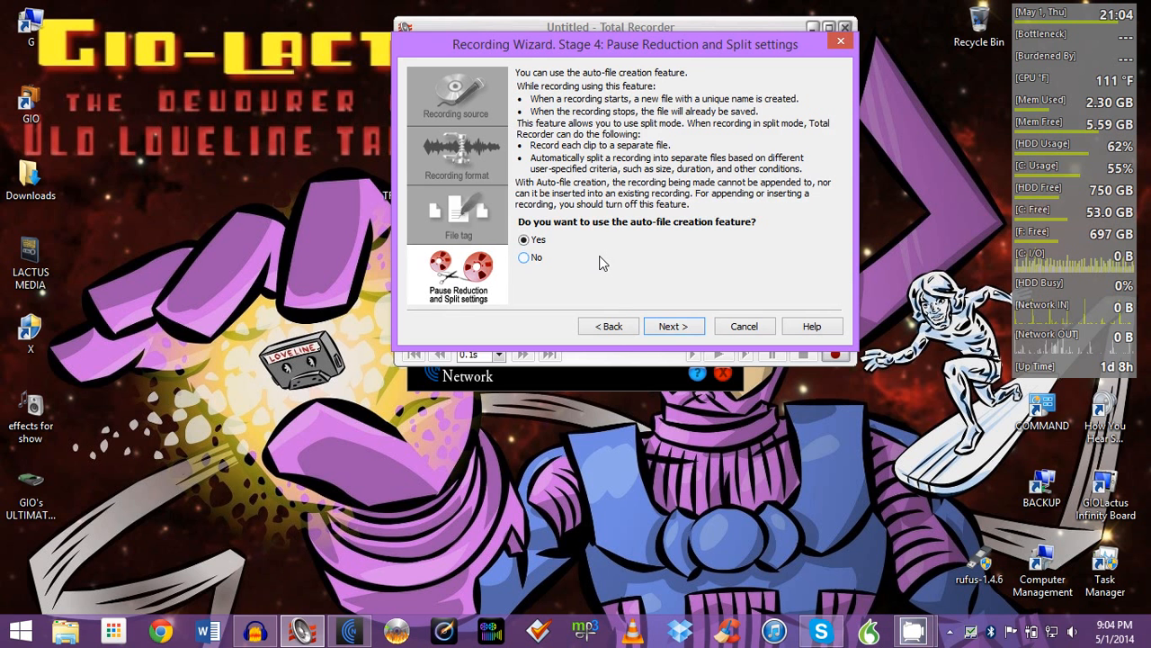
pyautogui.click(676, 328)
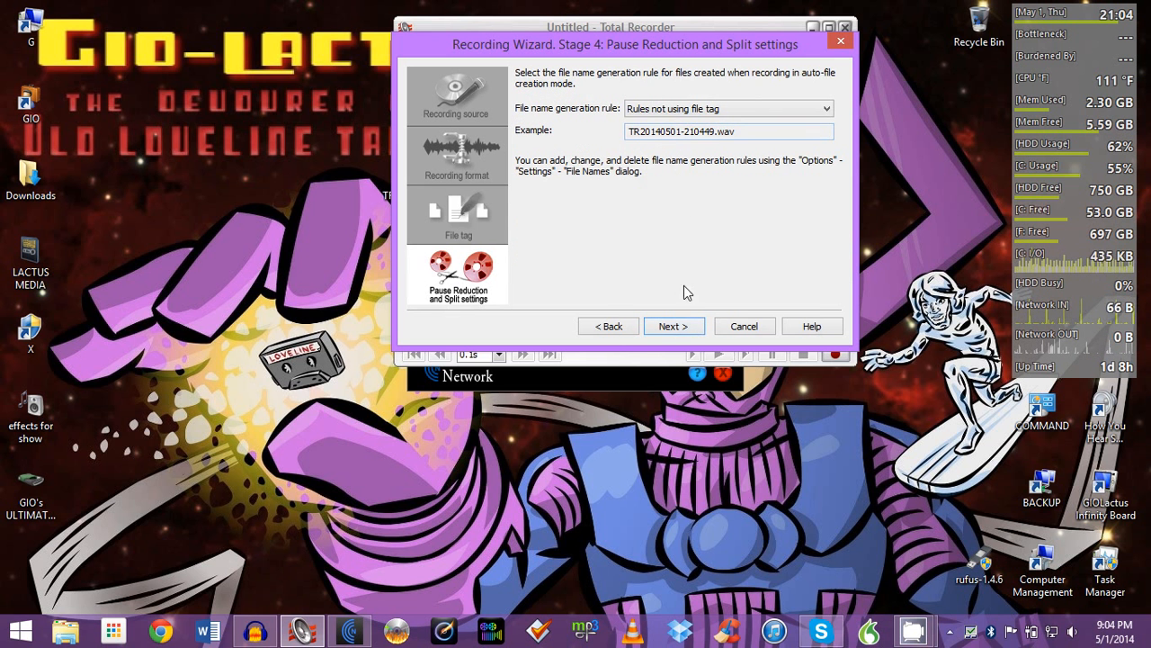
pyautogui.click(674, 326)
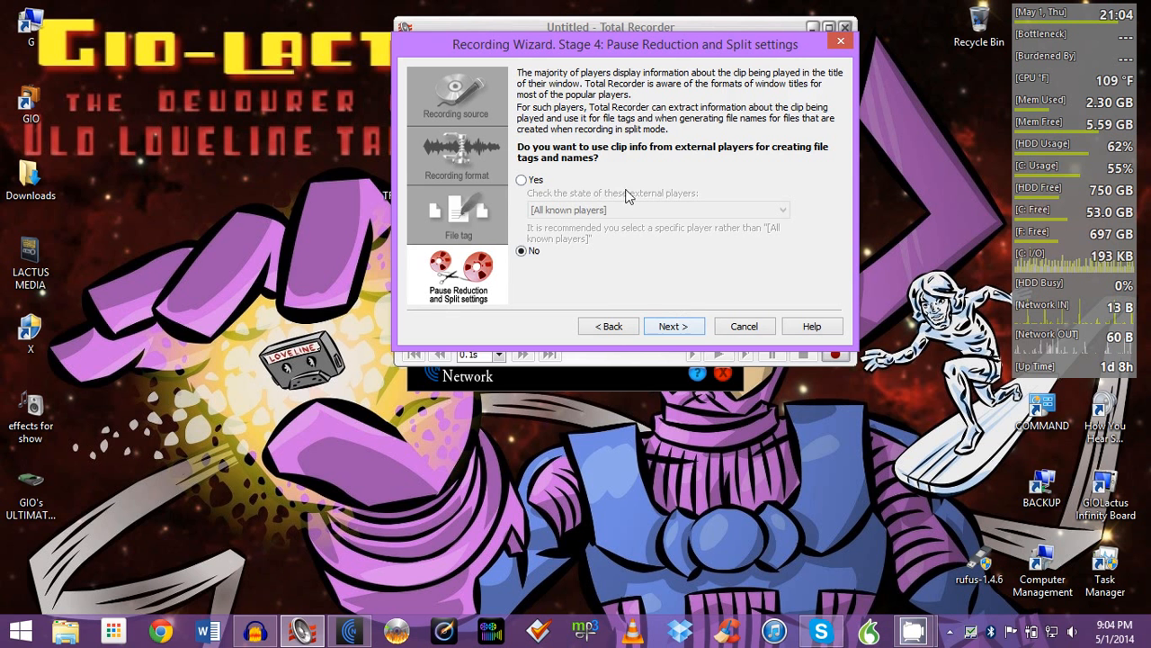
# - Decline clip info from external players, keep all file-splitting conditions off, and finish the Recording Wizard
pyautogui.click(669, 330)
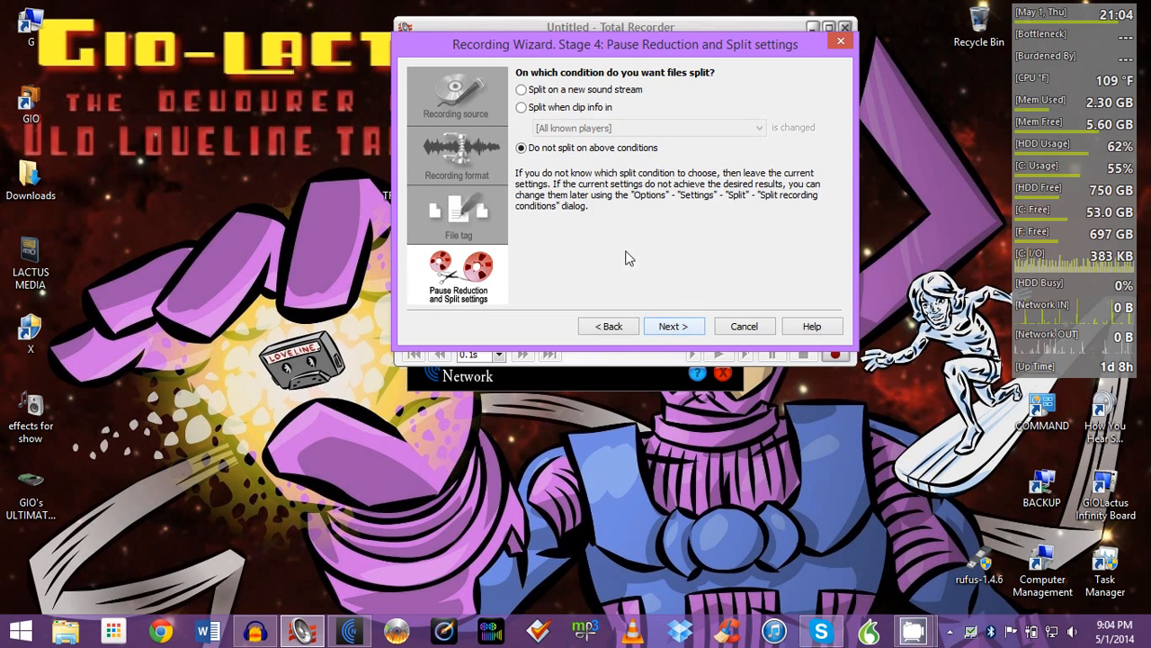
pyautogui.click(693, 329)
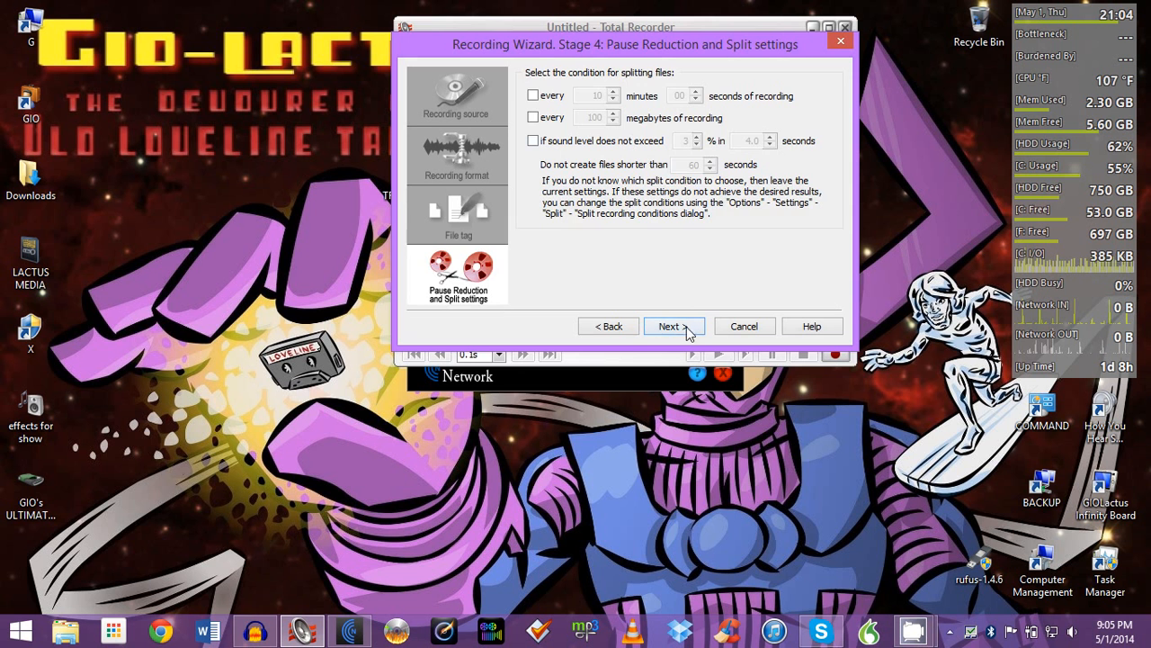
pyautogui.click(688, 329)
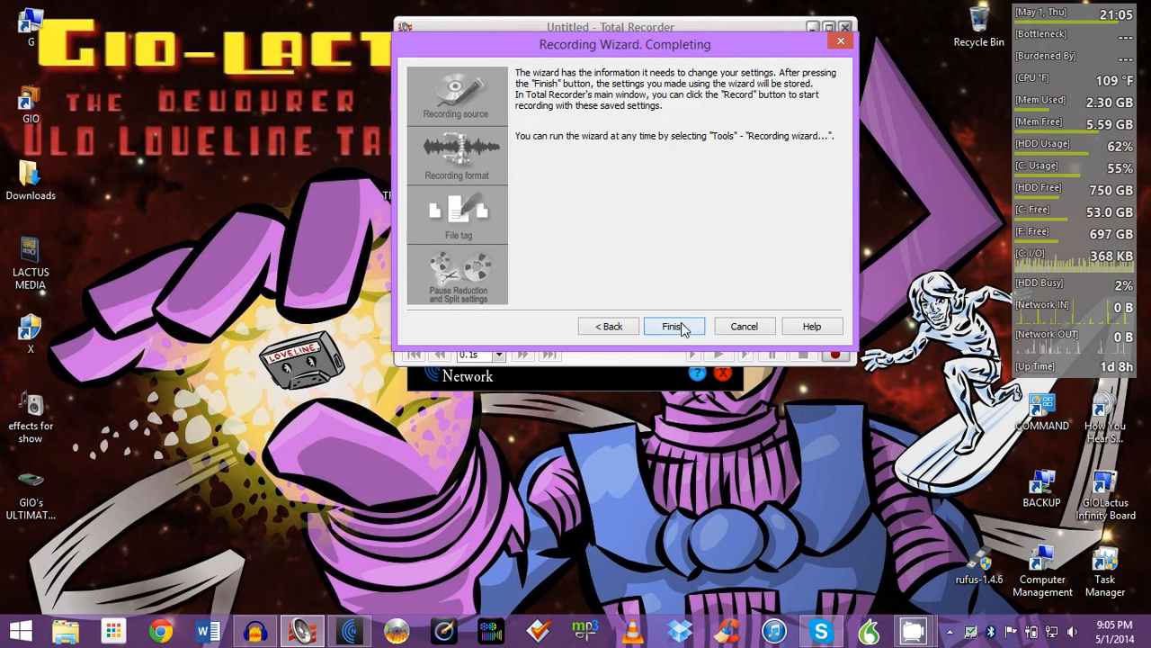
pyautogui.click(673, 326)
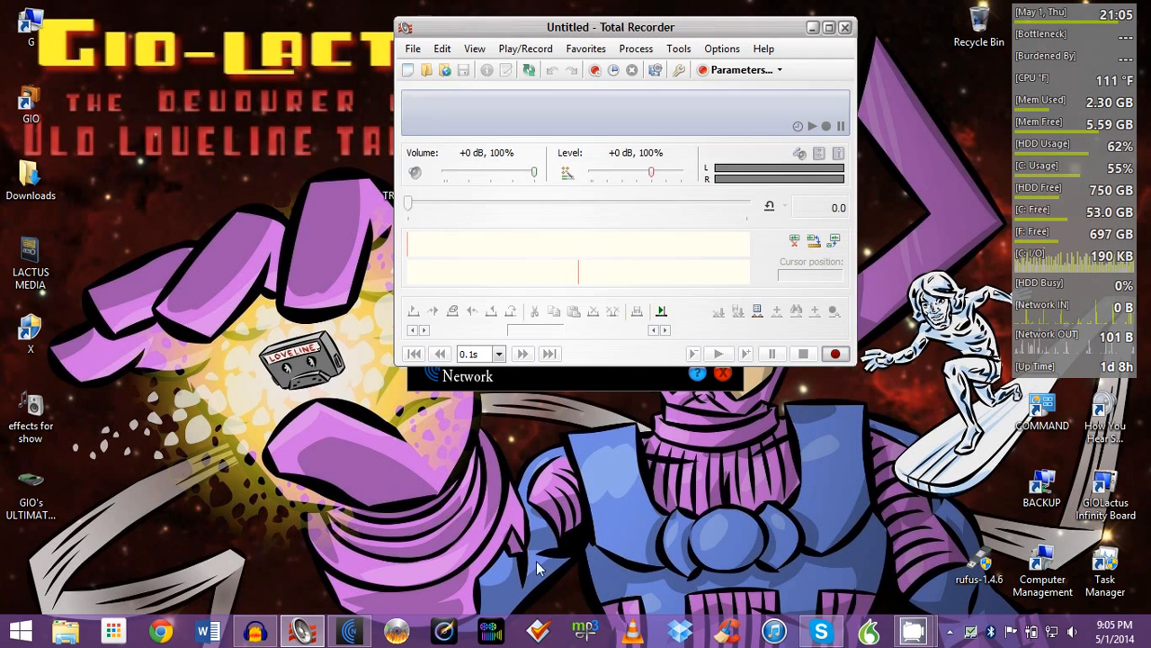
# - Switch to Skype, call Echo / Sound Test Service, and start recording the call in Total Recorder
pyautogui.click(811, 631)
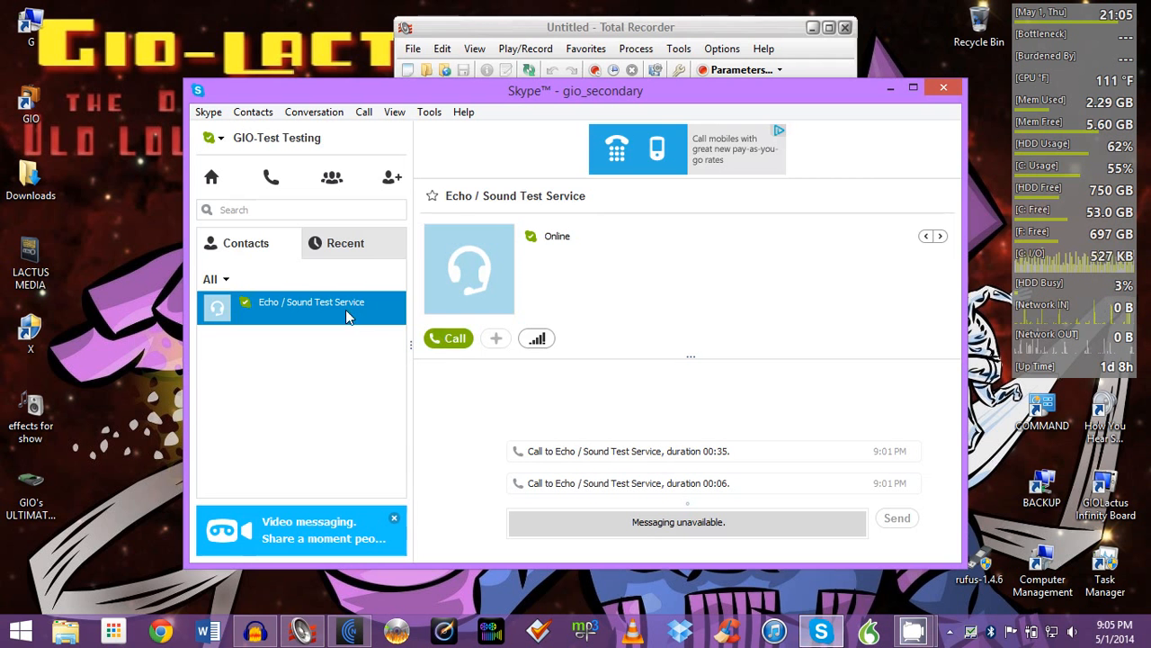
pyautogui.click(435, 344)
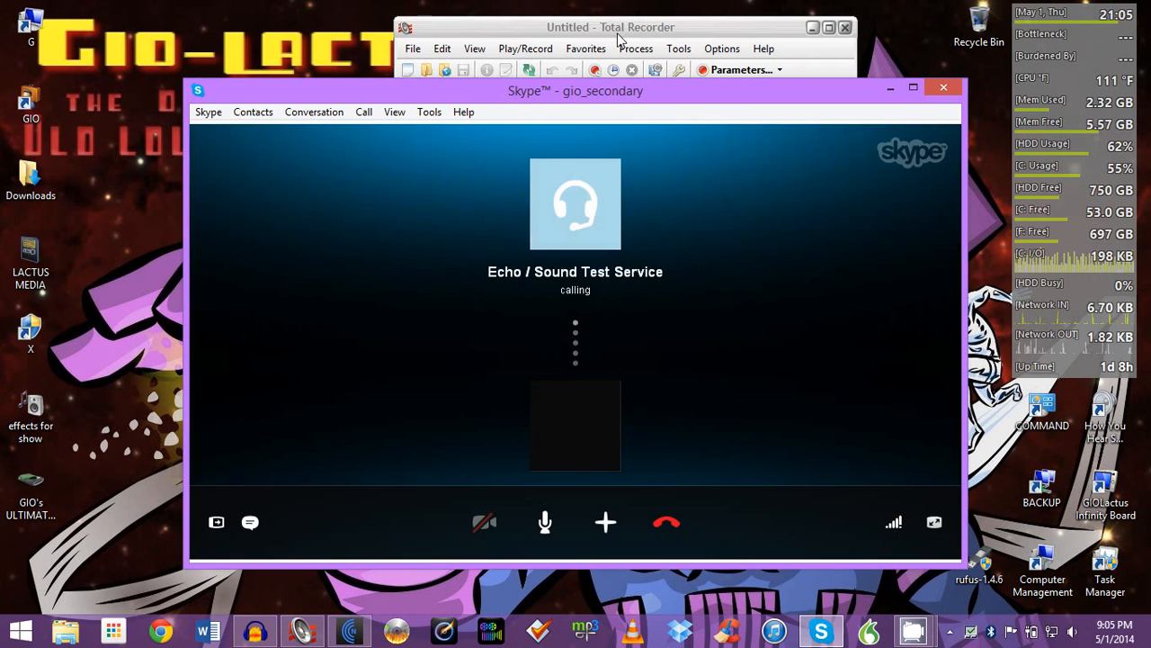
pyautogui.click(835, 353)
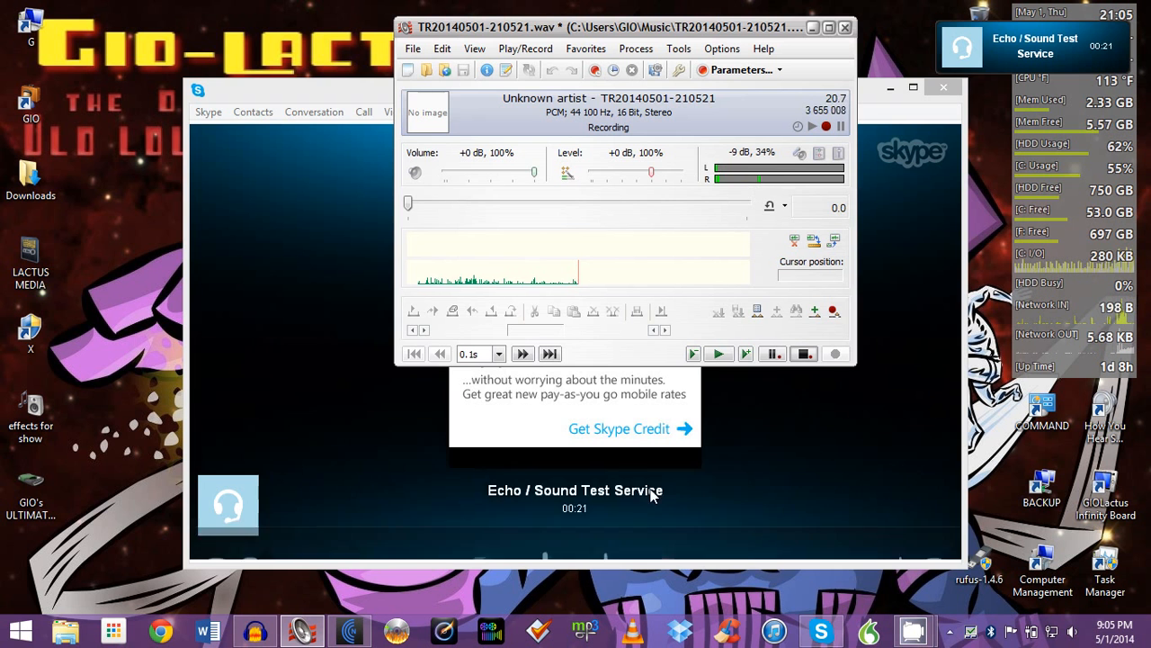
# - End the Skype test call and stop the Total Recorder recording
pyautogui.click(664, 526)
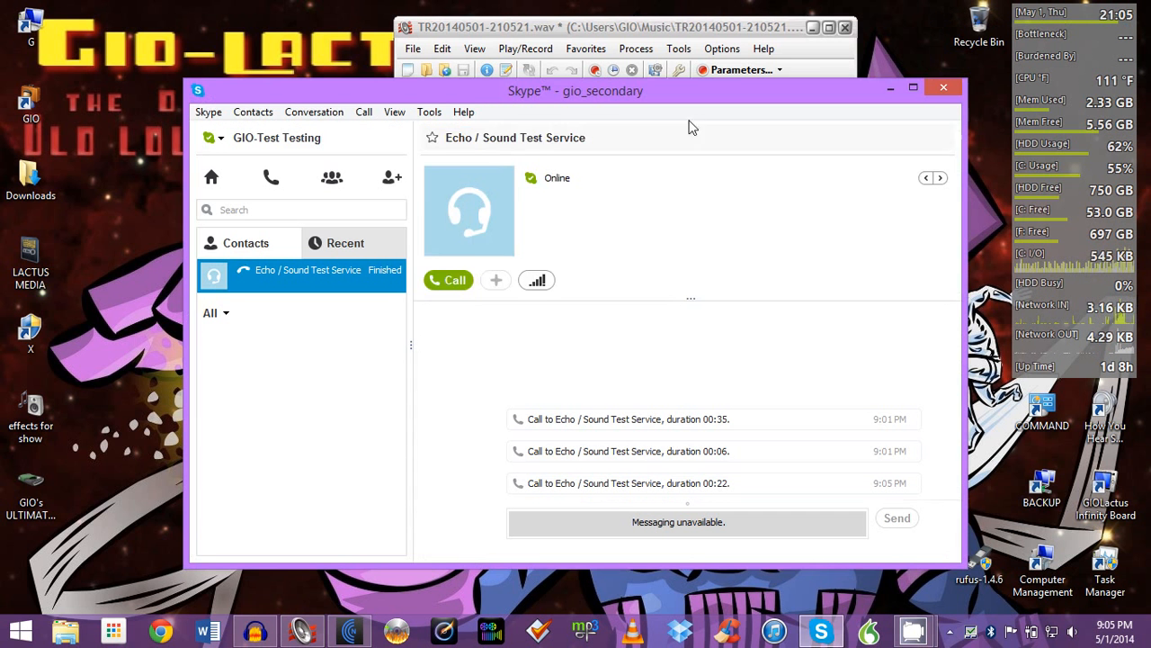
pyautogui.click(669, 35)
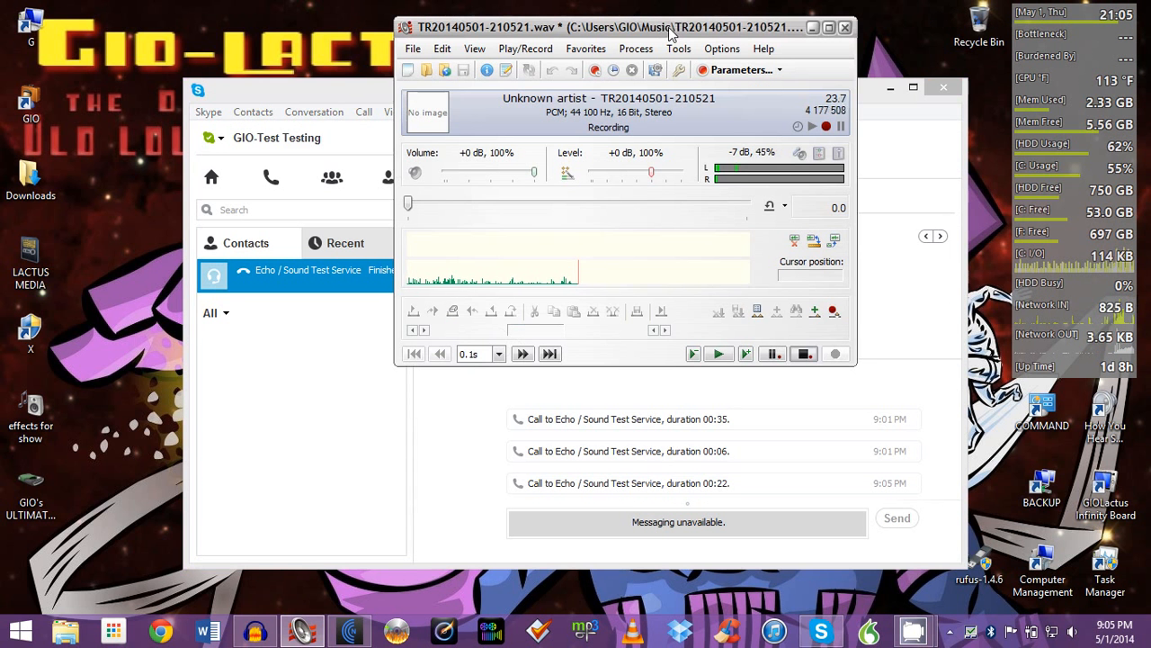
pyautogui.click(806, 353)
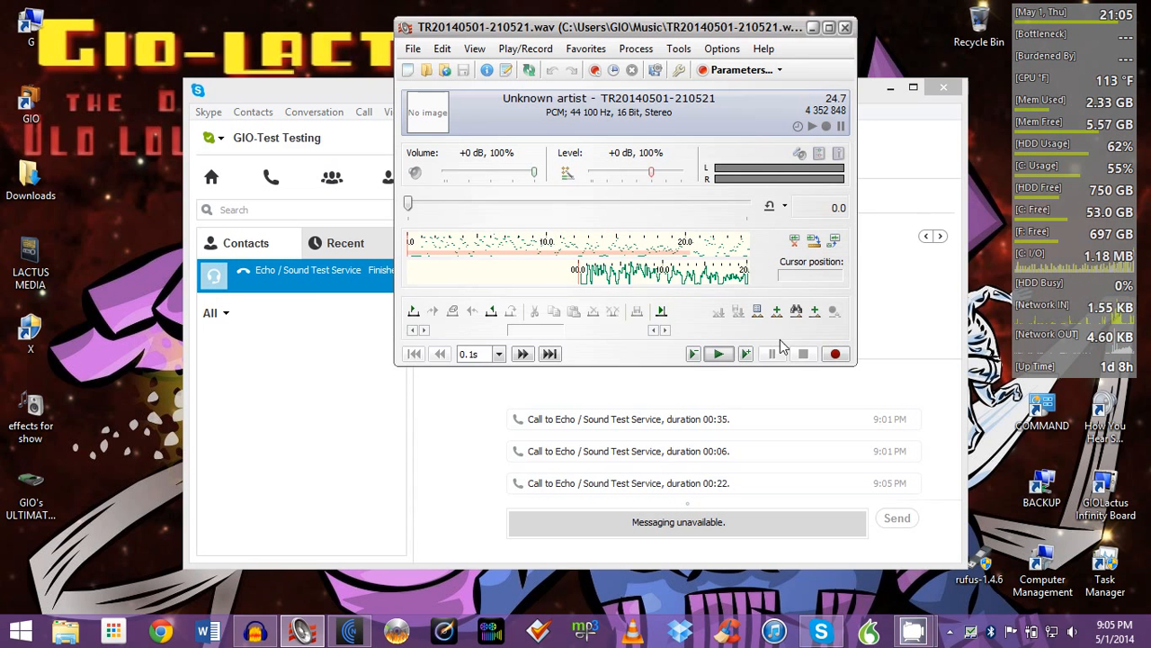
pyautogui.doubleClick(34, 106)
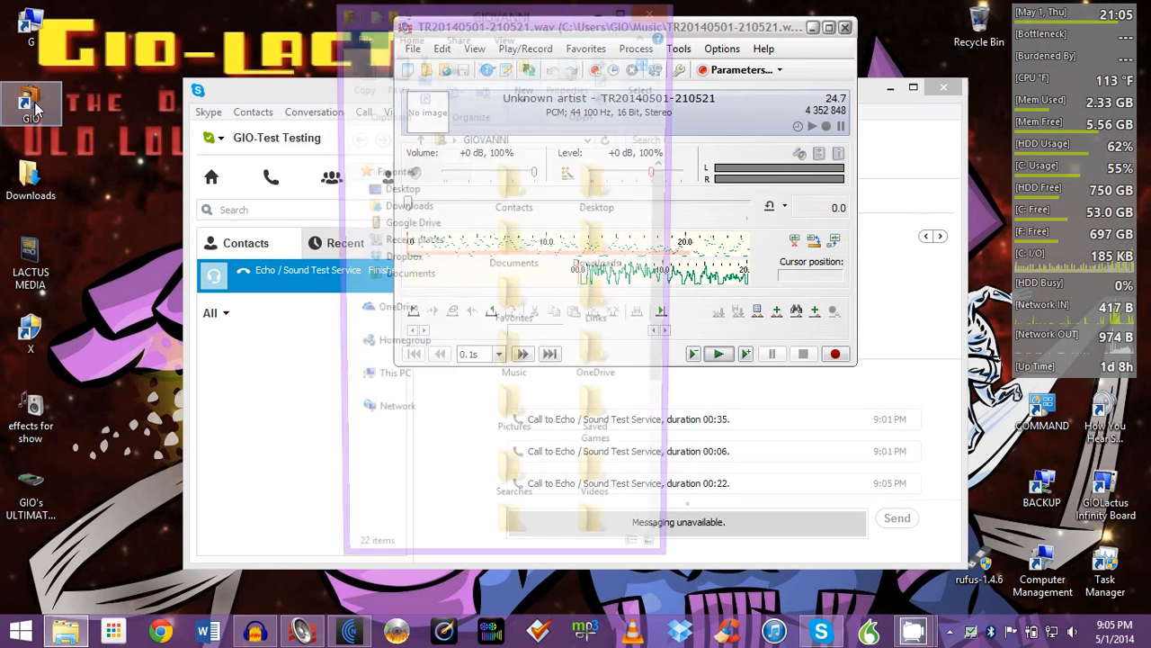
pyautogui.doubleClick(514, 355)
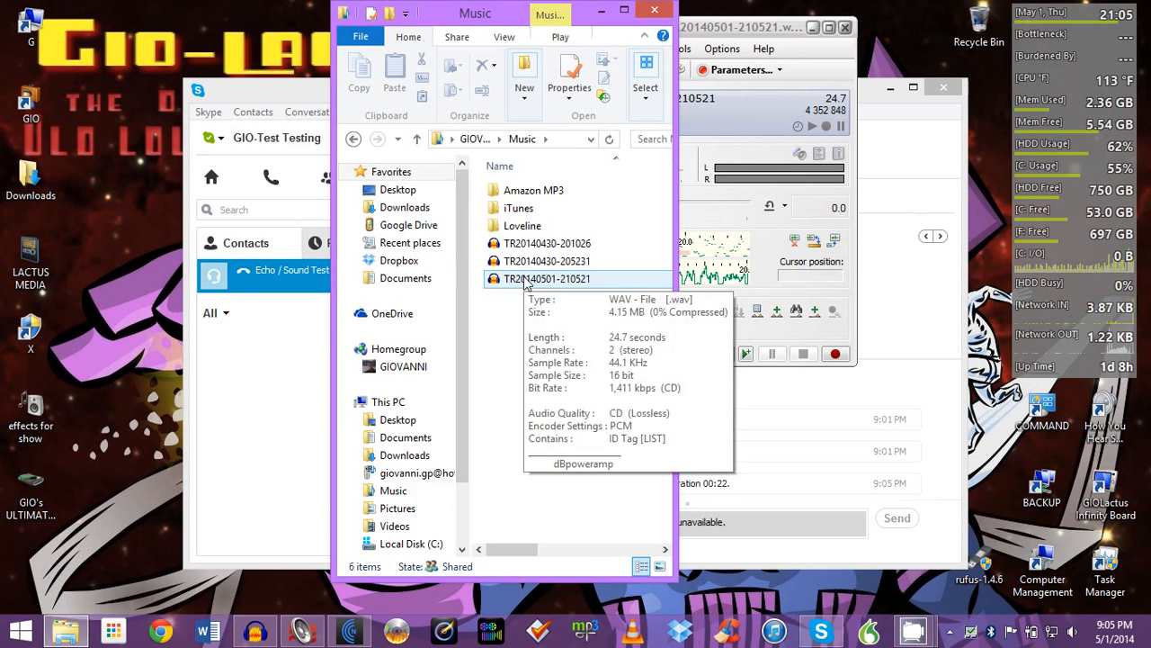
pyautogui.click(525, 282)
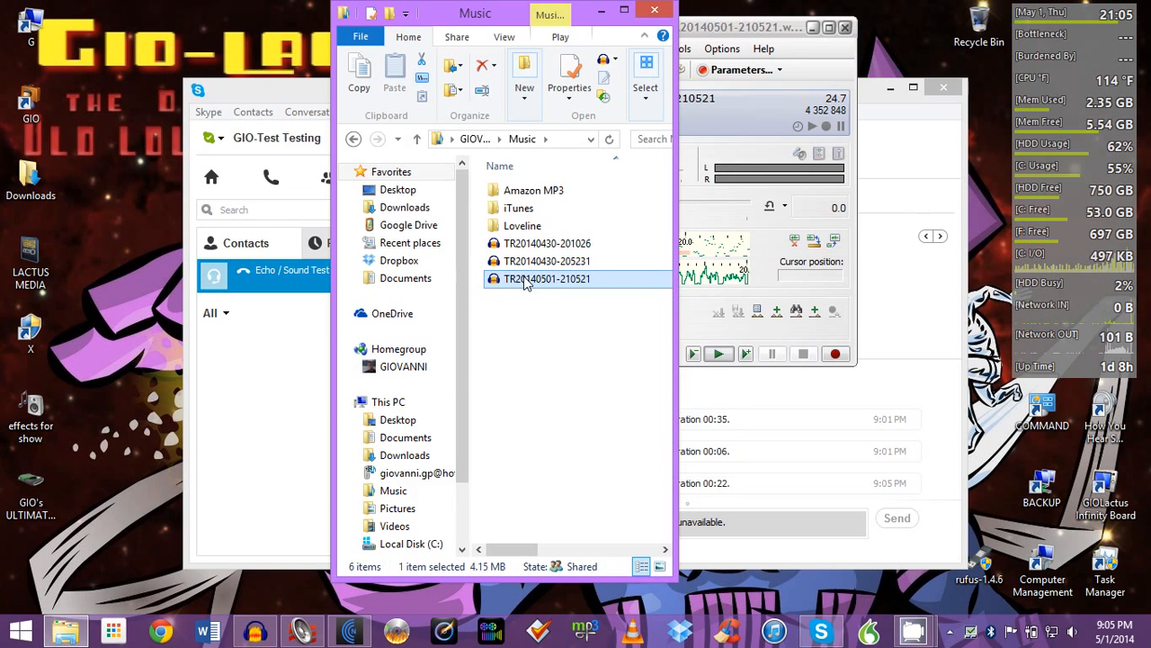
pyautogui.moveTo(525, 282); pyautogui.dragTo(149, 206)
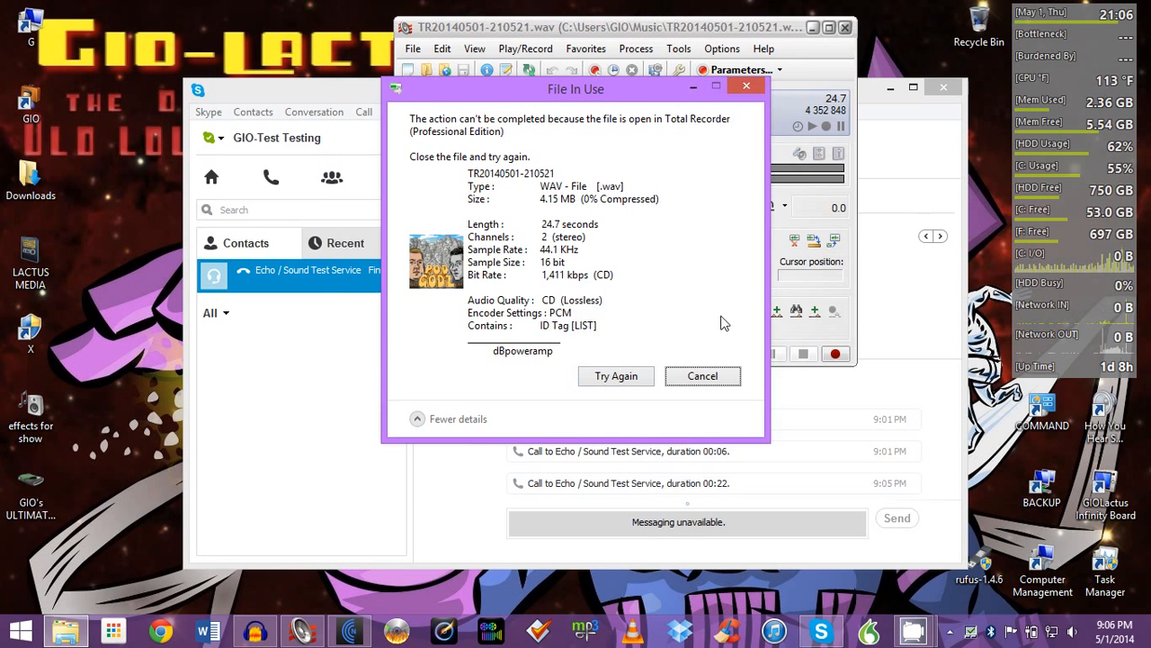
pyautogui.click(752, 34)
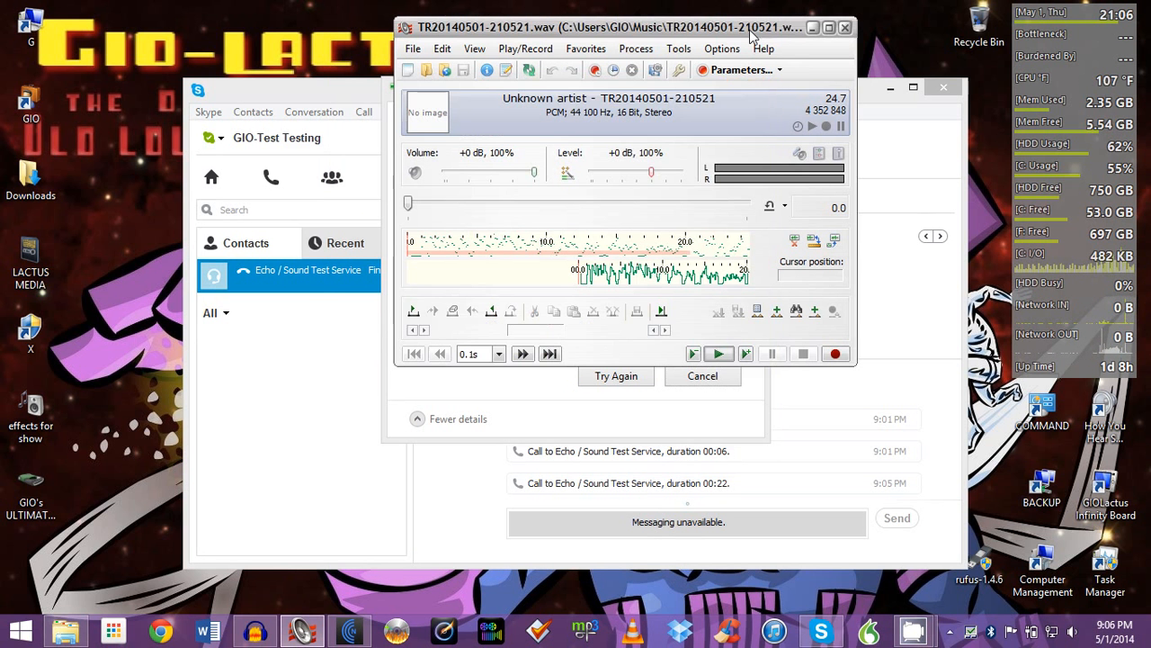
pyautogui.click(845, 28)
pyautogui.click(615, 376)
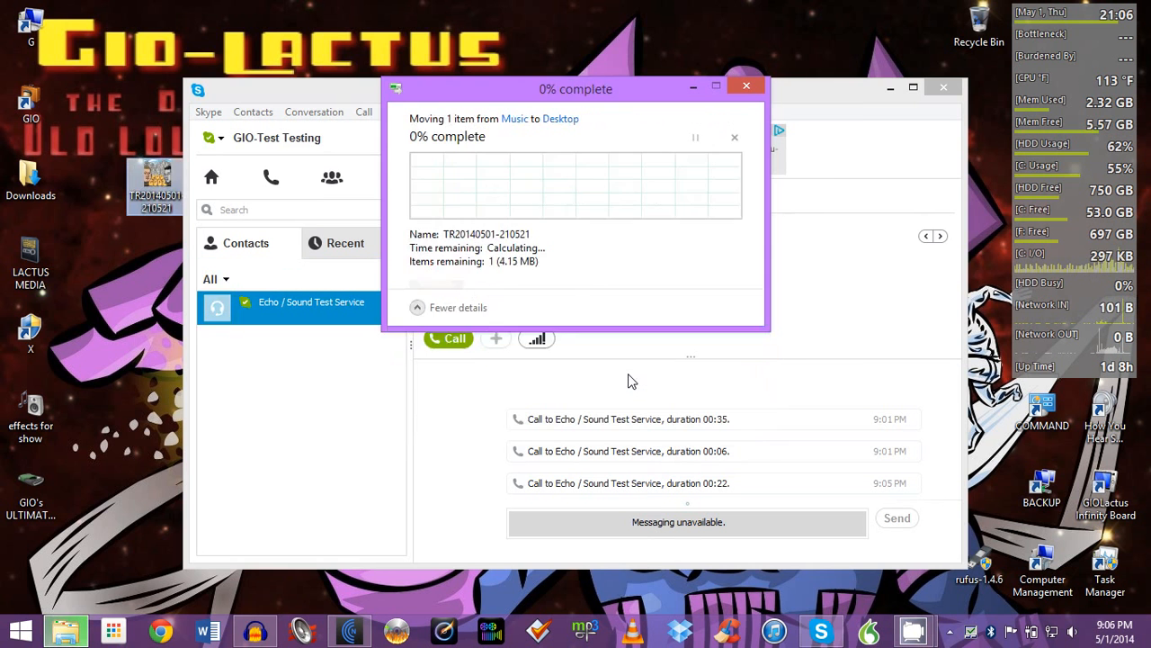
pyautogui.doubleClick(155, 180)
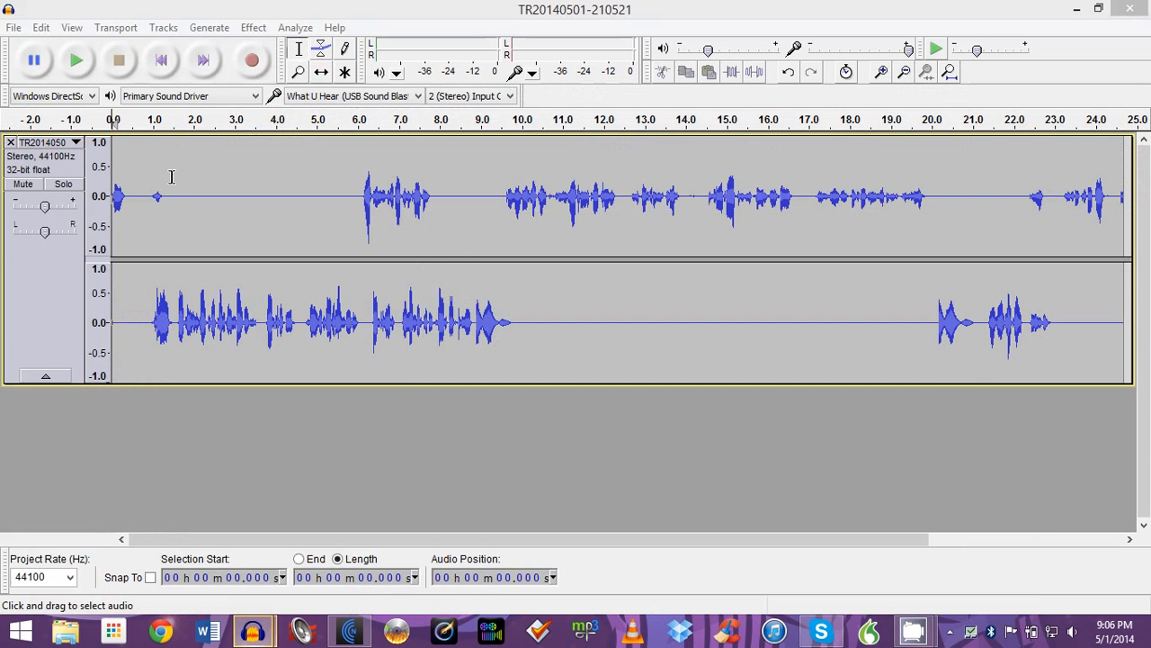
pyautogui.click(76, 60)
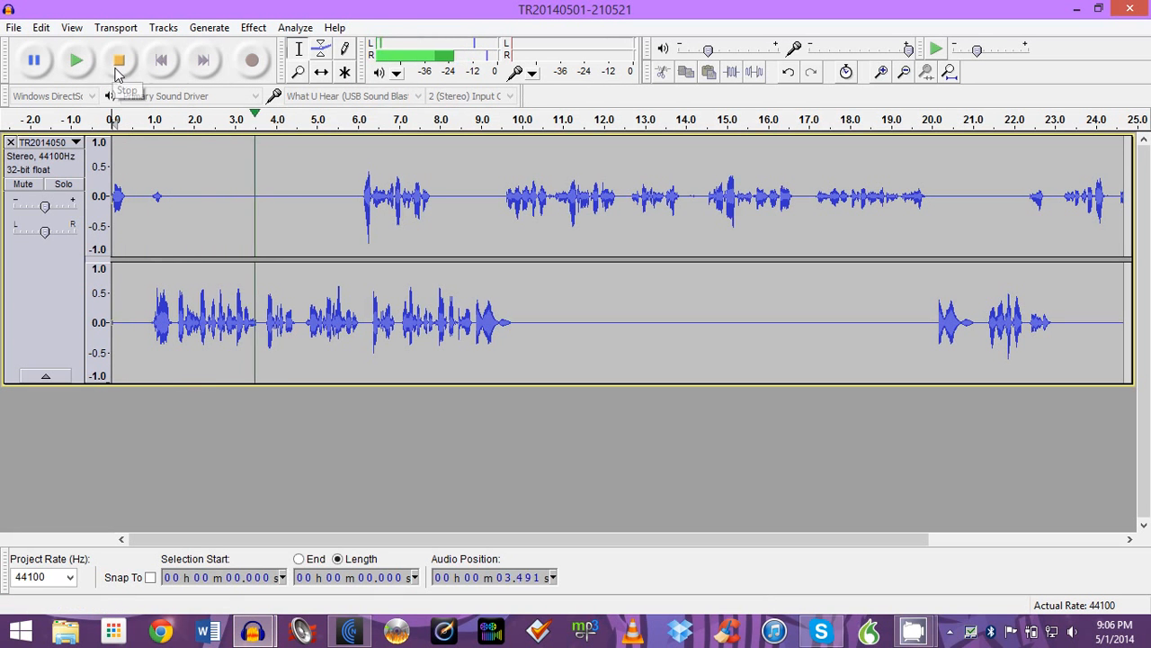
pyautogui.click(120, 62)
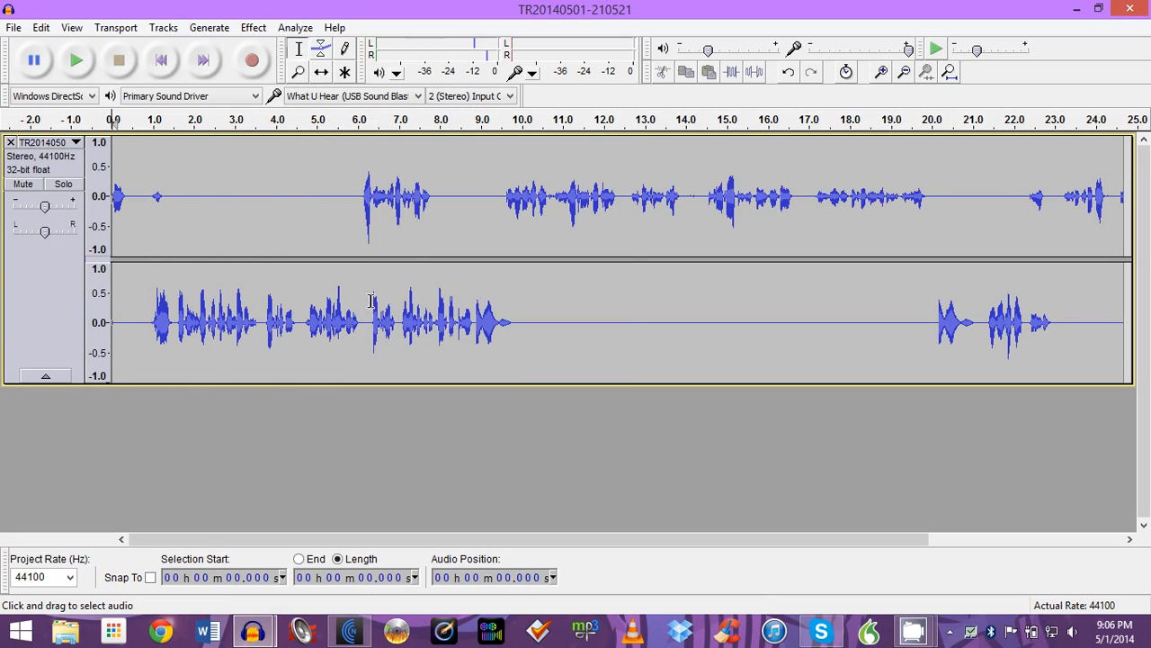
# - Split the stereo recording into separate left-channel and right-channel tracks
pyautogui.moveTo(621, 196); pyautogui.dragTo(334, 180)
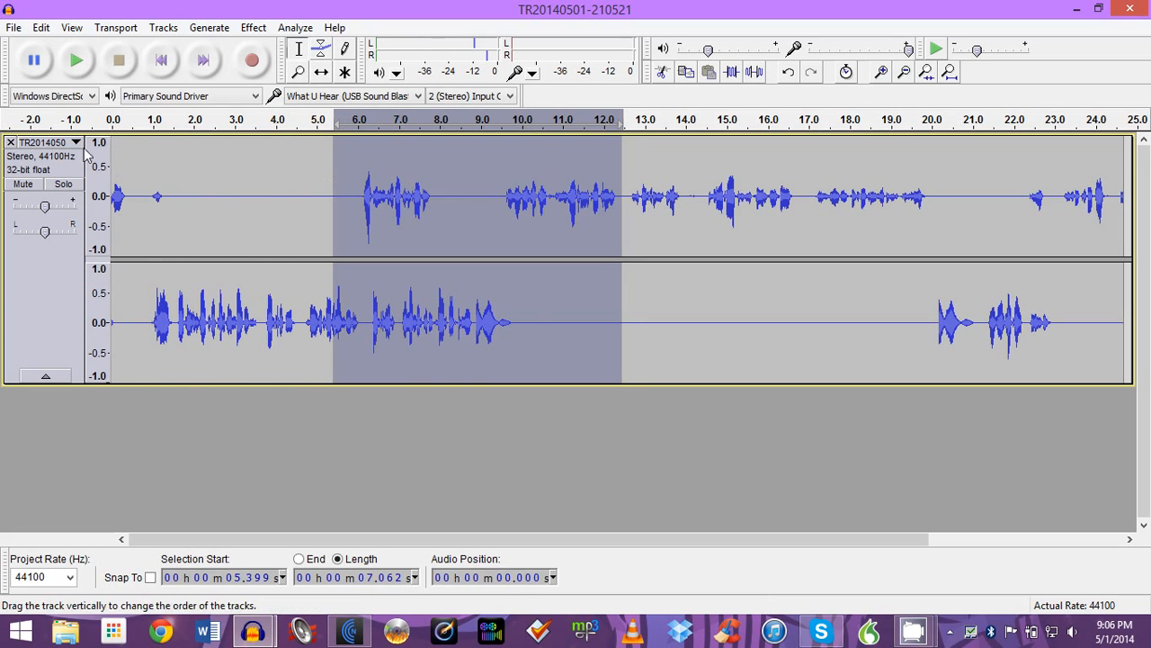
pyautogui.click(71, 28)
pyautogui.click(97, 64)
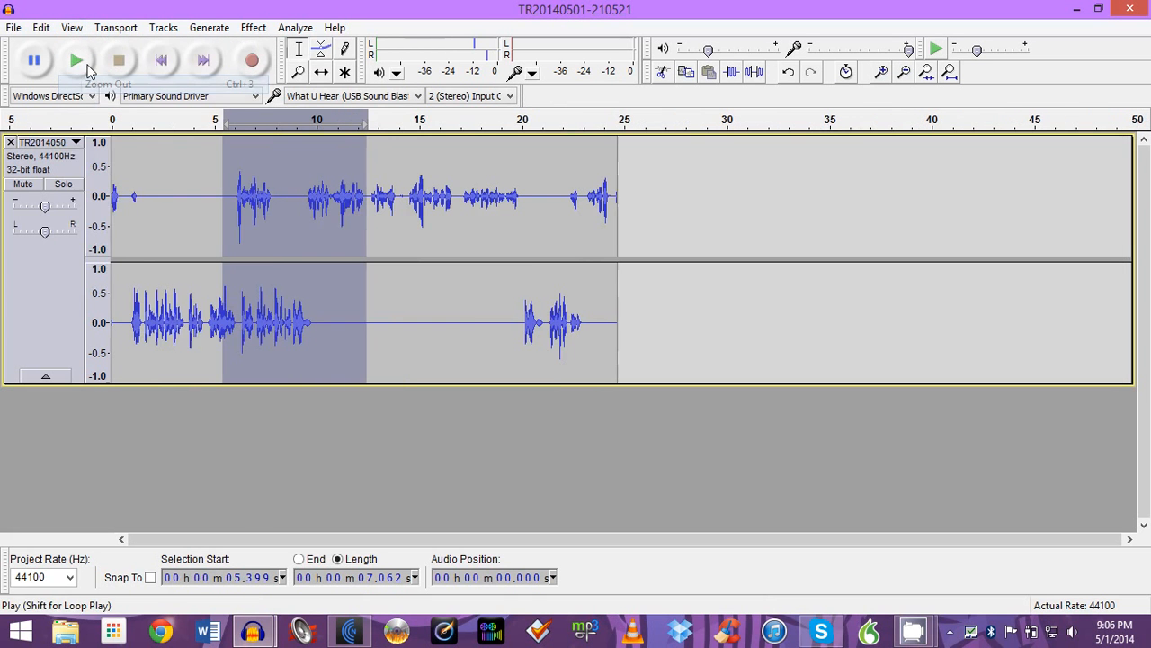
pyautogui.click(72, 28)
pyautogui.click(90, 81)
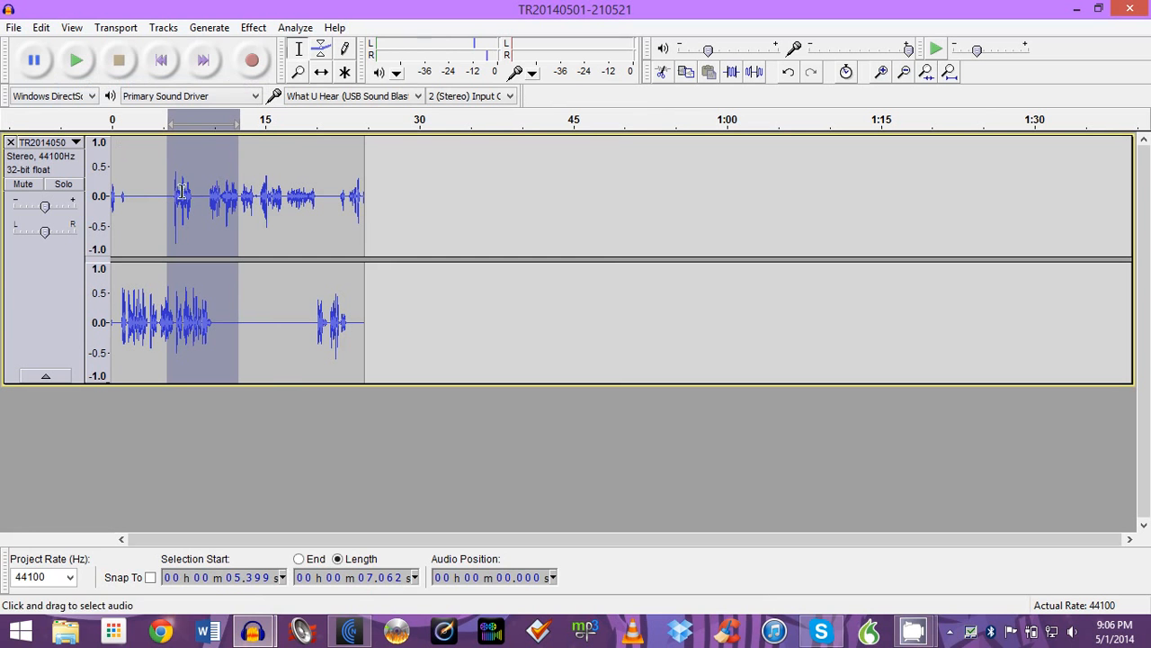
pyautogui.click(77, 143)
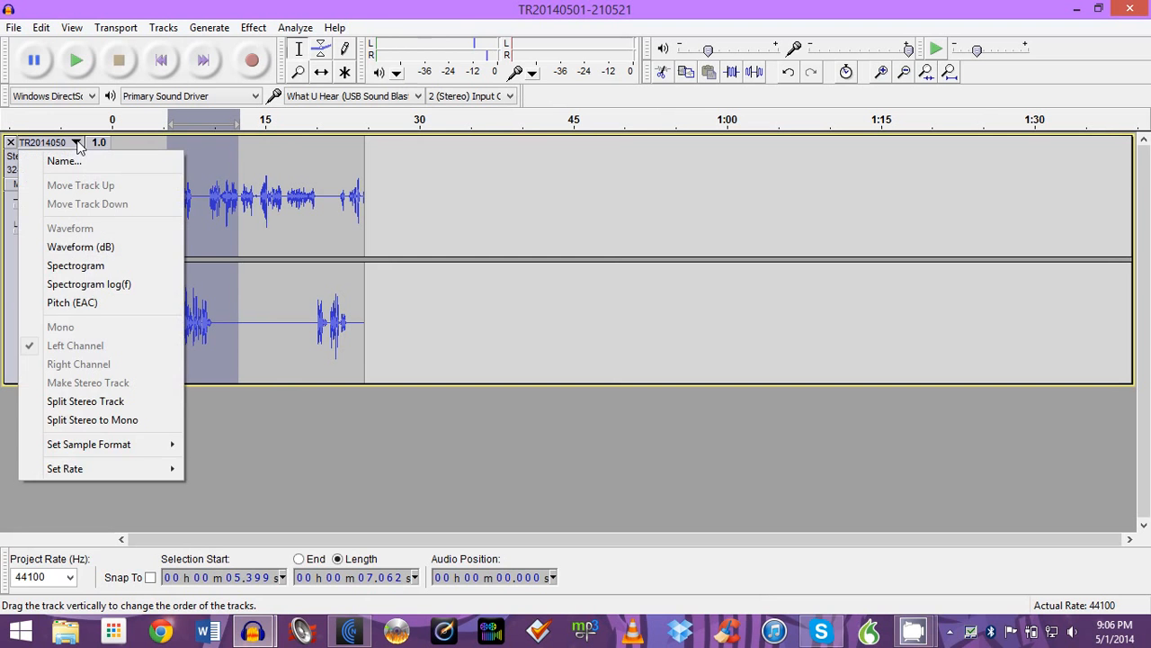
pyautogui.click(114, 402)
pyautogui.click(374, 184)
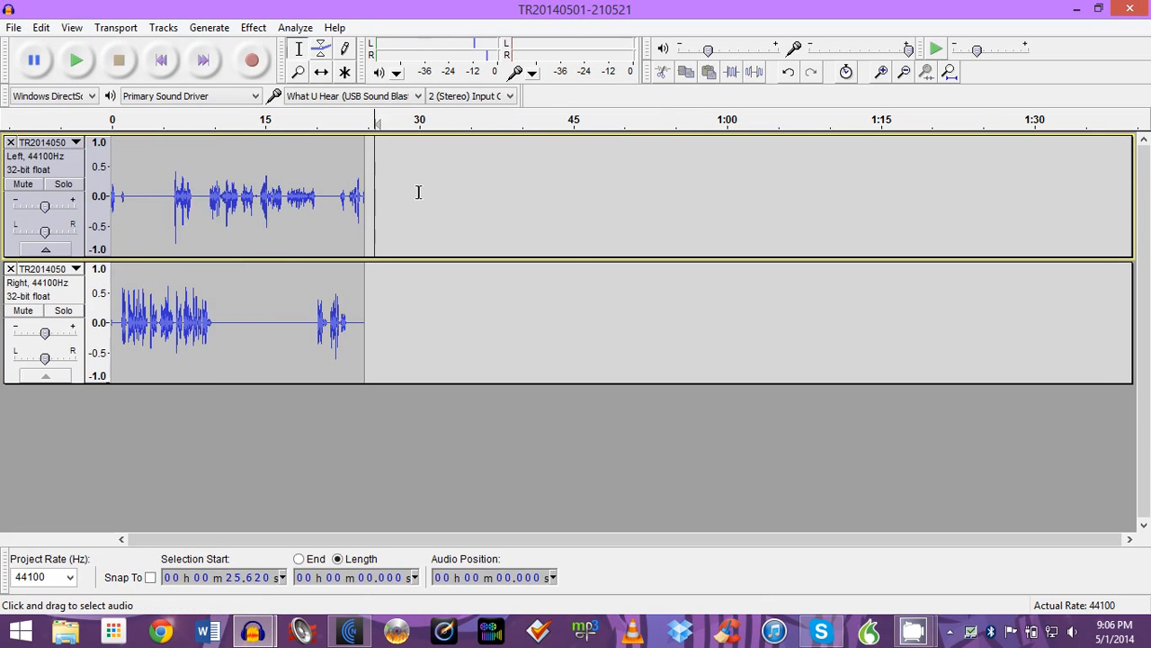
# - Compress the entire left-channel track with a -12 dB threshold, -40 dB noise floor, 2:1 ratio, 0.2 s attack and 1.0 s decay
pyautogui.doubleClick(419, 191)
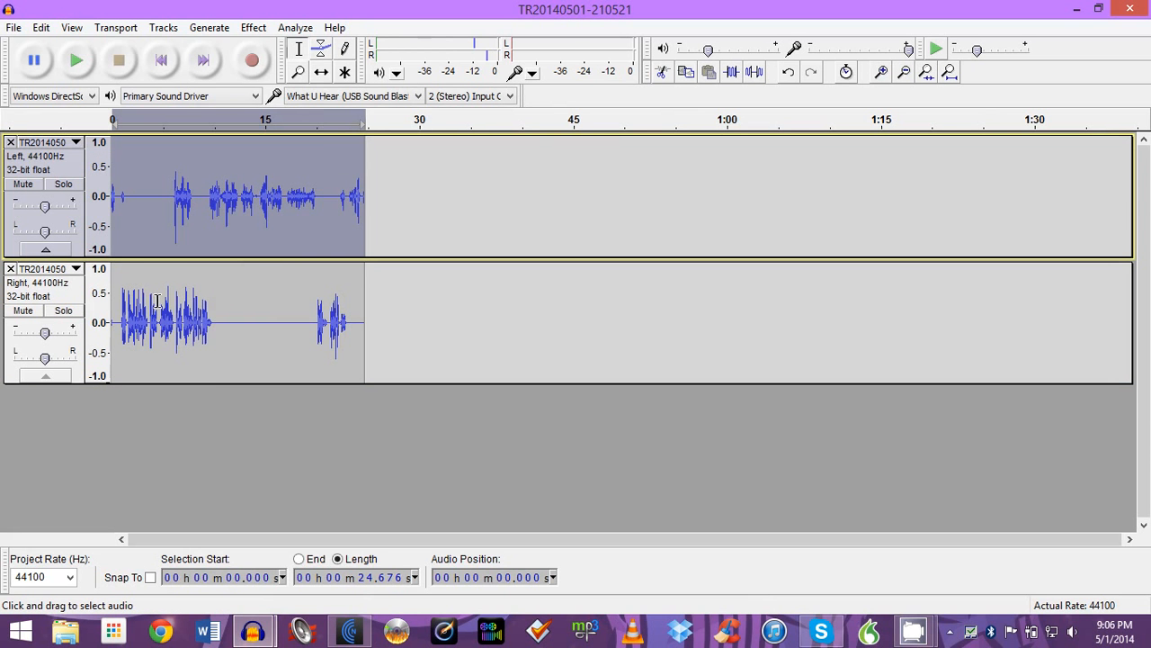
pyautogui.click(253, 28)
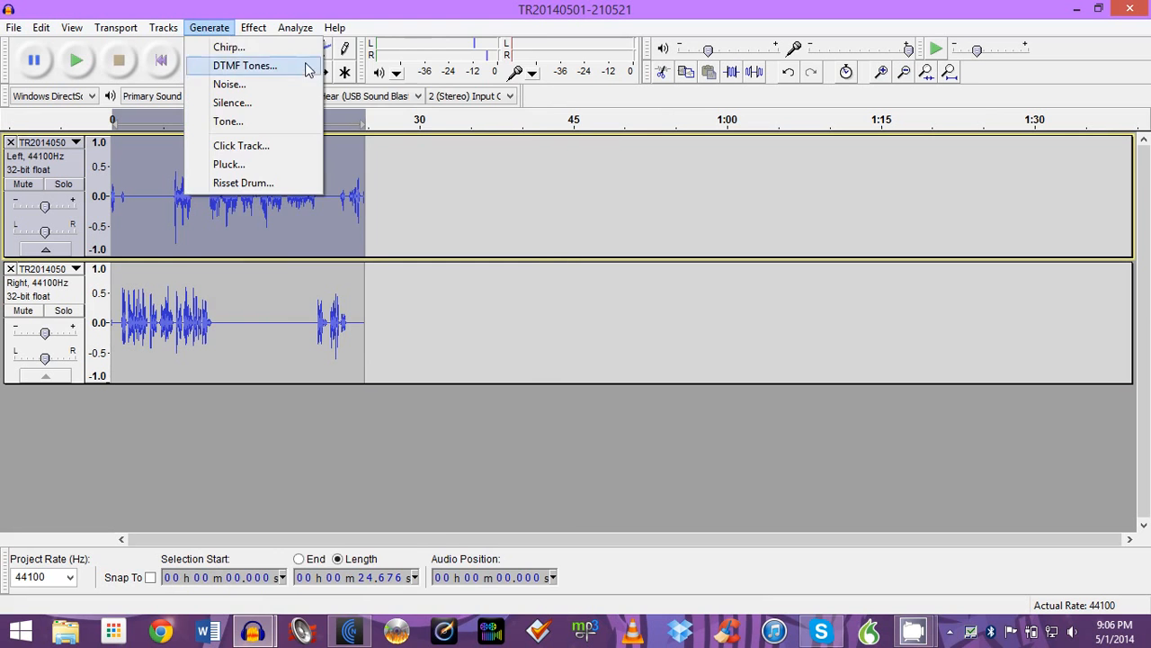
pyautogui.click(253, 27)
pyautogui.click(253, 28)
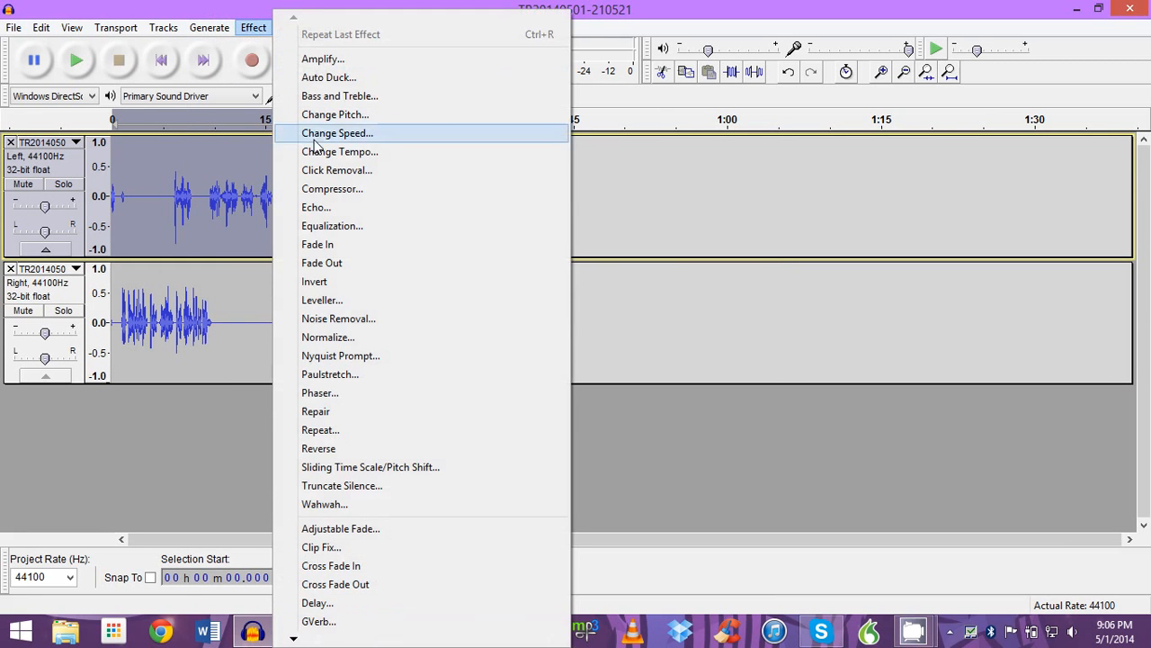
pyautogui.click(333, 191)
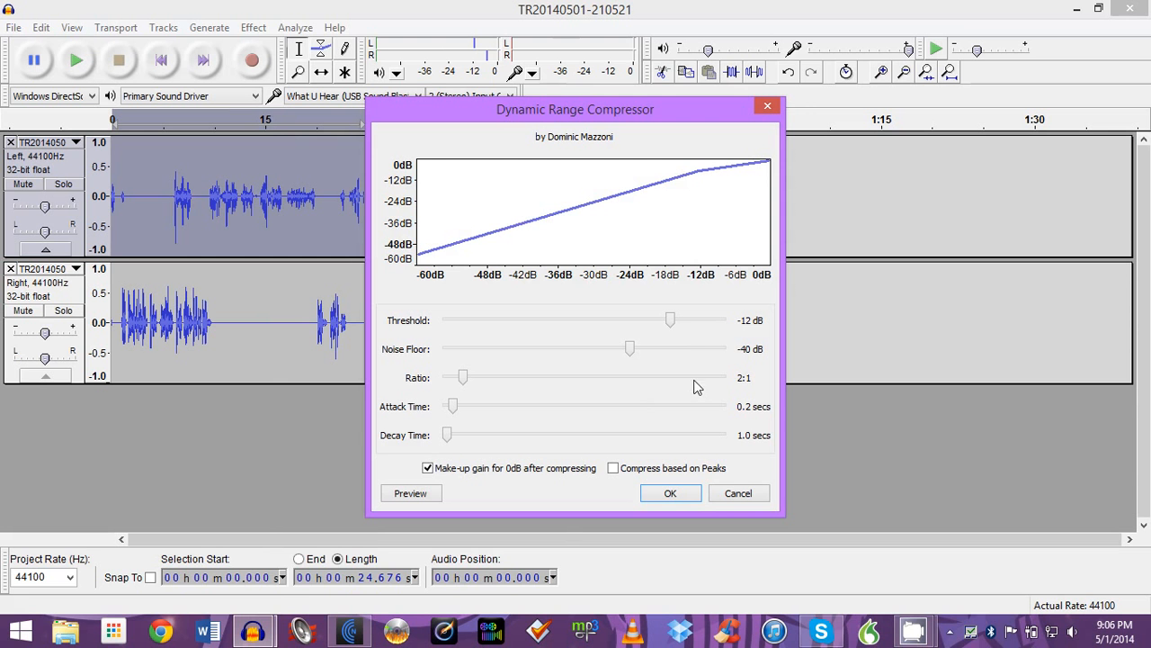
pyautogui.click(669, 495)
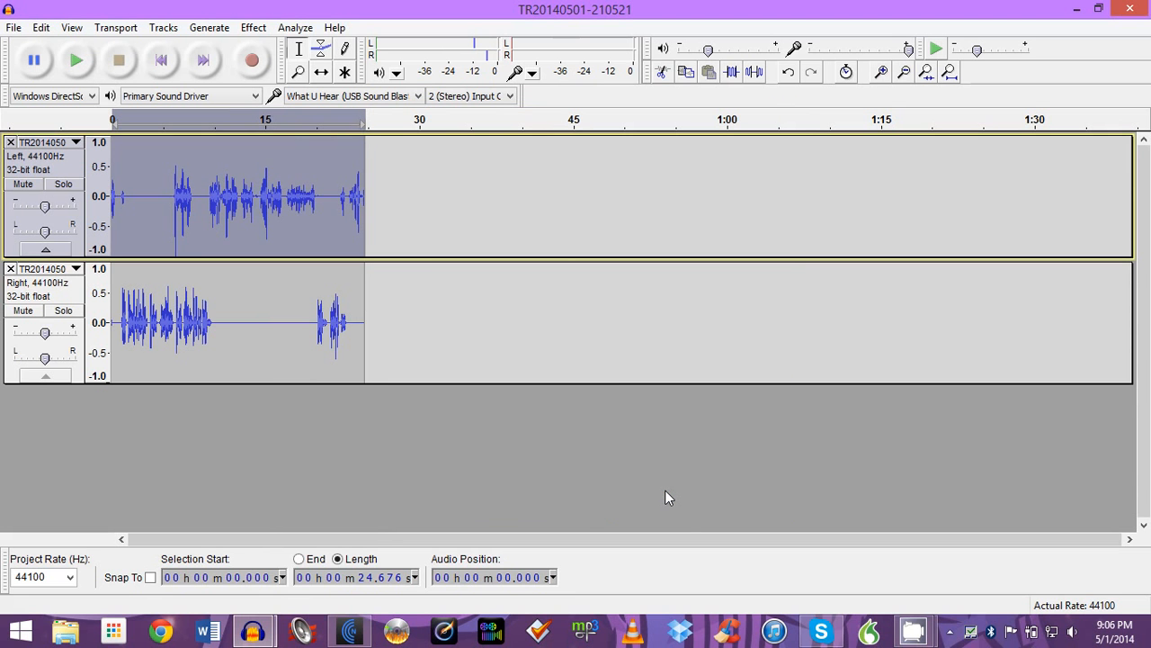
# - Normalize the left-channel track to a maximum amplitude of -1.2 dB with DC offset removal
pyautogui.click(248, 28)
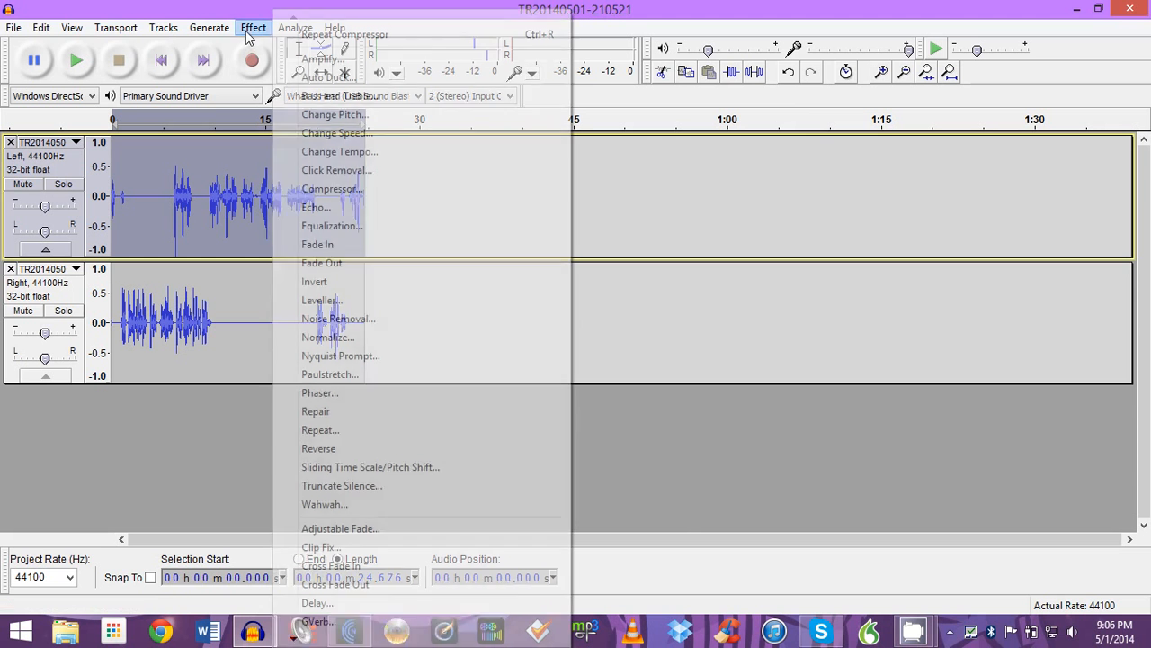
pyautogui.click(332, 337)
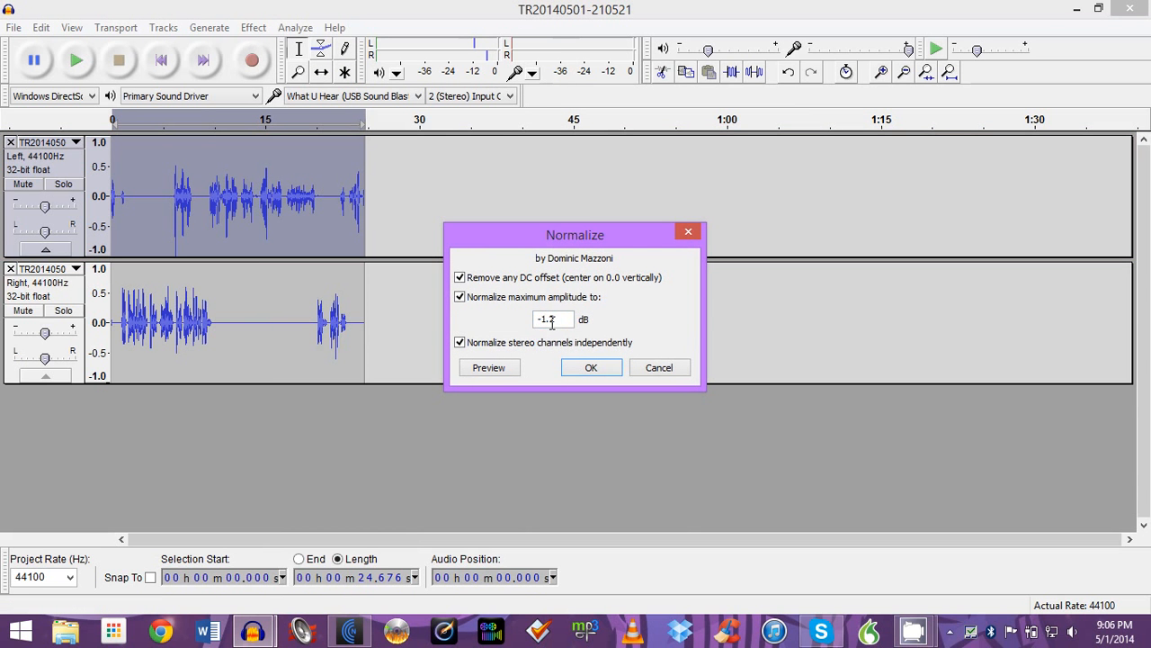
pyautogui.click(589, 367)
# - Select the whole right-channel track and normalize it to a maximum amplitude of -1.2 dB
pyautogui.moveTo(362, 300); pyautogui.dragTo(87, 287)
pyautogui.click(253, 27)
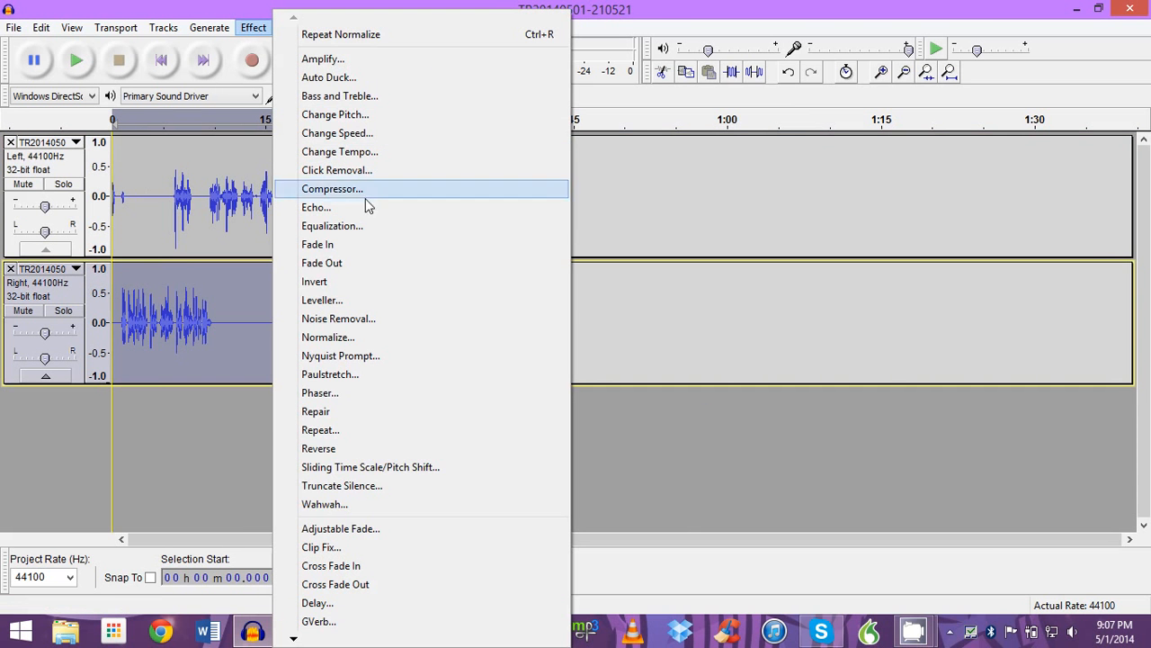
pyautogui.click(357, 336)
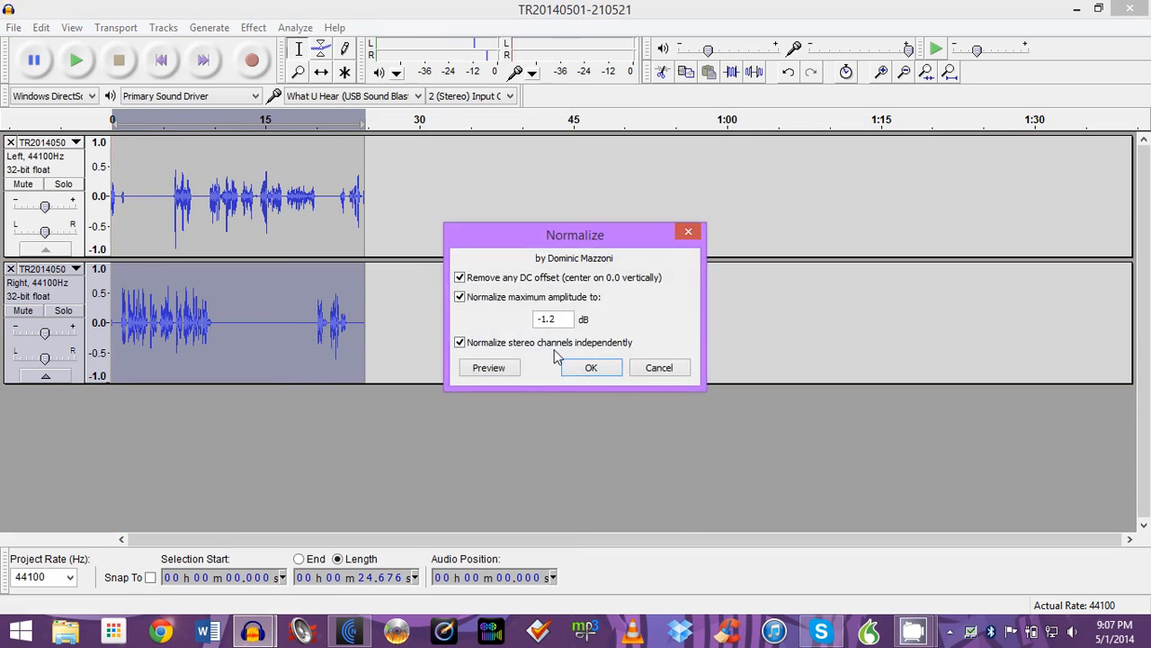
pyautogui.click(570, 368)
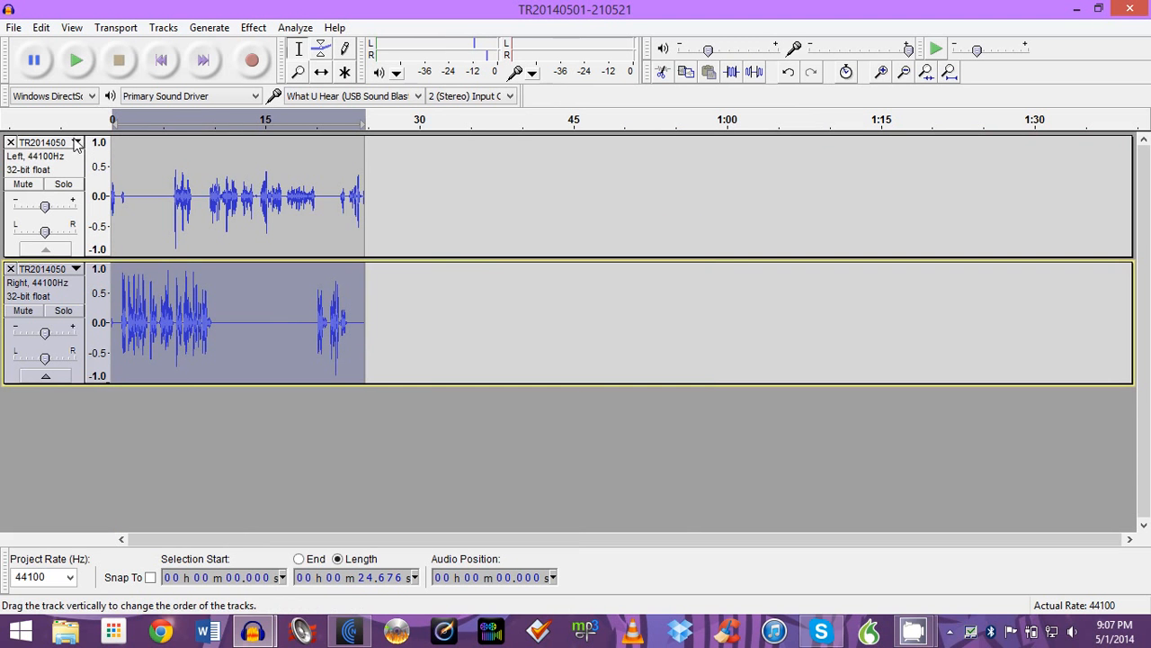
# - Recombine the left and right tracks into one stereo track and convert all of it to mono
pyautogui.click(42, 142)
pyautogui.click(80, 383)
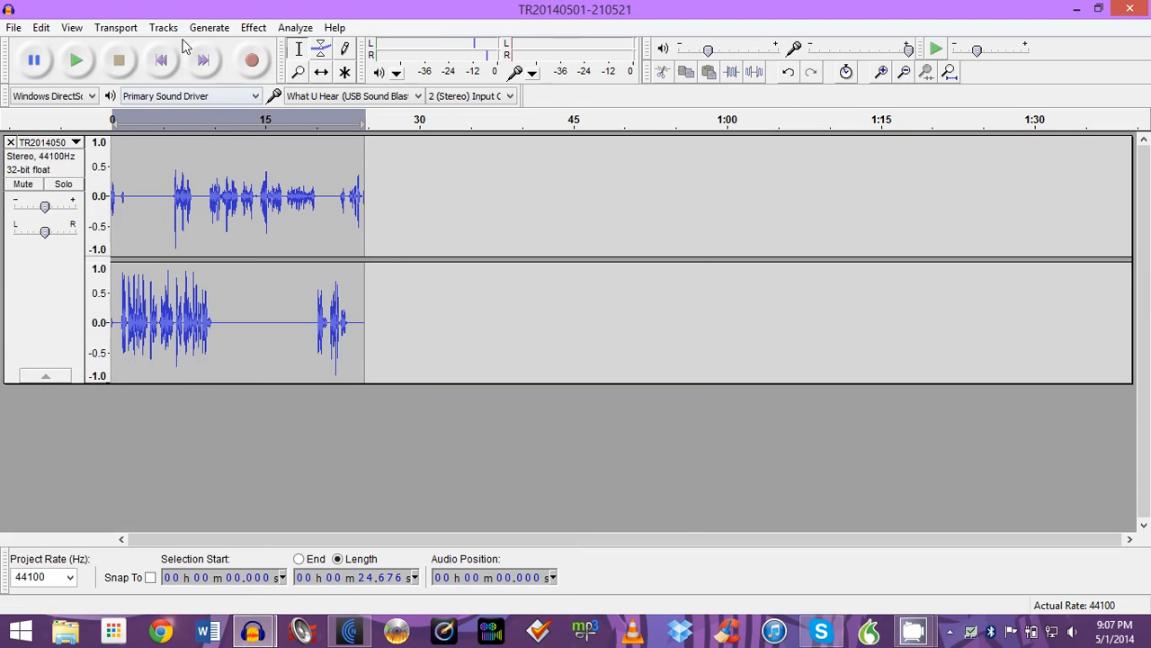
pyautogui.click(41, 28)
pyautogui.moveTo(95, 238)
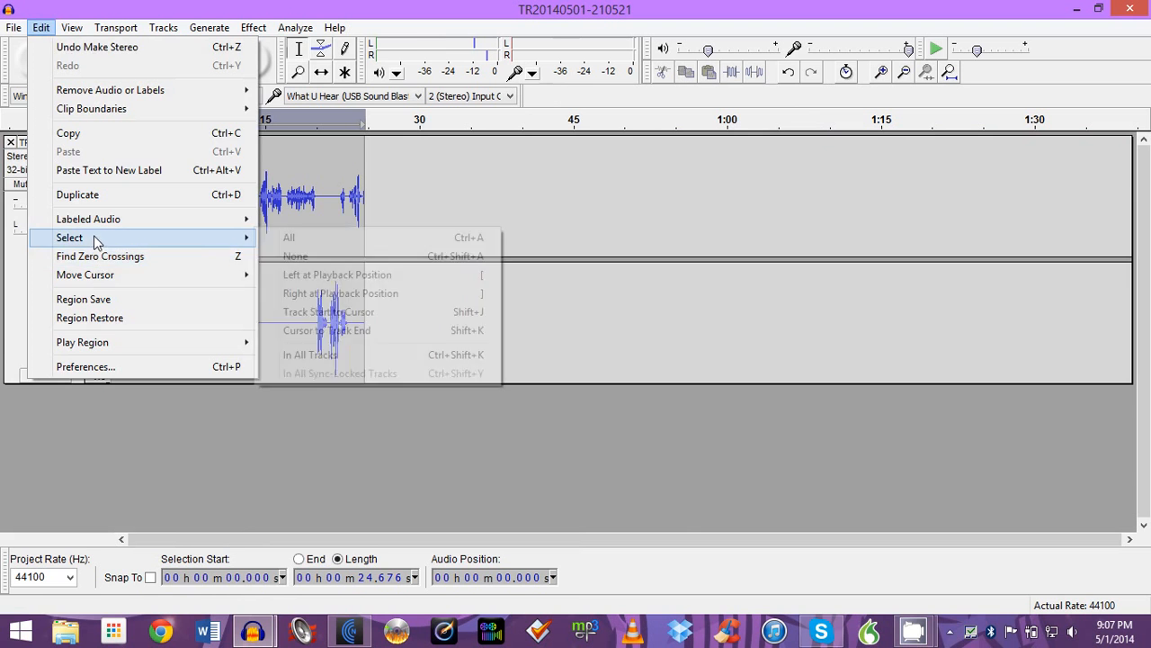
pyautogui.click(302, 239)
pyautogui.click(162, 27)
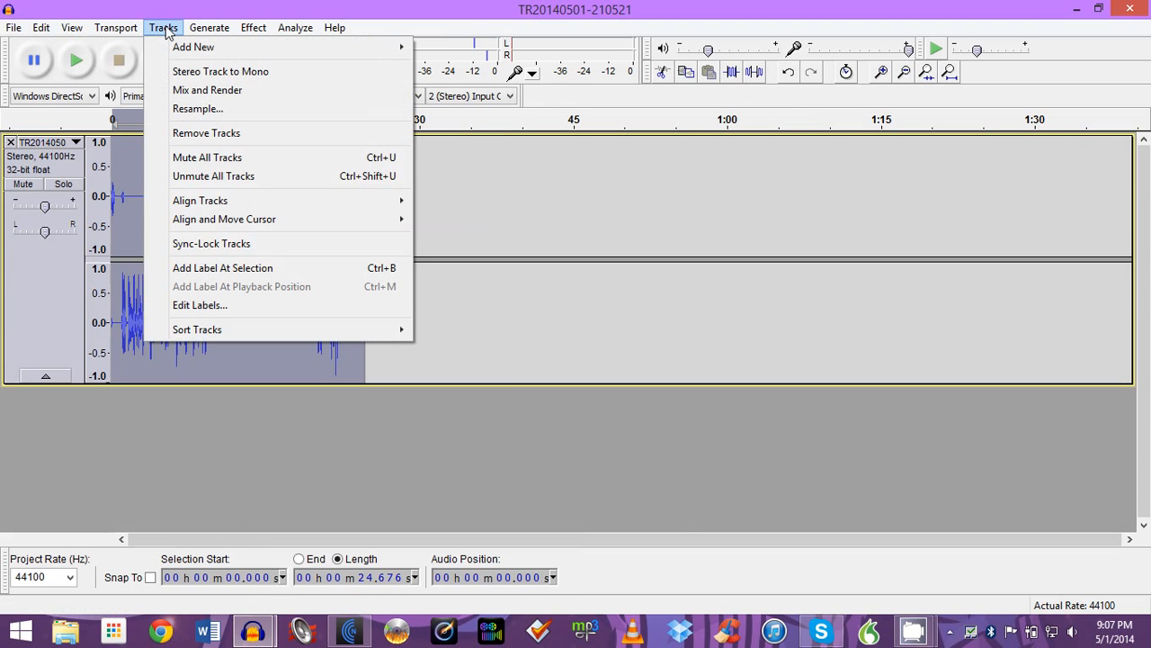
pyautogui.click(213, 72)
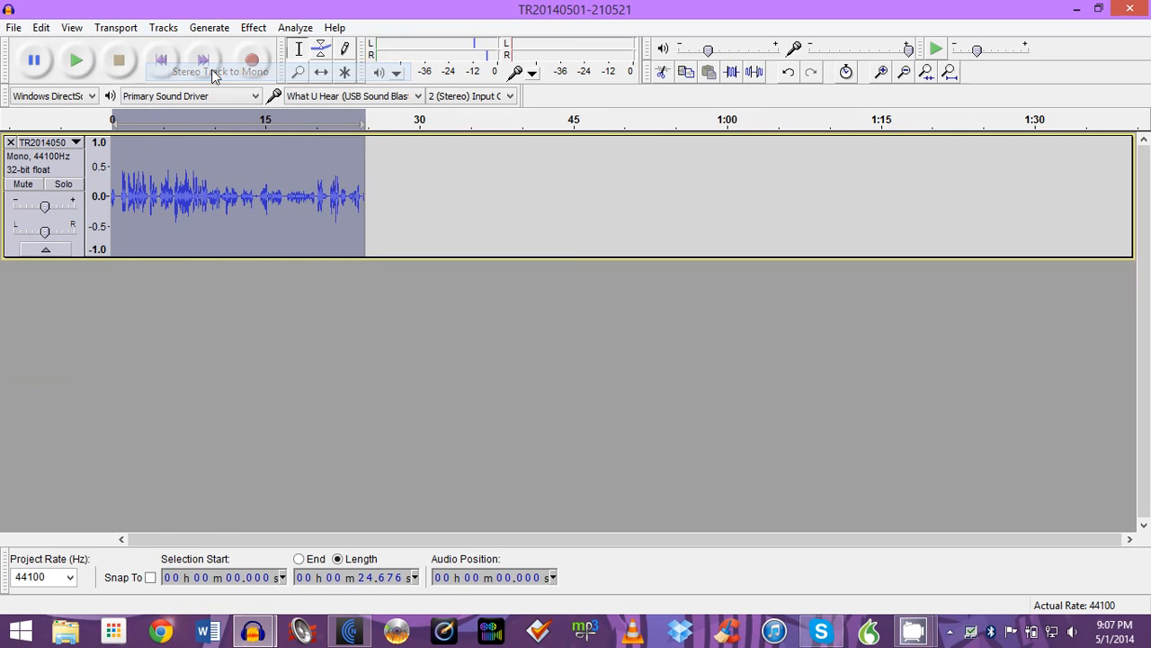
# - Normalize the combined mono track and play back part of the result
pyautogui.click(254, 27)
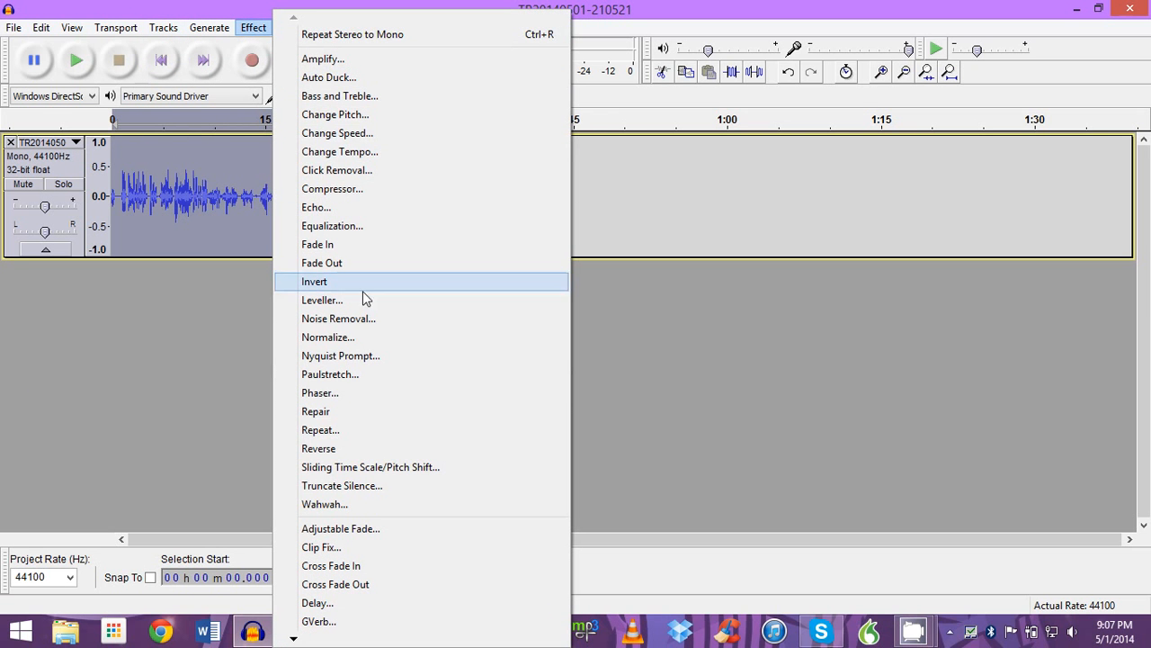
pyautogui.click(358, 337)
pyautogui.click(589, 368)
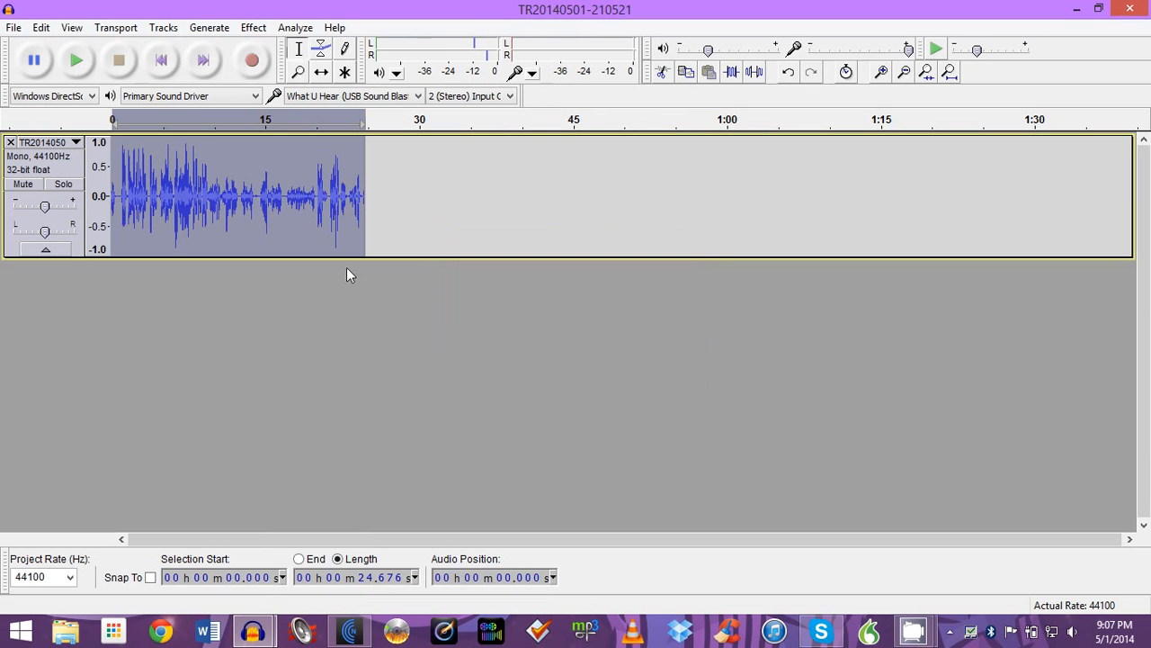
pyautogui.click(78, 67)
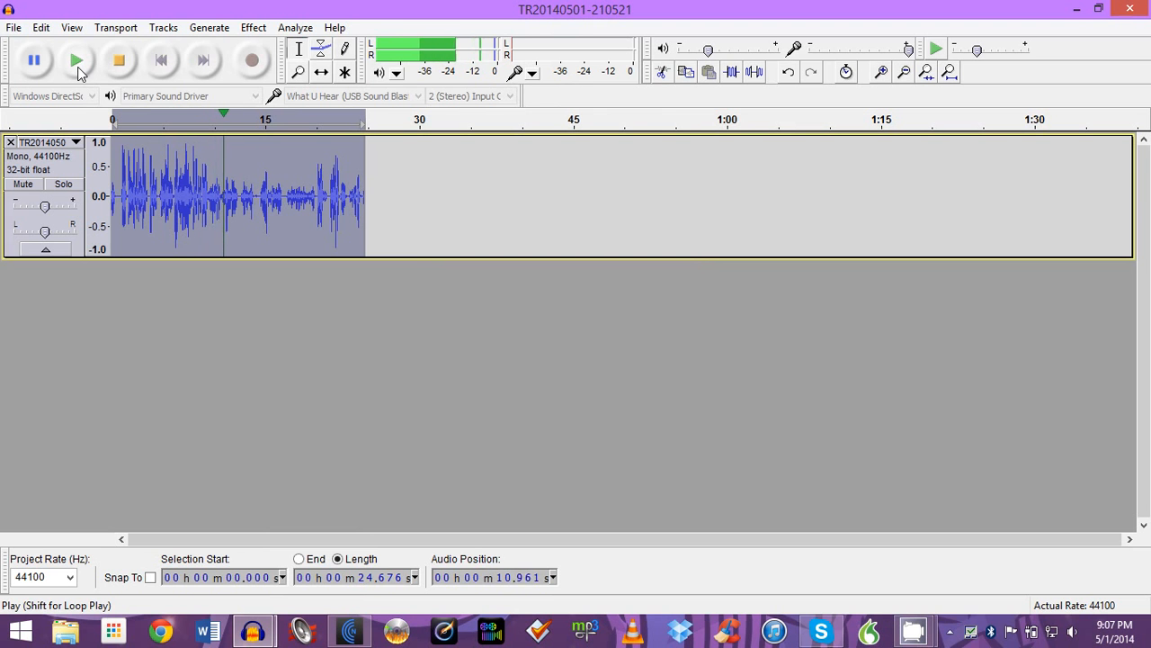
pyautogui.click(125, 65)
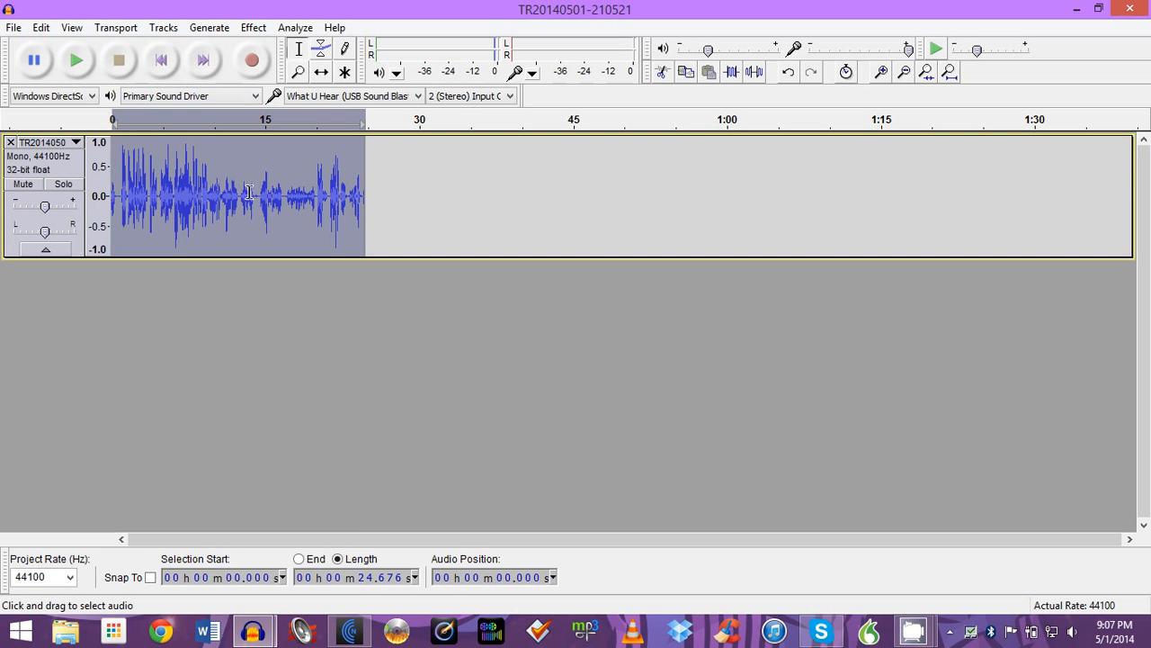
# - Undo the mono conversion, stereo merge, normalizing, compression and channel split, back to the imported stereo recording
pyautogui.click(42, 27)
pyautogui.click(56, 47)
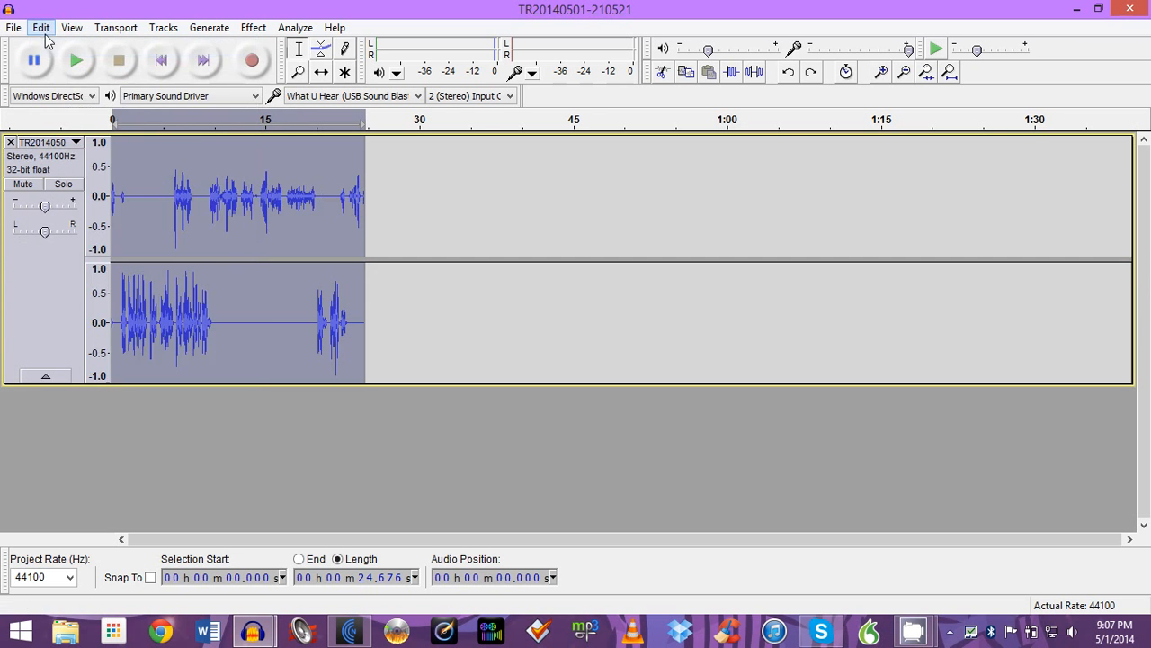
pyautogui.click(43, 29)
pyautogui.click(60, 48)
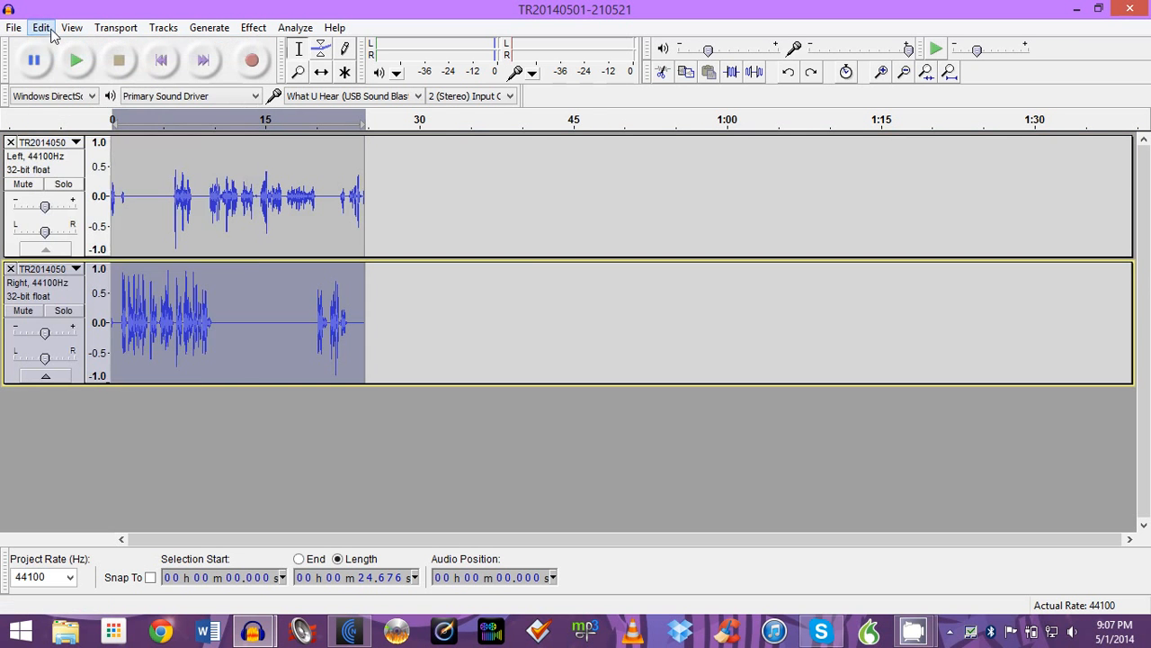
pyautogui.click(51, 30)
pyautogui.click(52, 43)
pyautogui.click(42, 28)
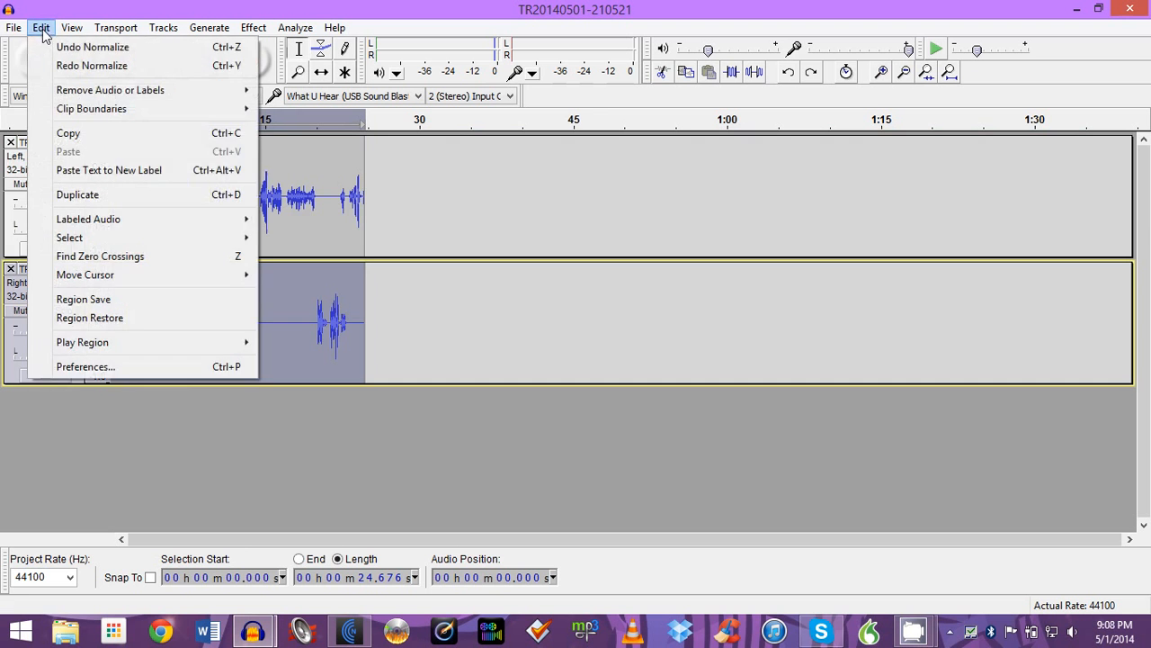
pyautogui.click(54, 43)
pyautogui.click(51, 30)
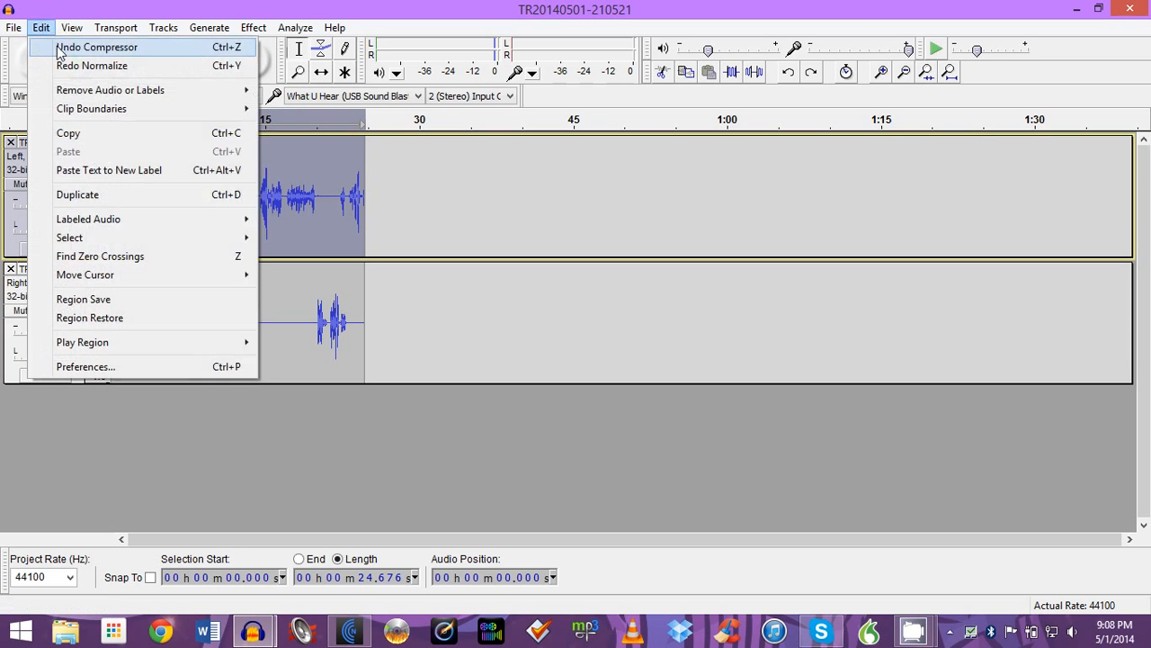
pyautogui.click(56, 45)
pyautogui.click(41, 28)
pyautogui.click(56, 46)
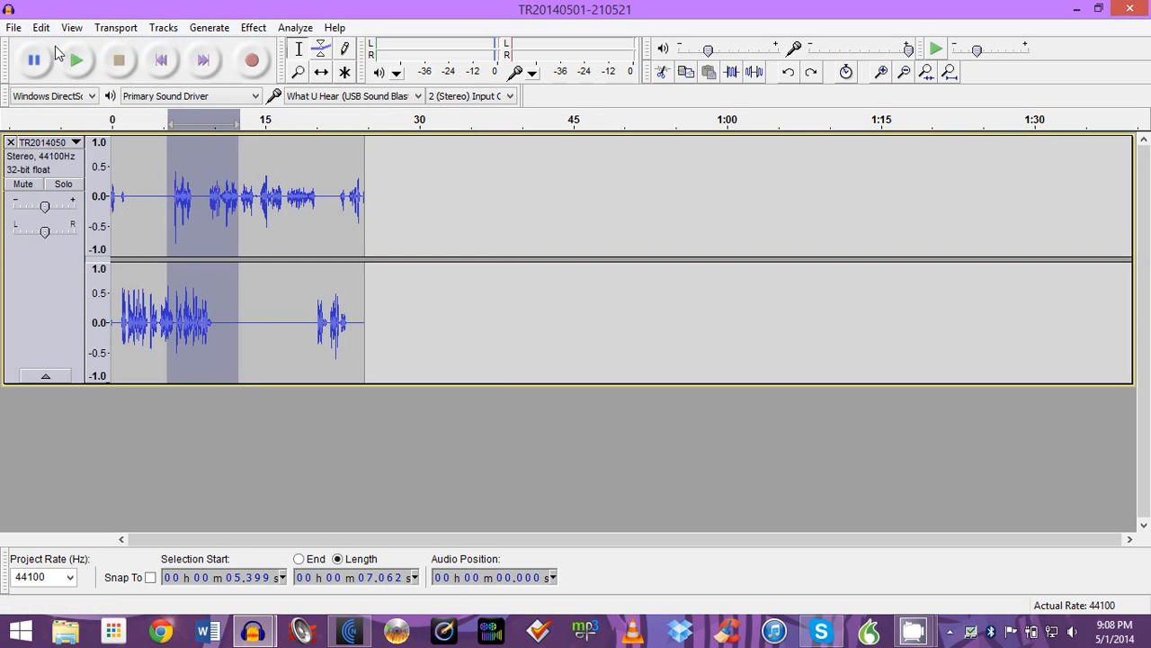
# - Select the entire stereo recording and convert it directly to a mono track
pyautogui.click(42, 28)
pyautogui.moveTo(99, 237)
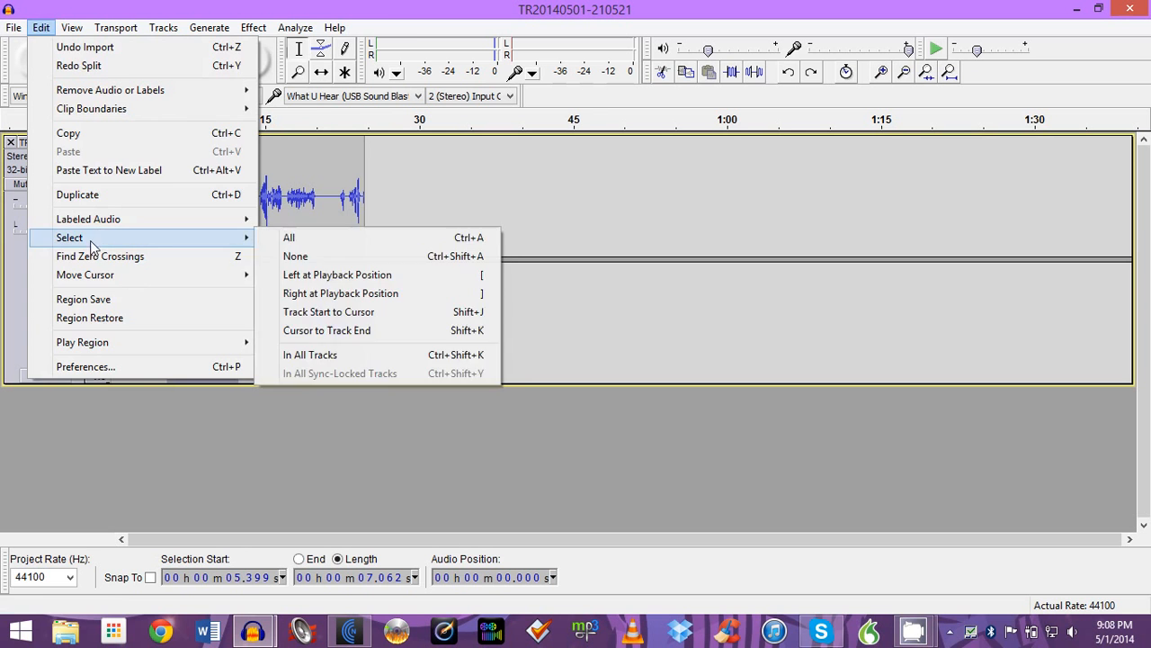
pyautogui.click(319, 241)
pyautogui.click(163, 28)
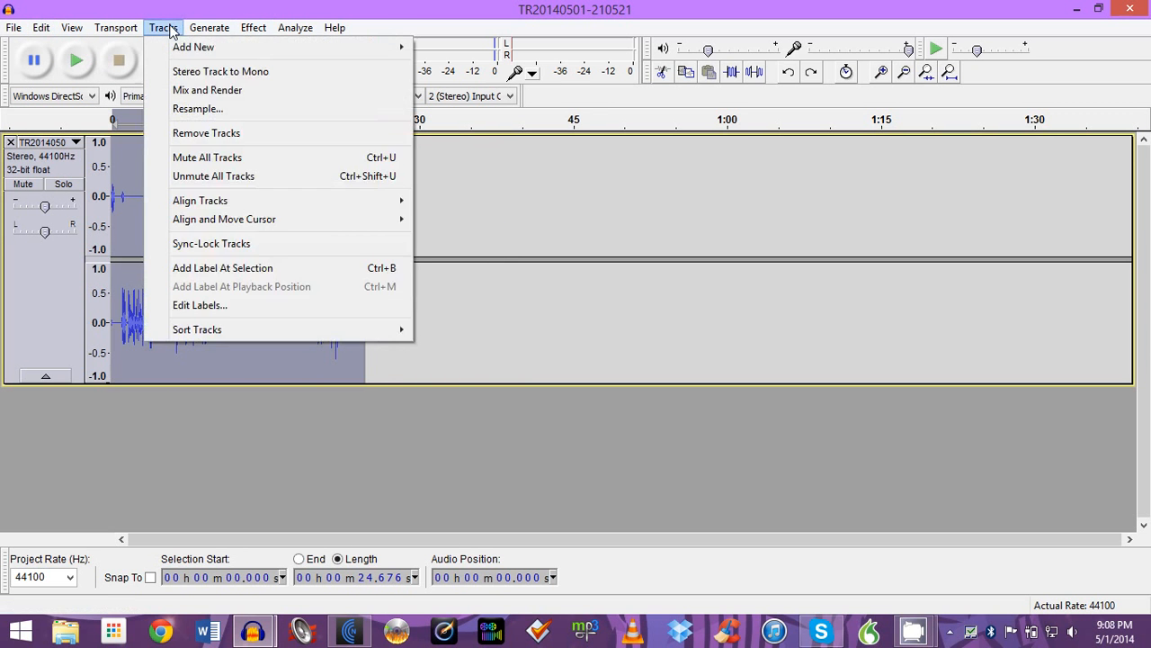
pyautogui.click(205, 71)
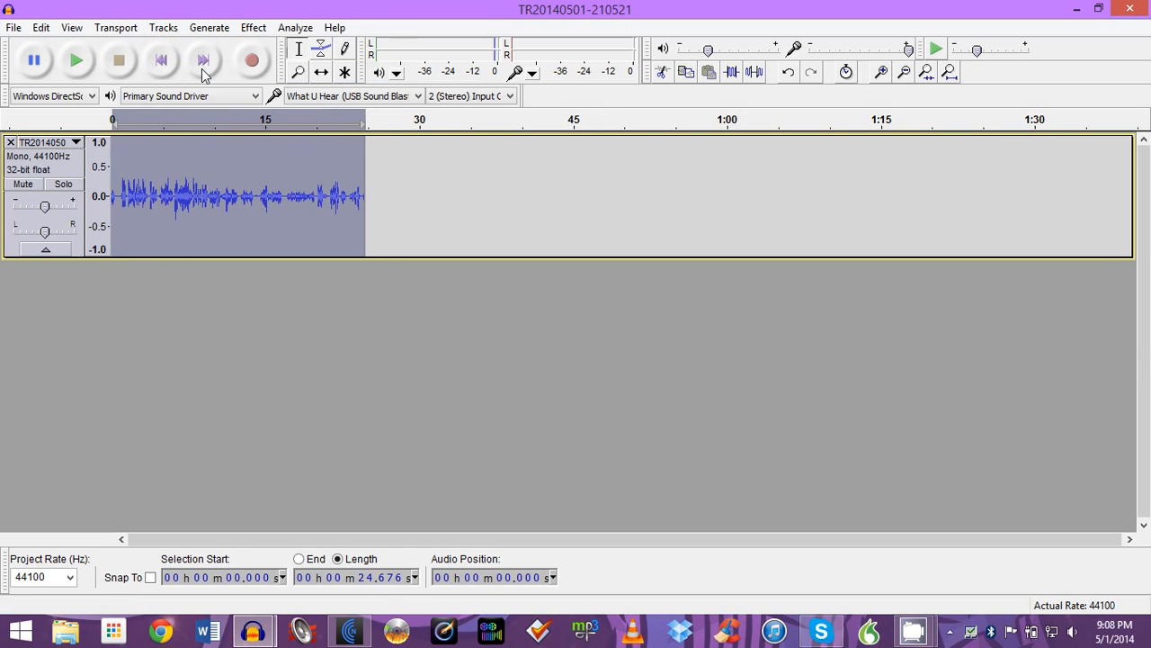
# - Try normalizing the unedited mono track, and undo the normalization
pyautogui.click(254, 27)
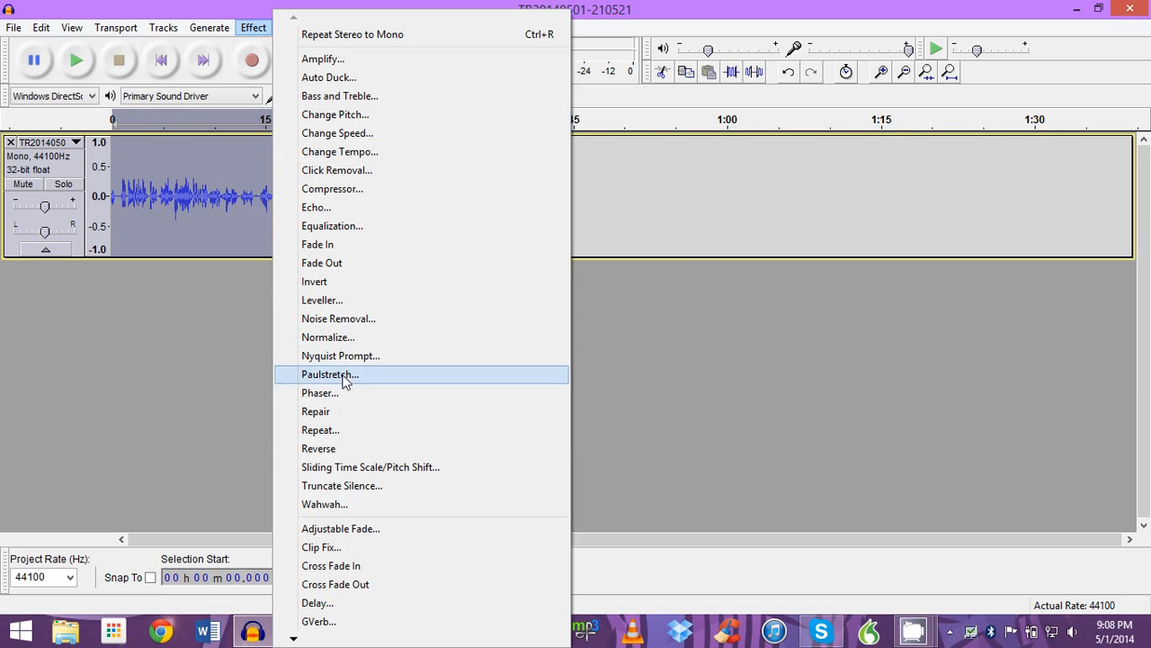
pyautogui.click(342, 340)
pyautogui.click(590, 367)
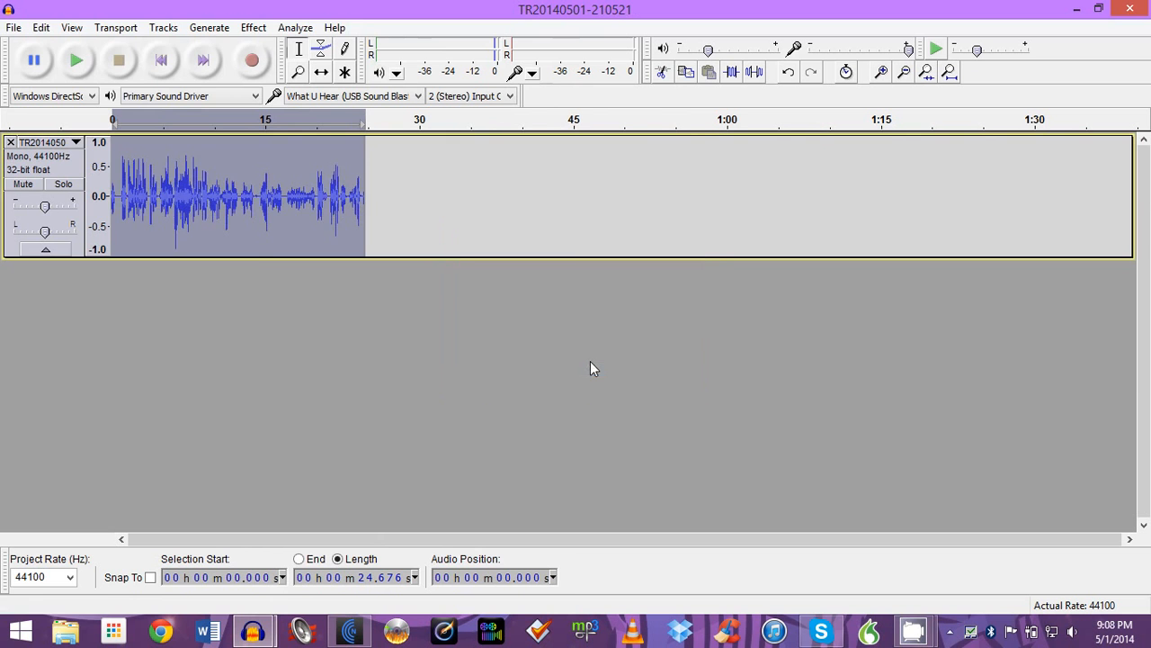
pyautogui.click(40, 27)
pyautogui.click(103, 44)
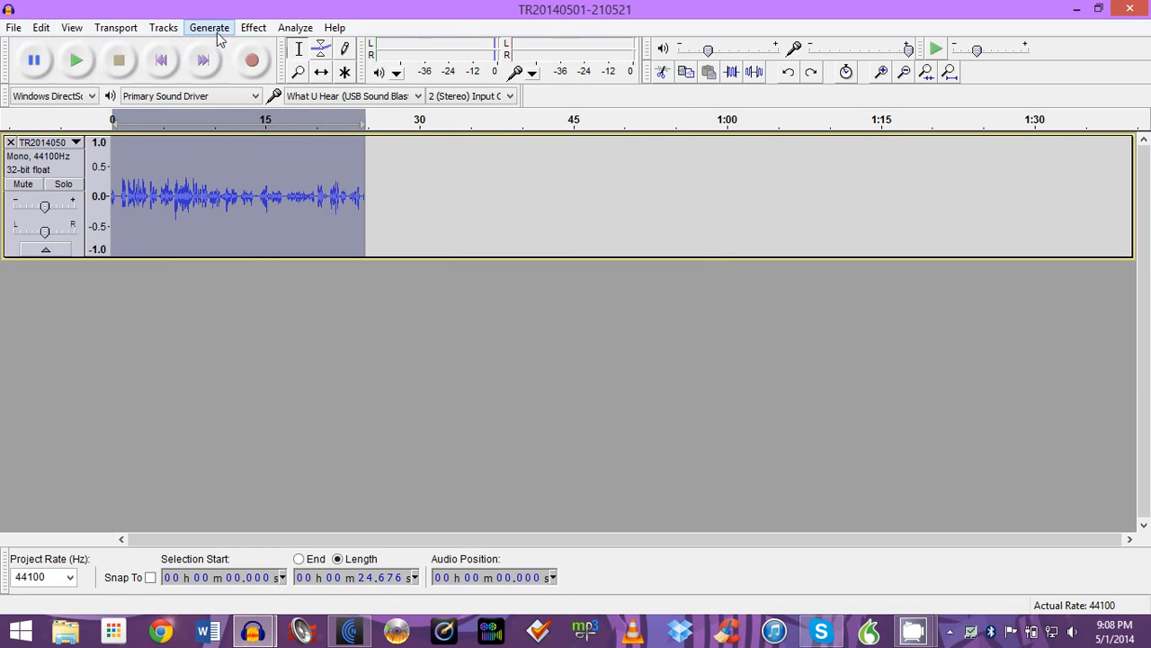
# - Apply the Leveller effect at Moderate with a -70 dB noise threshold to the mono track, and briefly play it from about 11 seconds
pyautogui.click(245, 29)
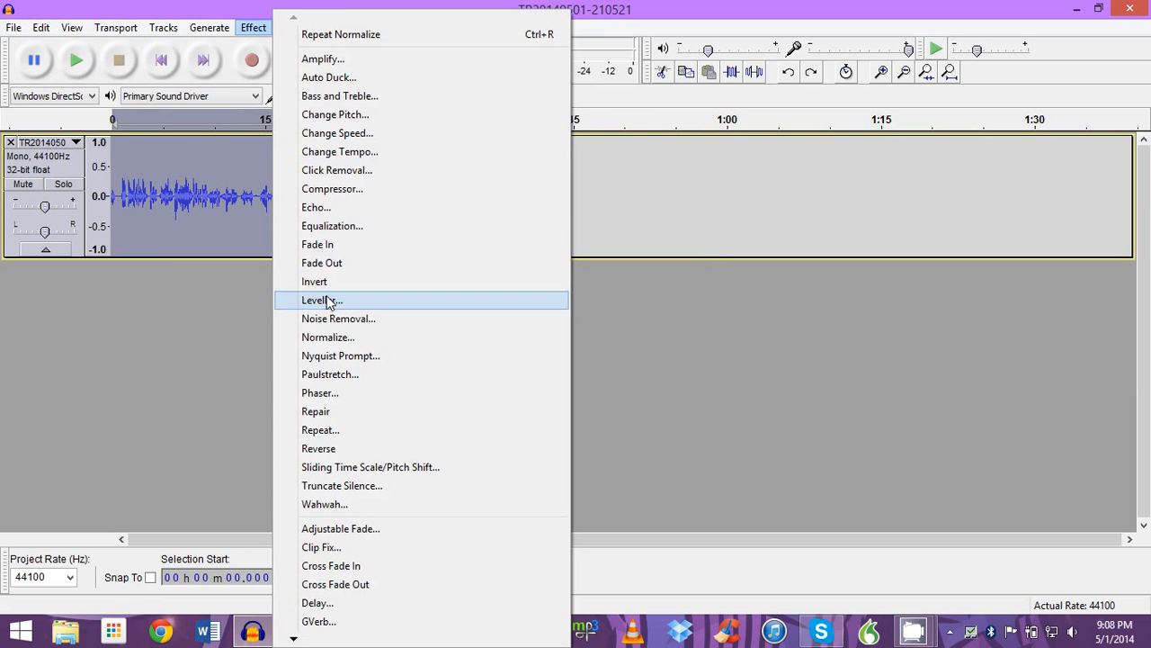
pyautogui.click(327, 299)
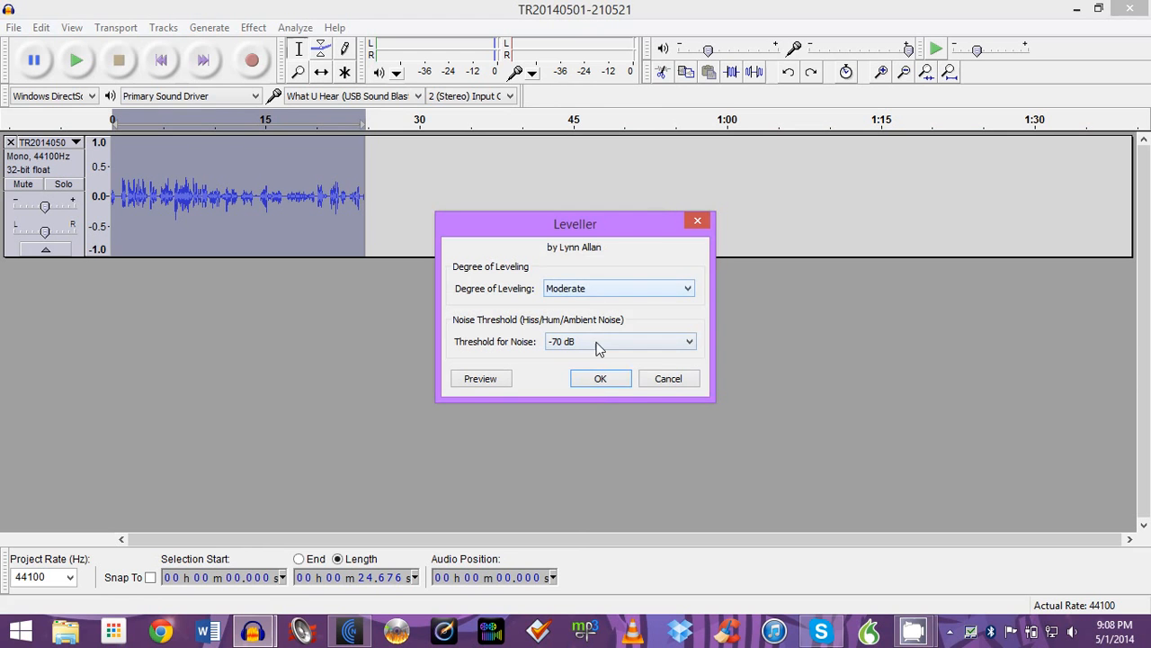
pyautogui.click(601, 378)
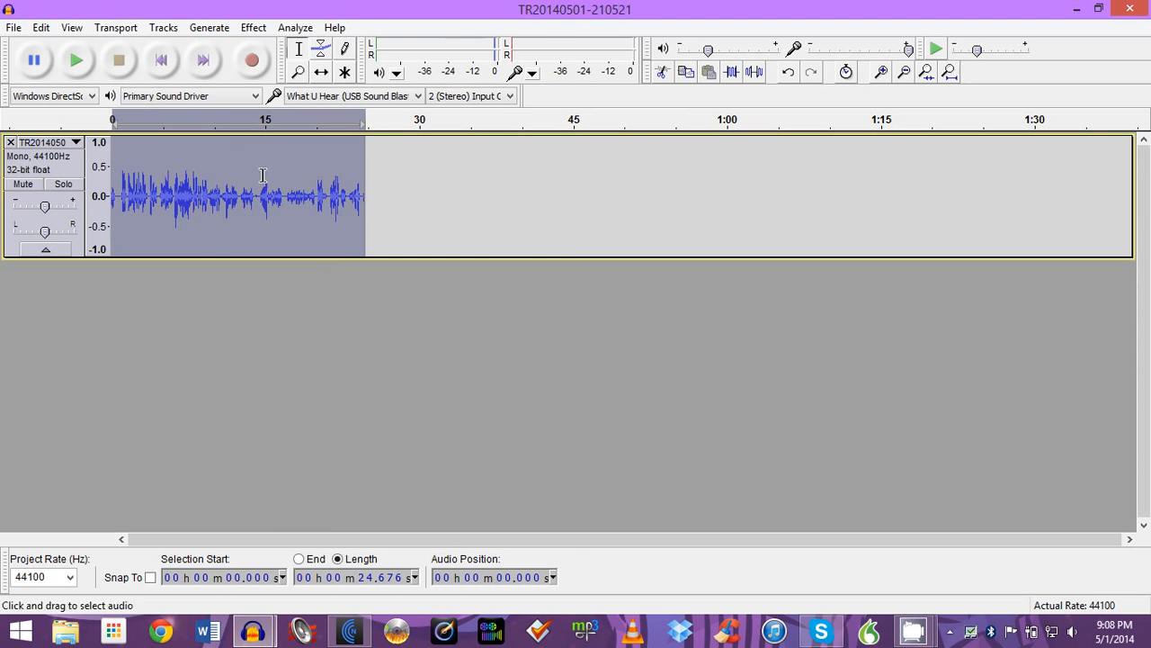
pyautogui.click(226, 125)
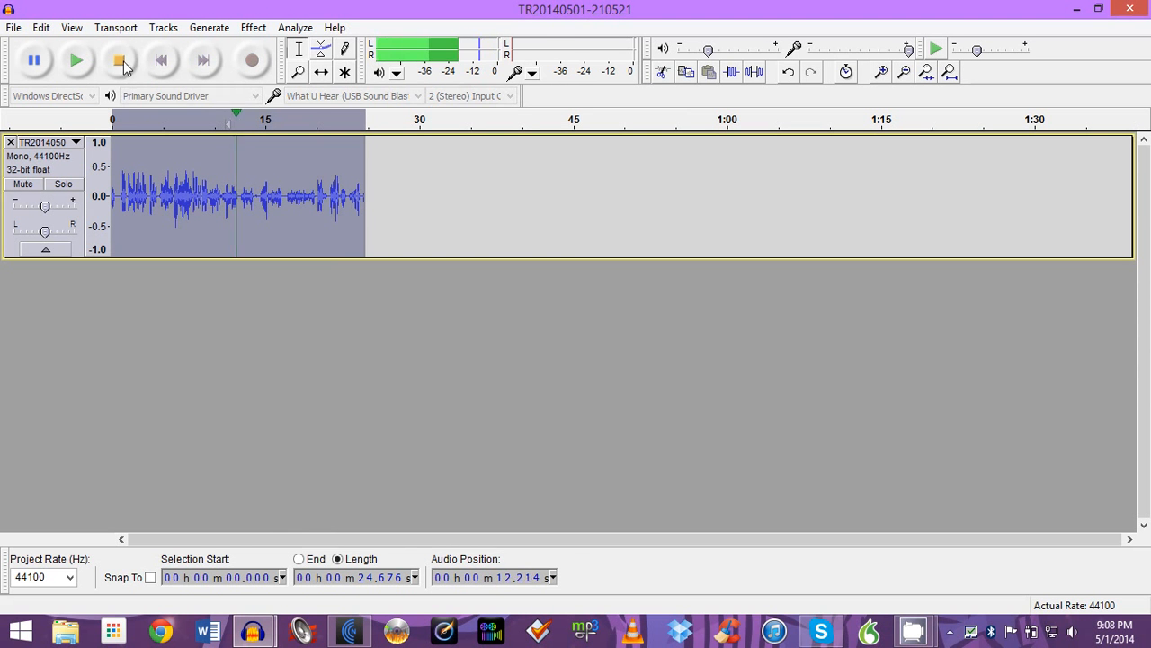
pyautogui.press('space')
pyautogui.click(254, 27)
pyautogui.moveTo(215, 7)
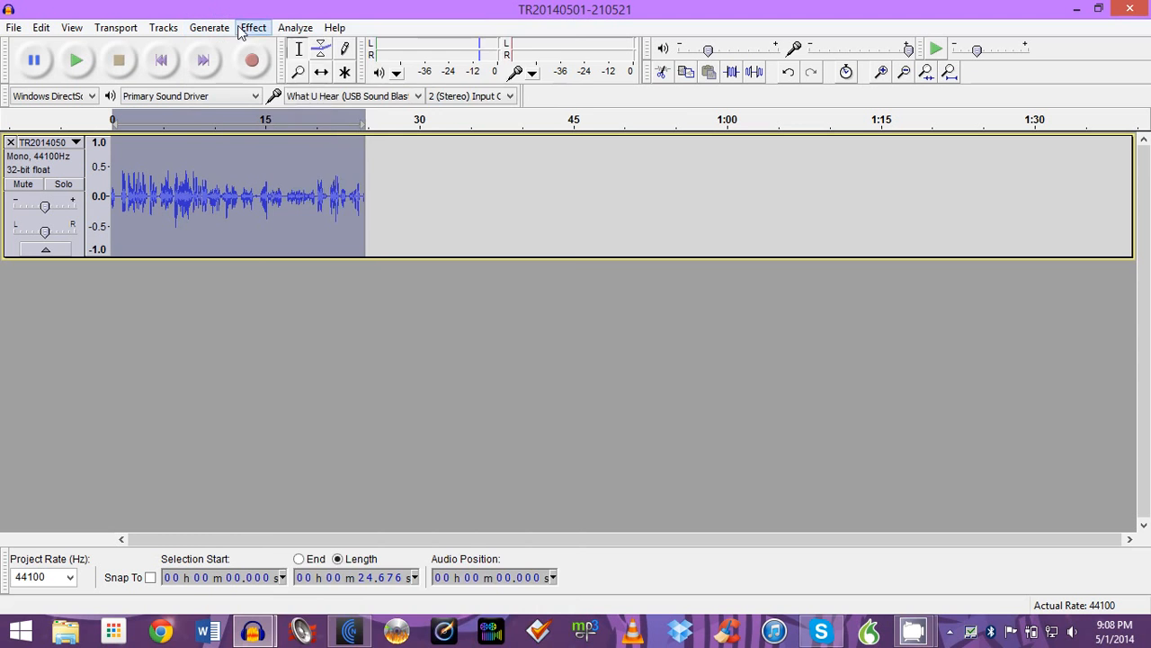
pyautogui.click(252, 28)
pyautogui.click(306, 57)
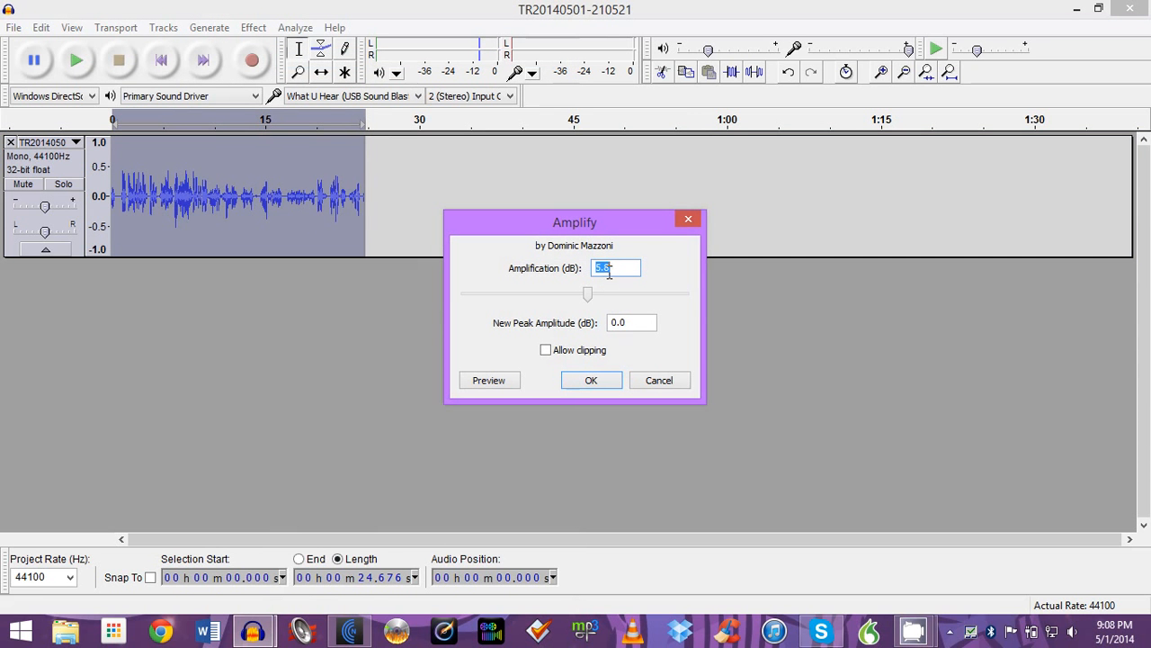
pyautogui.click(687, 222)
# - Normalize the levelled mono track to a maximum amplitude of -1.2 dB, with DC offset removed
pyautogui.click(254, 27)
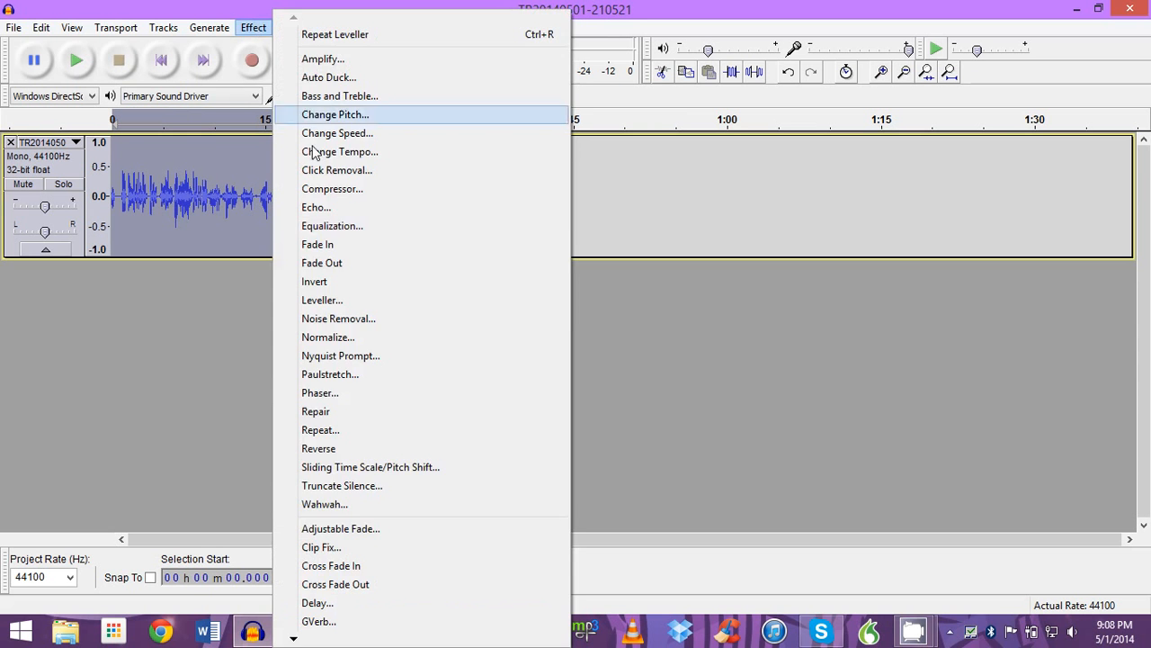
pyautogui.click(331, 340)
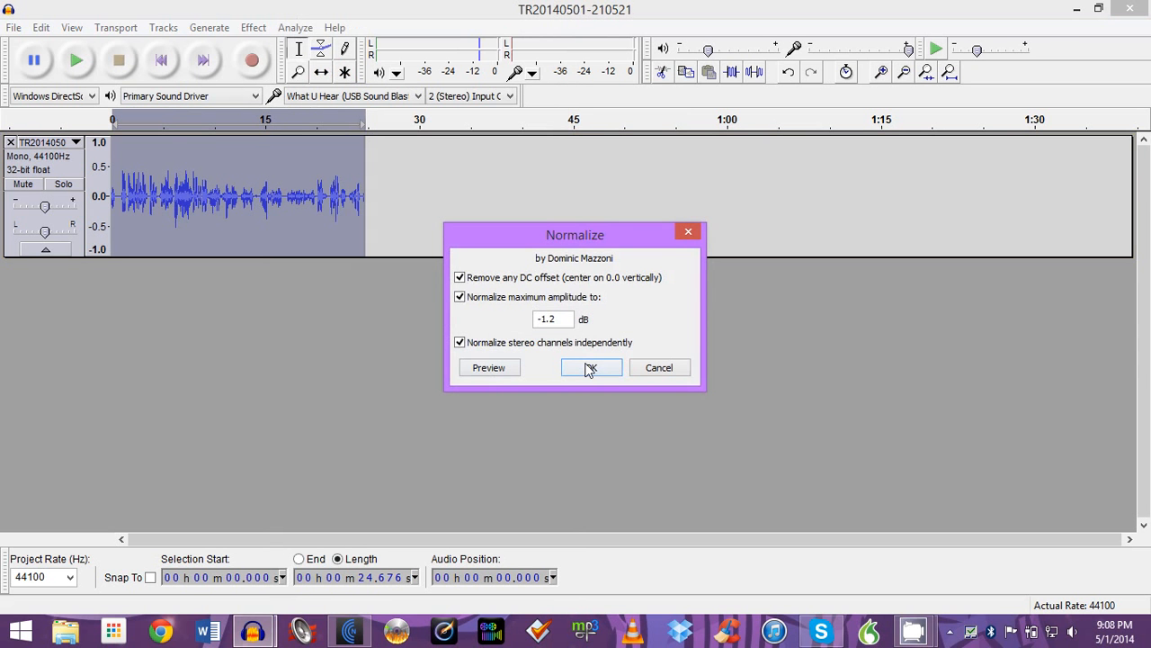
pyautogui.click(586, 366)
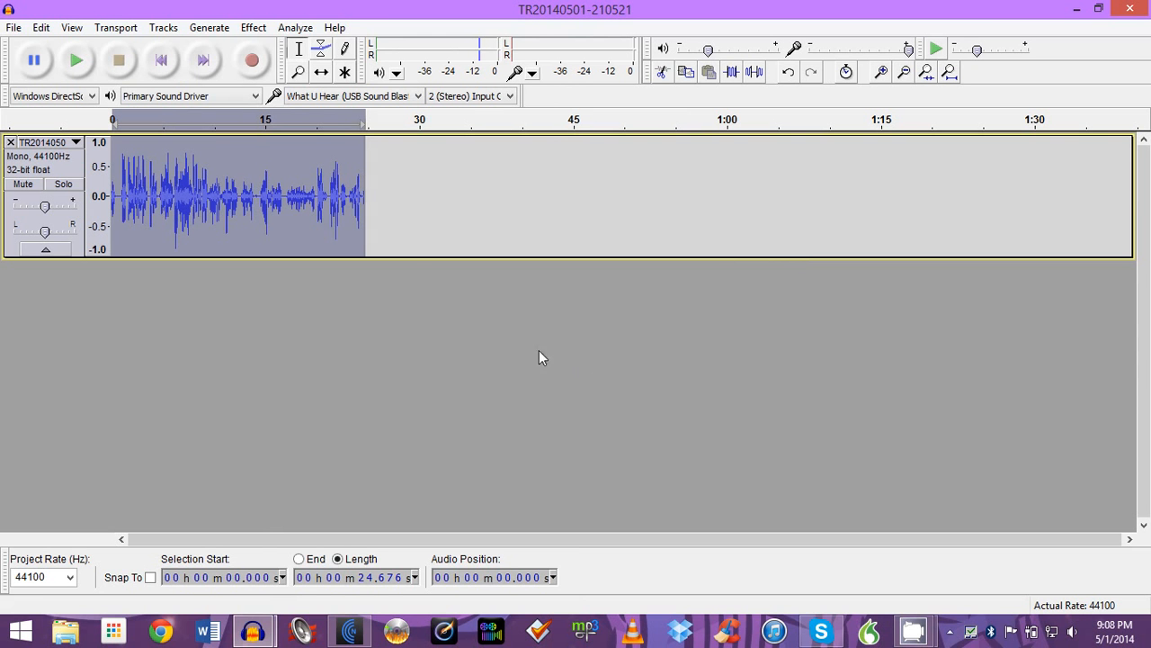
# - Close the current project without saving, and delete its recording file from the desktop
pyautogui.click(1126, 10)
pyautogui.click(594, 374)
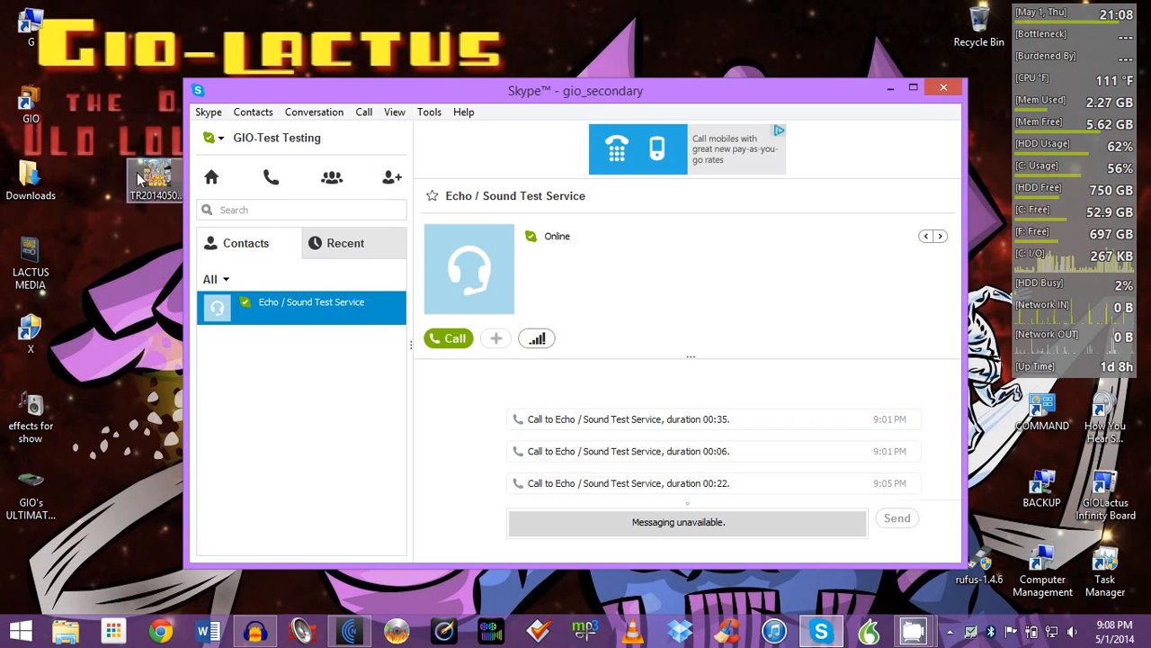
pyautogui.rightClick(136, 173)
pyautogui.click(186, 457)
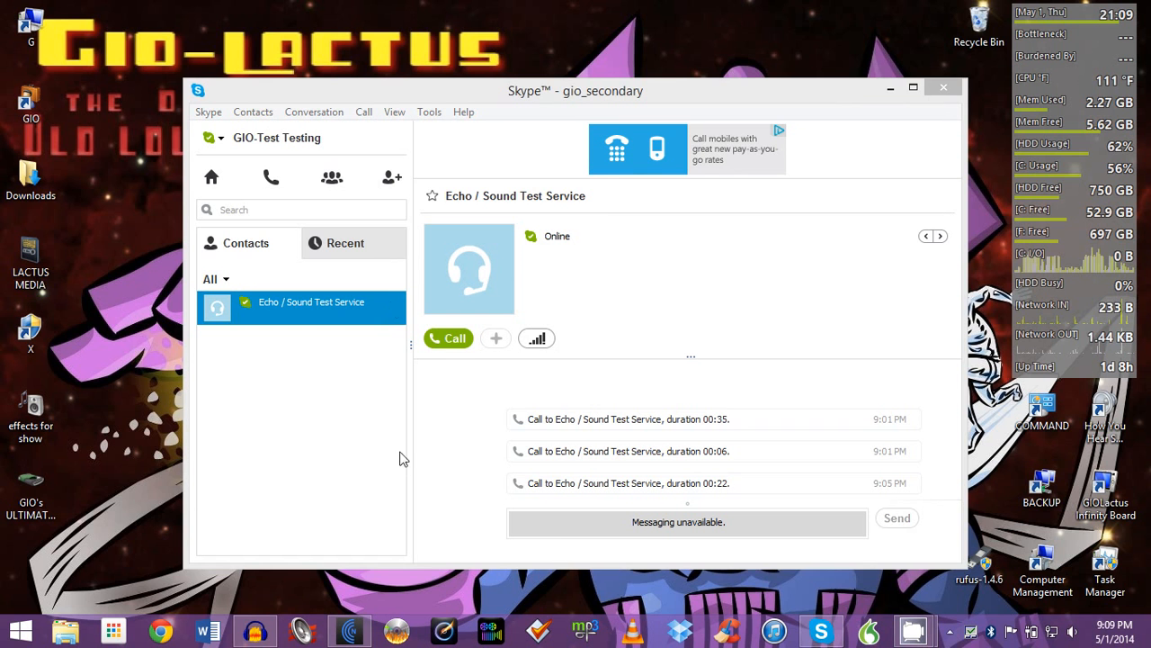
# - In the empty Audacity window, set the input to Microphone (Rode Podcaster) with 1 (Mono) channel, and start recording
pyautogui.click(255, 631)
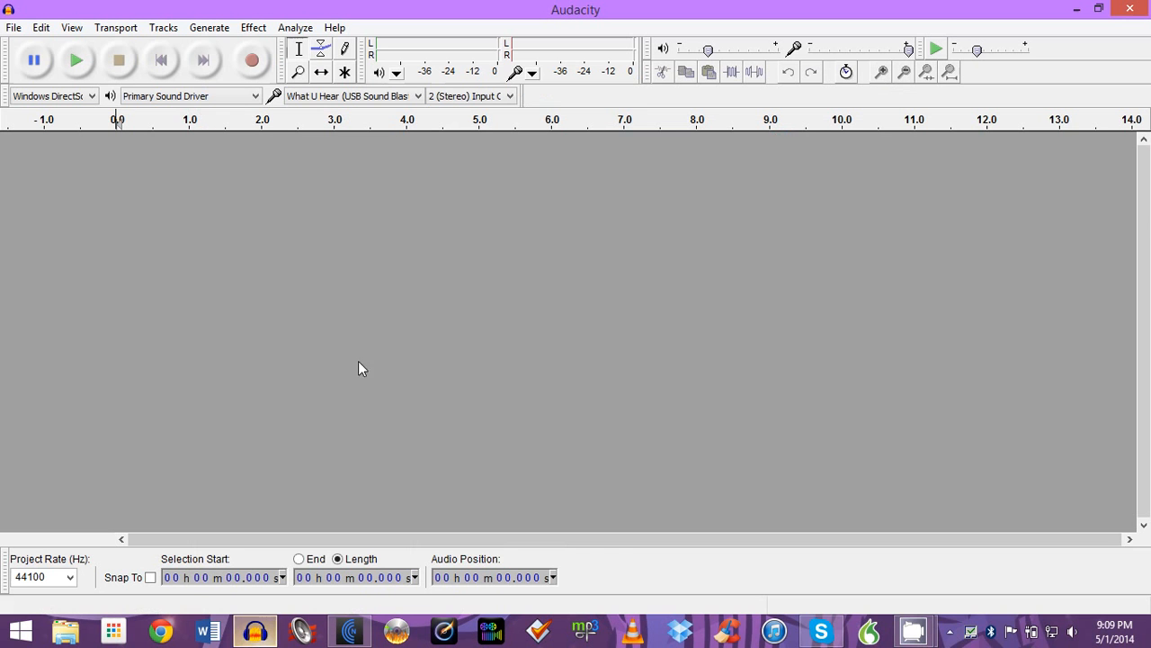
pyautogui.click(447, 97)
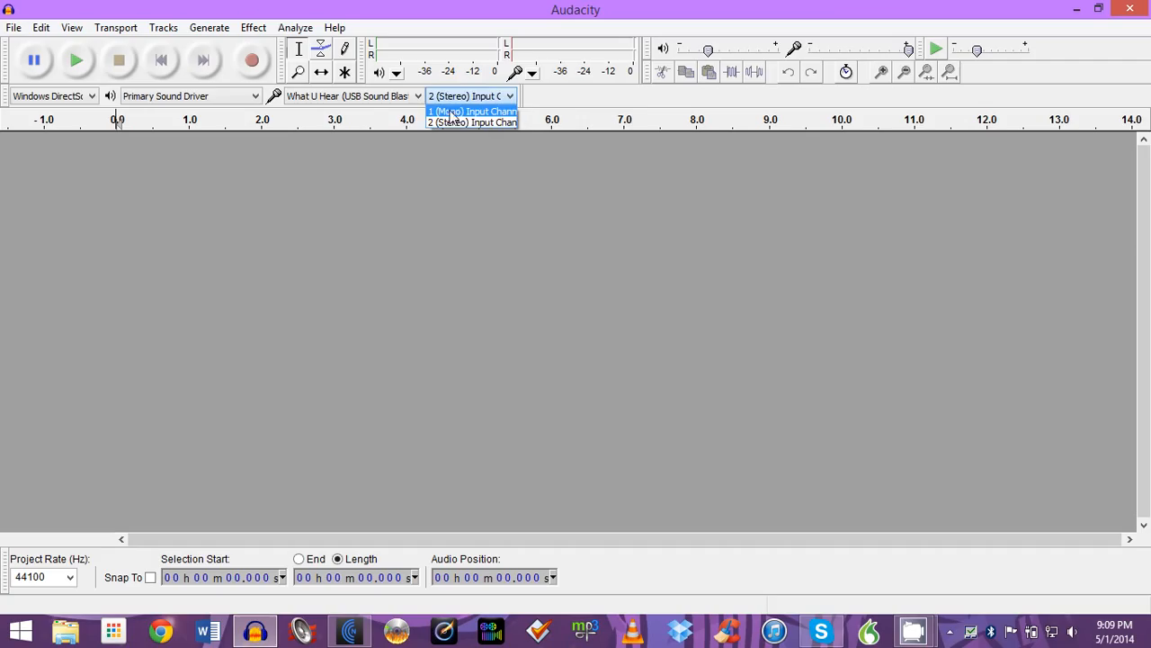
pyautogui.click(451, 112)
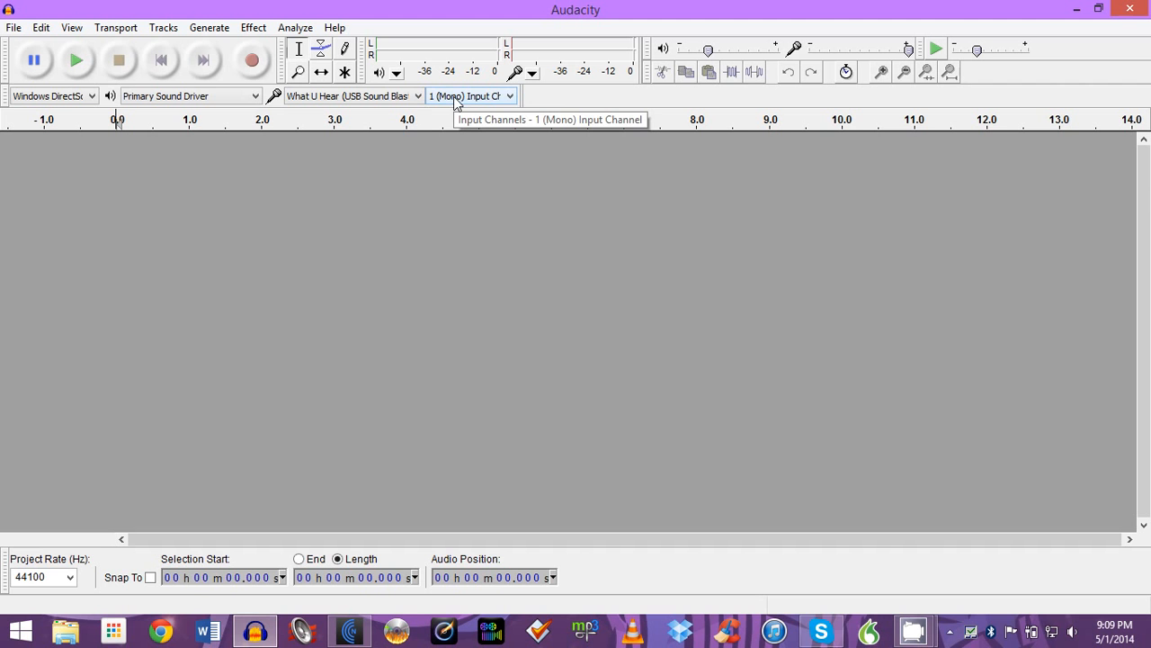
pyautogui.click(390, 97)
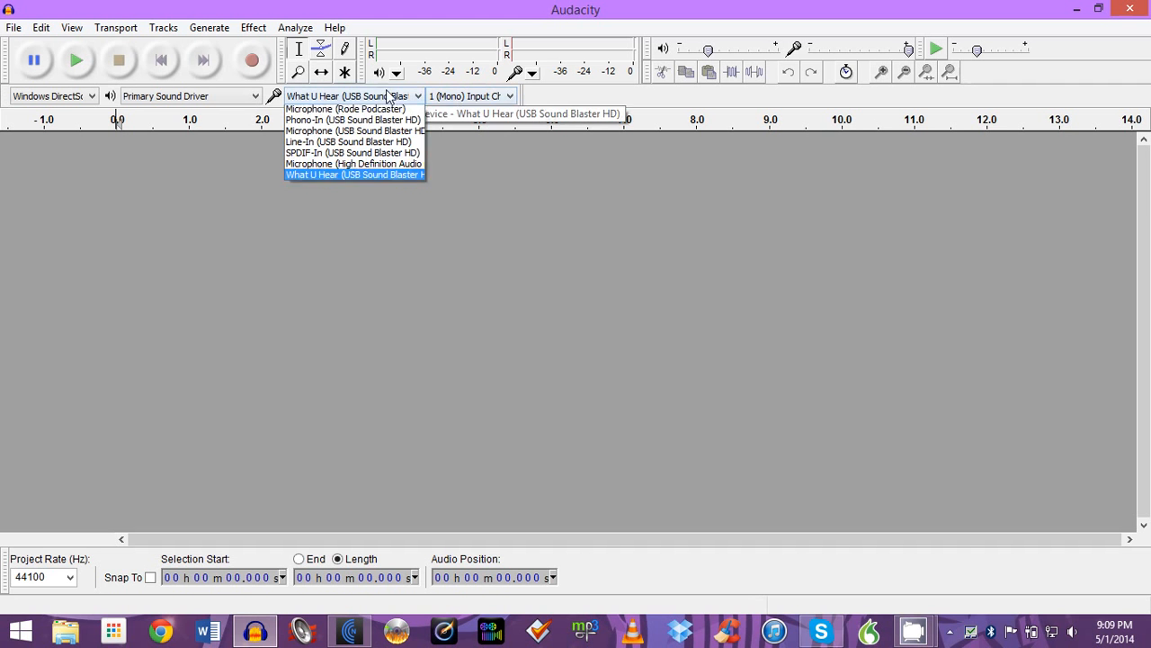
pyautogui.click(364, 121)
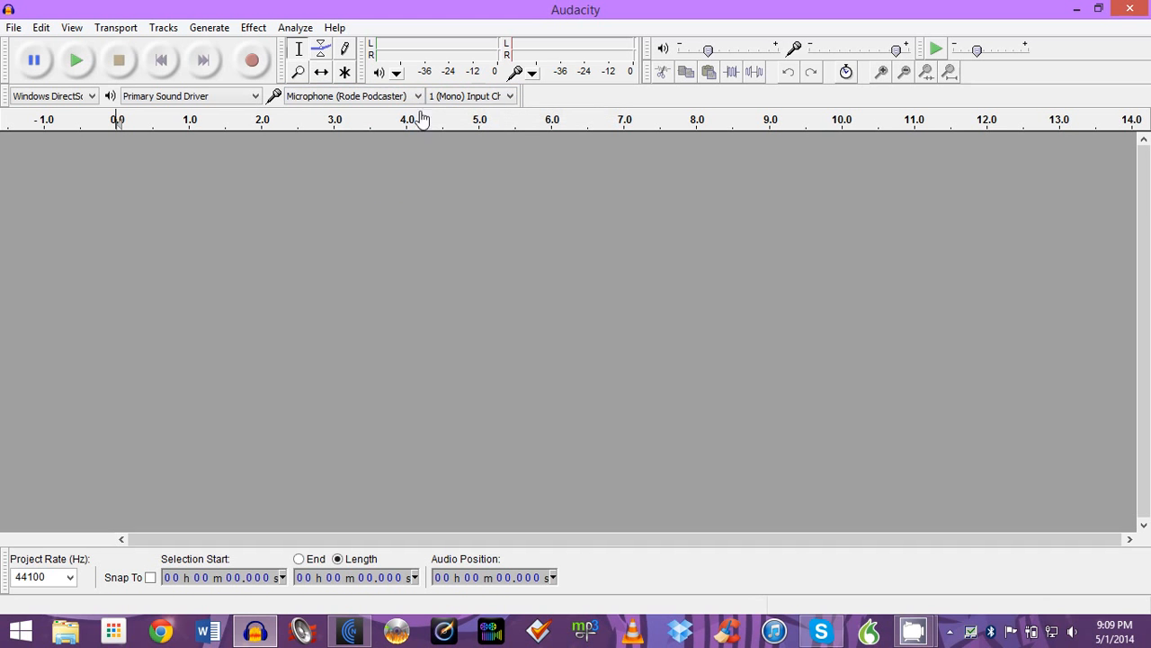
pyautogui.click(253, 61)
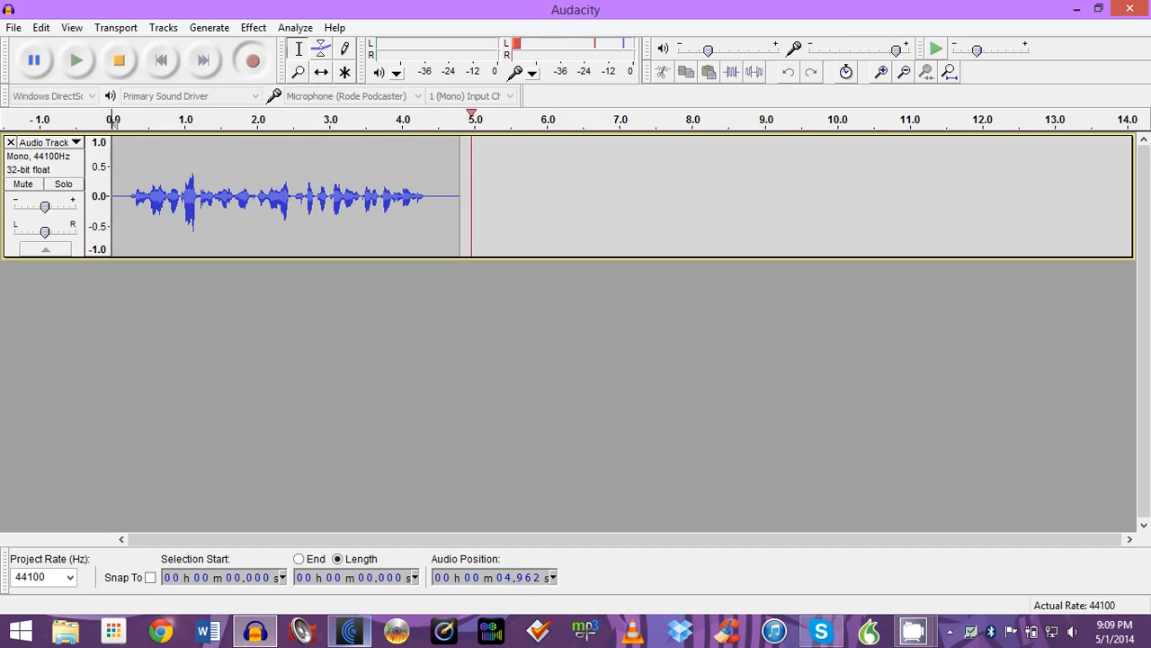
# - Start a parallel recording in Total Recorder, and call Echo / Sound Test Service in Skype
pyautogui.click(303, 629)
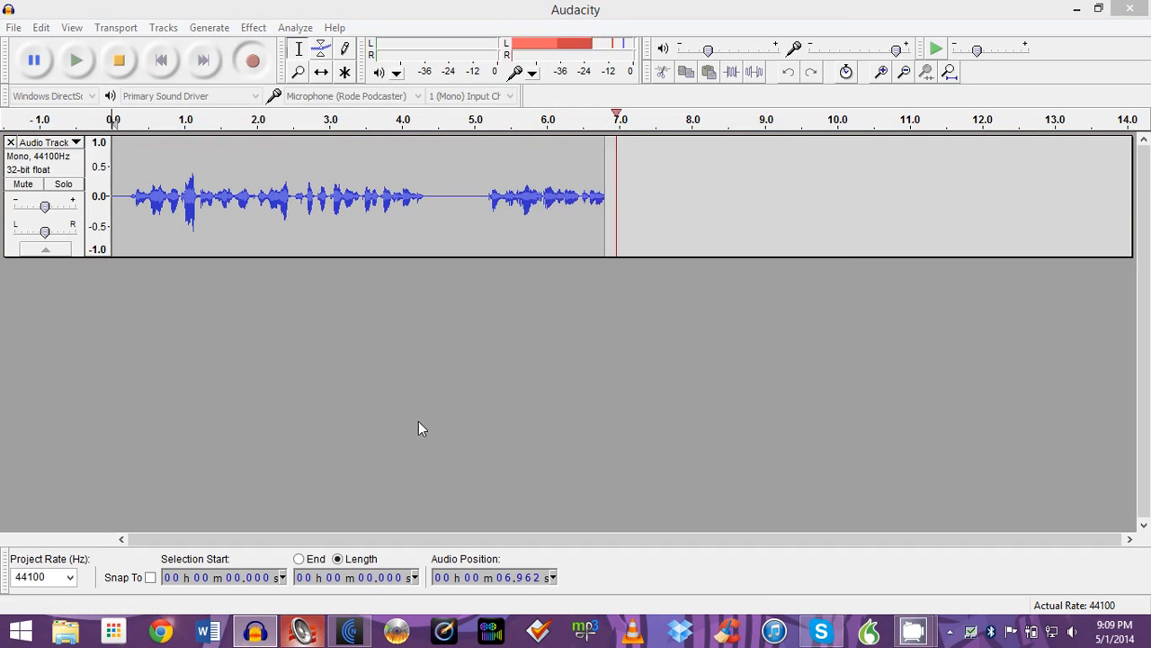
pyautogui.click(835, 354)
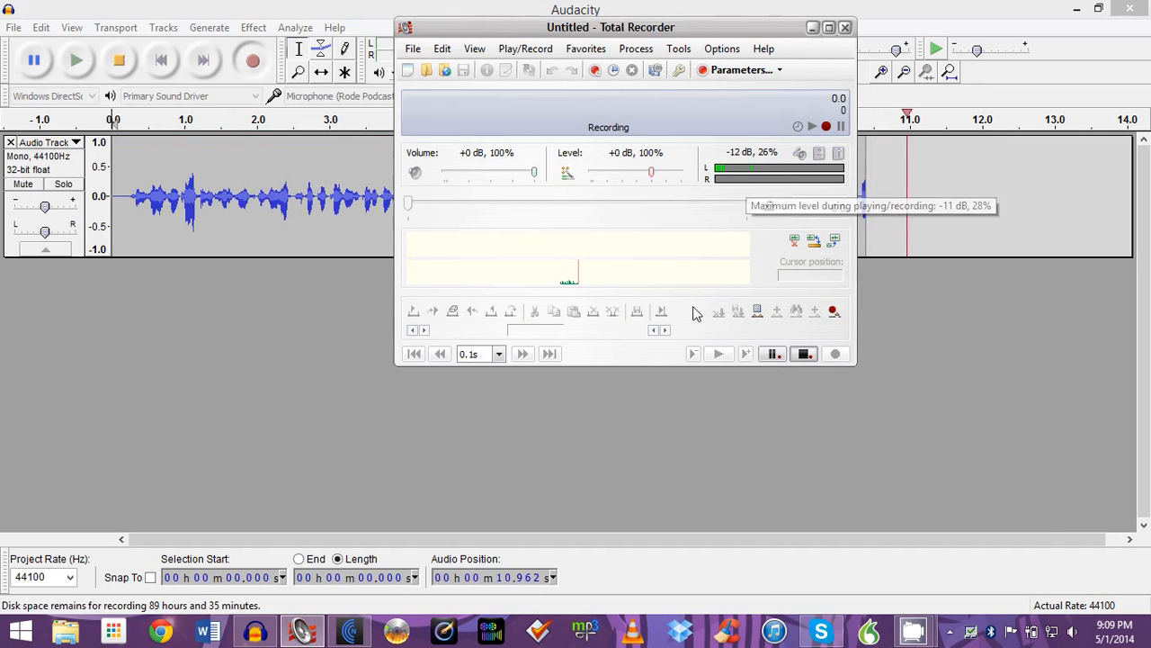
pyautogui.click(820, 631)
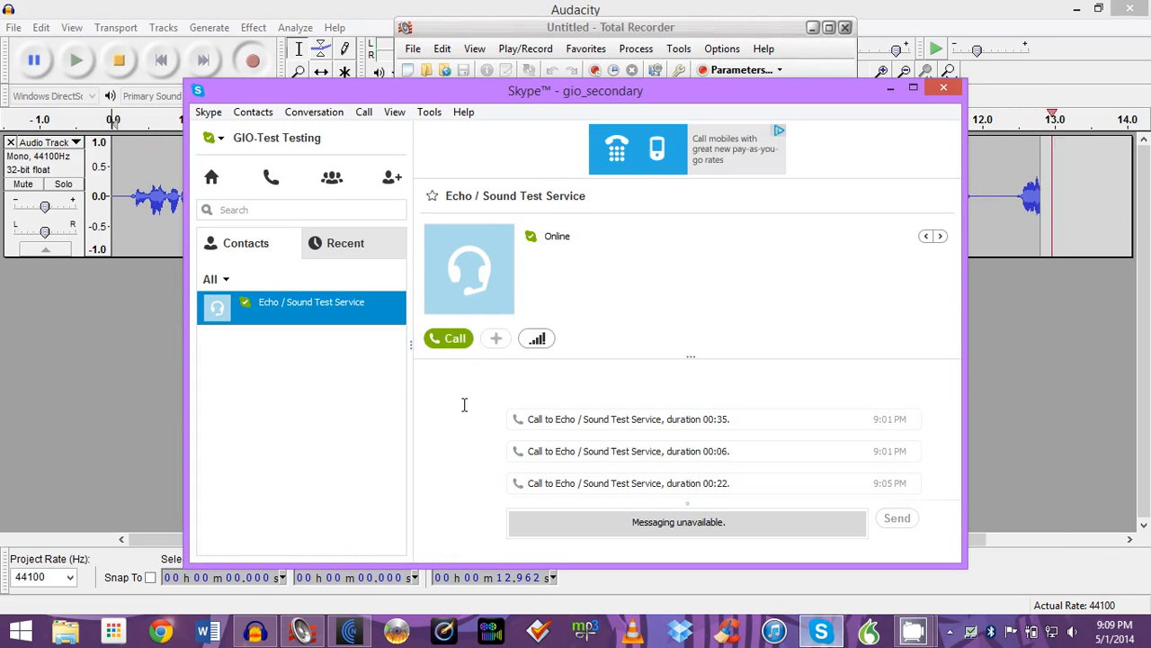
pyautogui.click(449, 340)
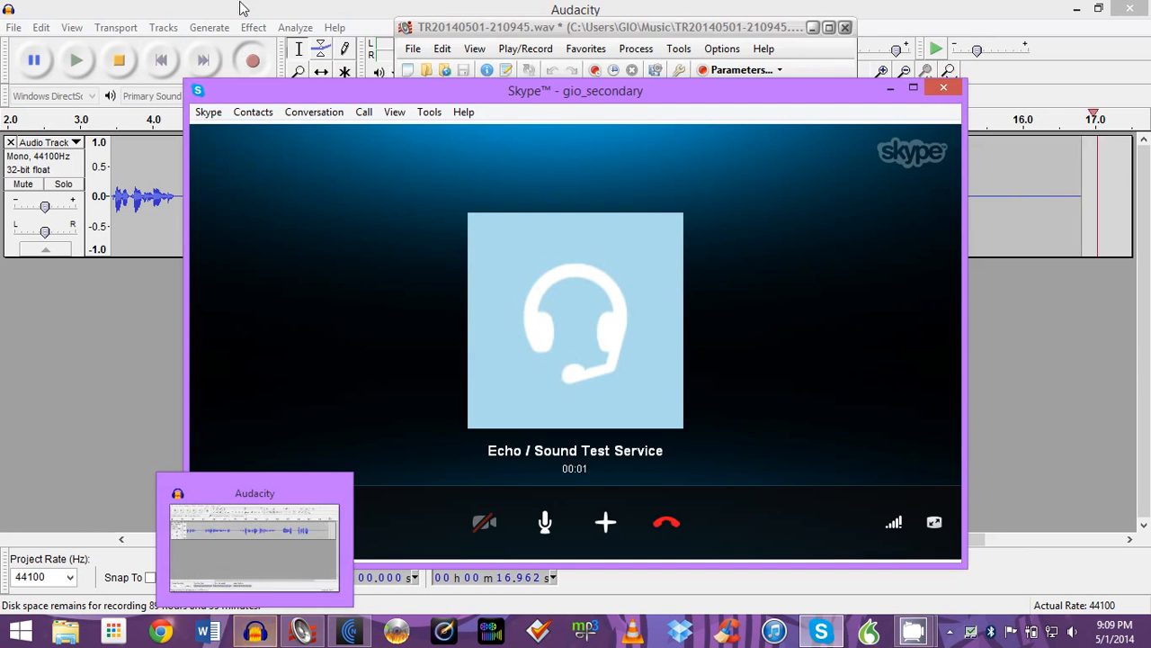
# - Check the running recordings in Audacity and Total Recorder, and end the Skype call
pyautogui.click(257, 632)
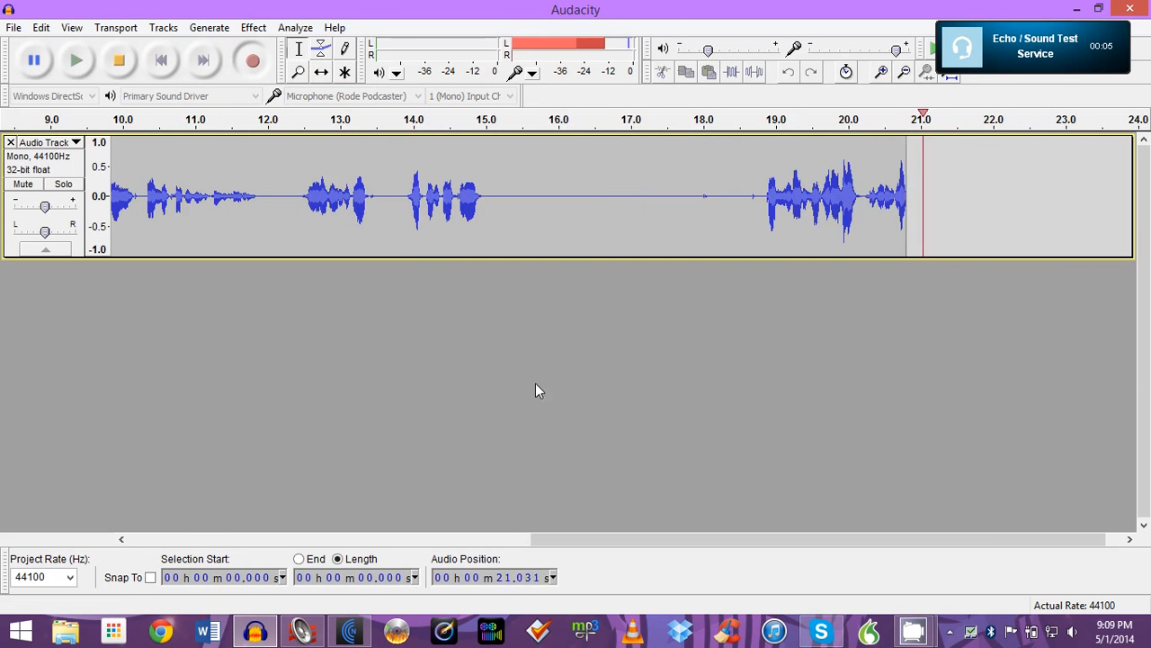
pyautogui.click(322, 634)
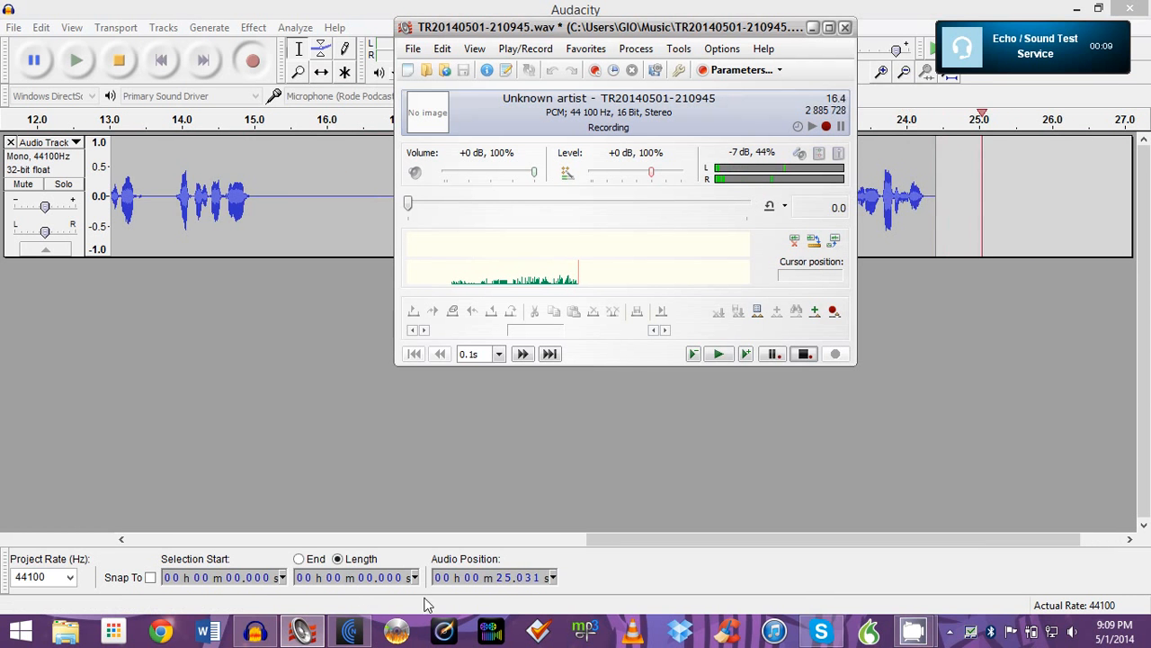
pyautogui.click(821, 632)
pyautogui.click(666, 383)
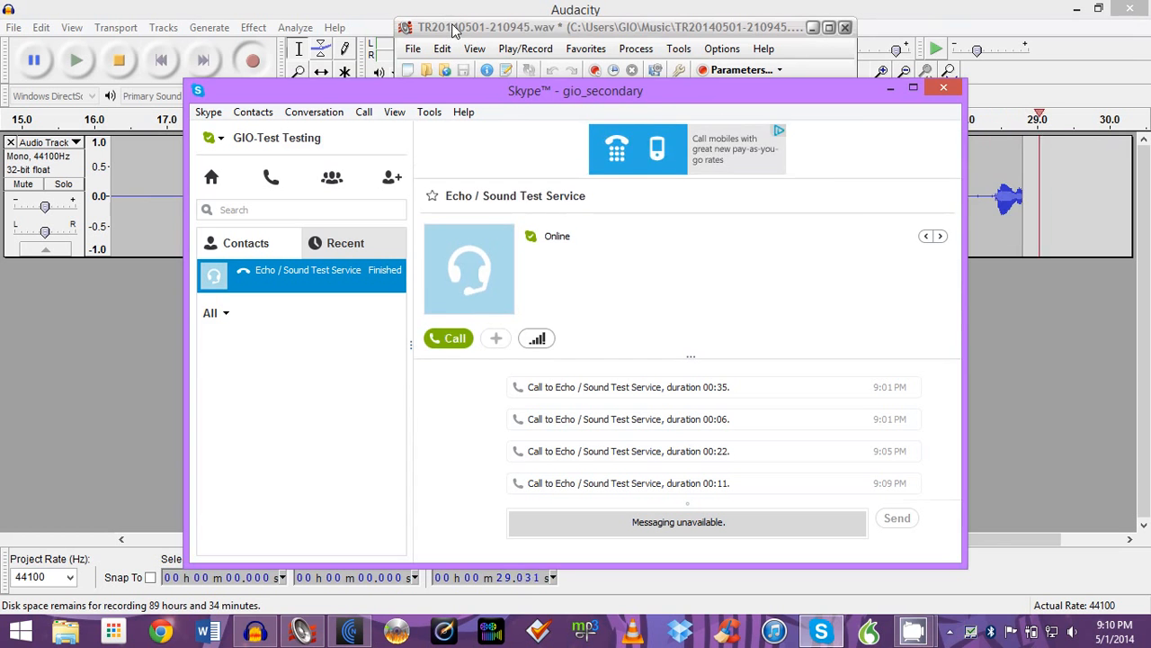
# - Stop the Total Recorder recording and close its window, and stop the microphone recording in Audacity
pyautogui.click(426, 28)
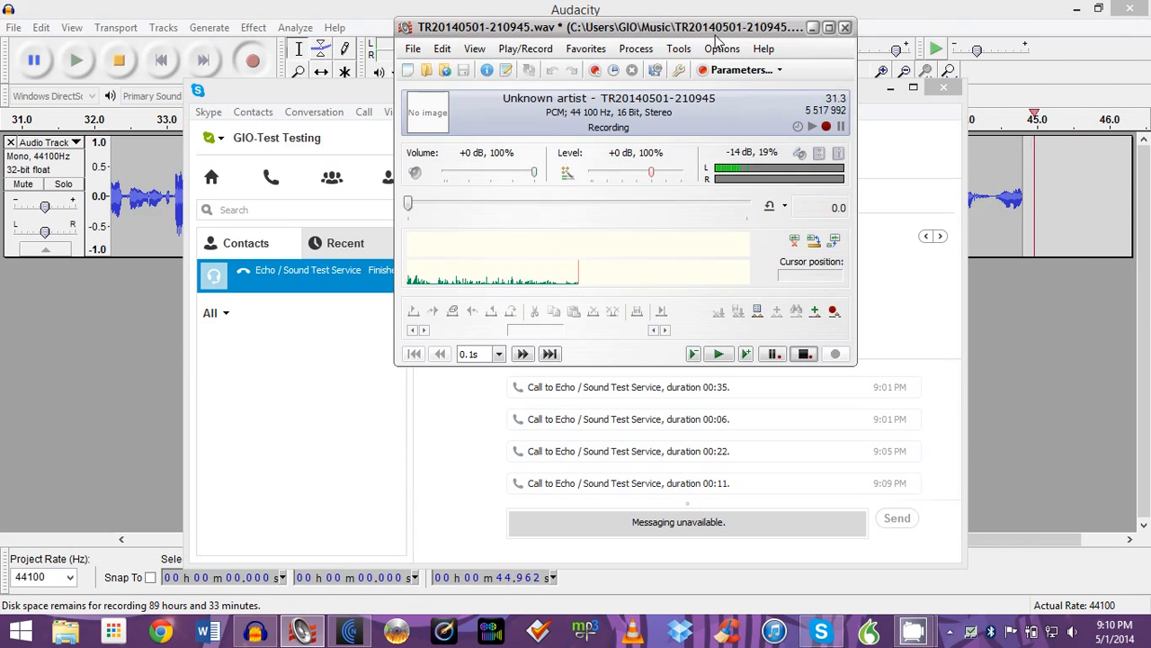
pyautogui.click(802, 352)
pyautogui.click(845, 27)
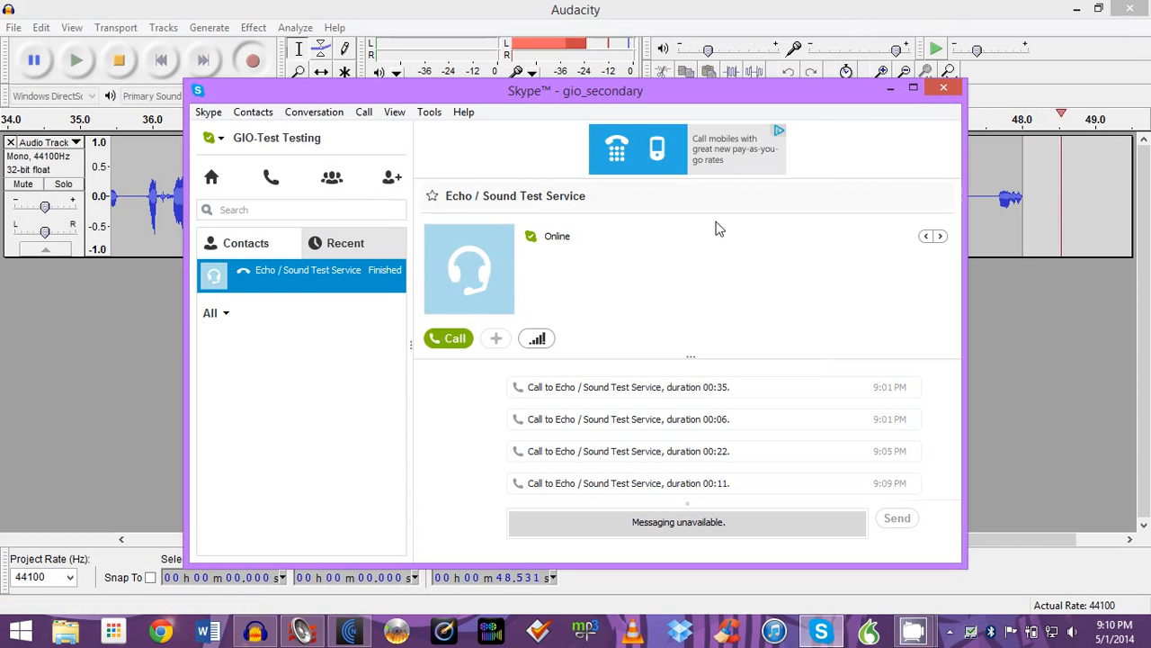
pyautogui.click(673, 49)
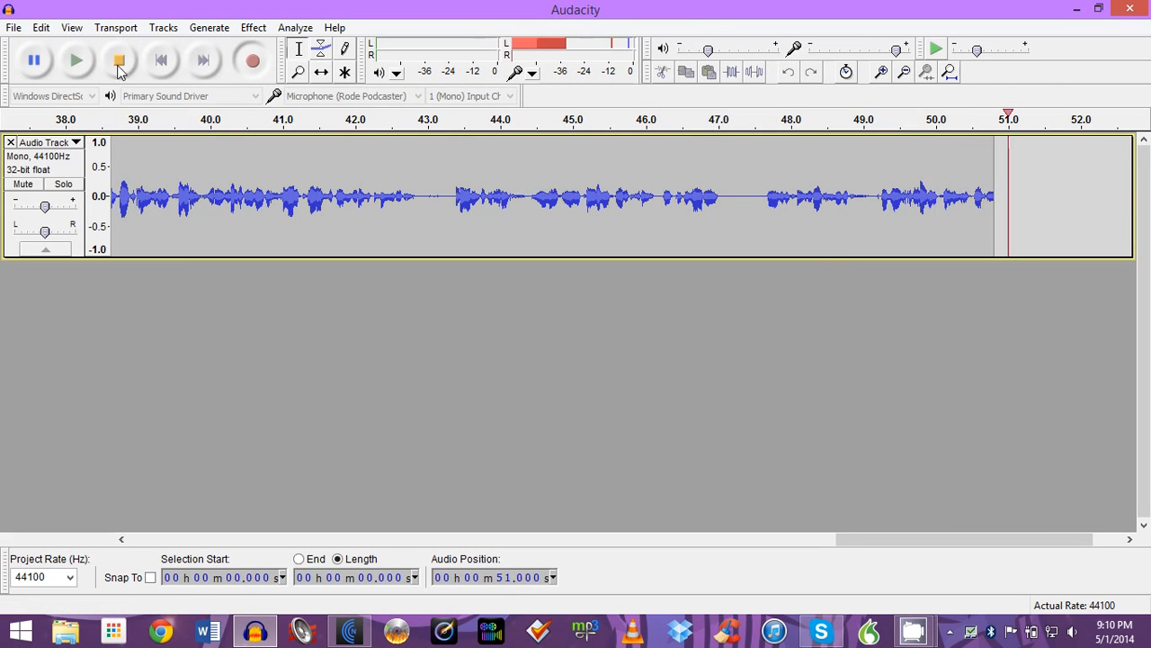
pyautogui.click(118, 65)
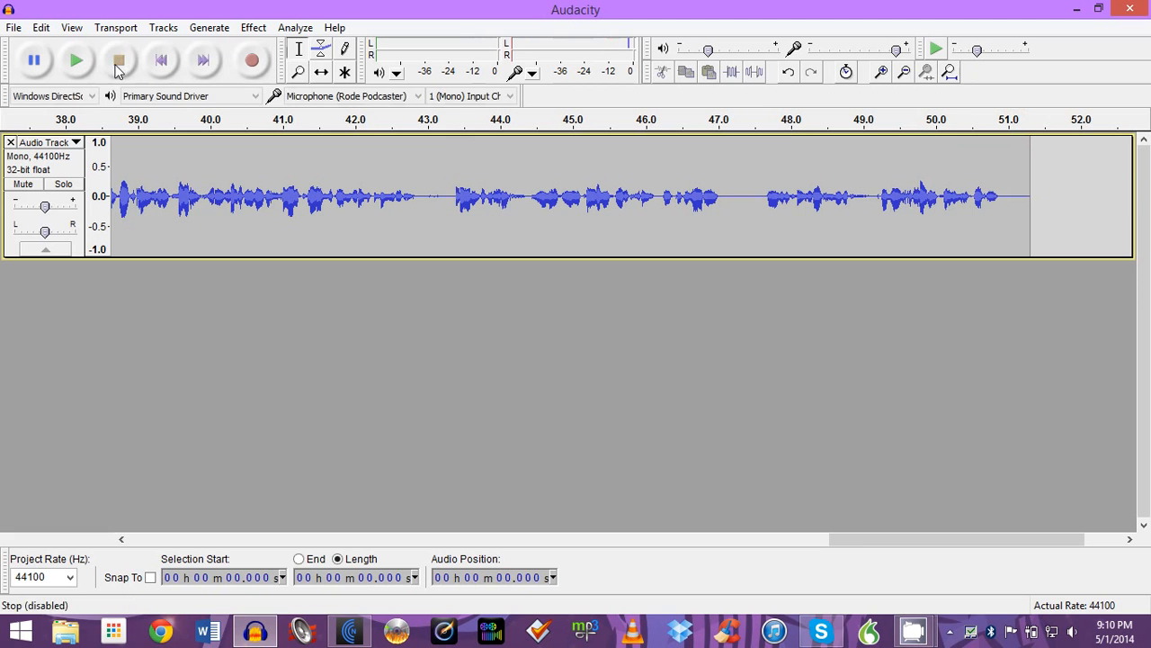
# - Minimize Audacity and Skype, and move the Levelator window aside to clear the desktop
pyautogui.click(1077, 9)
pyautogui.click(889, 90)
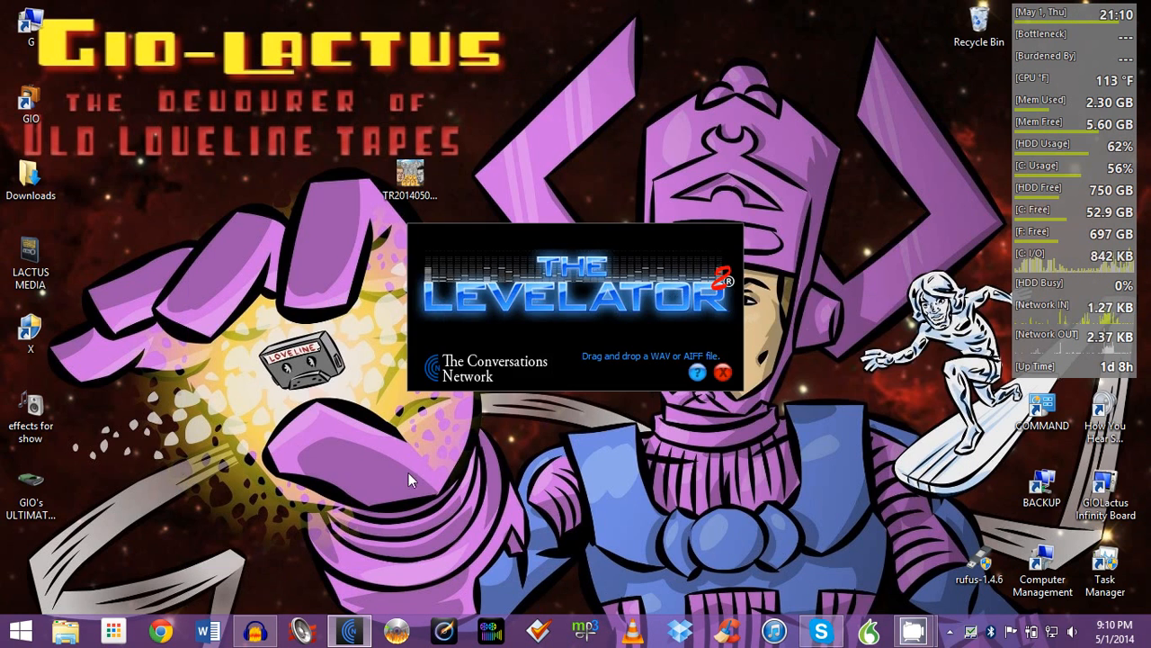
pyautogui.moveTo(638, 260); pyautogui.dragTo(894, 284)
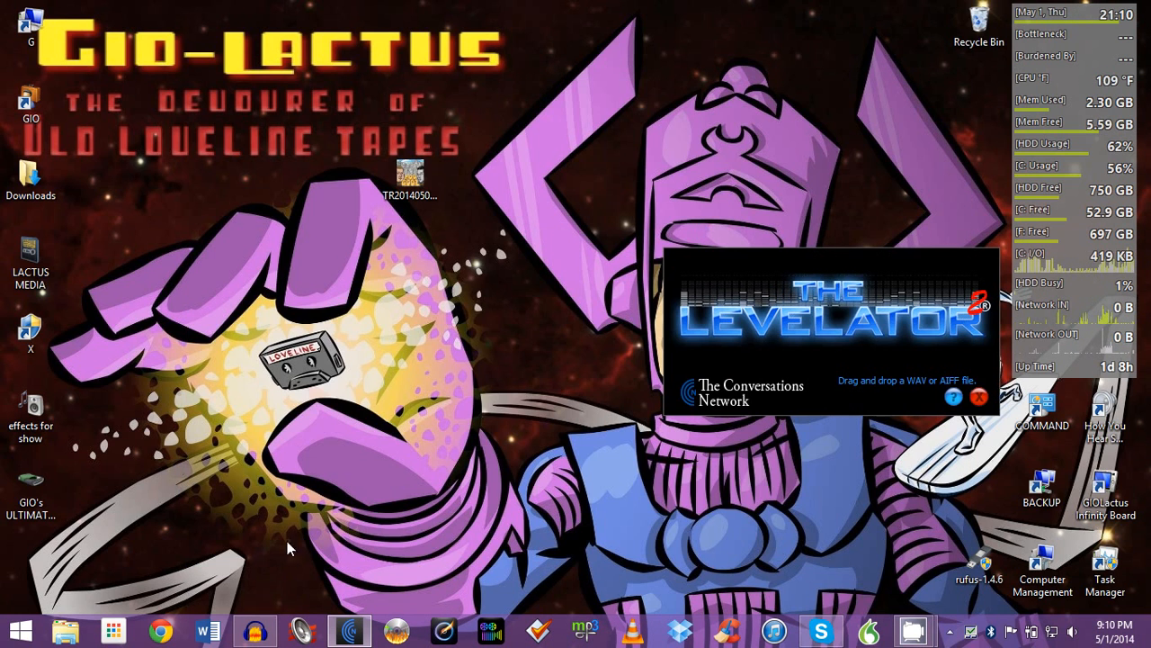
pyautogui.doubleClick(410, 179)
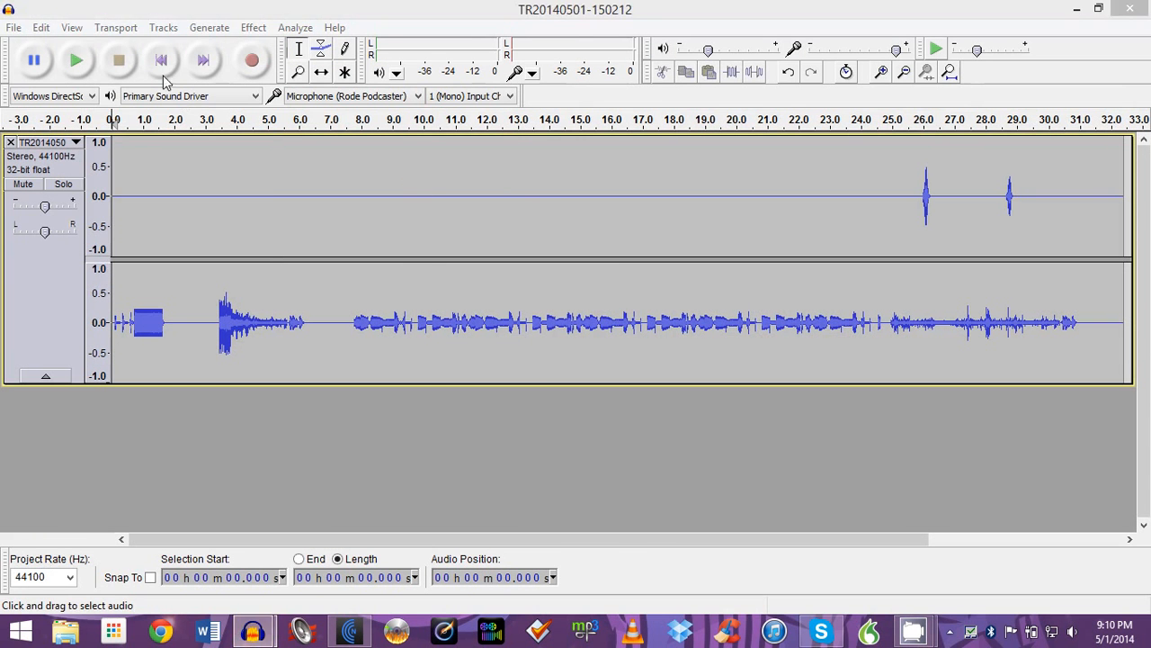
pyautogui.click(76, 33)
pyautogui.click(113, 80)
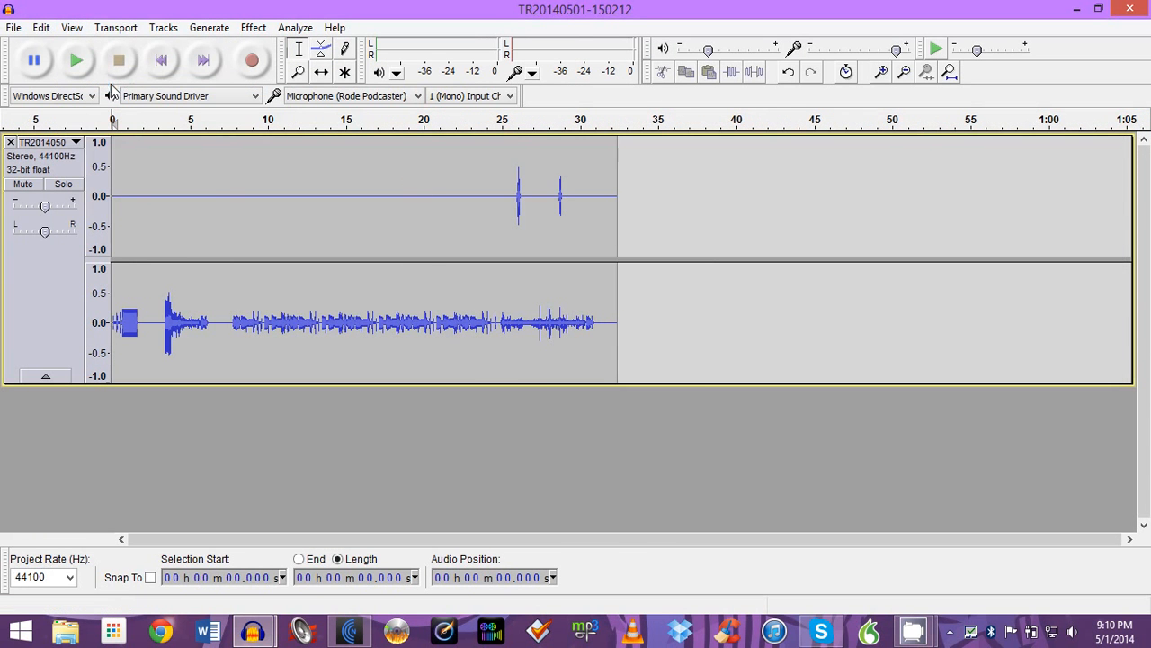
pyautogui.click(1132, 9)
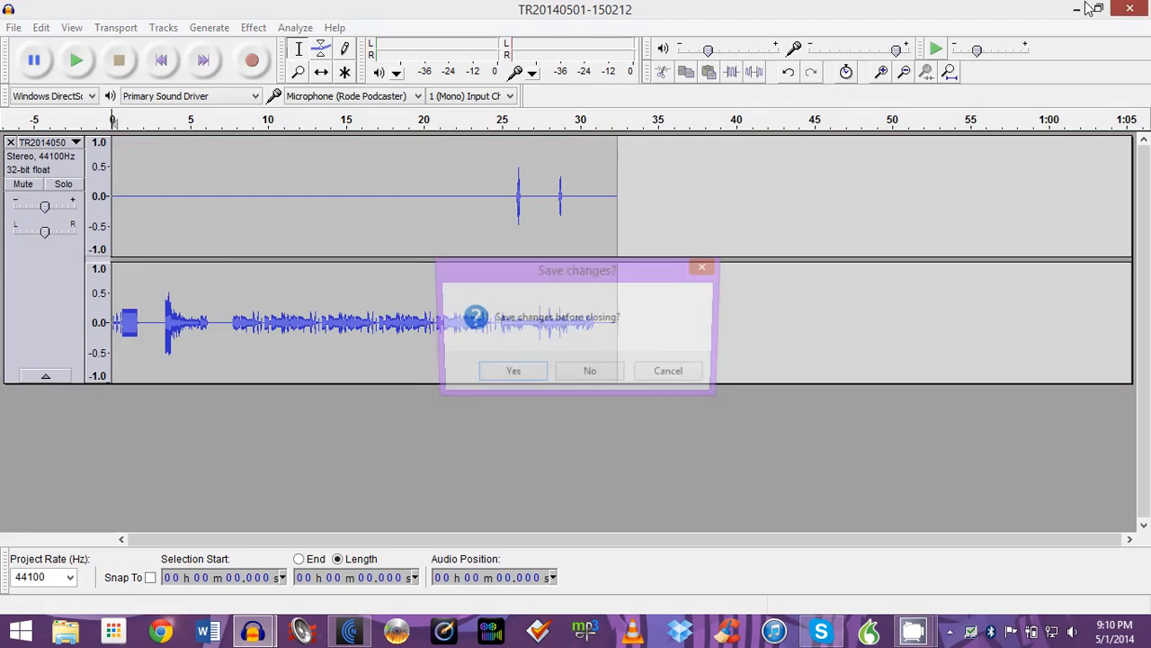
pyautogui.click(568, 372)
pyautogui.moveTo(423, 201); pyautogui.dragTo(977, 27)
pyautogui.doubleClick(52, 104)
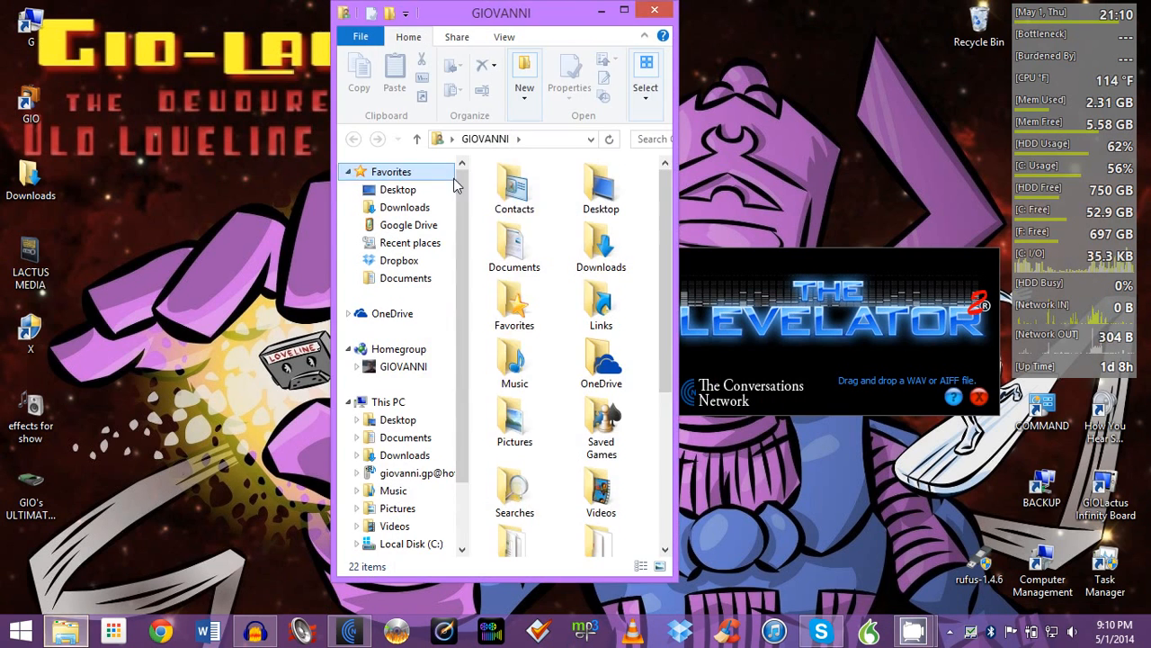
pyautogui.doubleClick(512, 377)
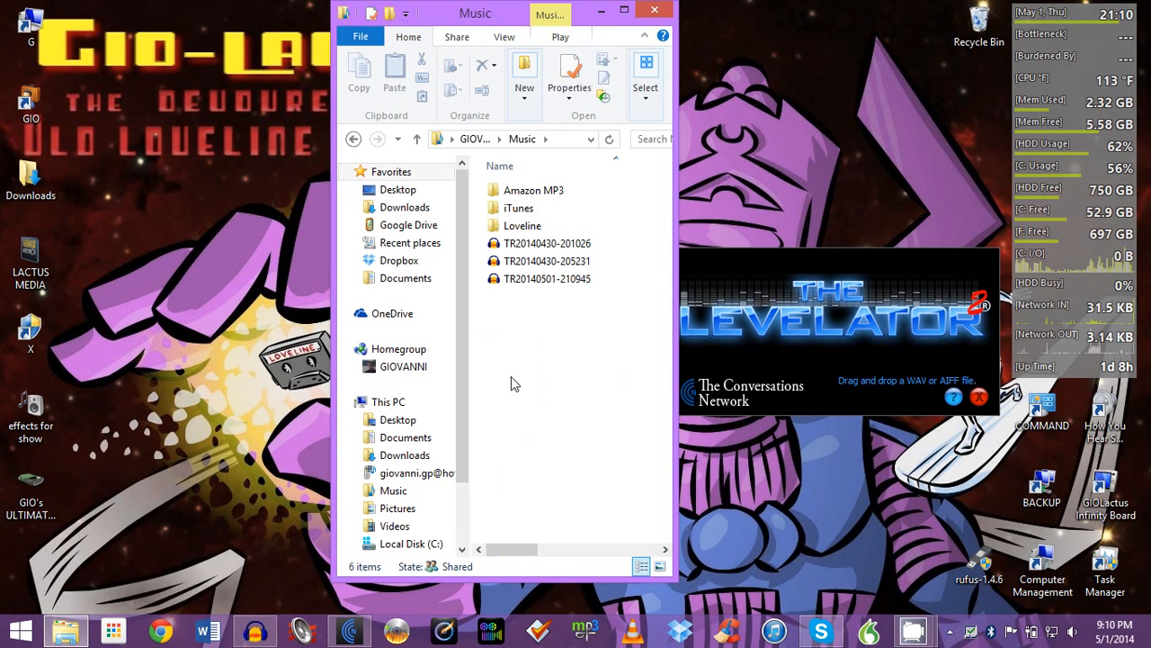
pyautogui.click(542, 262)
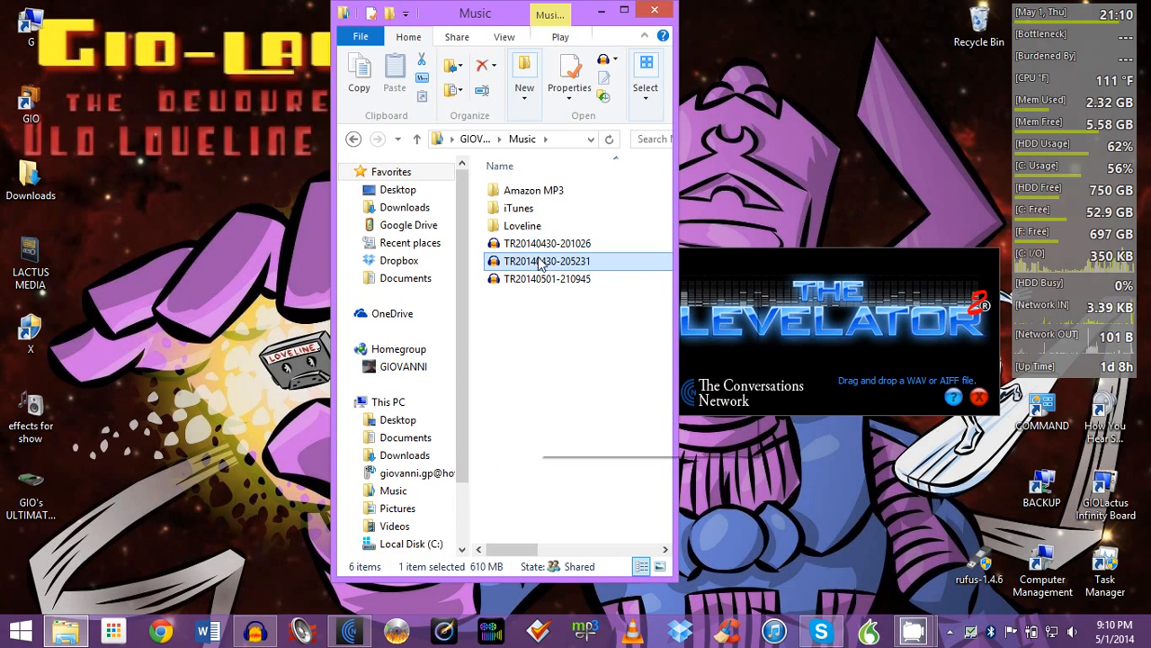
pyautogui.moveTo(541, 261)
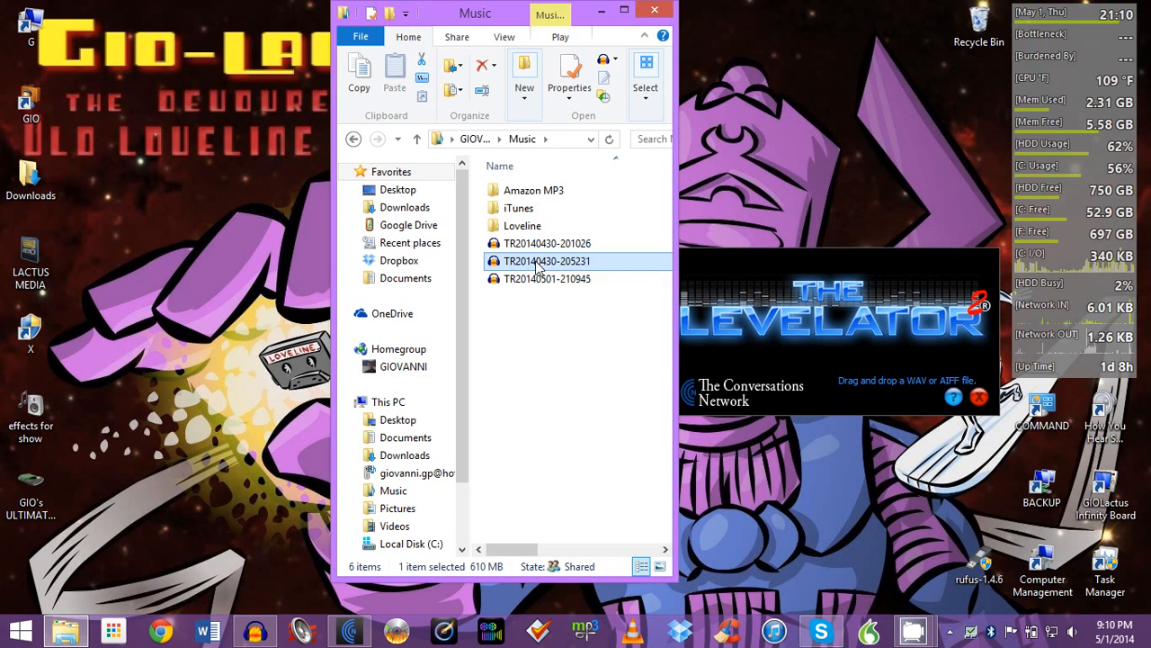
pyautogui.doubleClick(536, 261)
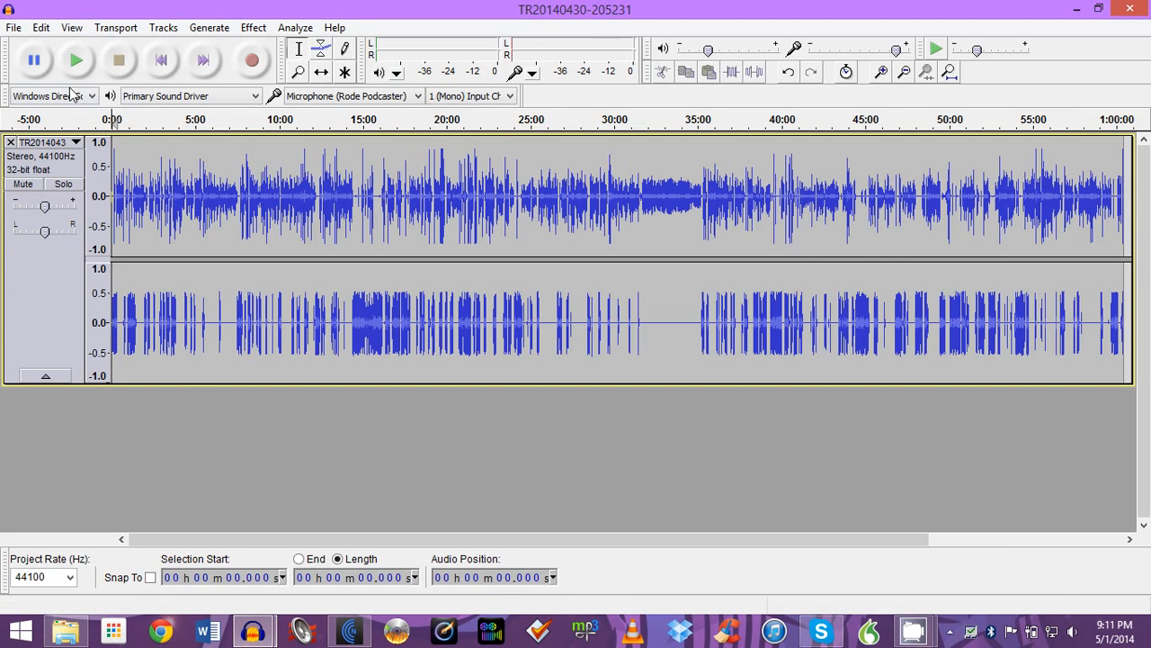
# - Split the stereo recording into separate tracks and apply the Compressor to the whole left track with a -12 dB threshold and 2:1 ratio
pyautogui.click(76, 144)
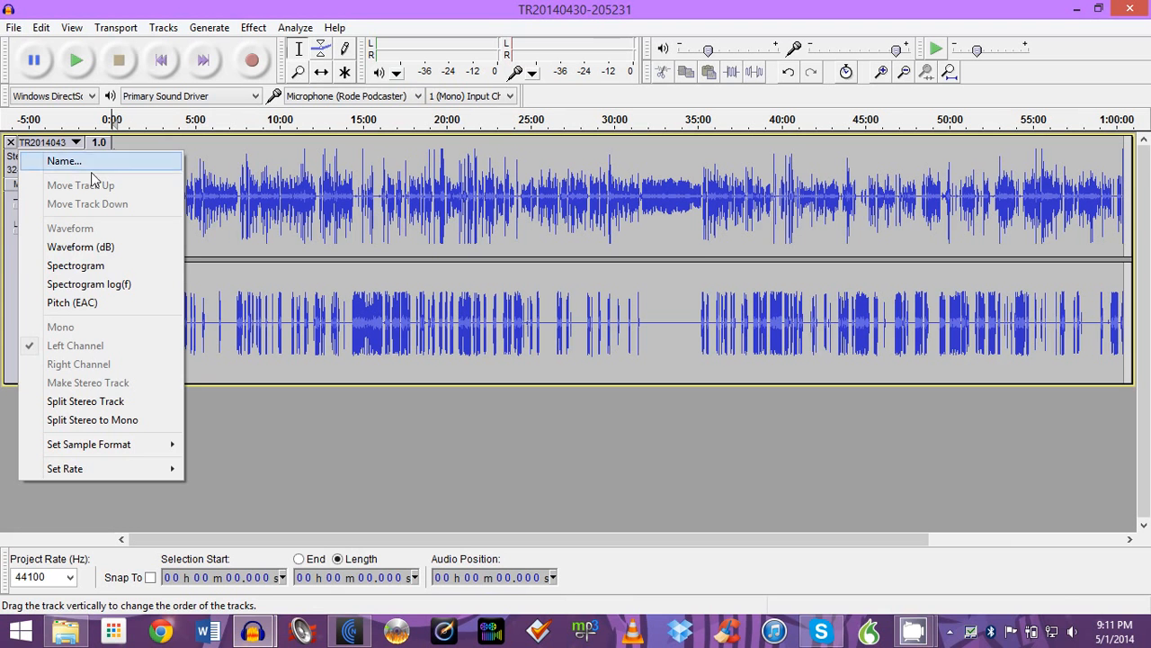
pyautogui.click(114, 405)
pyautogui.moveTo(507, 179); pyautogui.dragTo(102, 184)
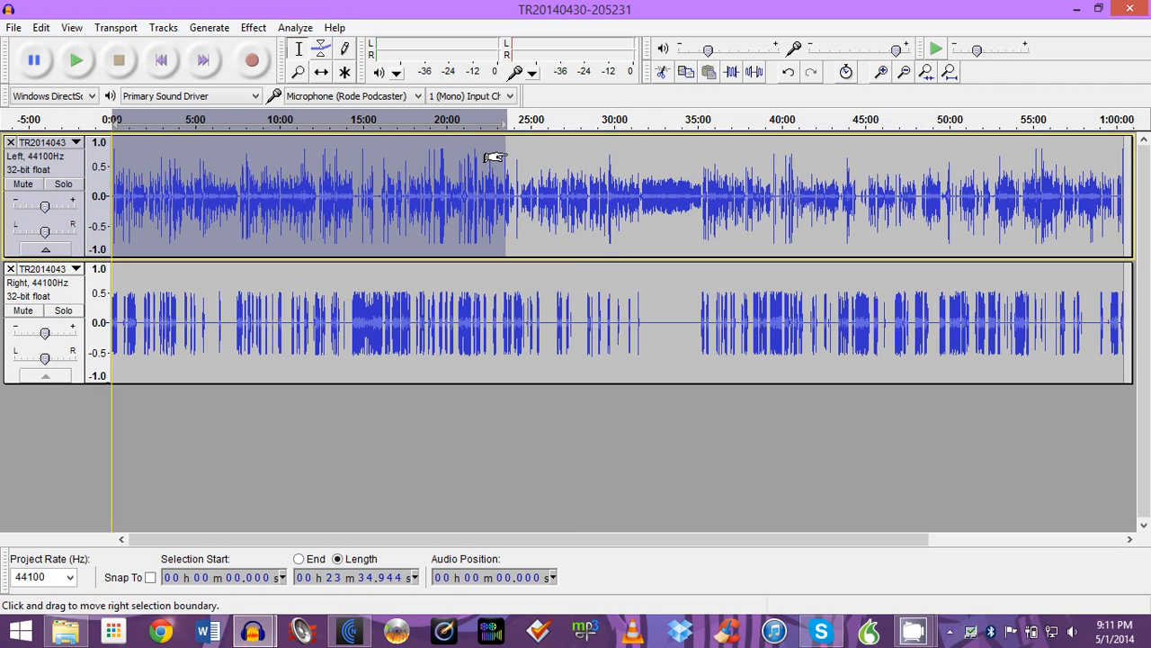
pyautogui.moveTo(501, 155); pyautogui.dragTo(1114, 199)
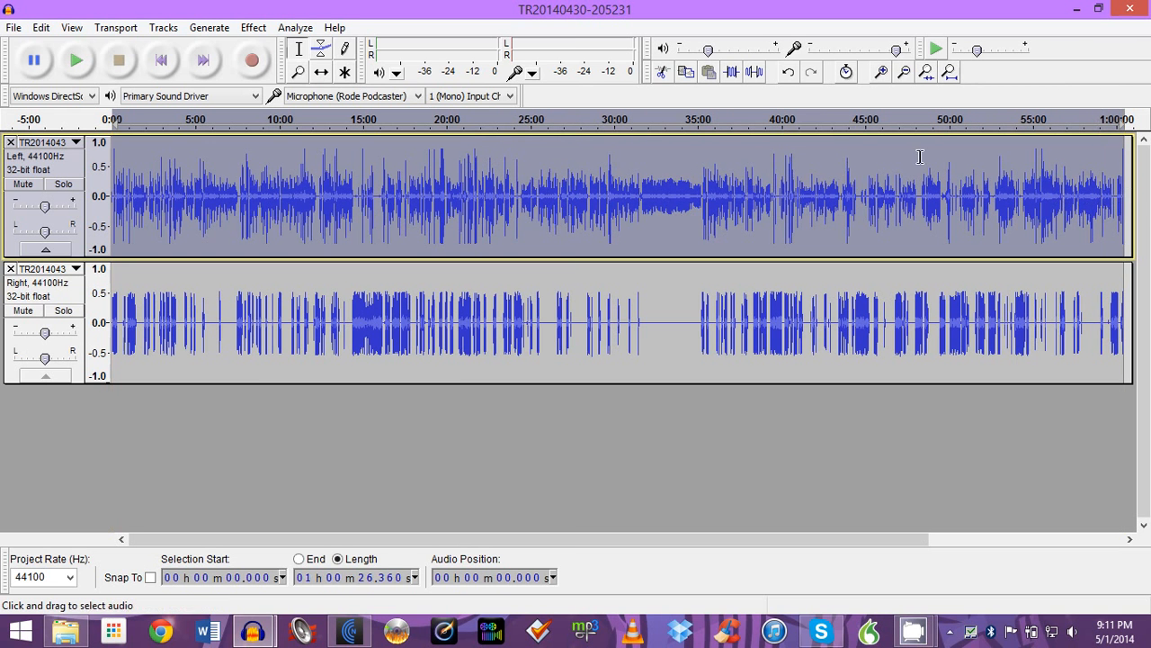
pyautogui.click(253, 27)
pyautogui.click(357, 188)
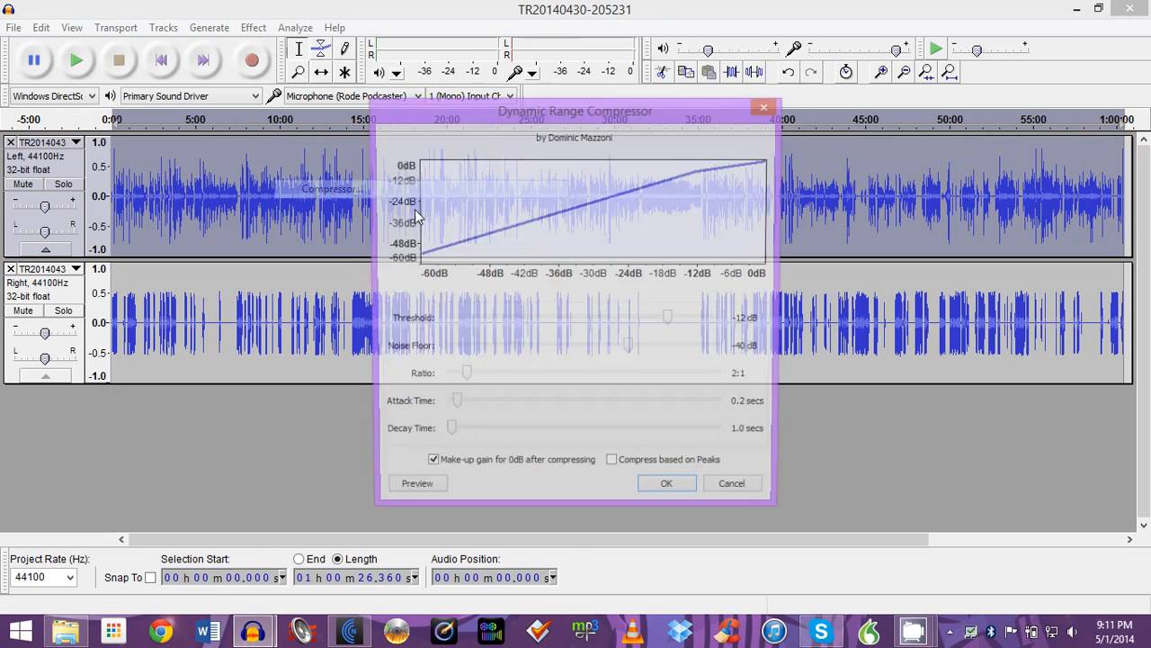
pyautogui.click(670, 488)
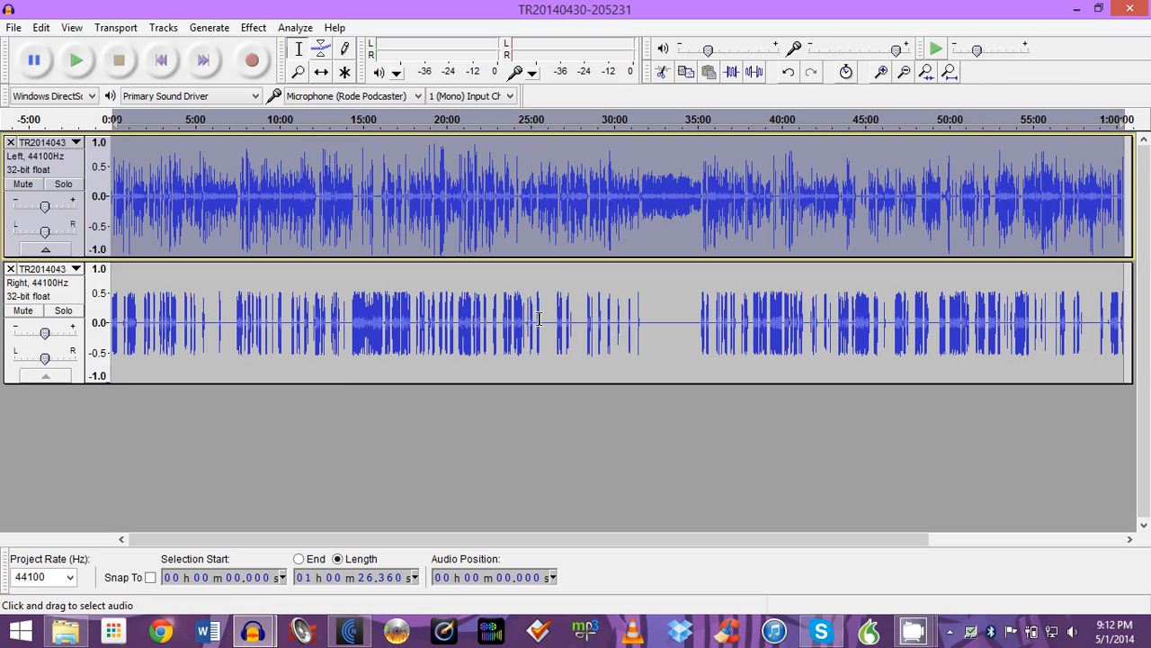
# - Select the entire right-channel track and apply Normalize to it
pyautogui.moveTo(561, 334); pyautogui.dragTo(96, 319)
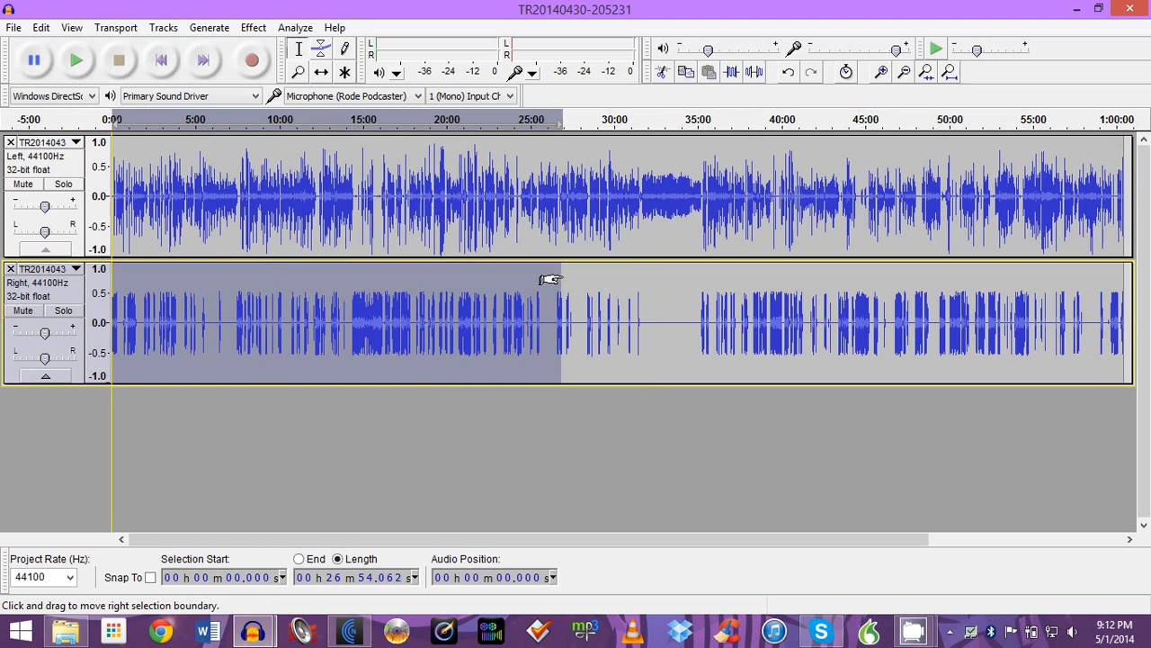
pyautogui.moveTo(552, 275); pyautogui.dragTo(1111, 310)
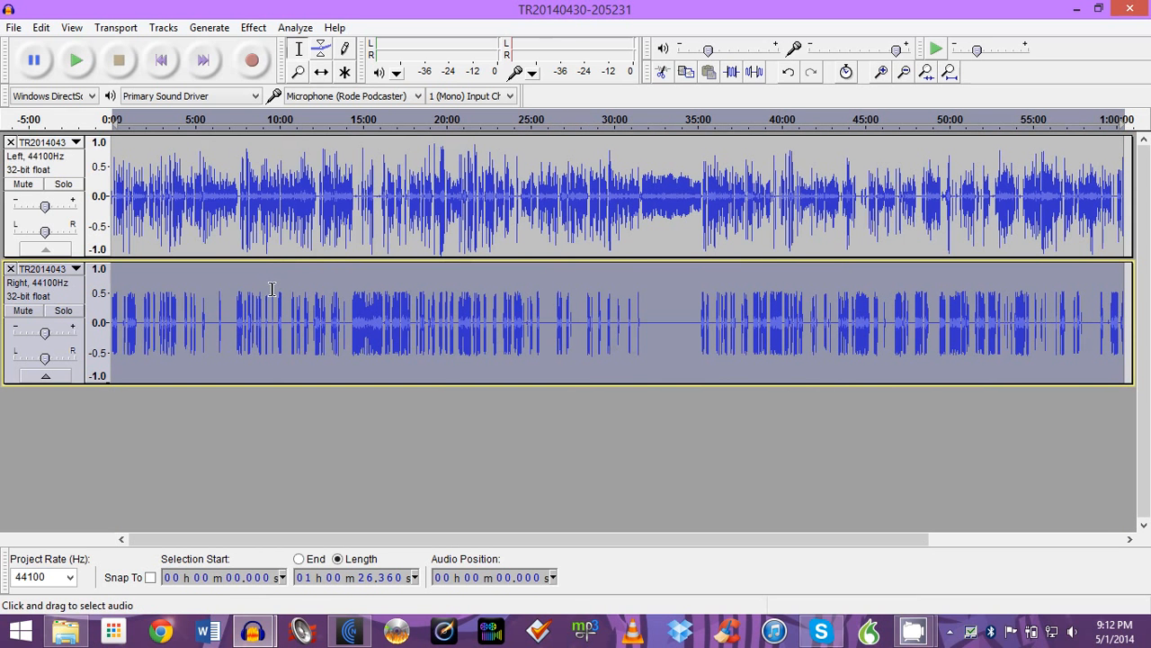
pyautogui.click(252, 28)
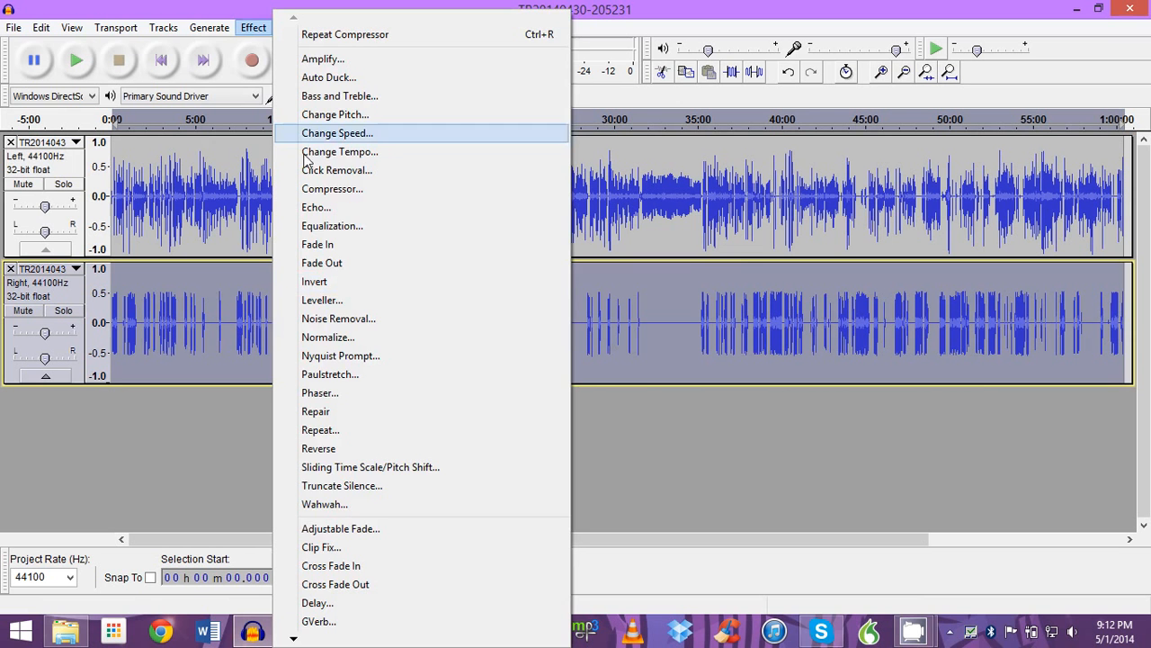
pyautogui.click(342, 336)
pyautogui.click(590, 367)
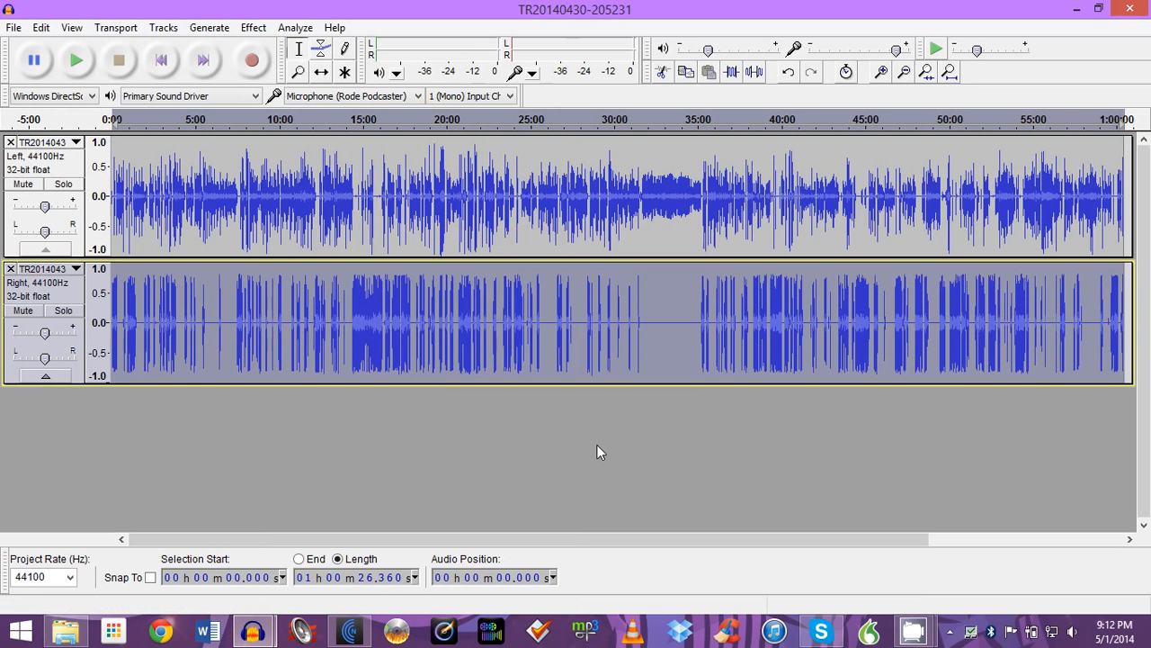
# - Select the entire compressed left-channel track and apply Normalize to it
pyautogui.moveTo(567, 205); pyautogui.dragTo(89, 196)
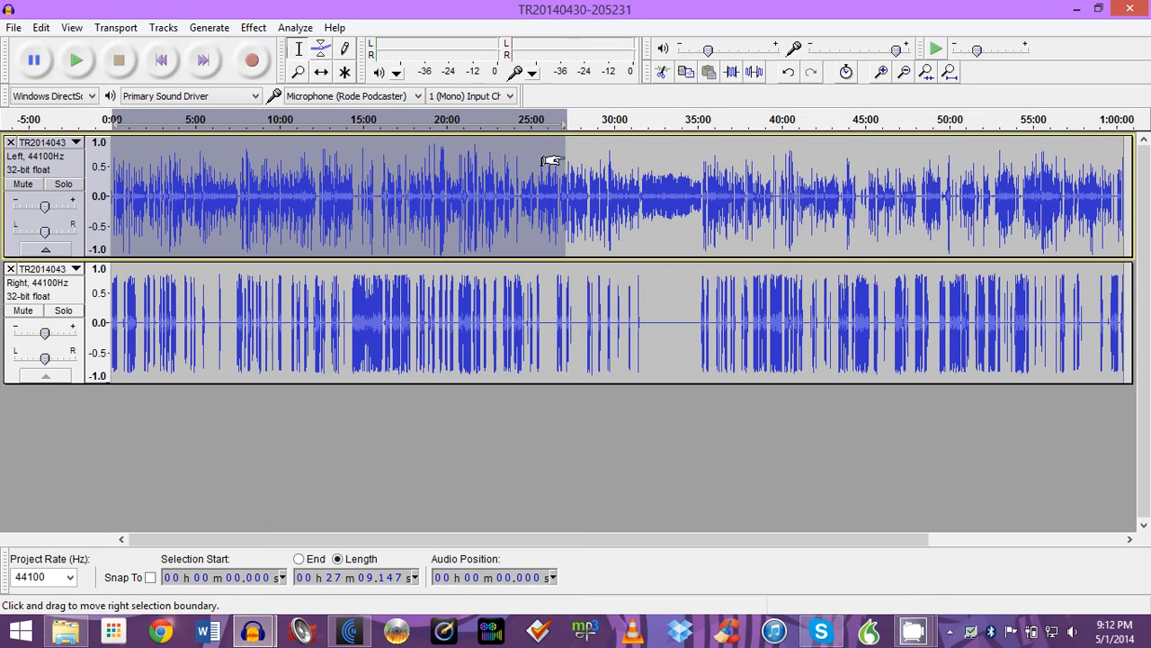
pyautogui.moveTo(563, 165); pyautogui.dragTo(1110, 165)
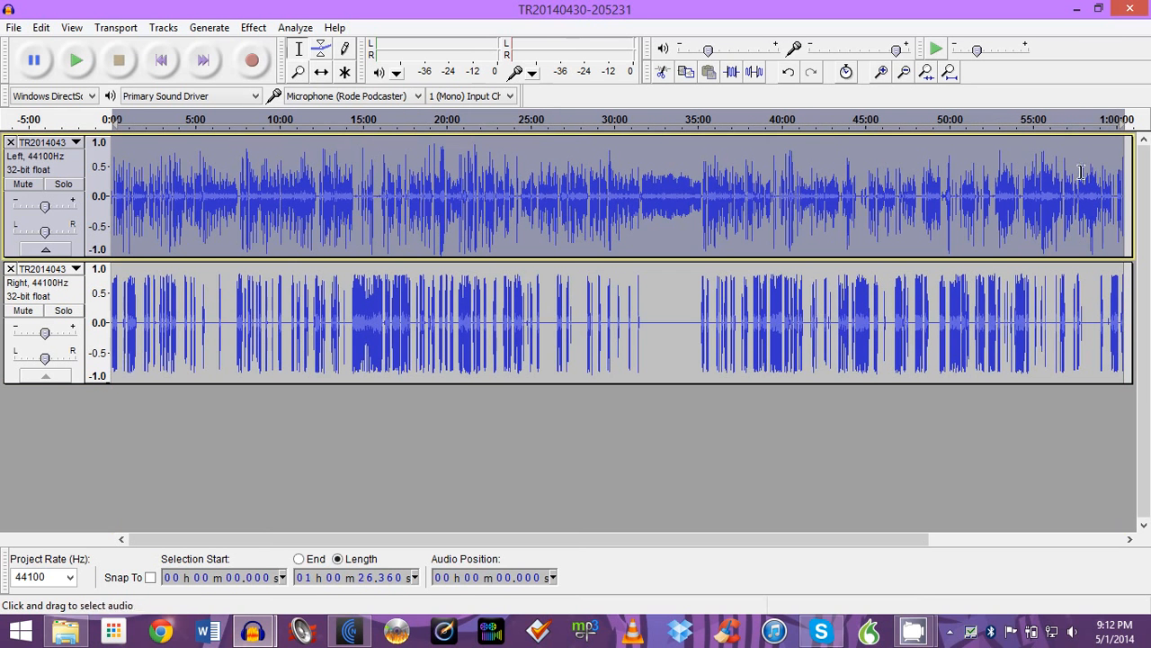
pyautogui.click(254, 28)
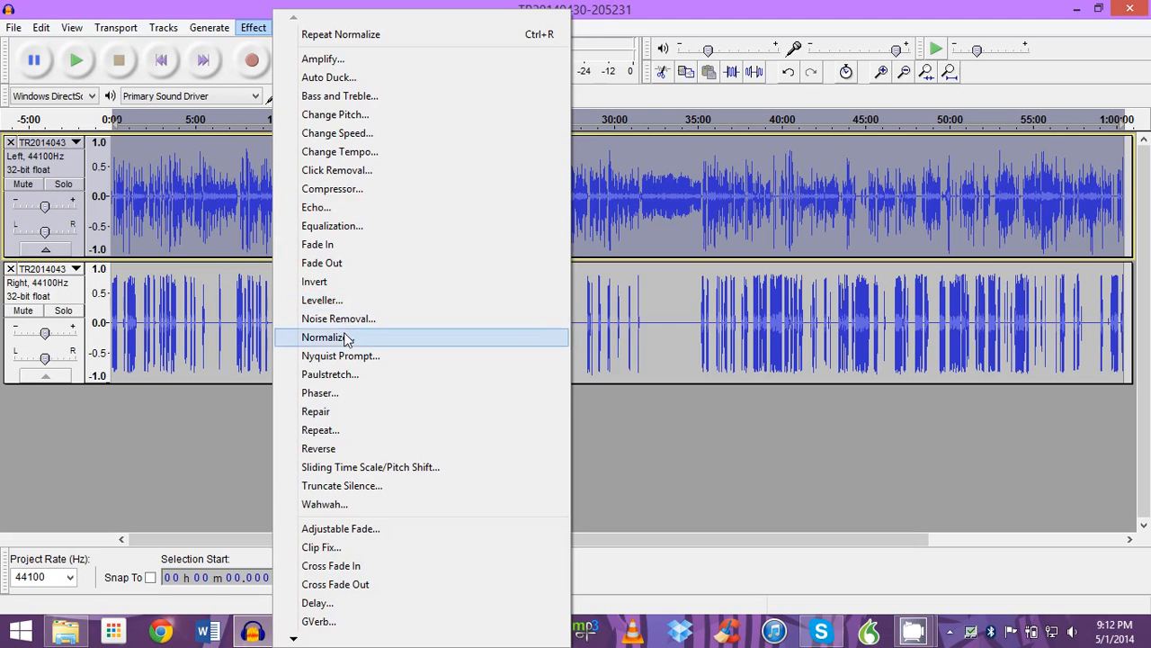
pyautogui.click(342, 336)
pyautogui.click(592, 365)
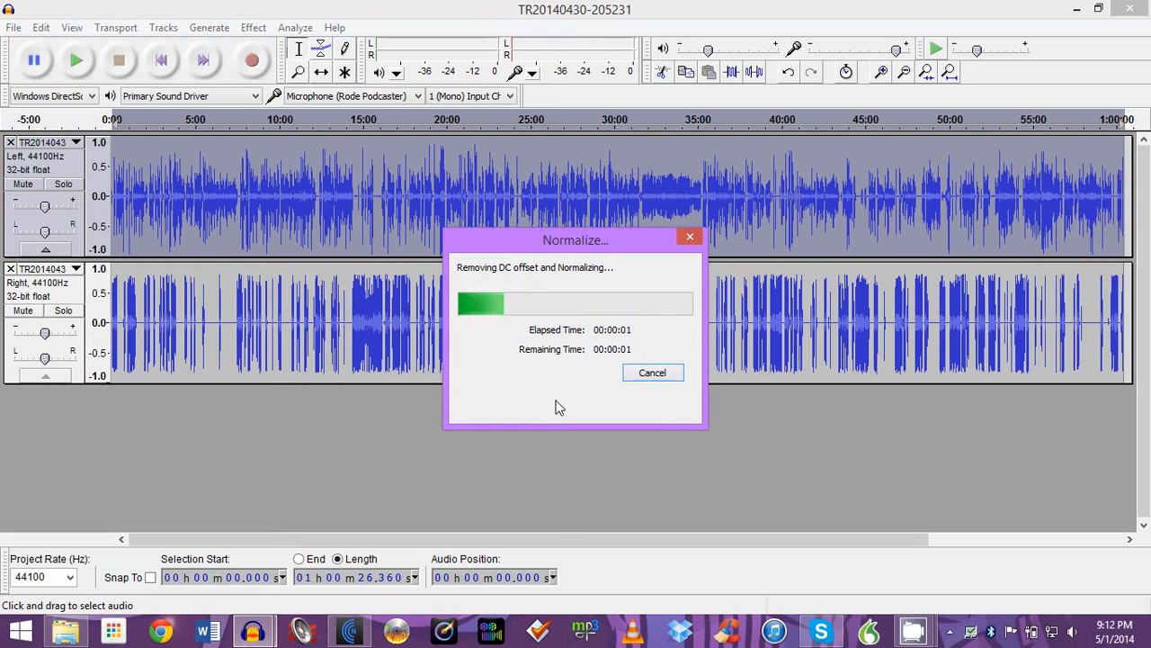
# - Recombine the left and right tracks into one stereo track and mix it down to mono
pyautogui.click(77, 142)
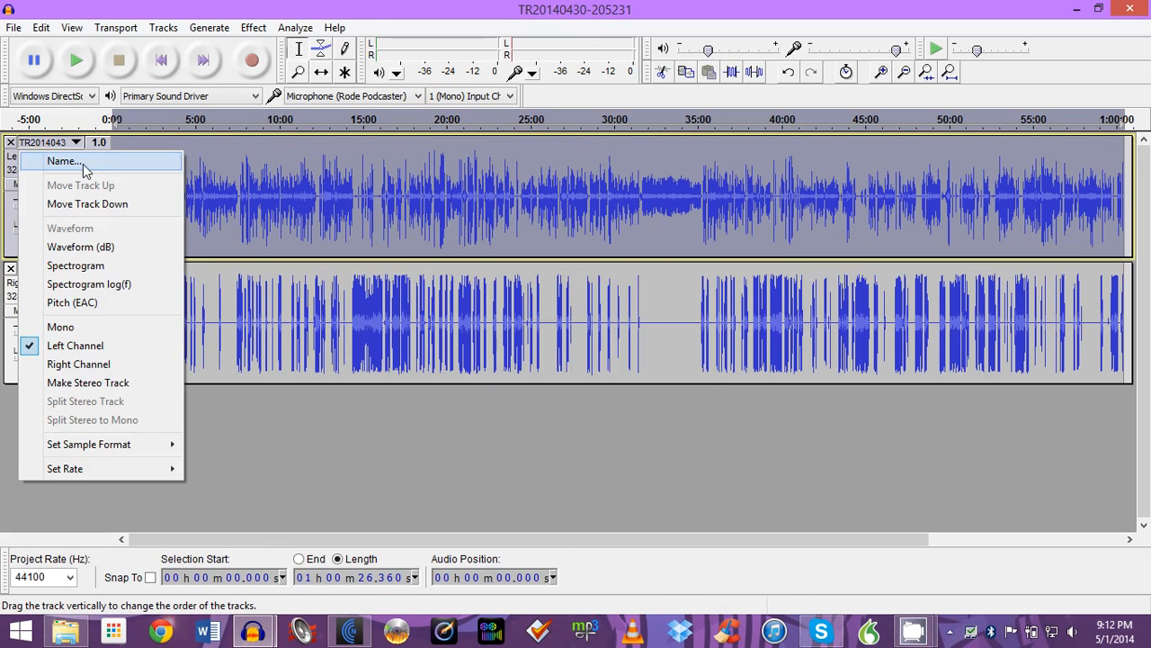
pyautogui.click(72, 382)
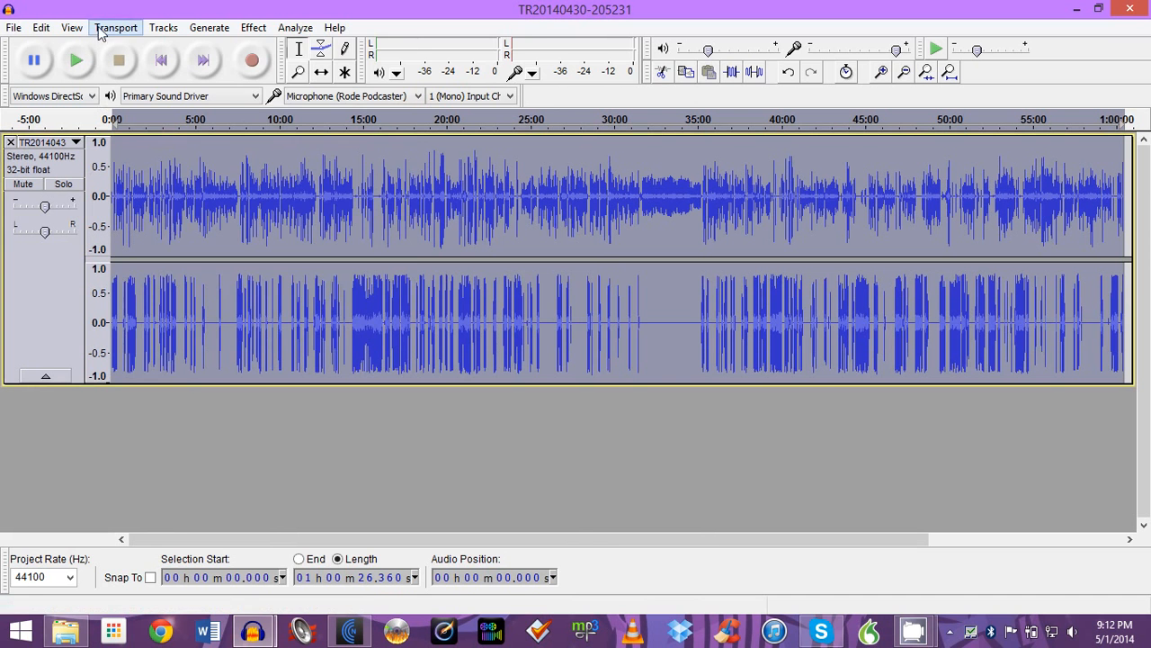
pyautogui.click(163, 27)
pyautogui.click(206, 75)
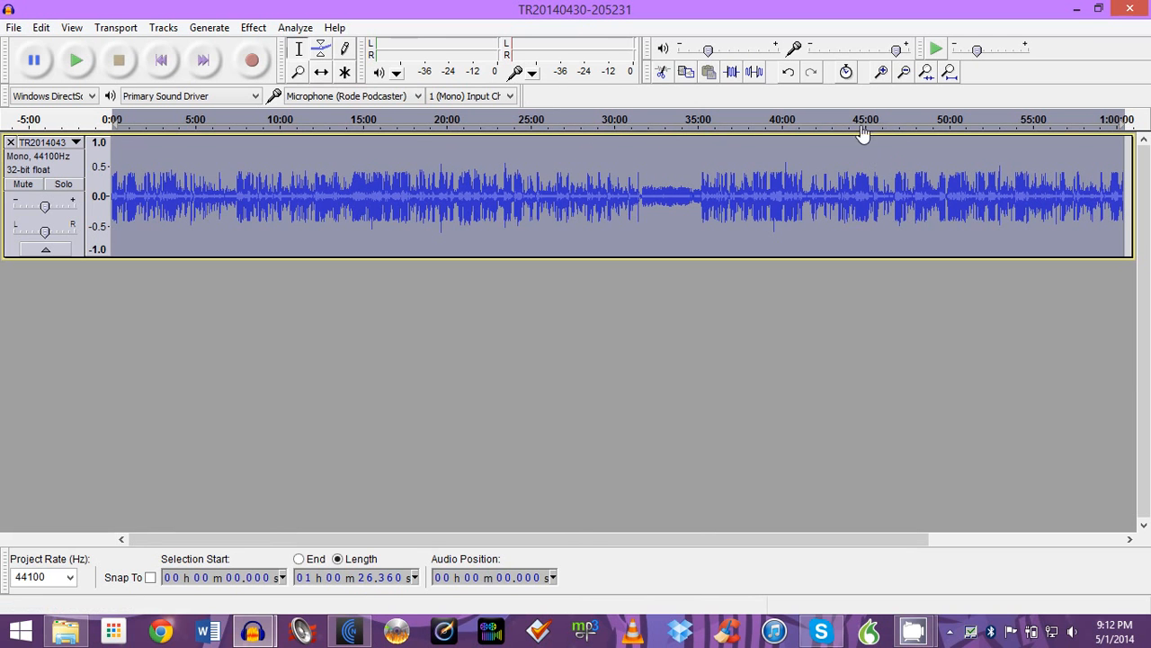
# - Play the mono mix briefly from about 17:48 and apply Leveller to the whole track with Moderate leveling and a -70 dB noise threshold
pyautogui.click(409, 133)
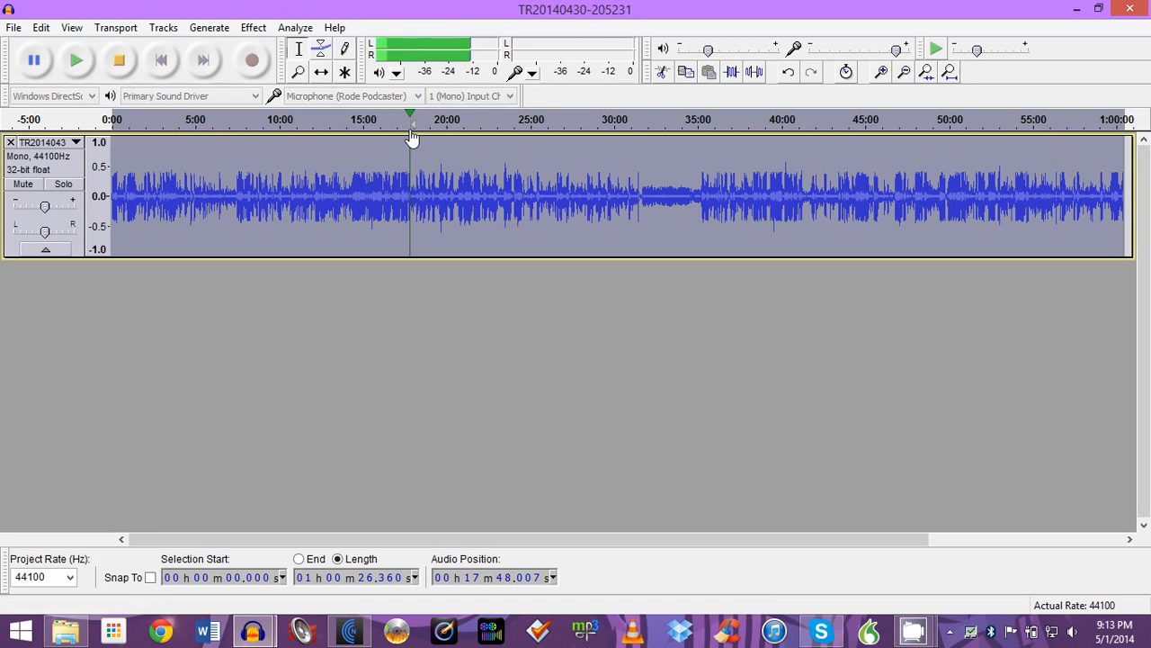
pyautogui.click(122, 61)
pyautogui.click(254, 28)
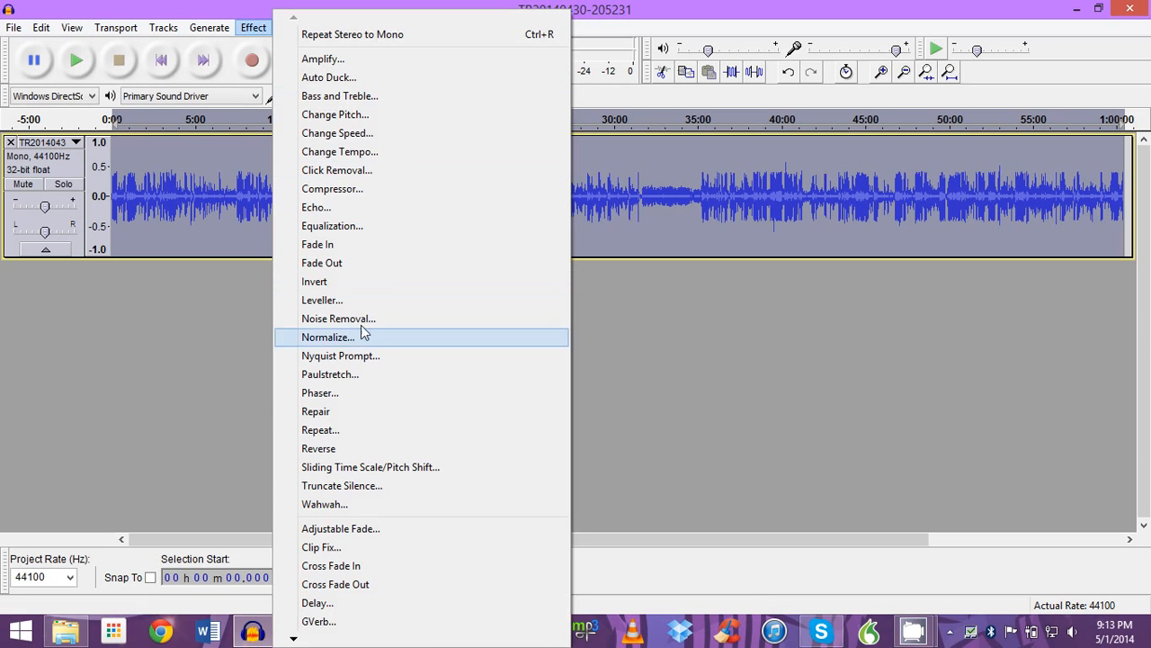
pyautogui.click(341, 299)
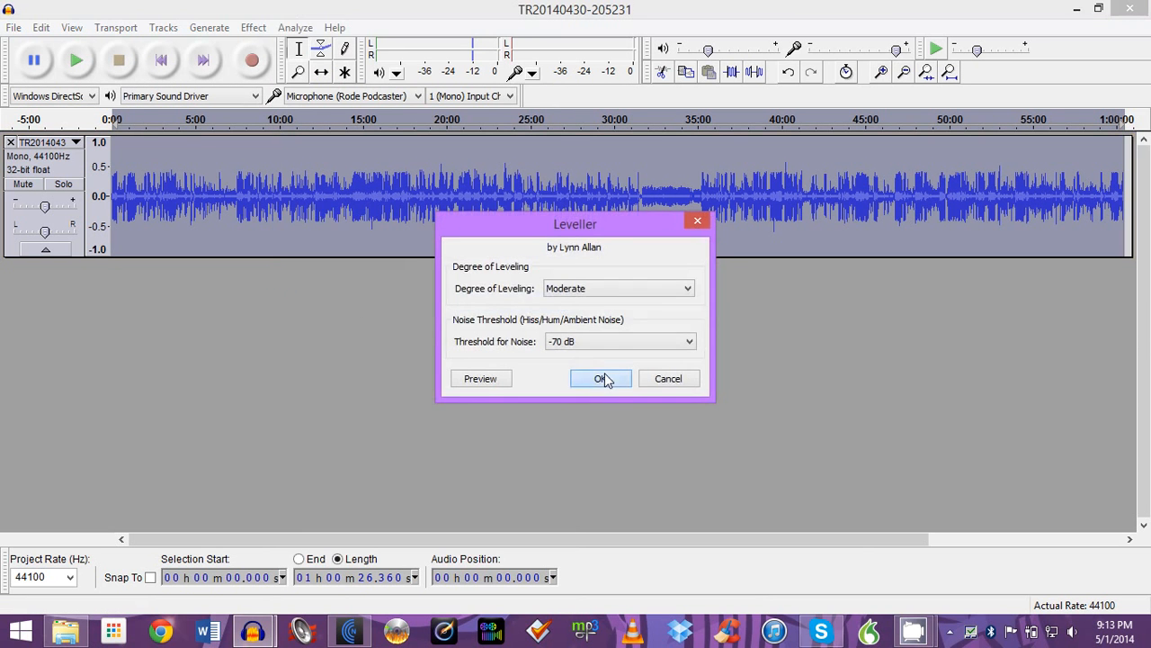
pyautogui.click(601, 378)
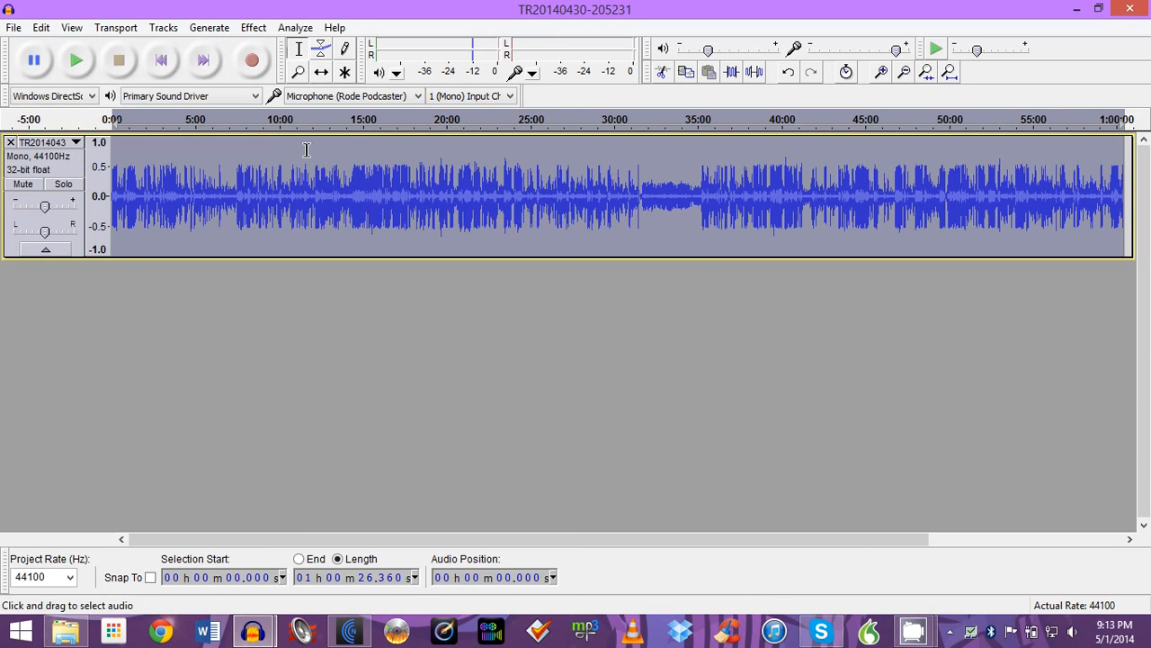
pyautogui.click(254, 28)
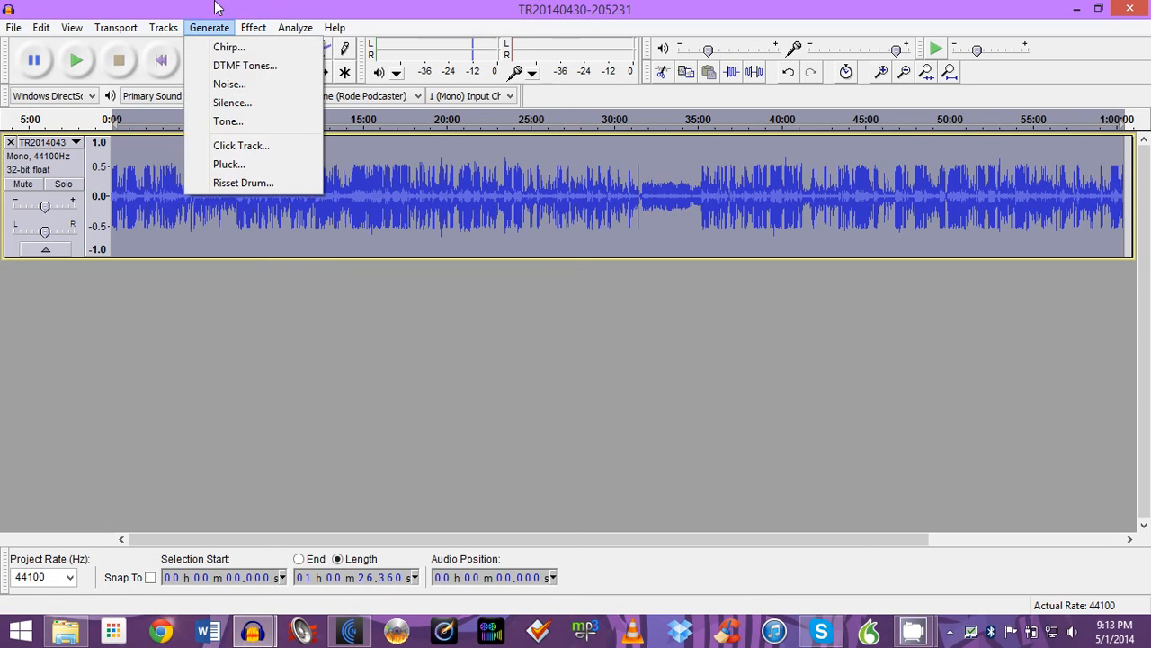
pyautogui.click(271, 9)
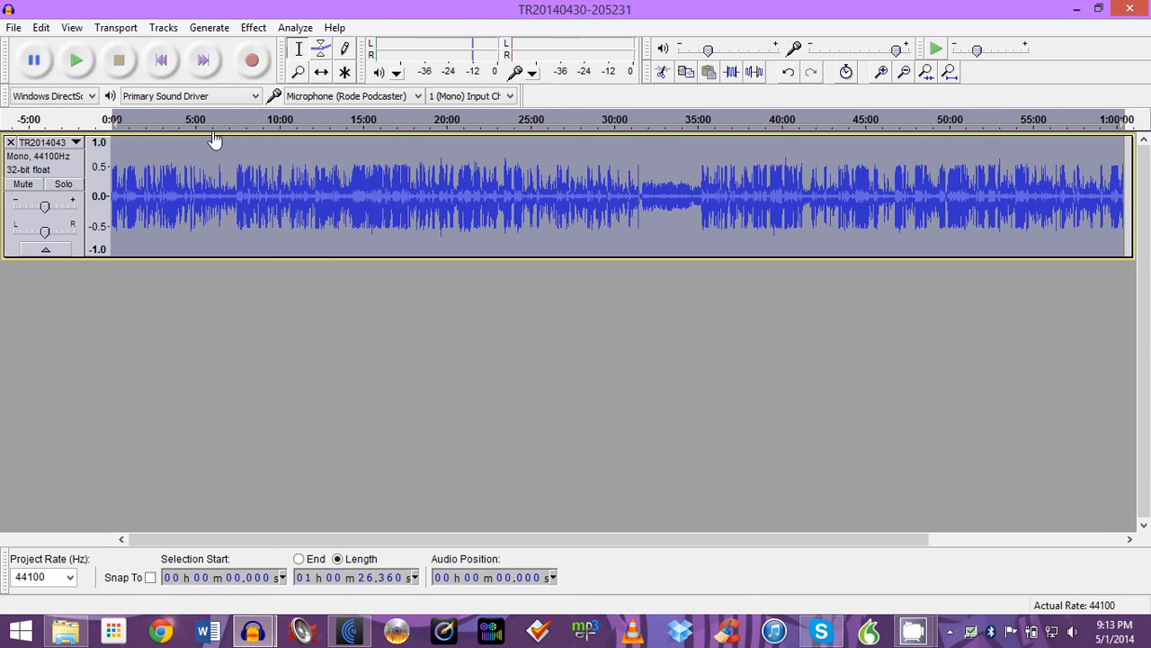
# - Undo all edits back through the initial split to restore the recording to its originally imported stereo track
pyautogui.click(41, 27)
pyautogui.click(55, 47)
pyautogui.click(41, 27)
pyautogui.click(54, 45)
pyautogui.click(41, 27)
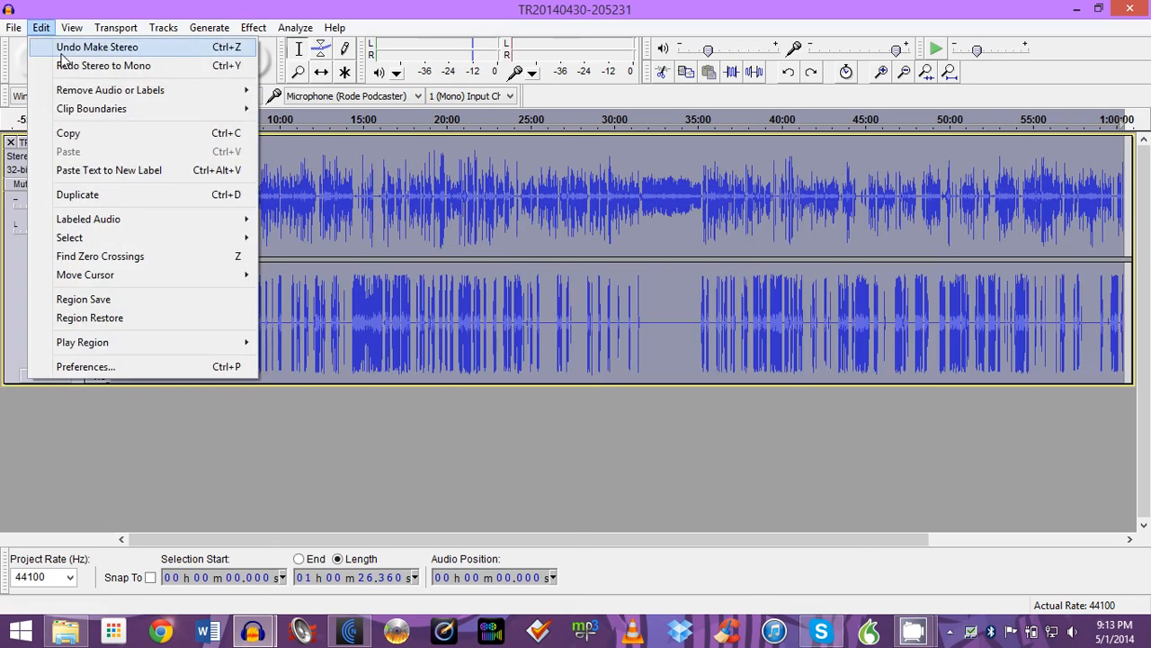
pyautogui.click(54, 45)
pyautogui.click(41, 27)
pyautogui.click(54, 45)
pyautogui.click(41, 28)
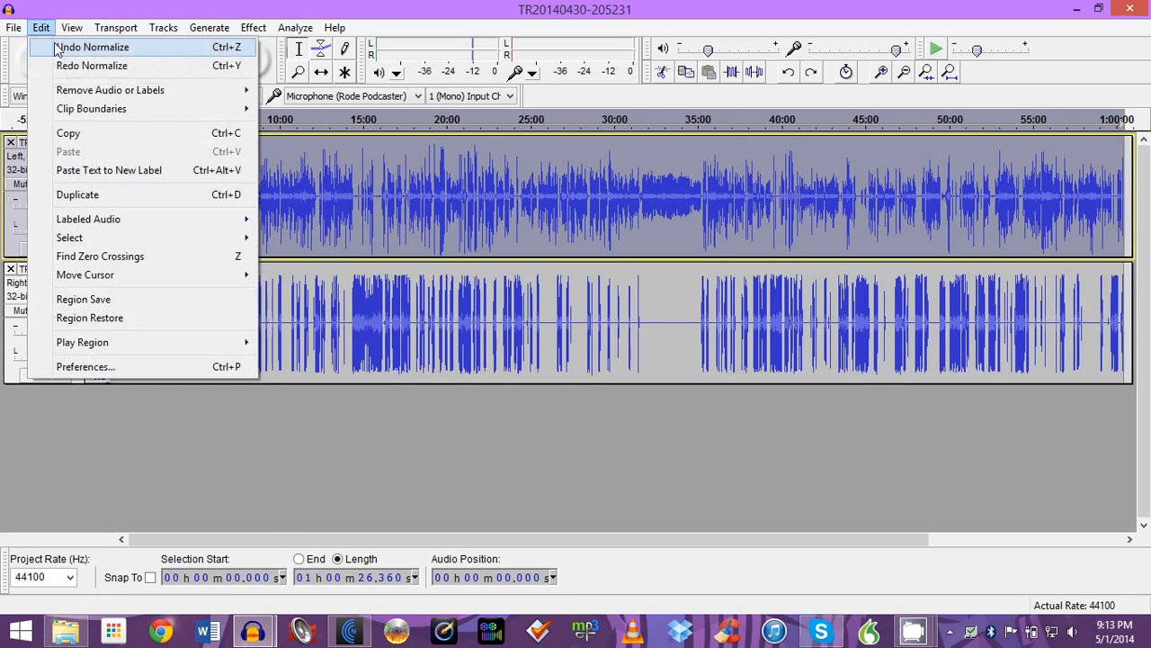
pyautogui.click(53, 45)
pyautogui.click(42, 28)
pyautogui.click(53, 45)
pyautogui.click(40, 27)
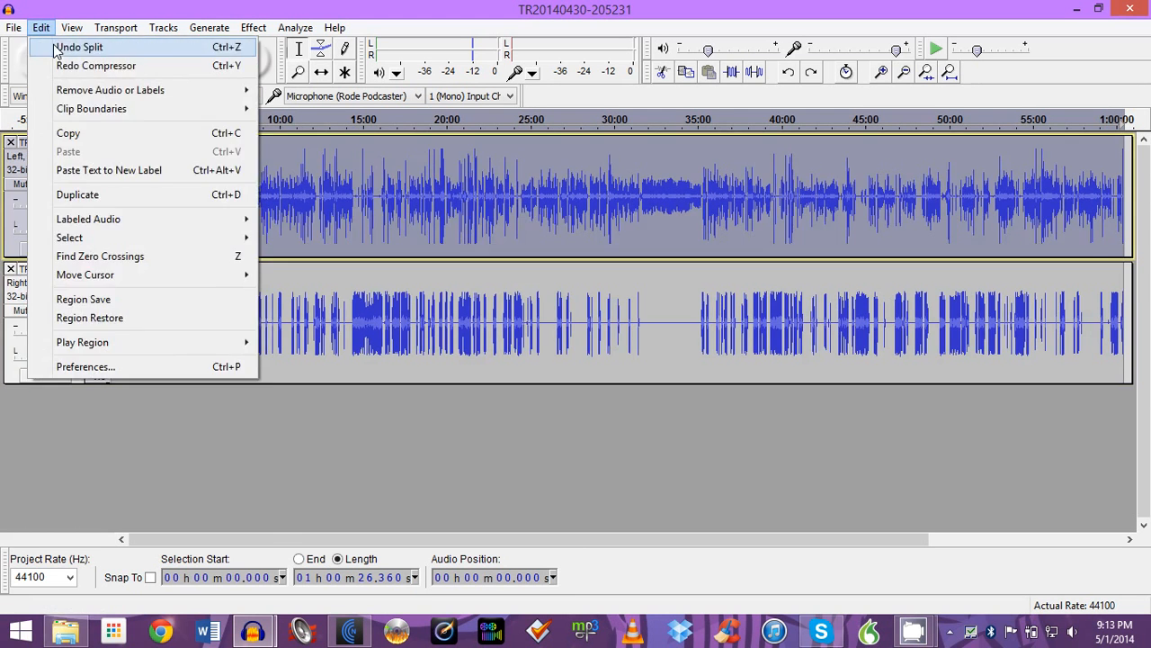
pyautogui.click(54, 45)
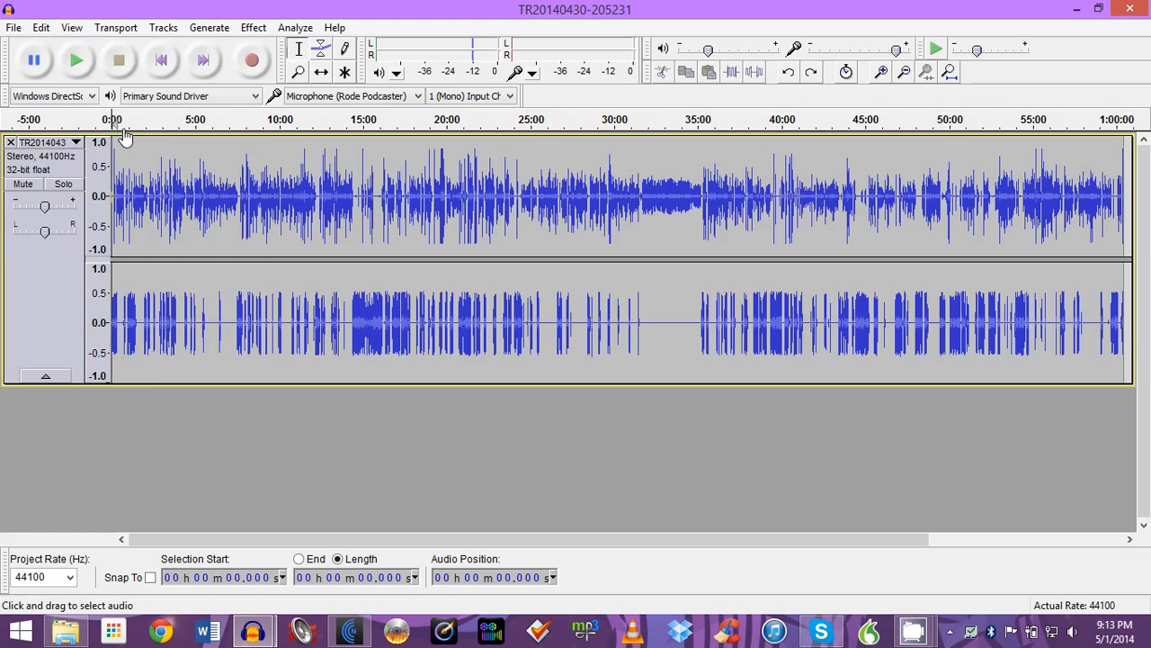
# - Zoom in on the opening two minutes or so of the recording to examine where each channel's voice occurs
pyautogui.click(72, 28)
pyautogui.click(63, 43)
pyautogui.click(71, 28)
pyautogui.click(63, 43)
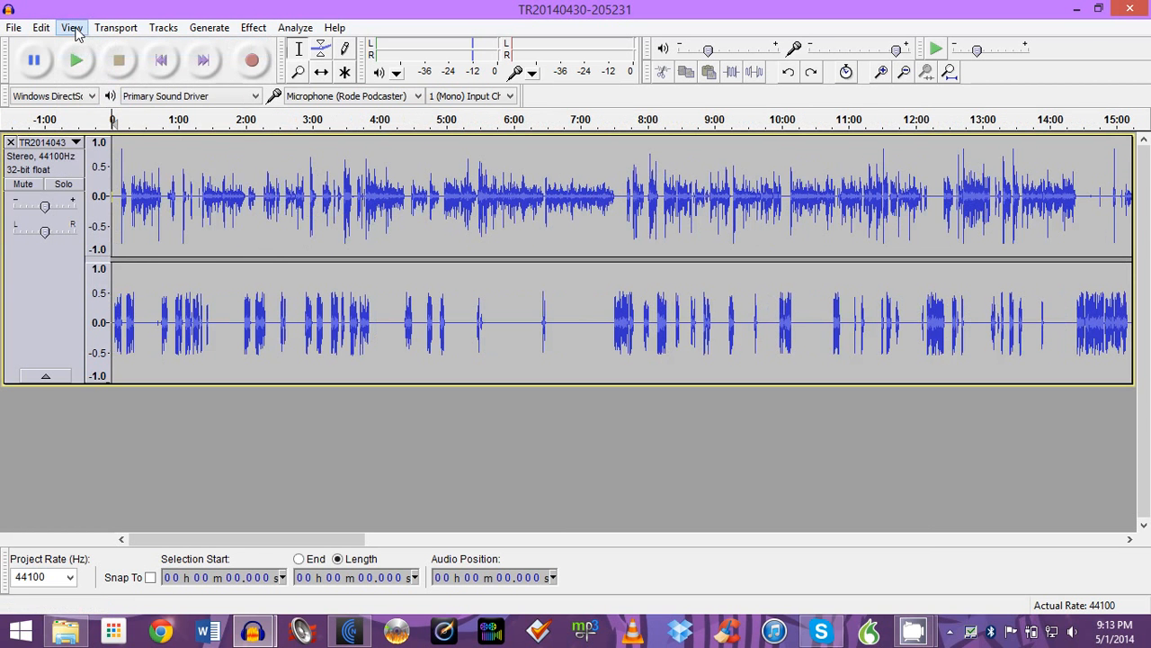
pyautogui.click(80, 34)
pyautogui.click(83, 47)
pyautogui.click(74, 28)
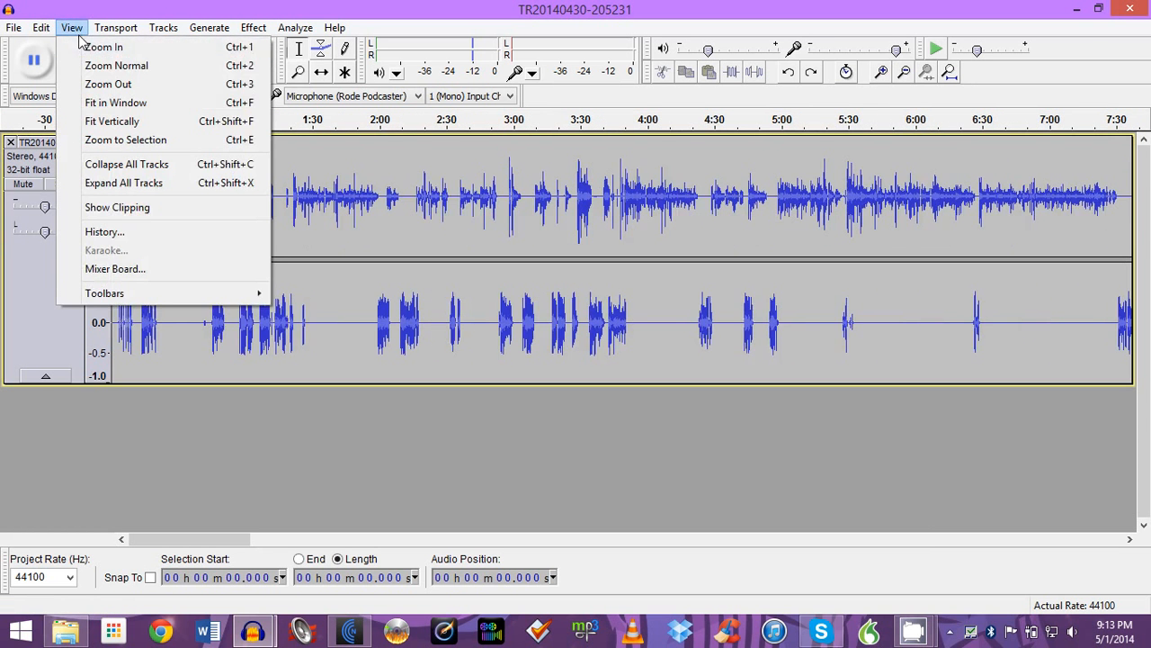
pyautogui.click(83, 47)
pyautogui.click(71, 28)
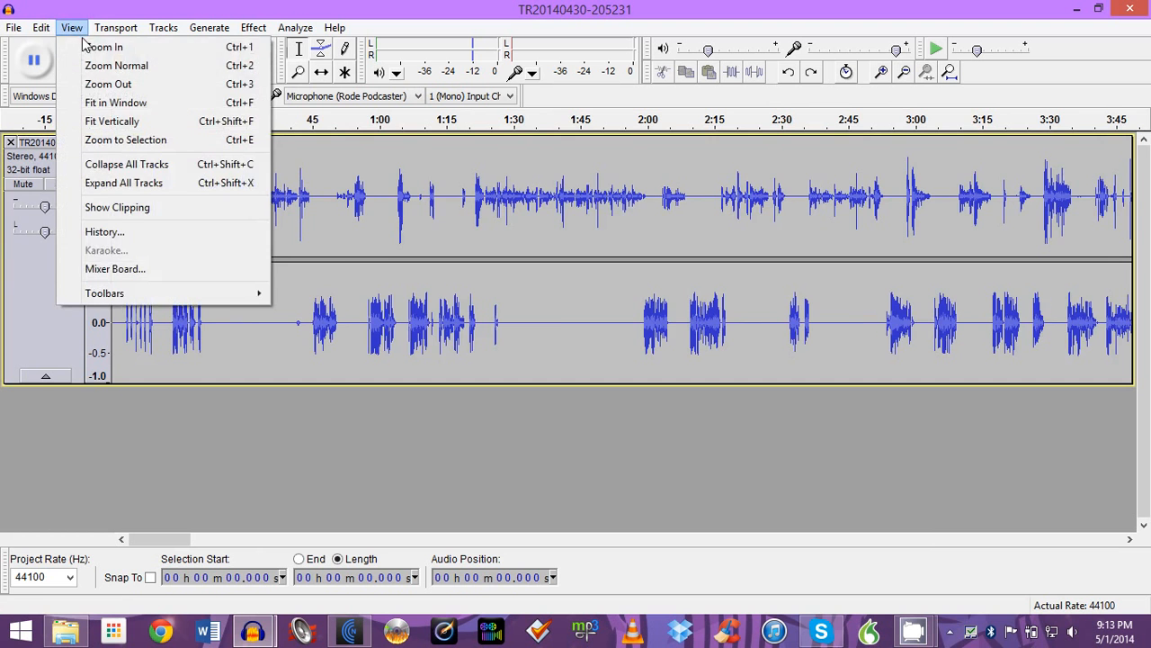
pyautogui.click(65, 46)
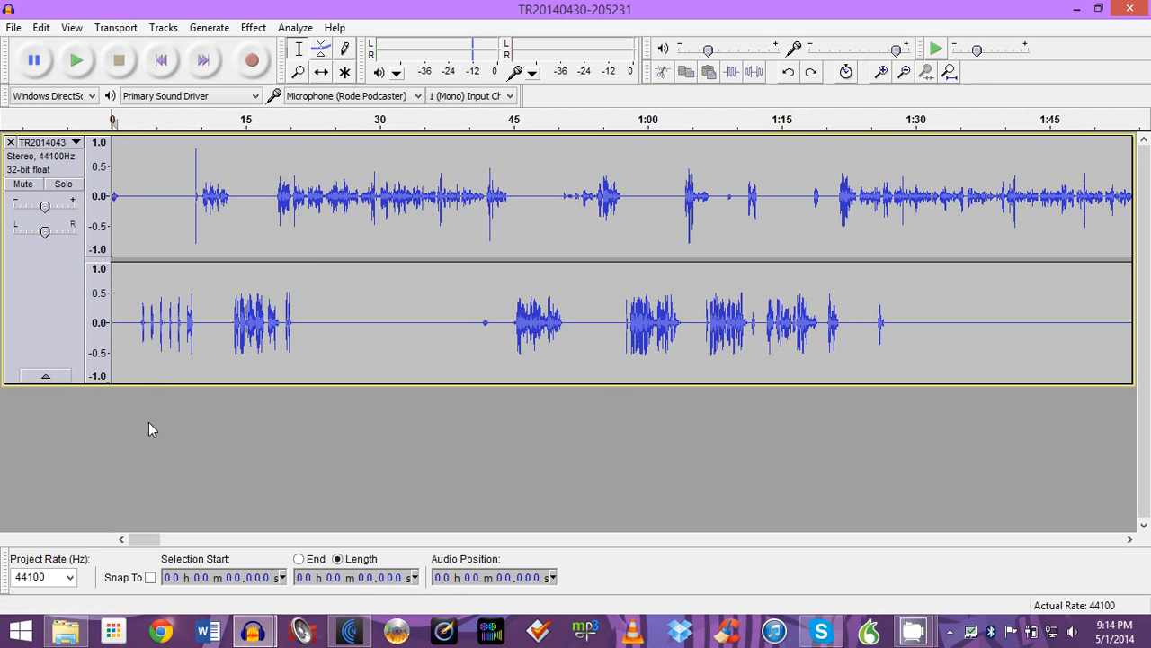
# - Split the imported stereo recording into separate left and right channel tracks
pyautogui.click(41, 27)
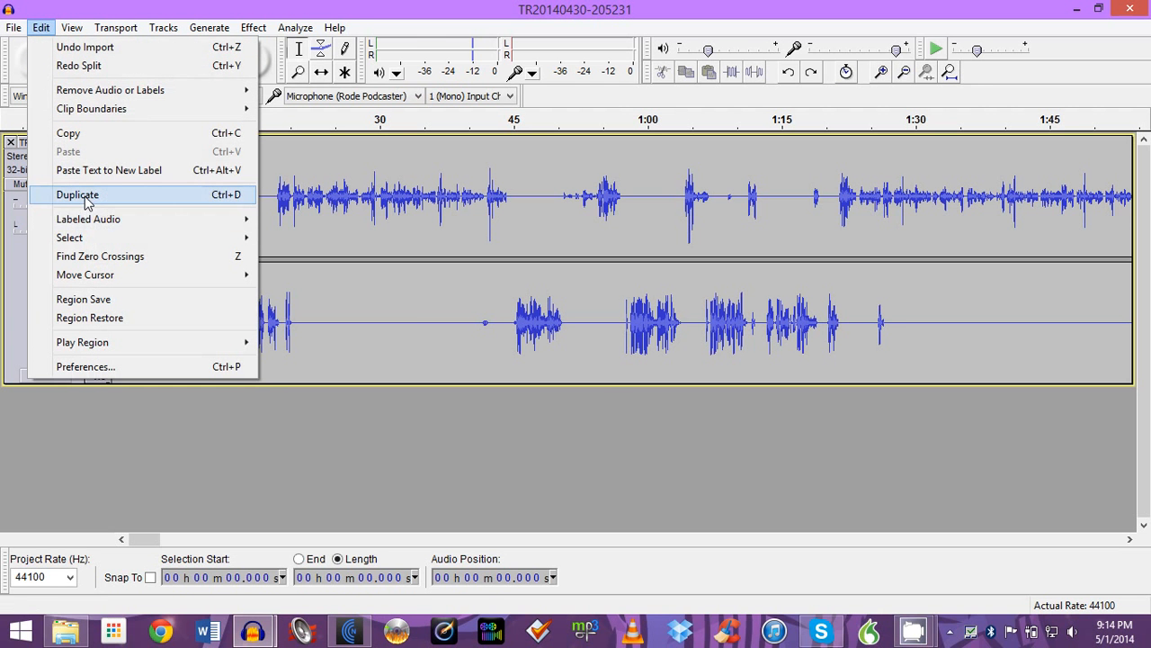
pyautogui.press('Escape')
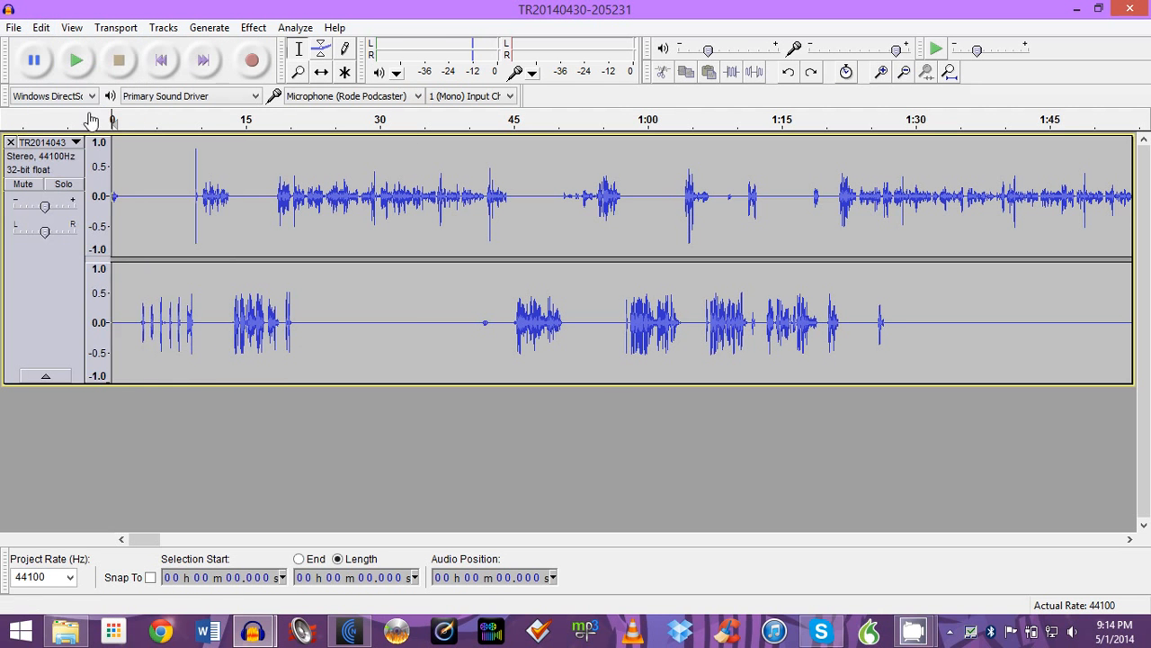
pyautogui.click(78, 143)
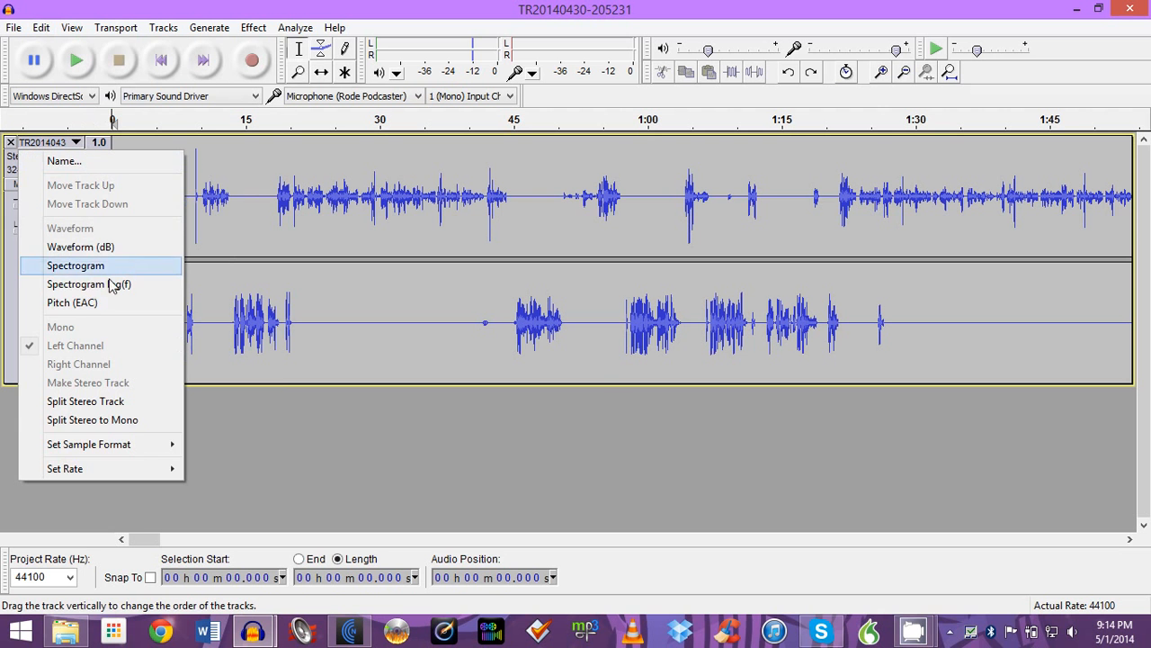
pyautogui.click(108, 402)
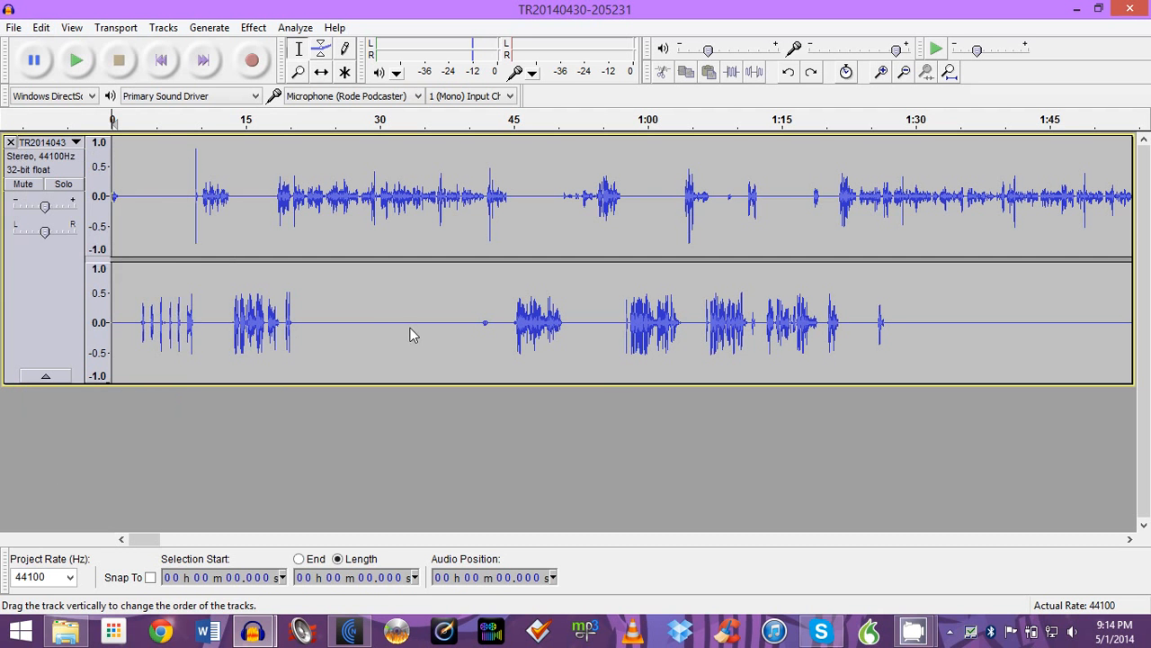
# - Select the whole right-channel track, copy it, and duplicate it as a third track
pyautogui.moveTo(484, 324); pyautogui.dragTo(112, 323)
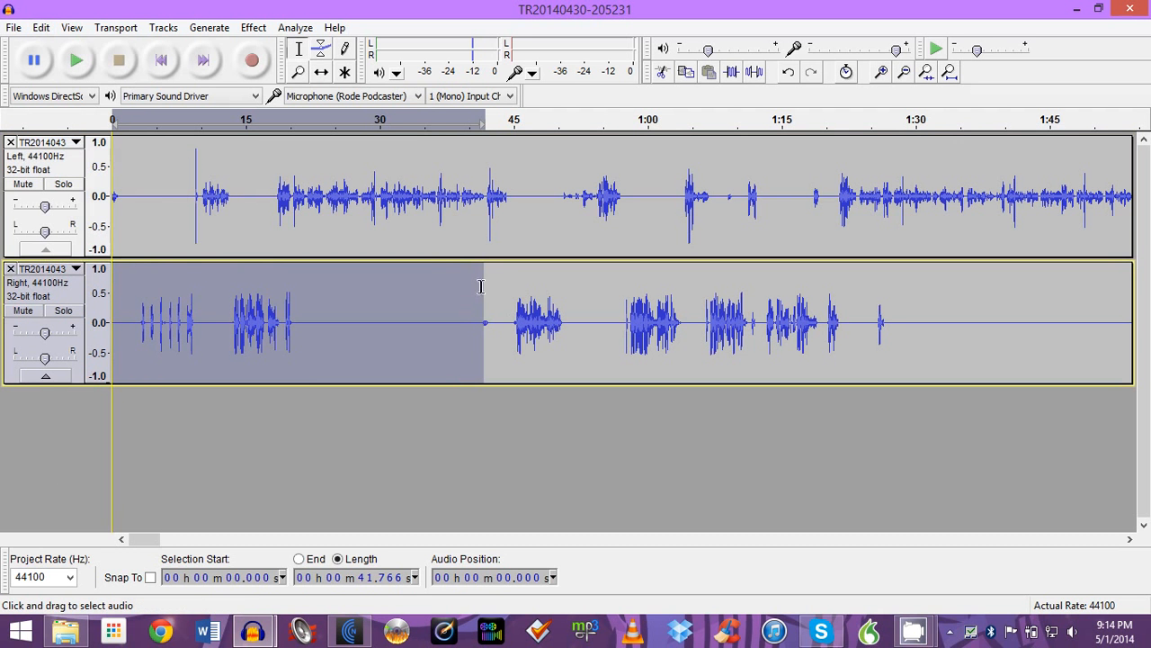
pyautogui.click(72, 27)
pyautogui.click(108, 85)
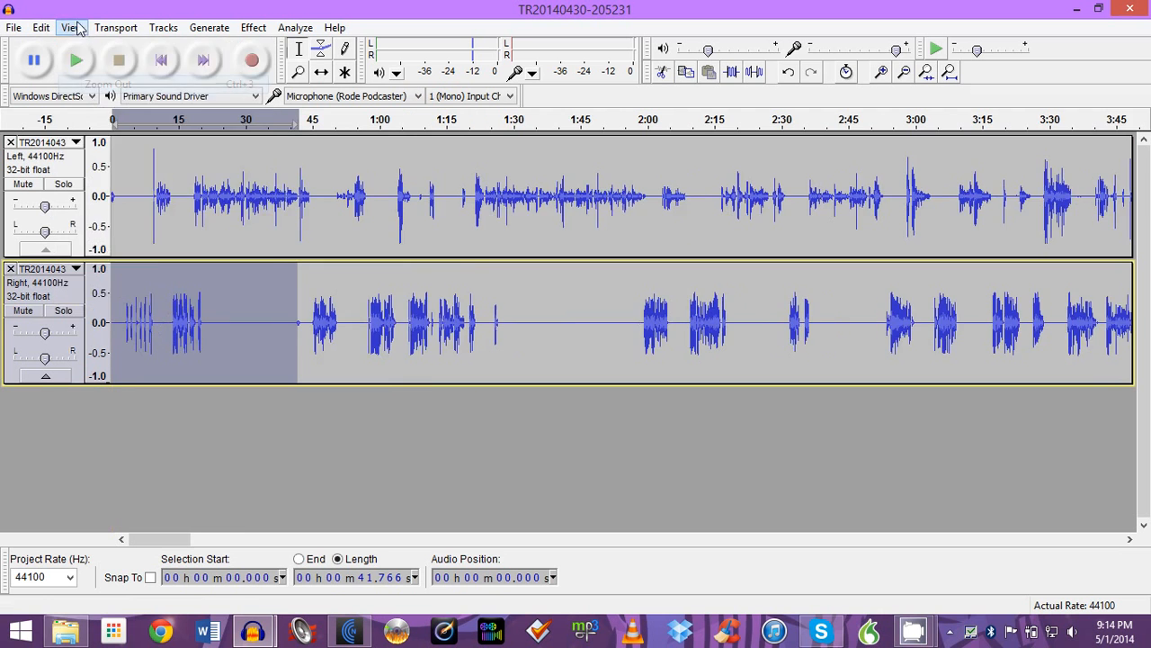
pyautogui.click(72, 27)
pyautogui.click(108, 83)
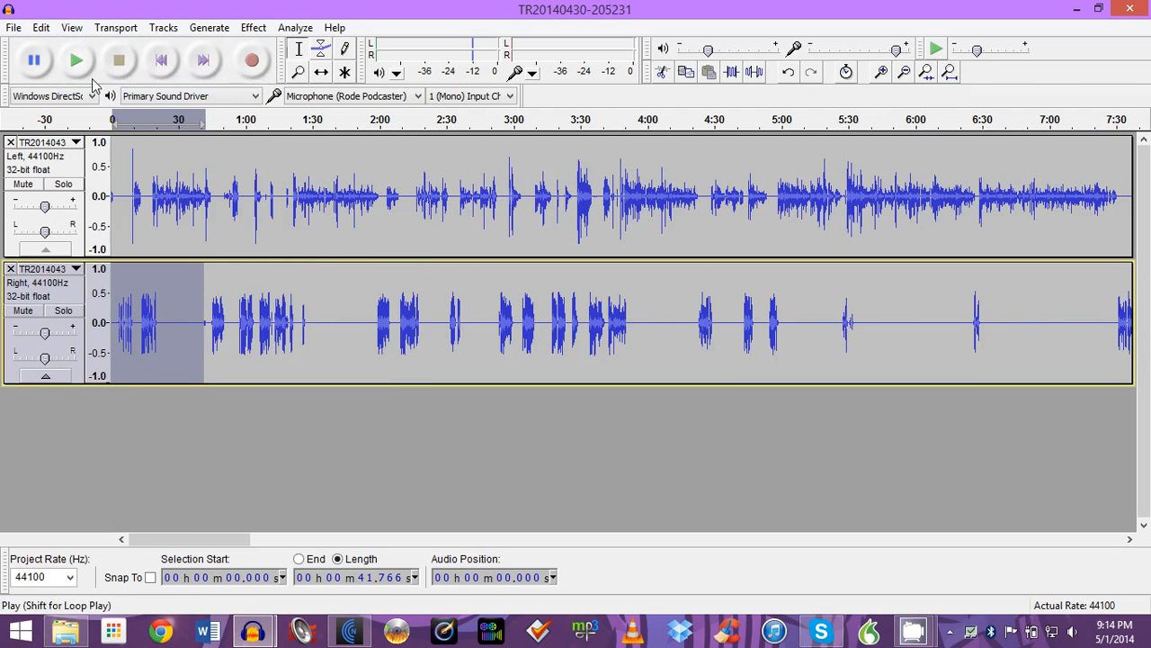
pyautogui.click(72, 27)
pyautogui.click(108, 83)
pyautogui.click(72, 27)
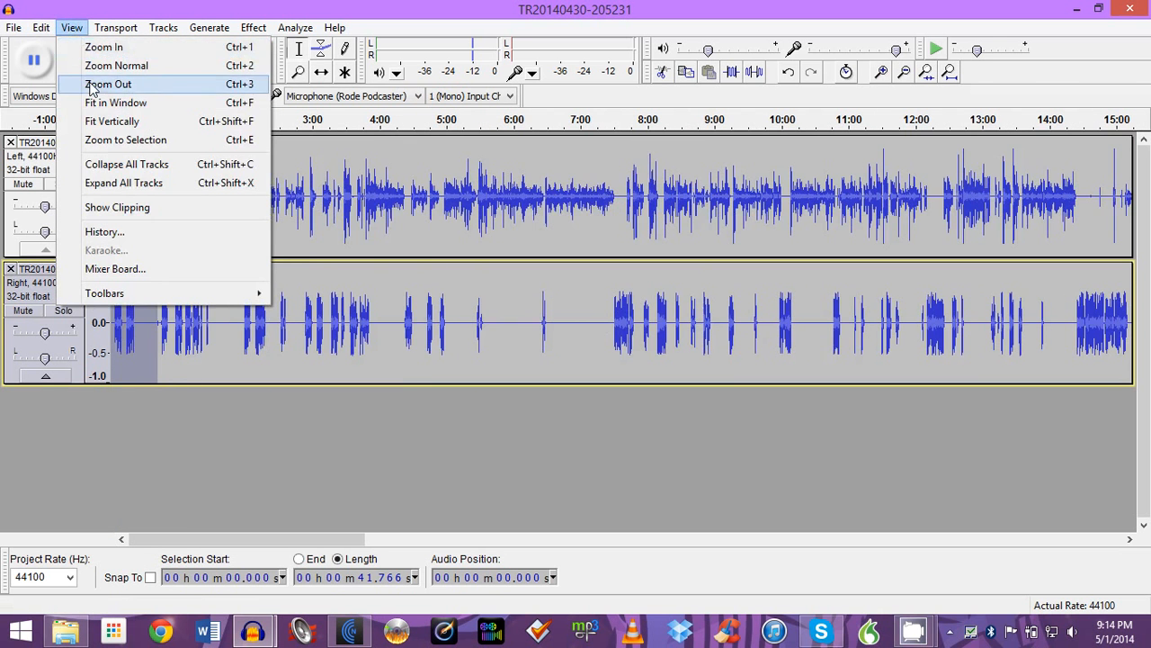
pyautogui.click(99, 83)
pyautogui.click(72, 27)
pyautogui.click(99, 83)
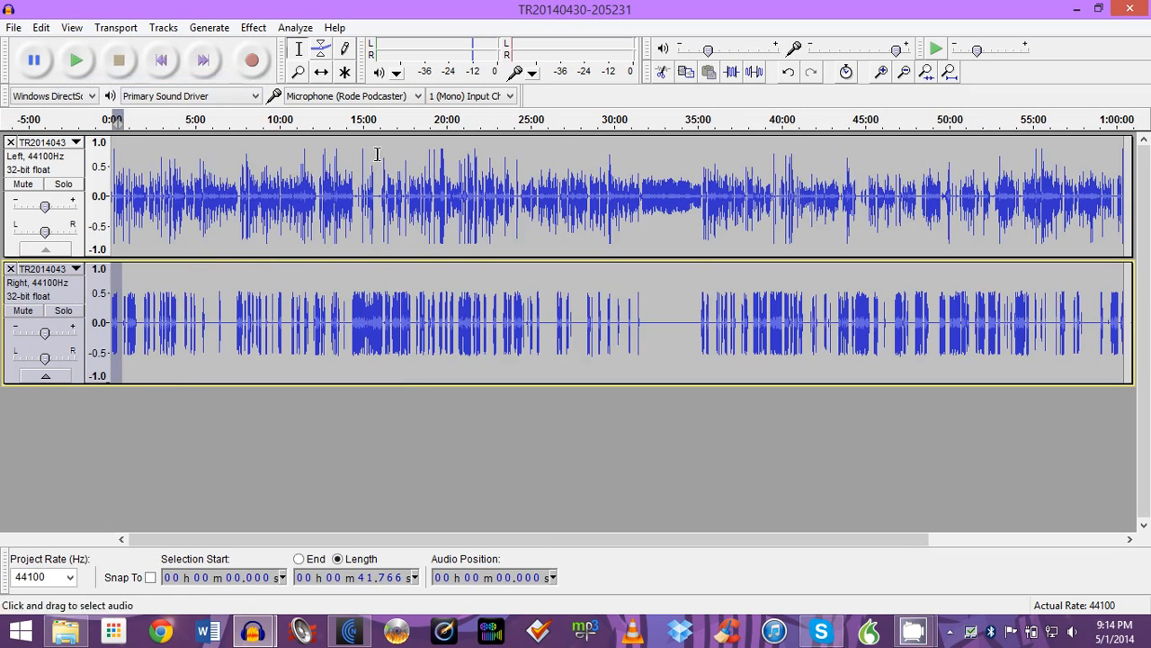
pyautogui.click(72, 27)
pyautogui.click(108, 84)
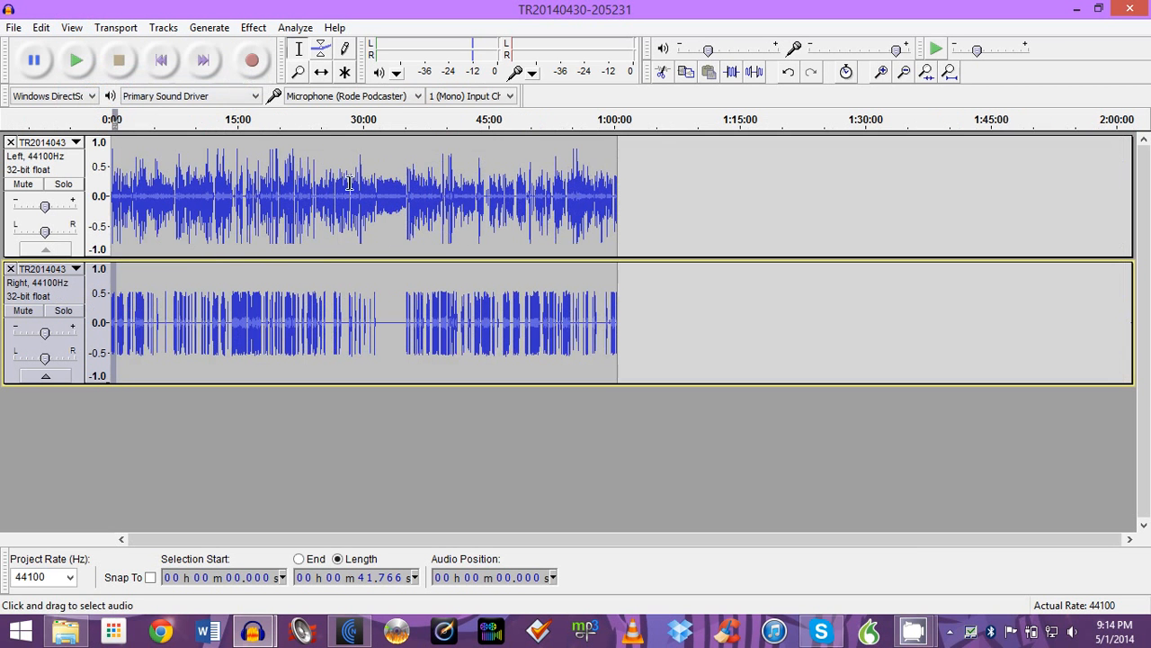
pyautogui.moveTo(619, 300); pyautogui.dragTo(110, 311)
pyautogui.click(677, 324)
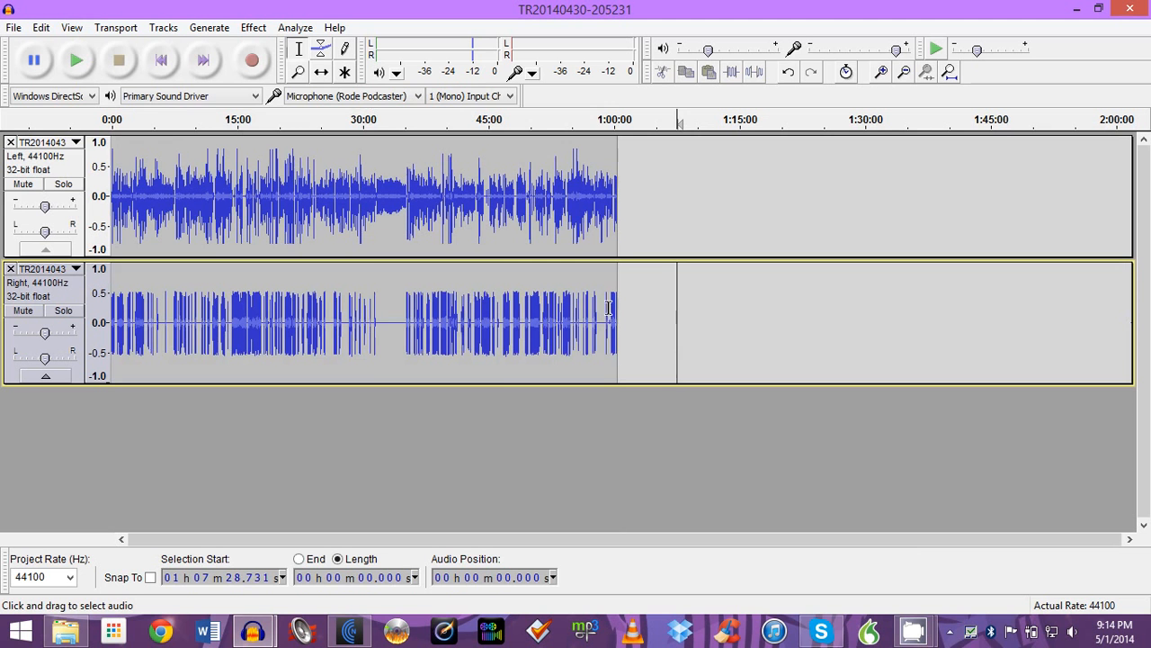
pyautogui.moveTo(618, 306); pyautogui.dragTo(116, 292)
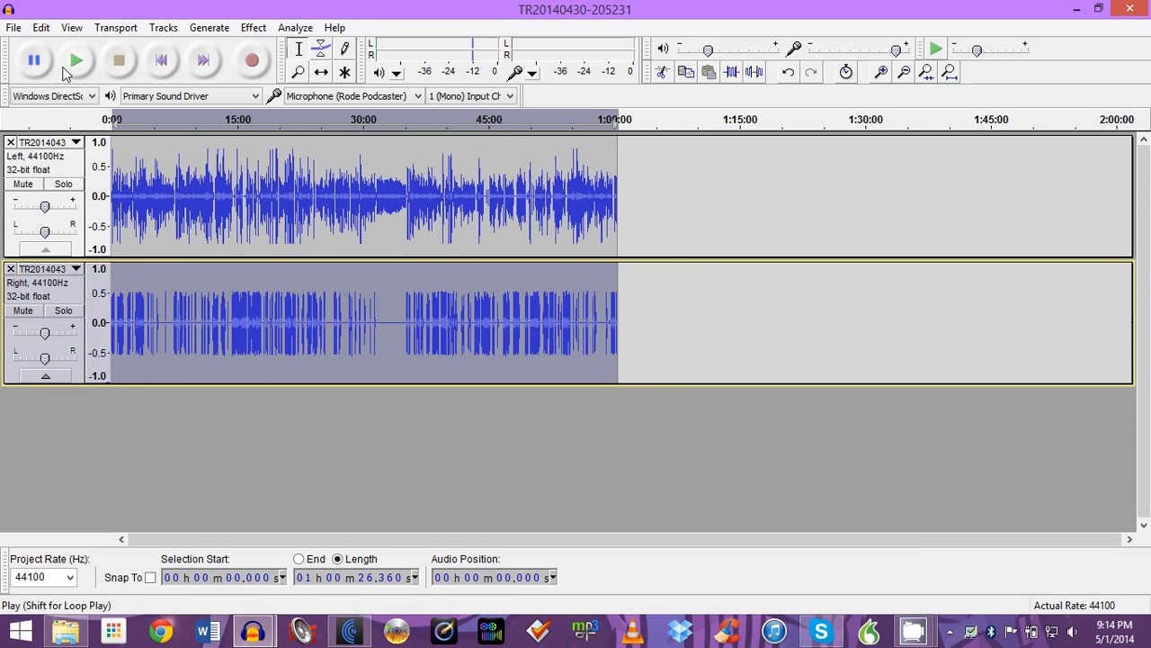
pyautogui.click(41, 27)
pyautogui.click(72, 135)
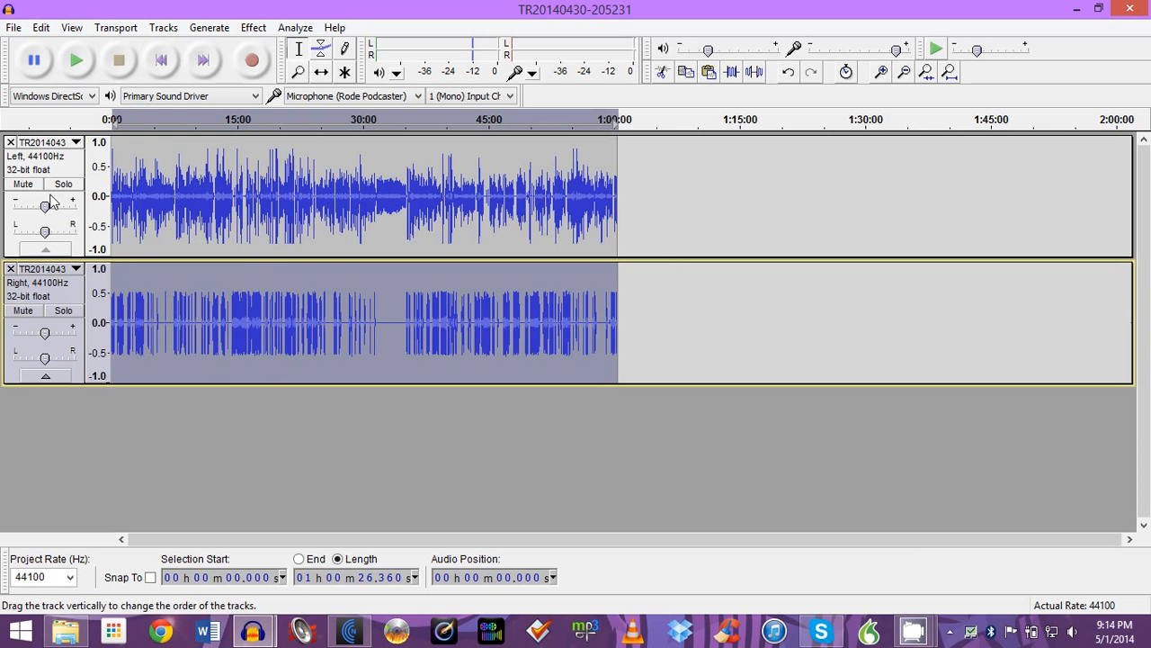
pyautogui.click(41, 27)
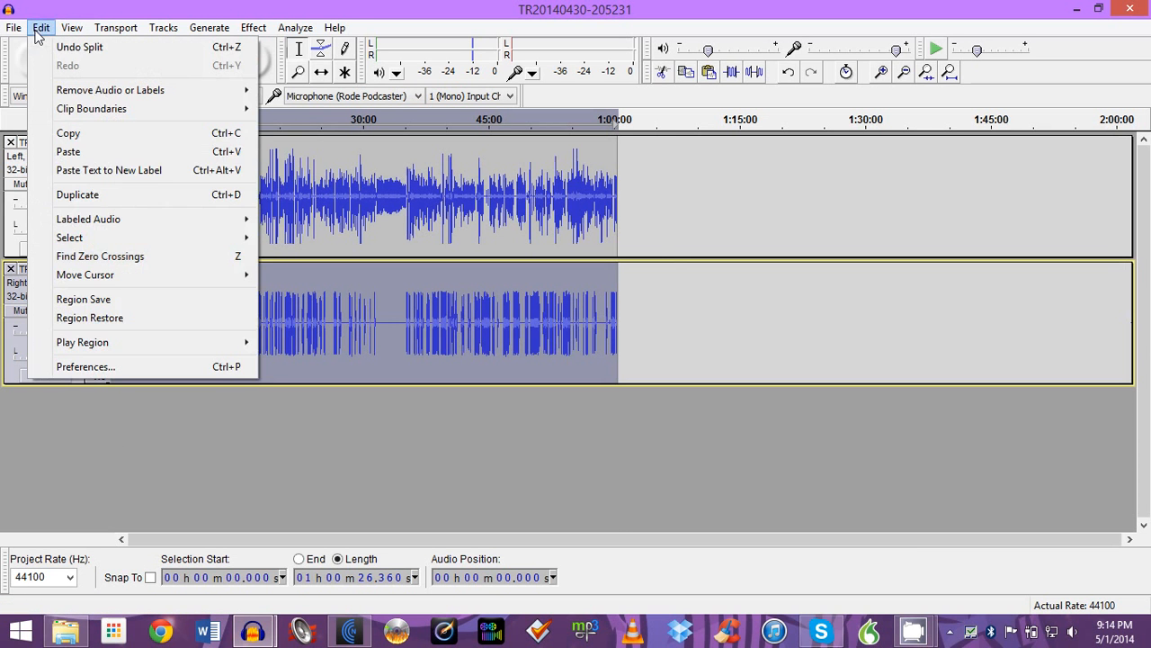
pyautogui.click(78, 194)
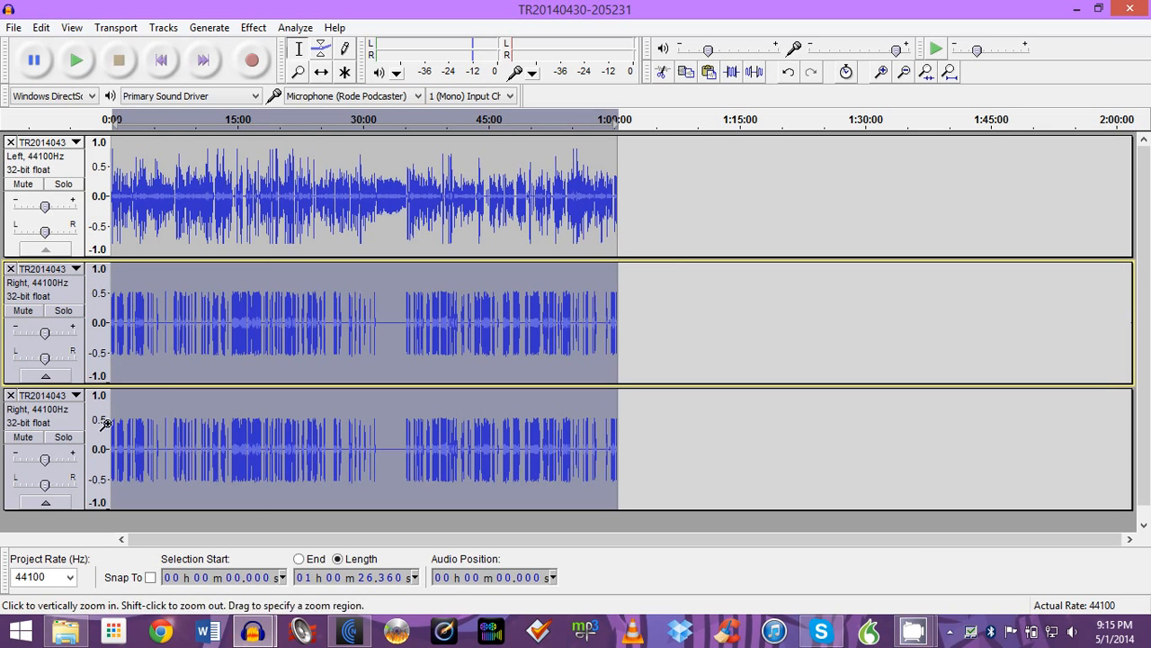
# - Cut the first 1.414 seconds of silence from the start of the duplicated right-channel track
pyautogui.click(71, 27)
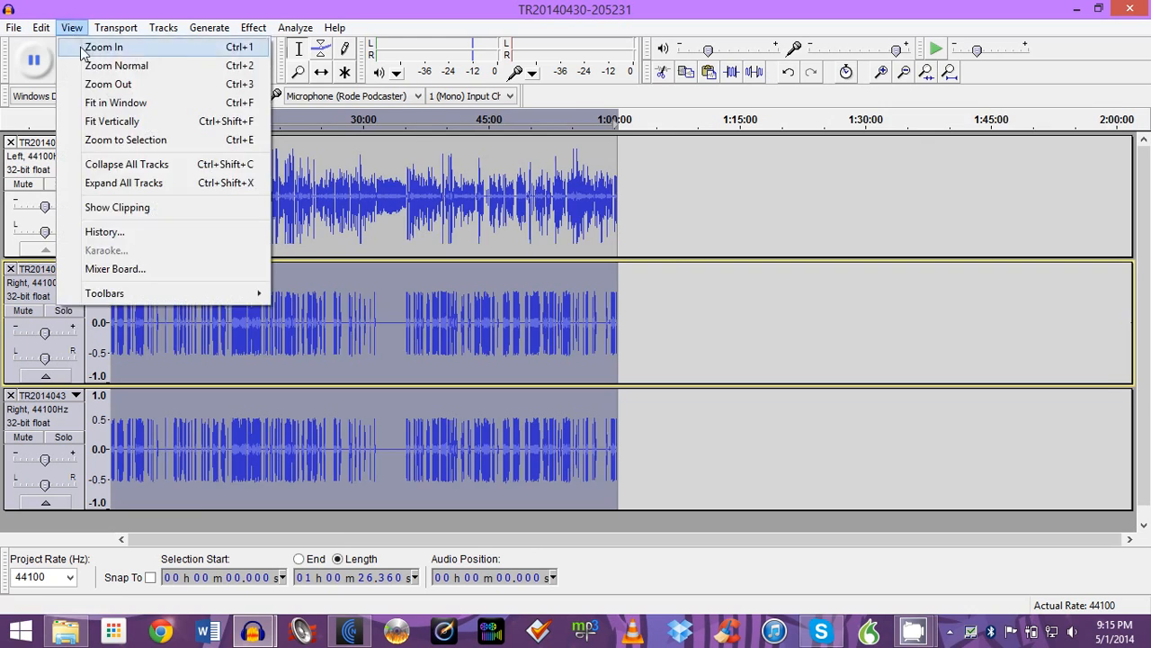
pyautogui.click(99, 43)
pyautogui.click(71, 27)
pyautogui.click(99, 43)
pyautogui.click(71, 27)
pyautogui.click(99, 43)
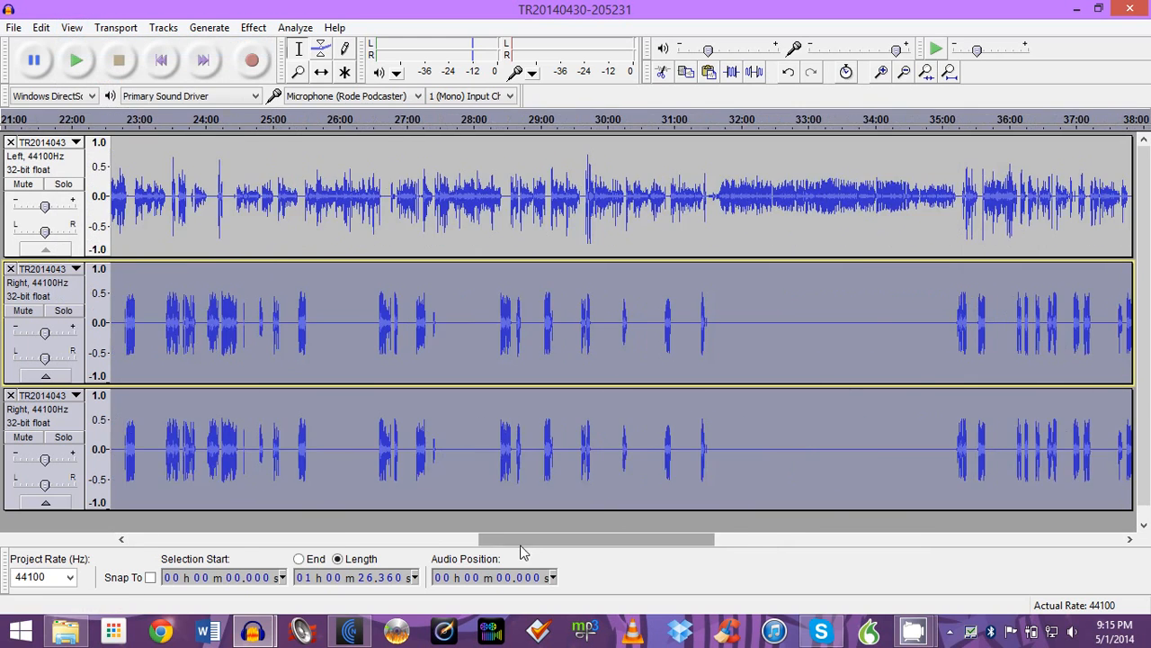
pyautogui.moveTo(526, 539); pyautogui.dragTo(176, 540)
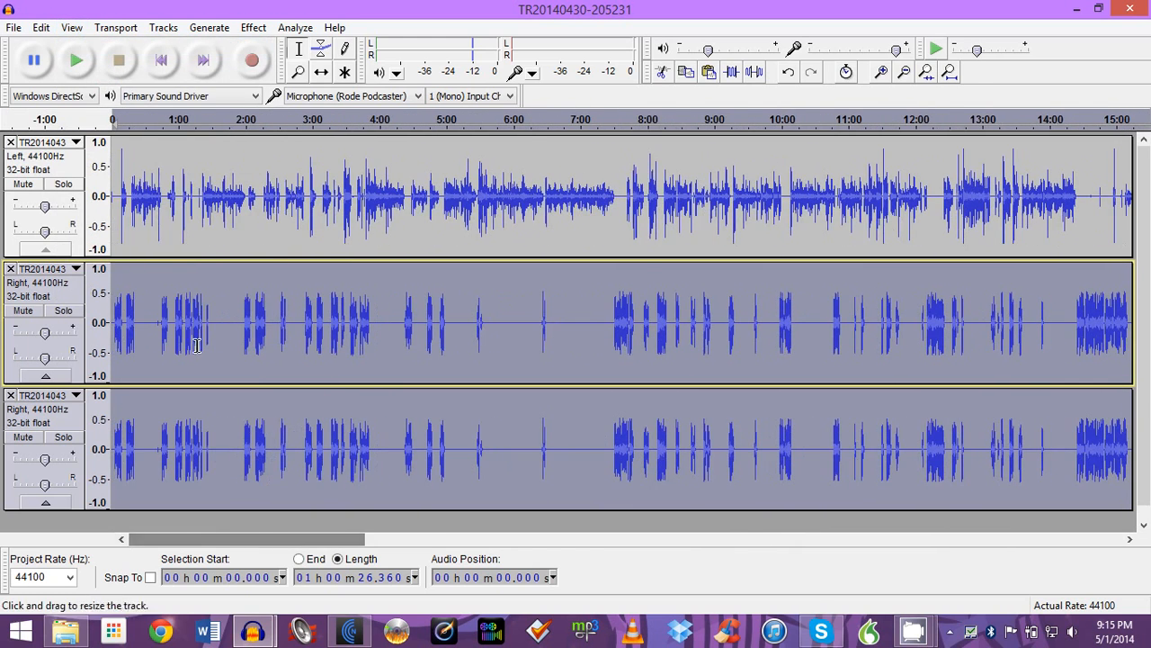
pyautogui.click(71, 27)
pyautogui.click(99, 47)
pyautogui.click(72, 27)
pyautogui.click(95, 47)
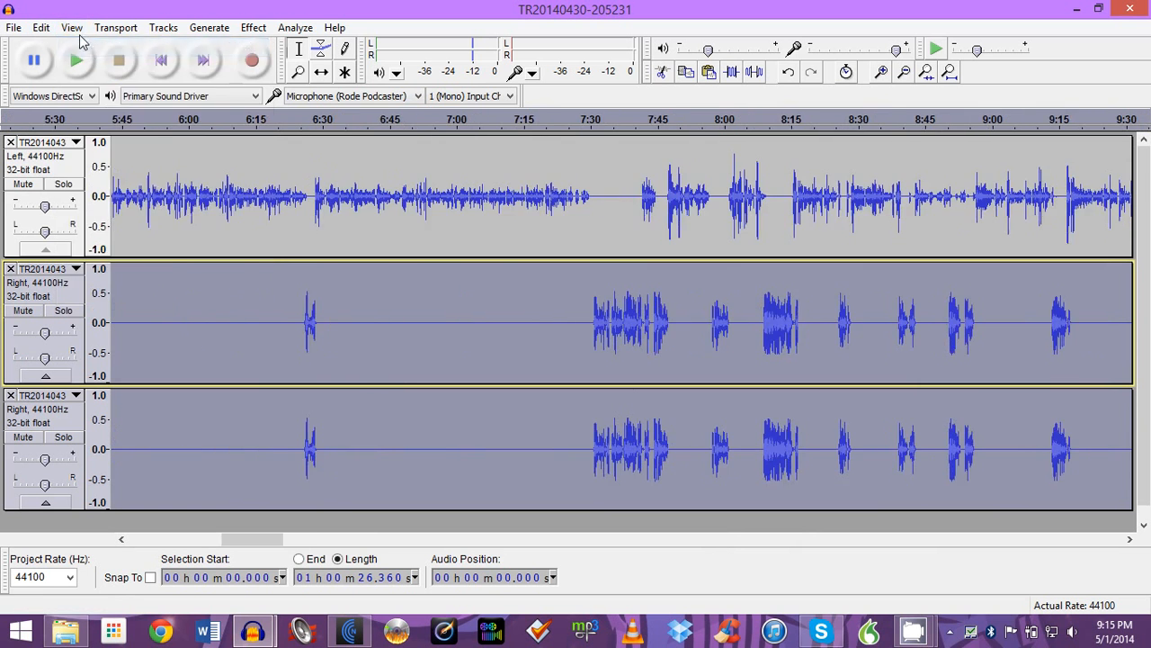
pyautogui.click(71, 27)
pyautogui.click(94, 47)
pyautogui.click(71, 27)
pyautogui.click(85, 49)
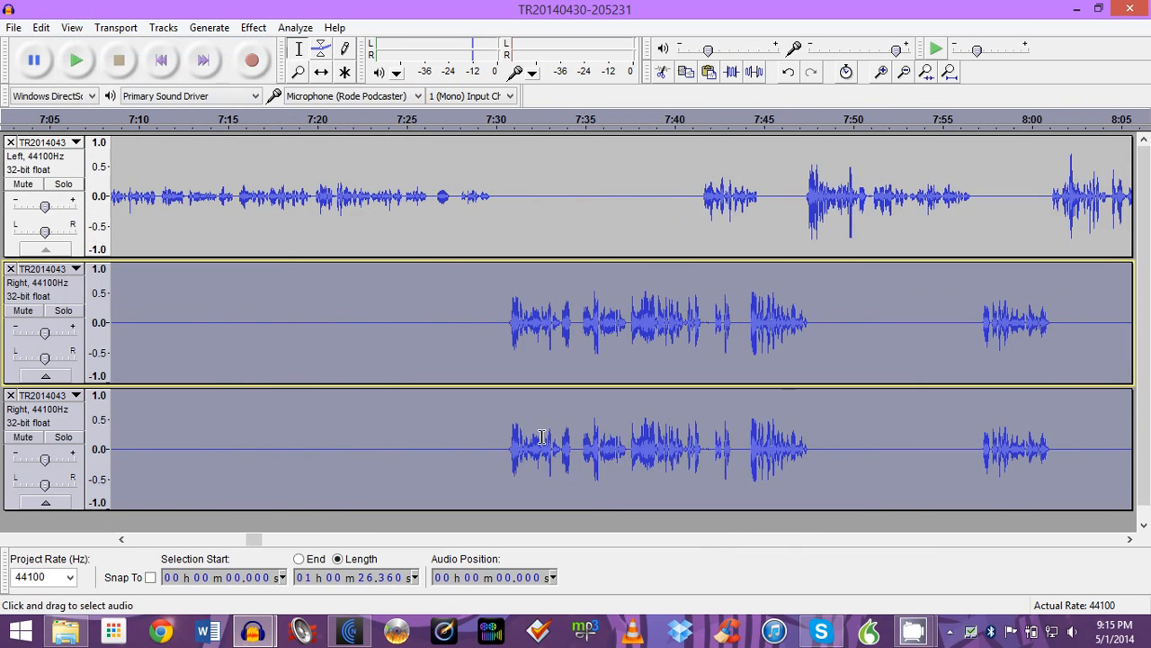
pyautogui.moveTo(257, 540); pyautogui.dragTo(122, 544)
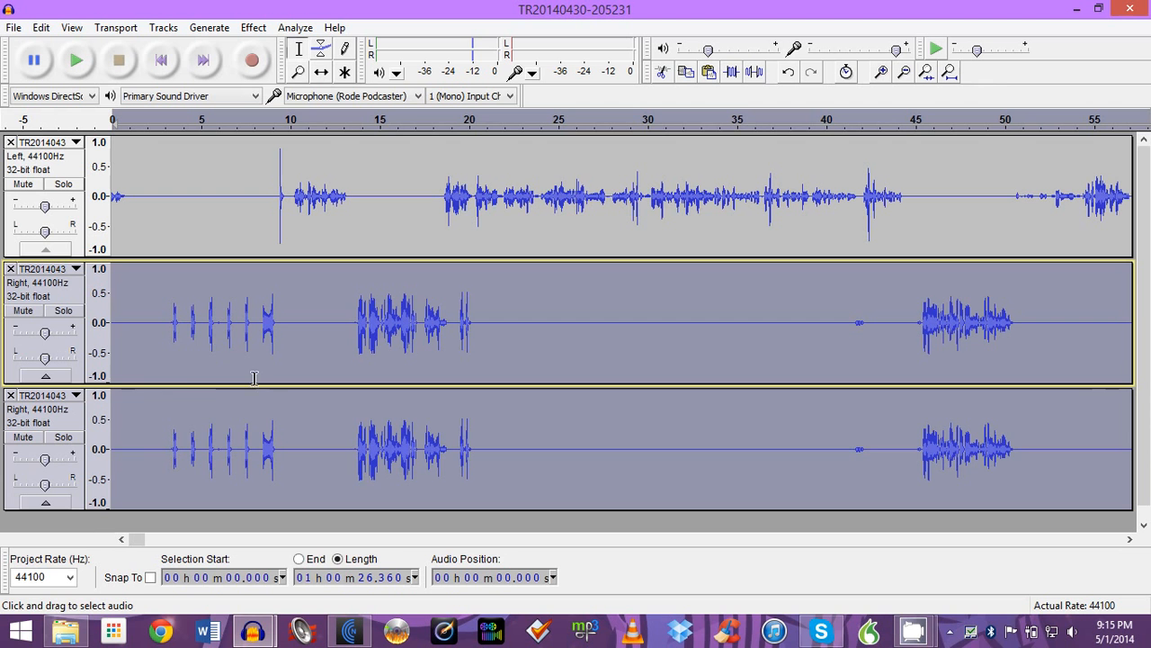
pyautogui.moveTo(137, 455); pyautogui.dragTo(108, 455)
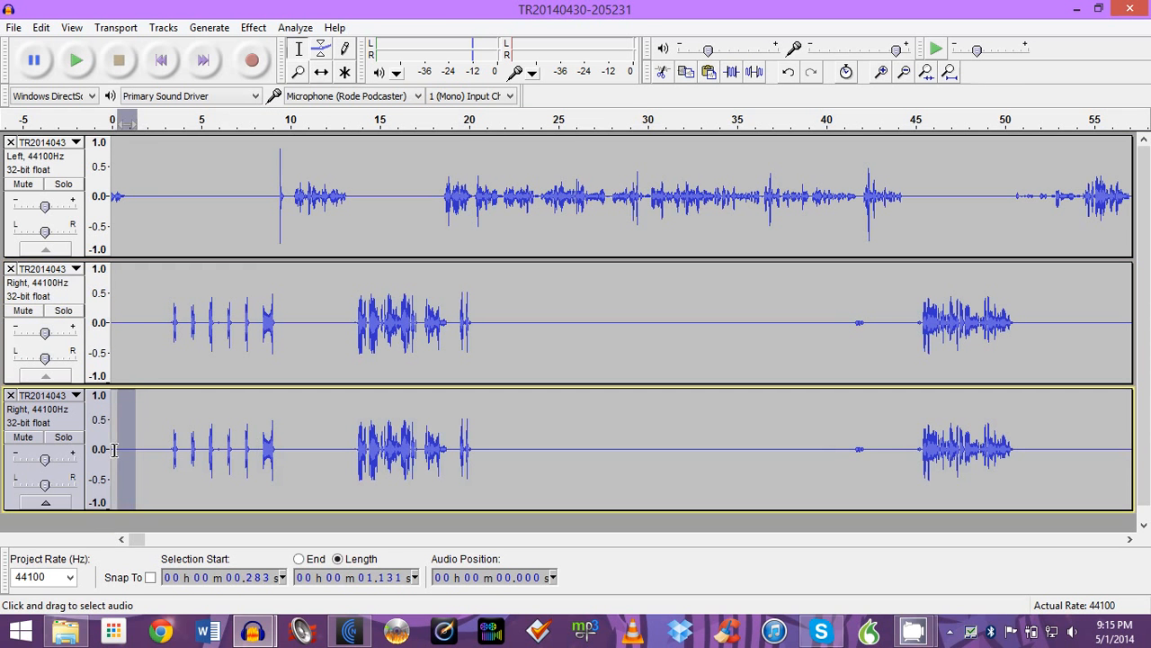
pyautogui.click(662, 72)
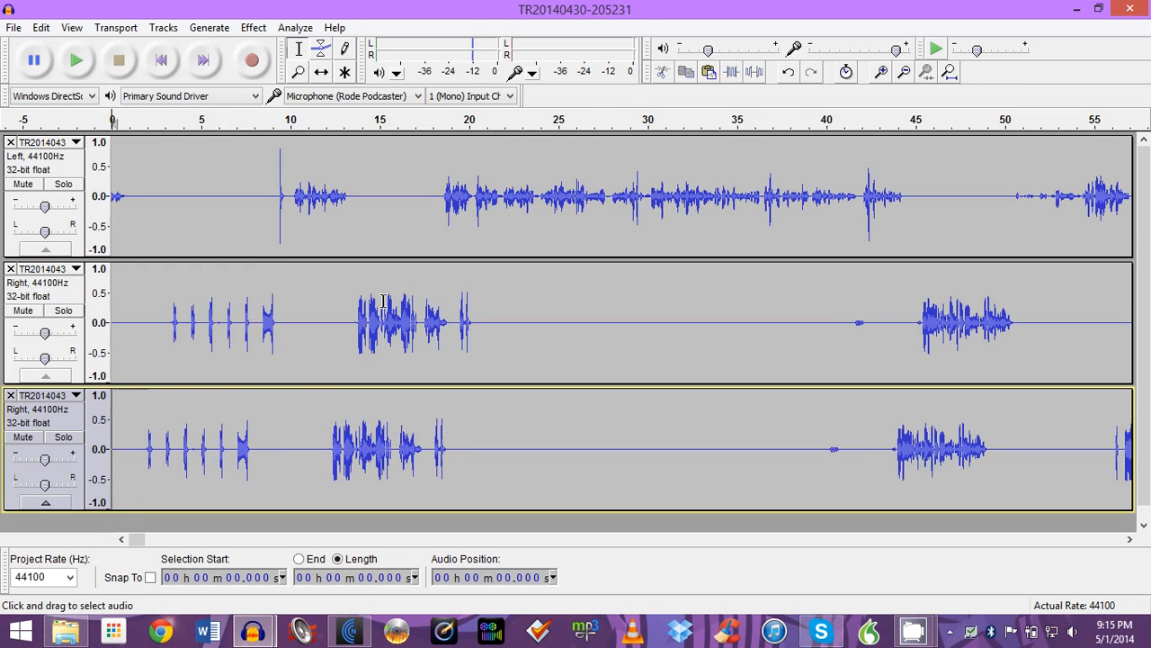
# - Undo the cut on the duplicated track and remove the original right-channel track so that only the duplicate is kept
pyautogui.click(41, 27)
pyautogui.click(49, 43)
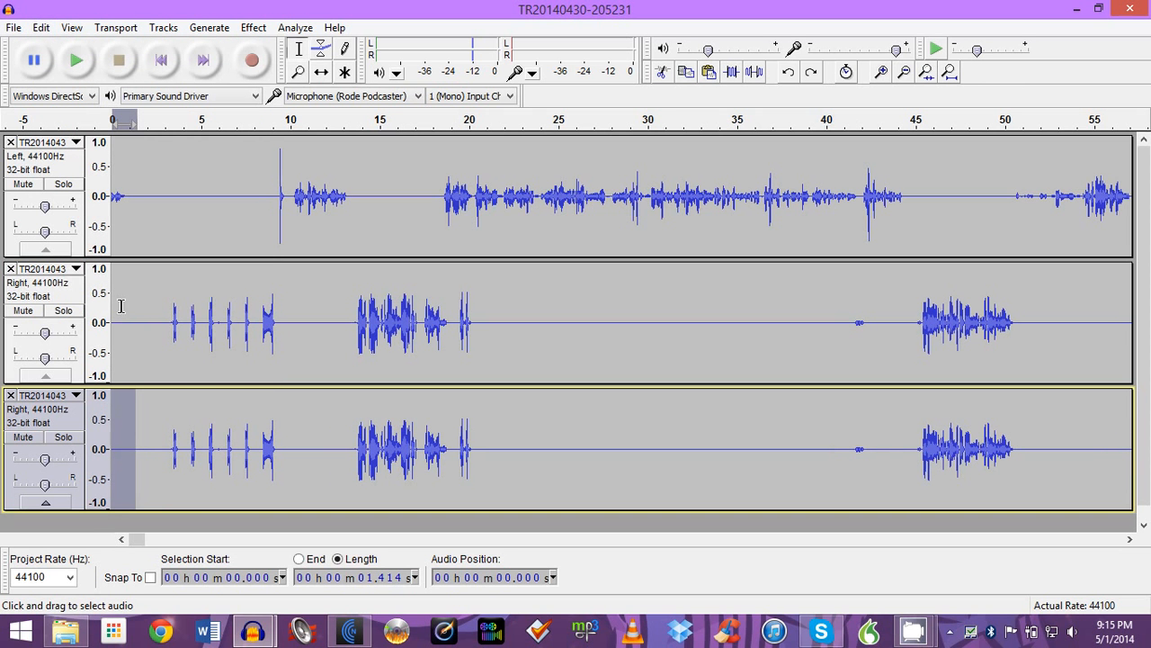
pyautogui.click(10, 269)
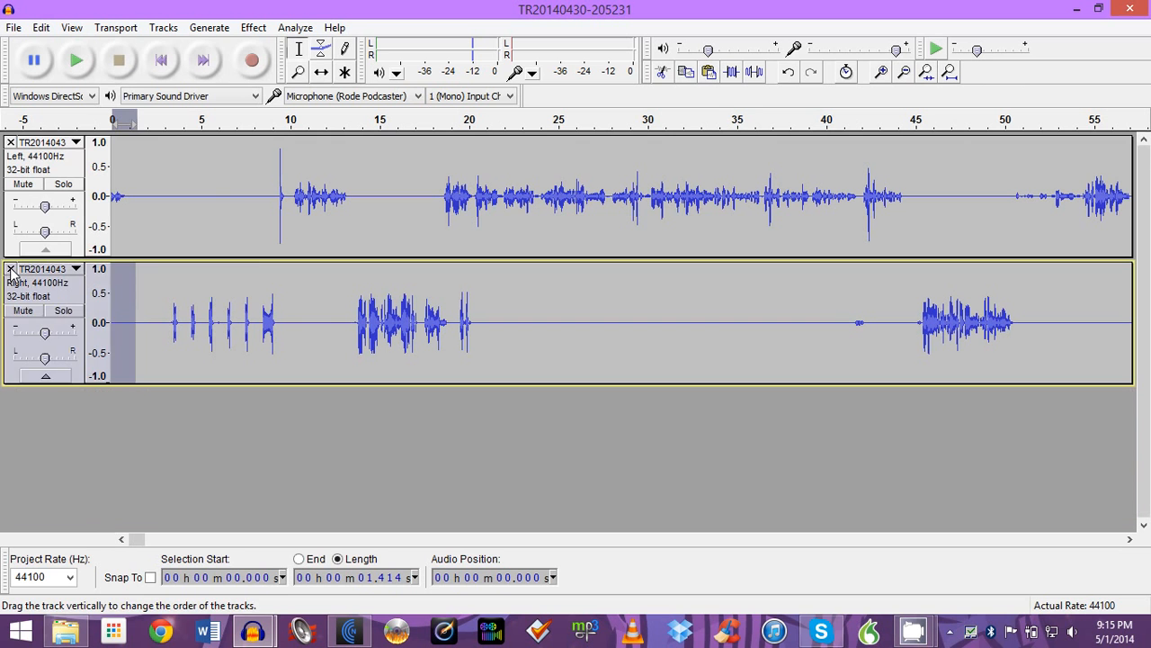
# - Play the split tracks from about 2.9 seconds to hear the opening, then stop playback
pyautogui.click(218, 197)
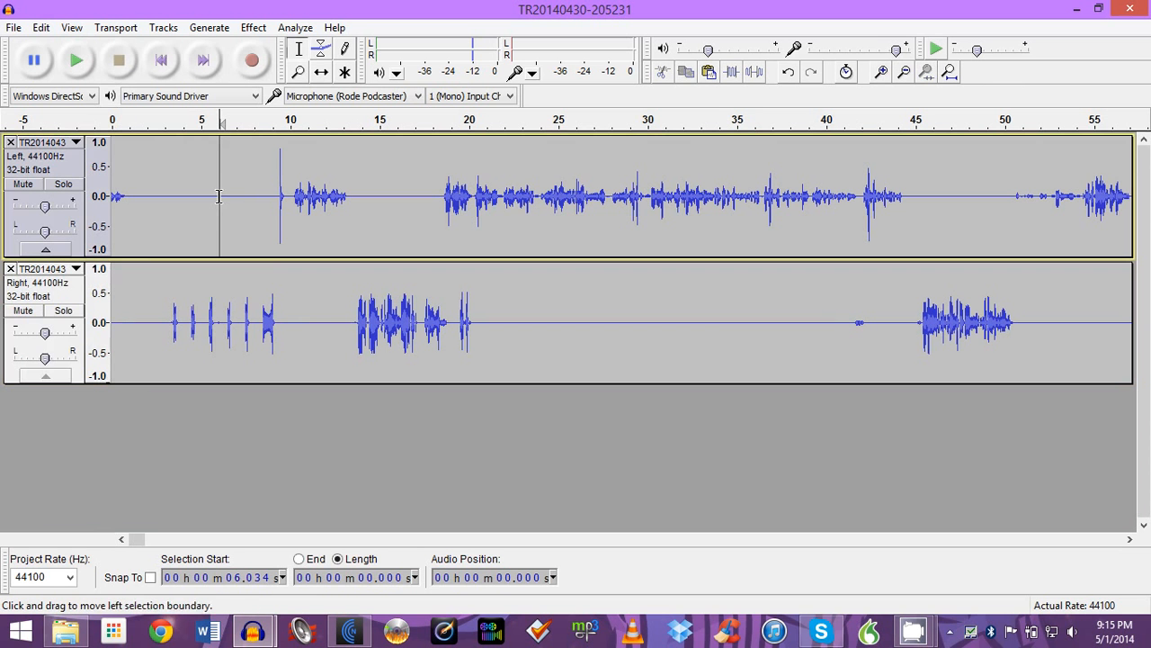
pyautogui.click(278, 322)
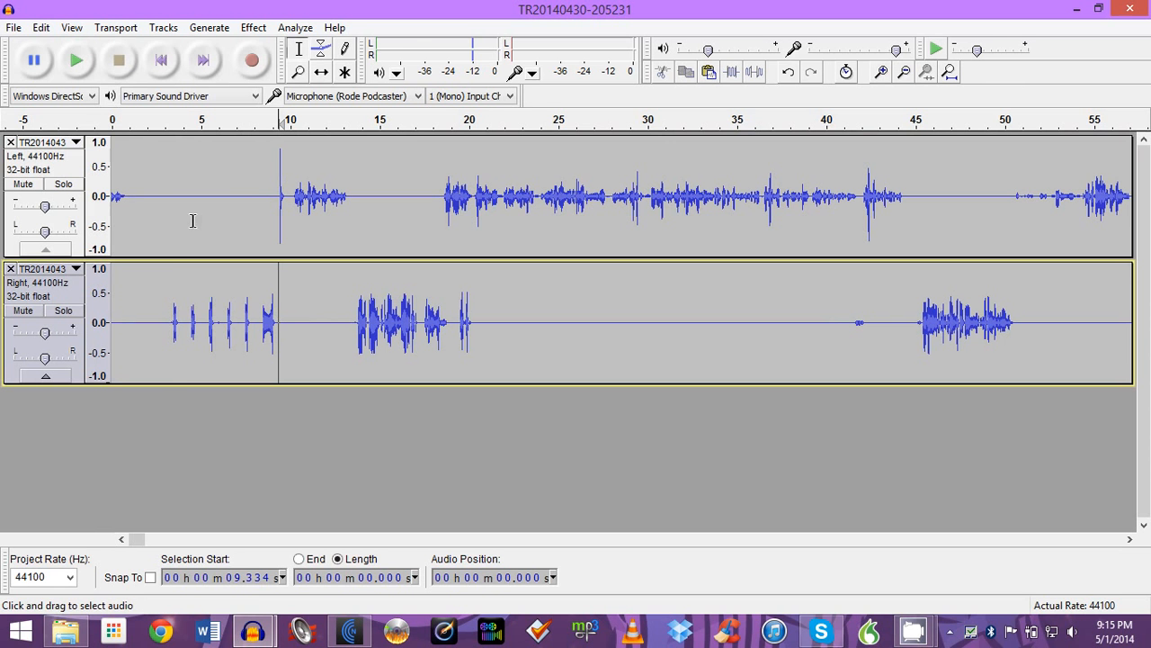
pyautogui.click(163, 126)
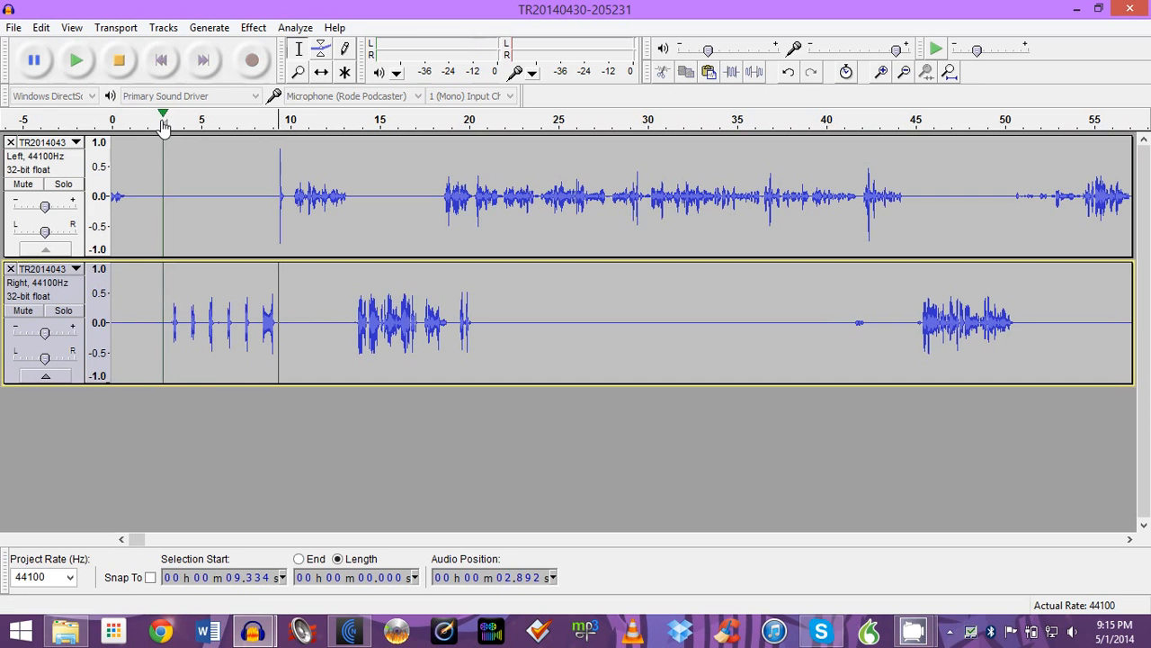
pyautogui.click(113, 68)
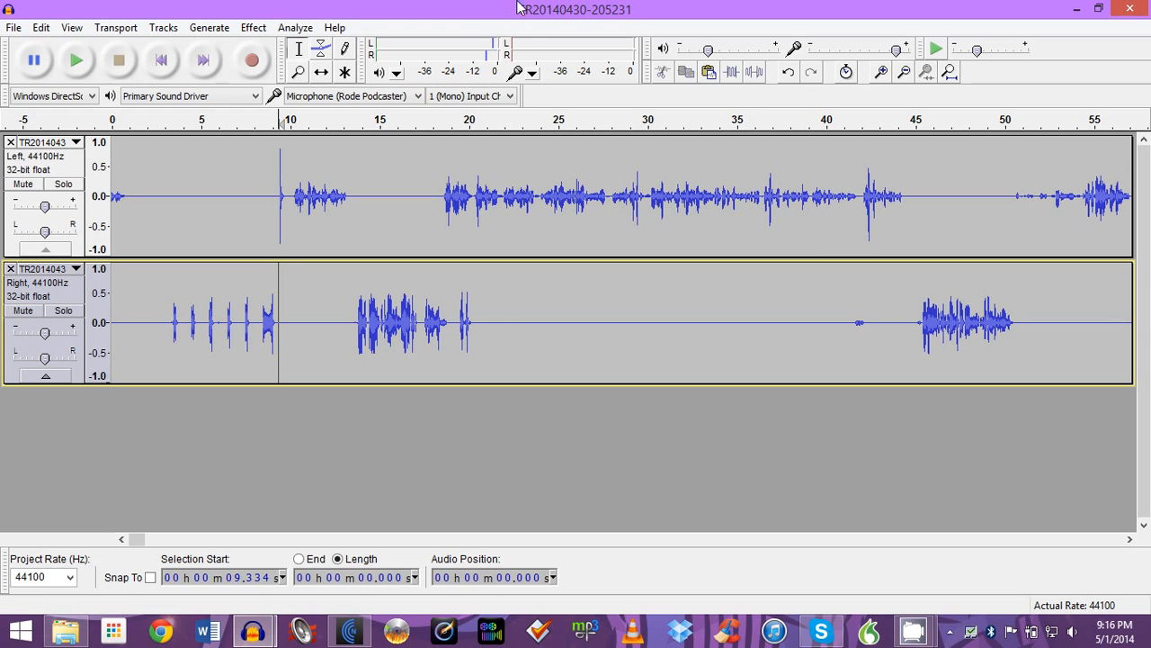
# - Join the left and right tracks into one stereo track and convert the entire track to mono
pyautogui.click(75, 142)
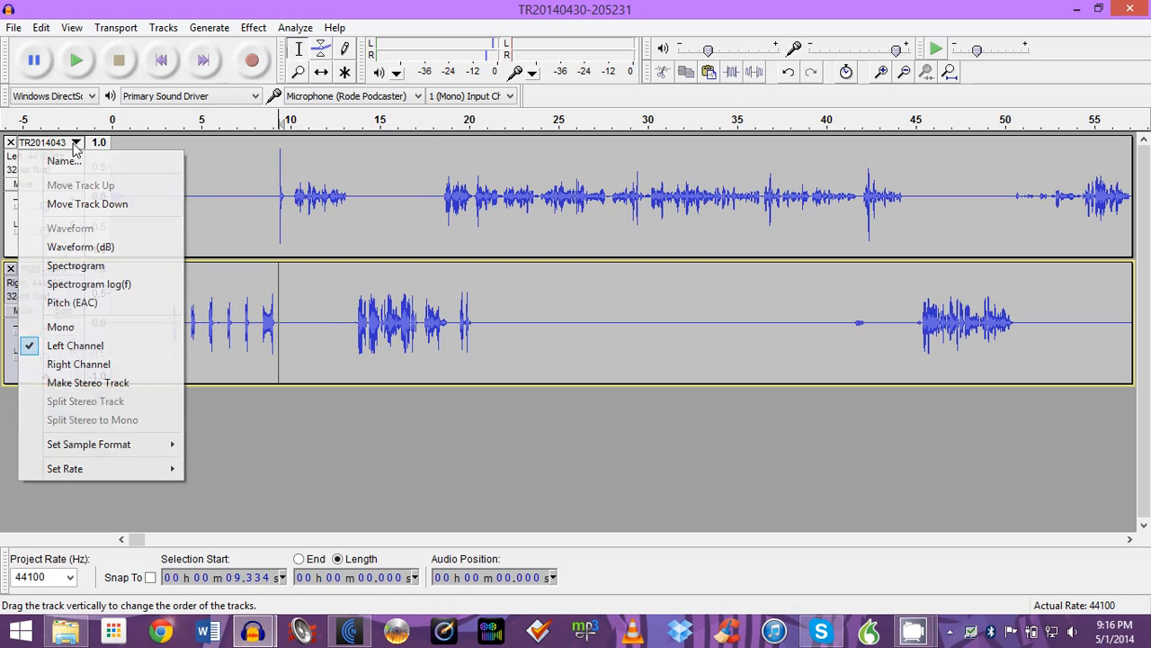
pyautogui.click(92, 384)
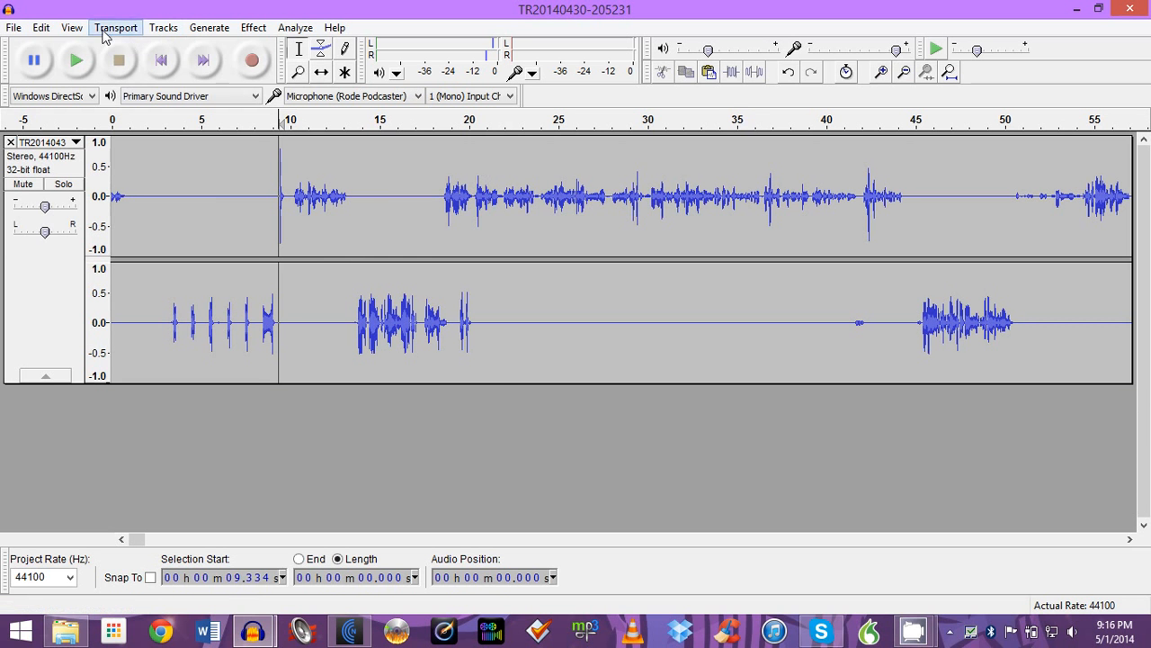
pyautogui.click(41, 28)
pyautogui.moveTo(99, 237)
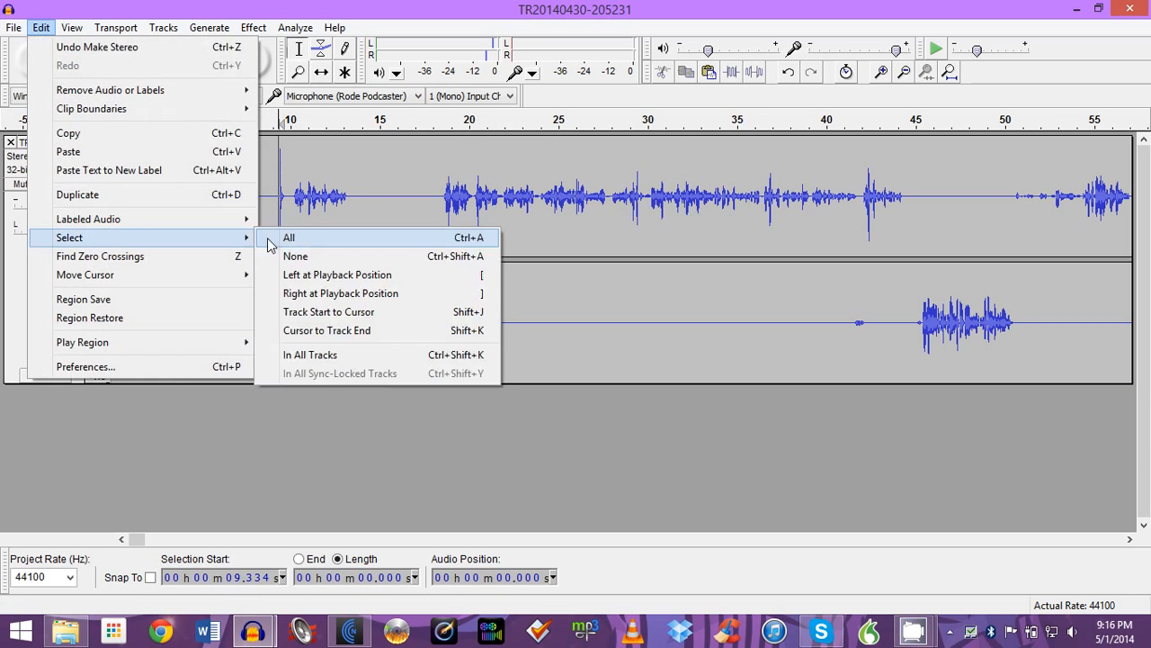
pyautogui.click(274, 237)
pyautogui.click(163, 28)
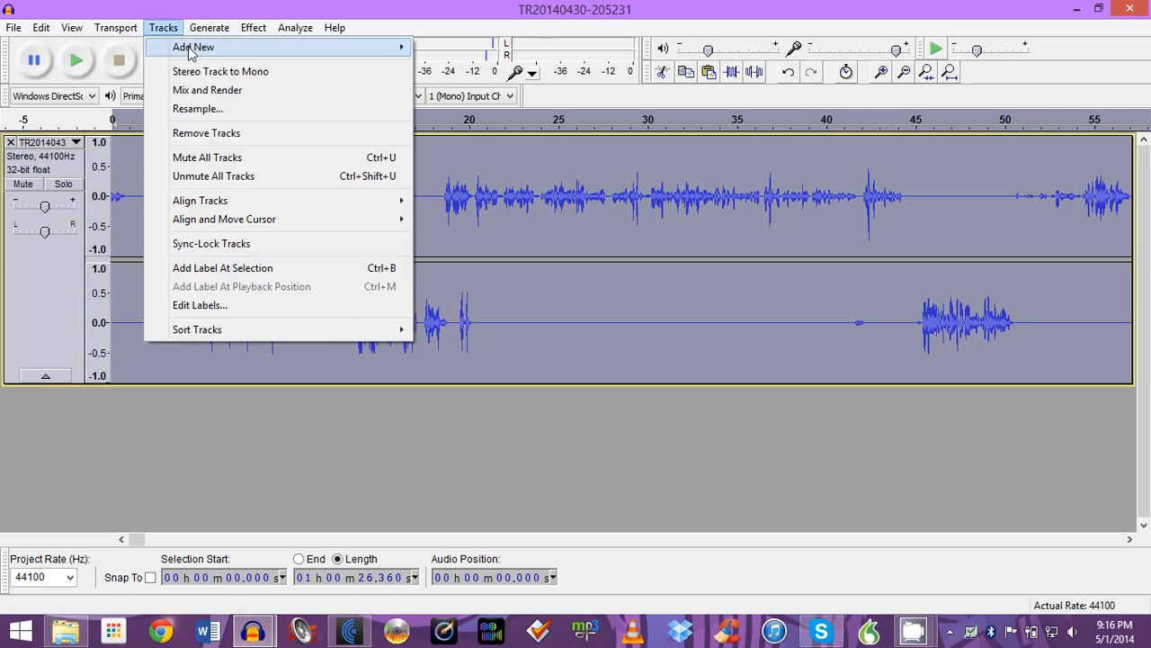
pyautogui.click(206, 71)
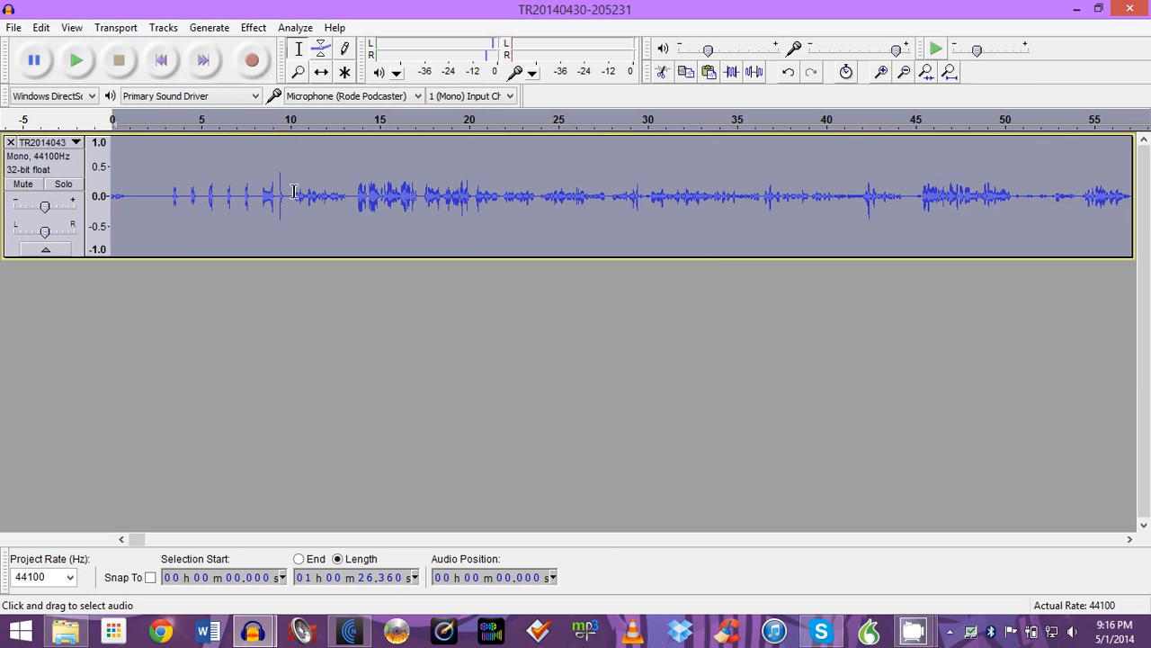
# - Cut the first 9.852 seconds of the mono track and normalize the whole track to a maximum amplitude of -1.2 dB
pyautogui.moveTo(286, 191); pyautogui.dragTo(57, 196)
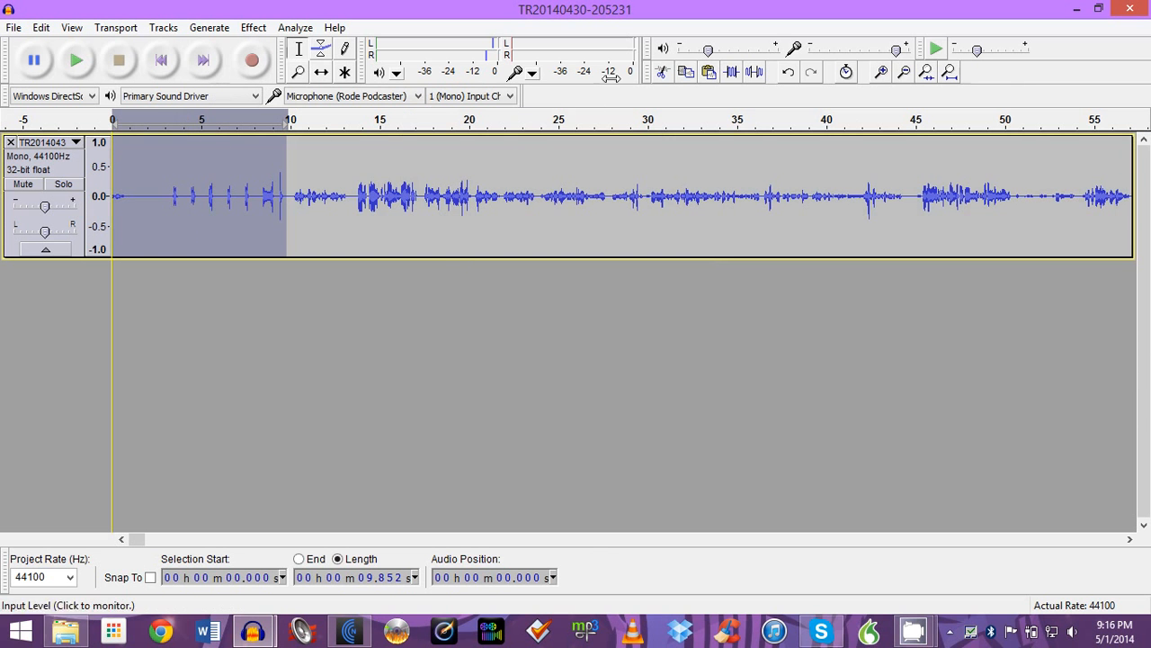
pyautogui.click(661, 73)
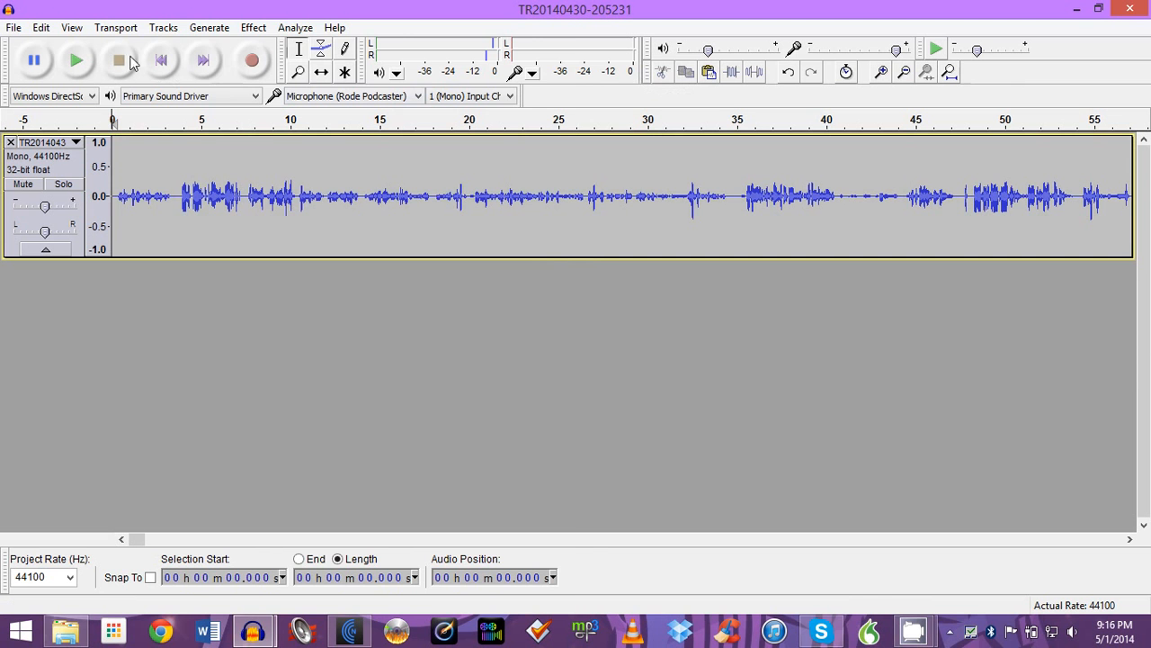
pyautogui.click(253, 28)
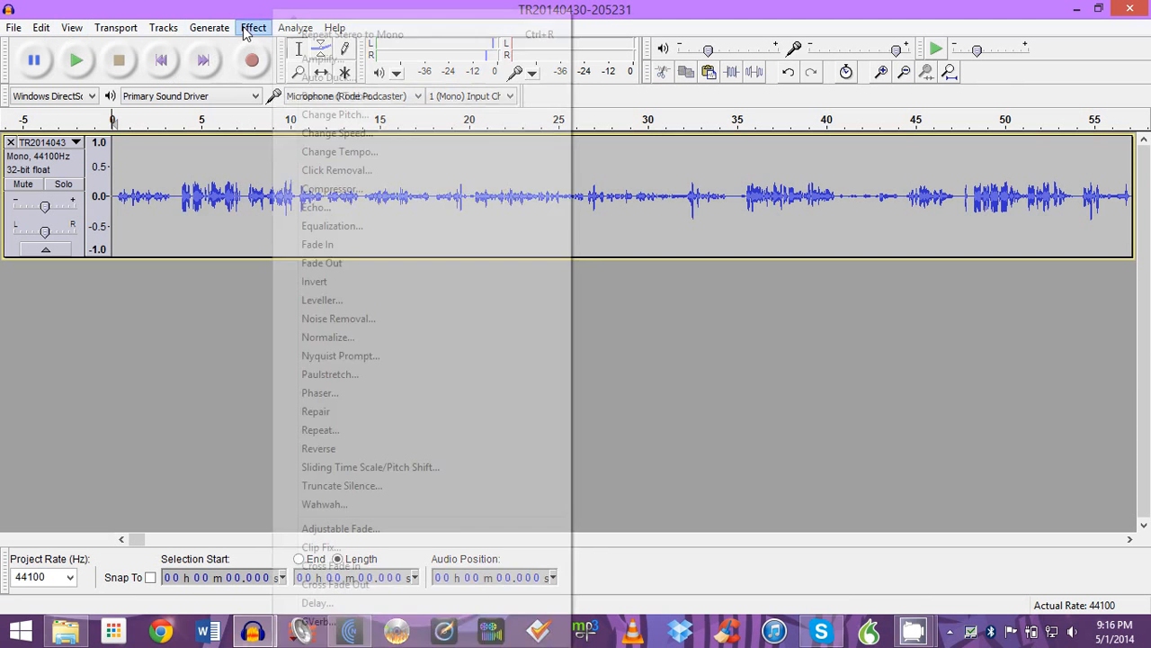
pyautogui.click(350, 338)
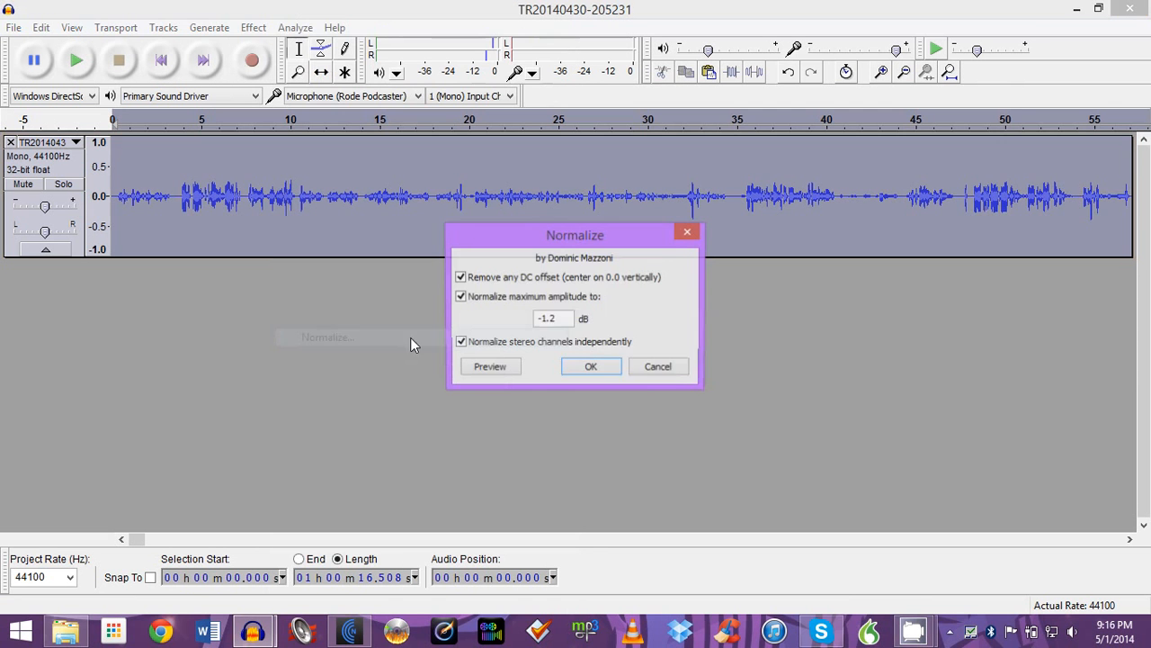
pyautogui.click(598, 376)
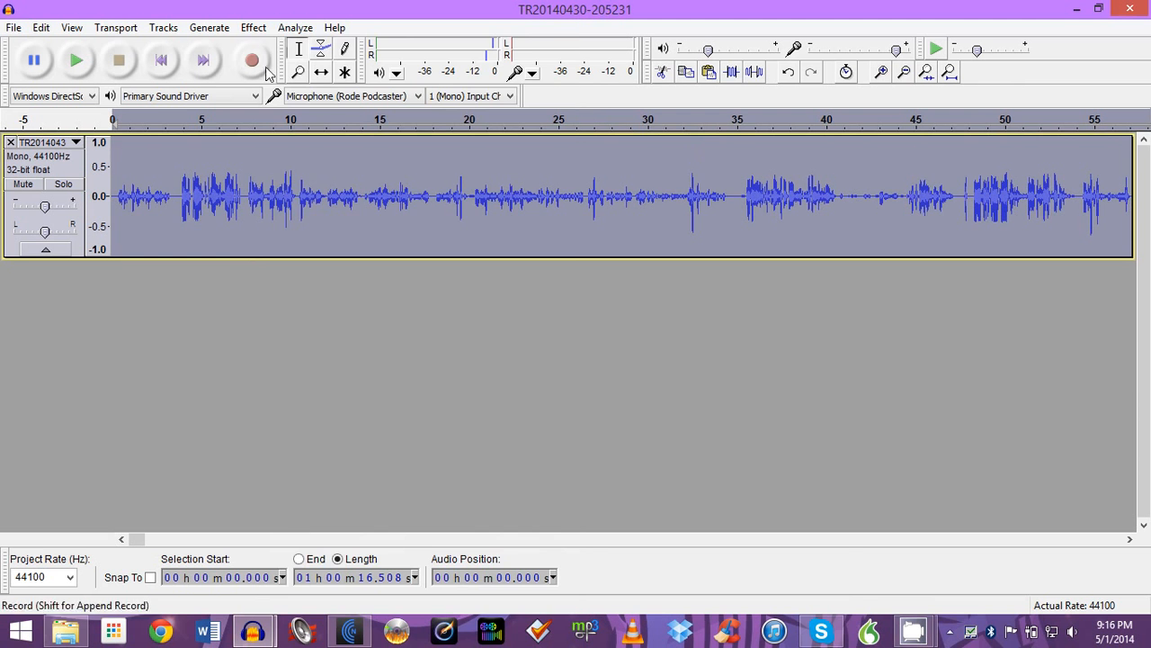
# - Truncate silence across the track with 100 ms minimum, 200 ms maximum, 4:1 compression and a -40 dB threshold
pyautogui.click(247, 30)
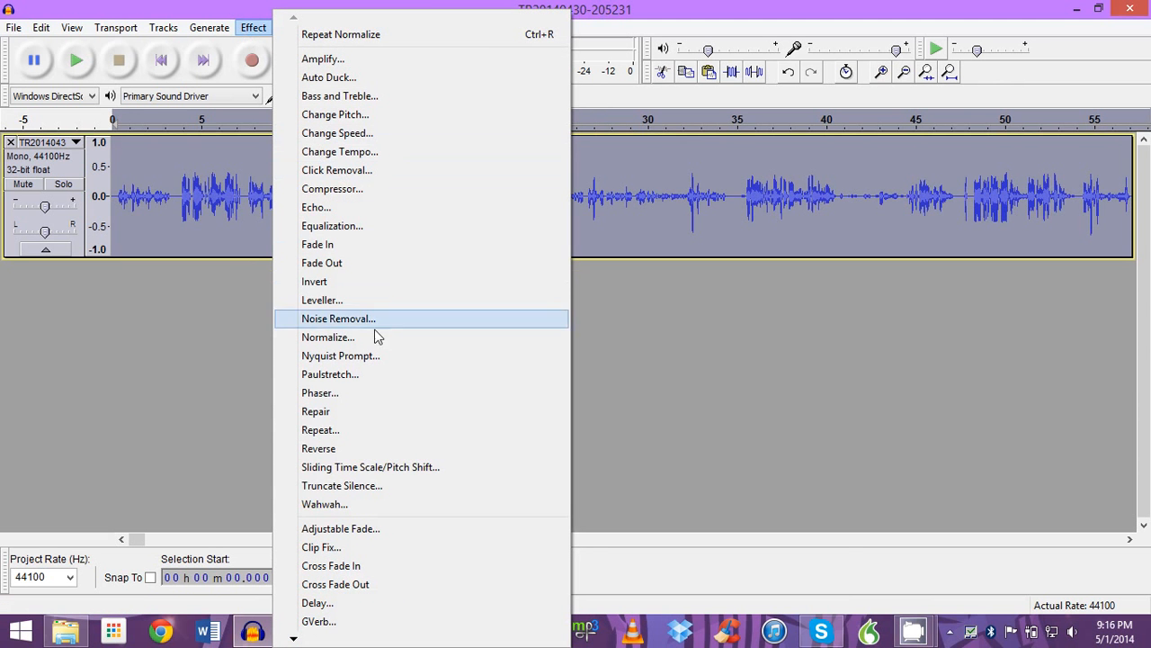
pyautogui.click(358, 487)
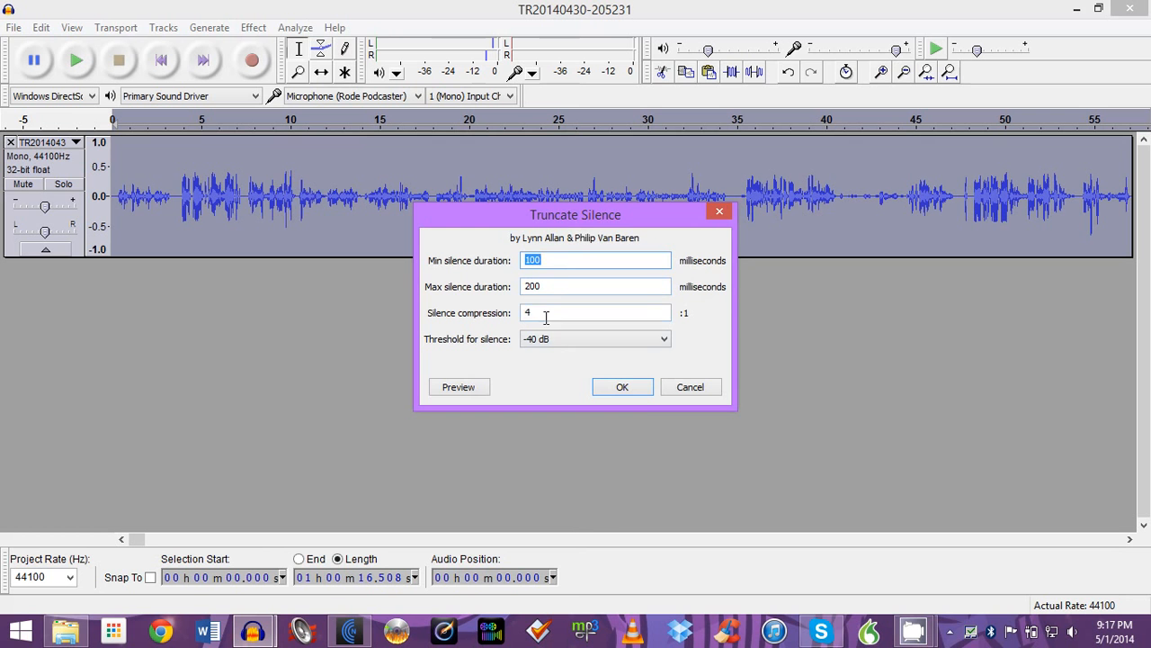
pyautogui.click(622, 387)
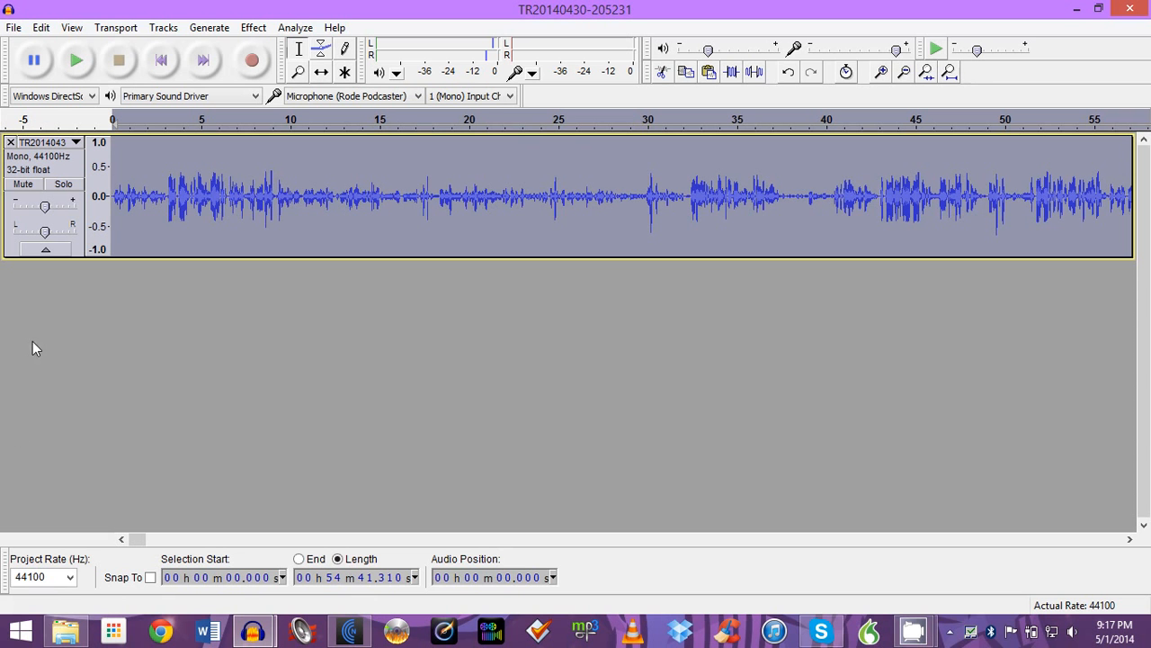
# - Duplicate the mono track and combine the two identical tracks into one stereo track
pyautogui.click(41, 27)
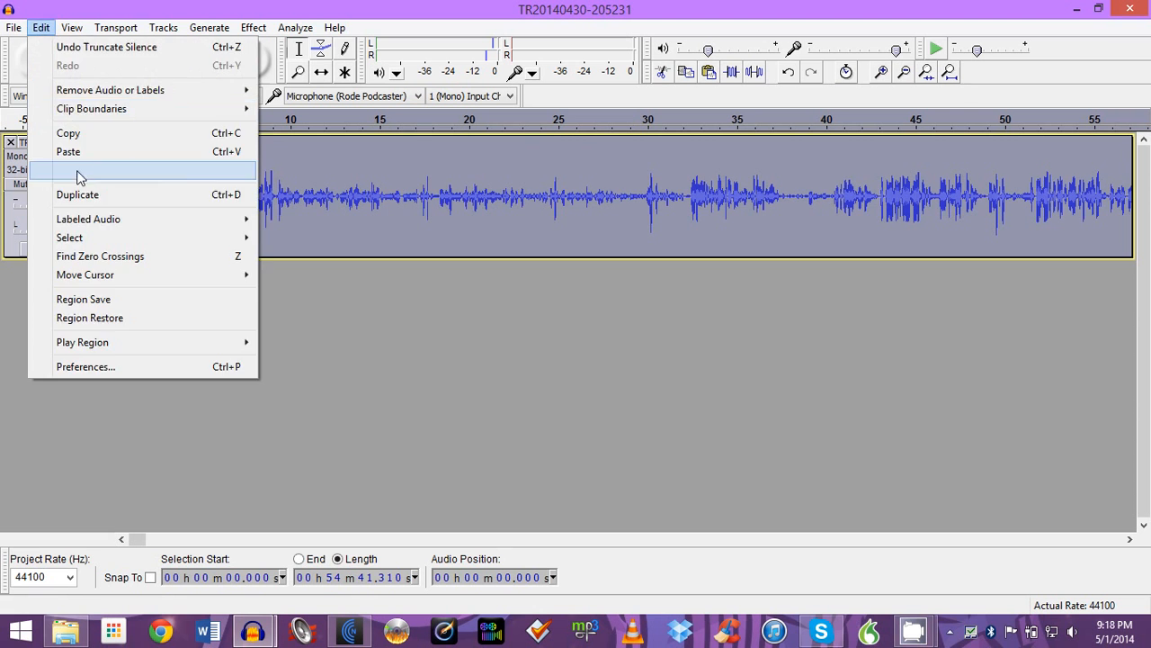
pyautogui.click(79, 192)
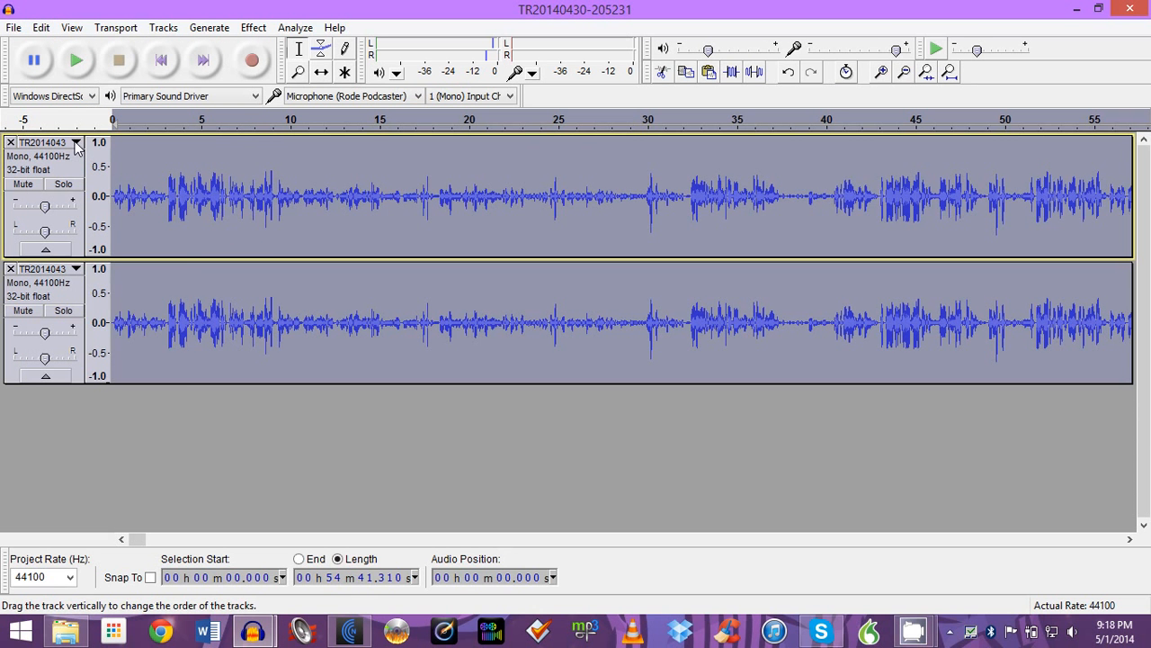
pyautogui.click(76, 143)
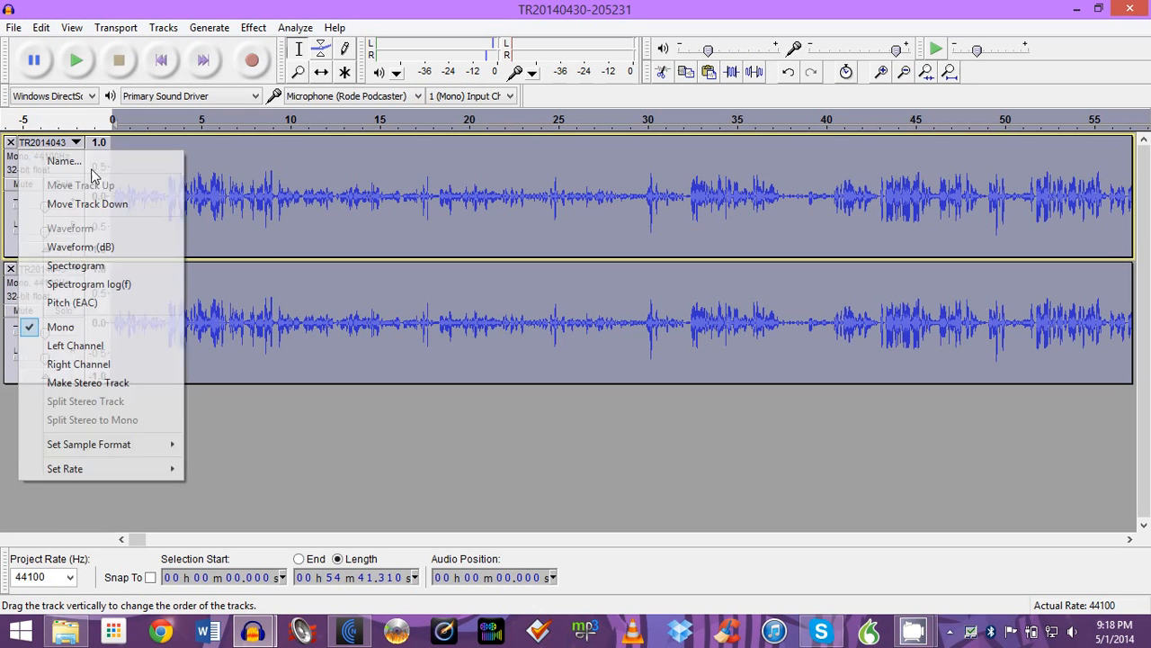
pyautogui.click(128, 382)
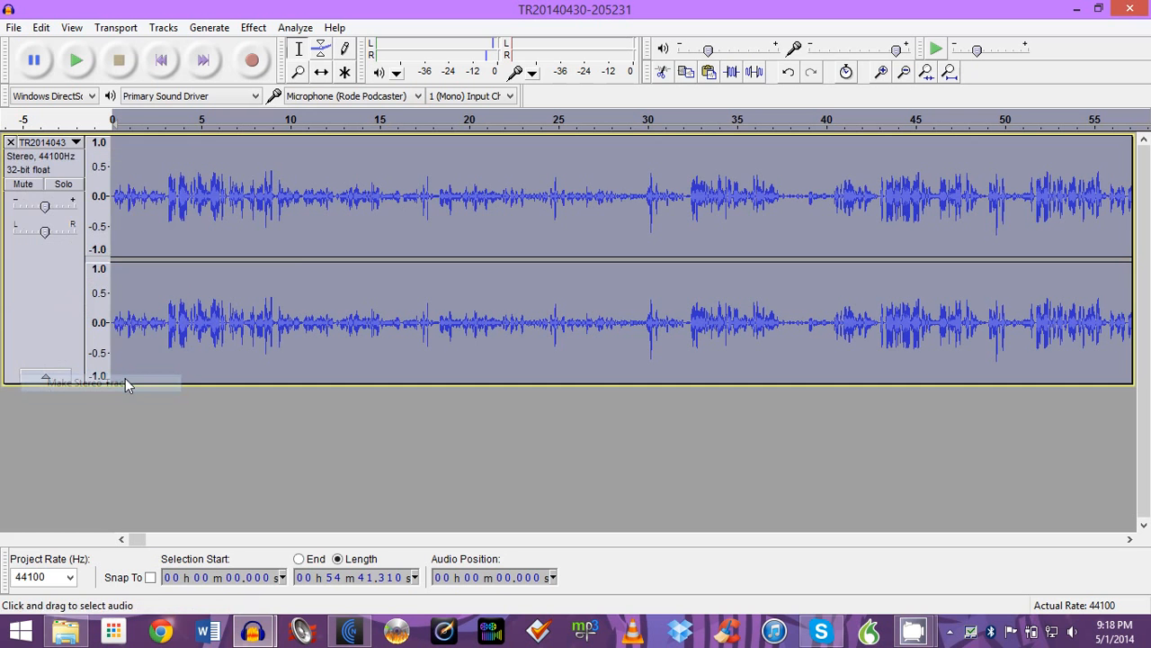
# - Set up an export to the desktop as an MP3 file named PG104
pyautogui.click(13, 28)
pyautogui.click(44, 257)
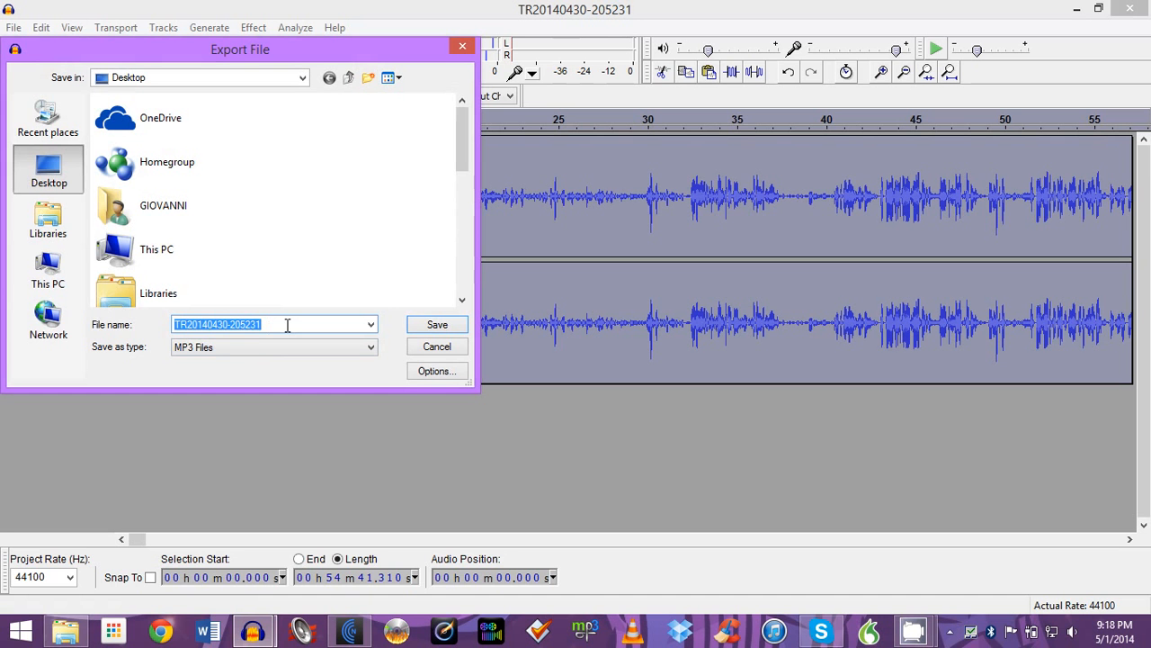
pyautogui.write('Podgodz 104')
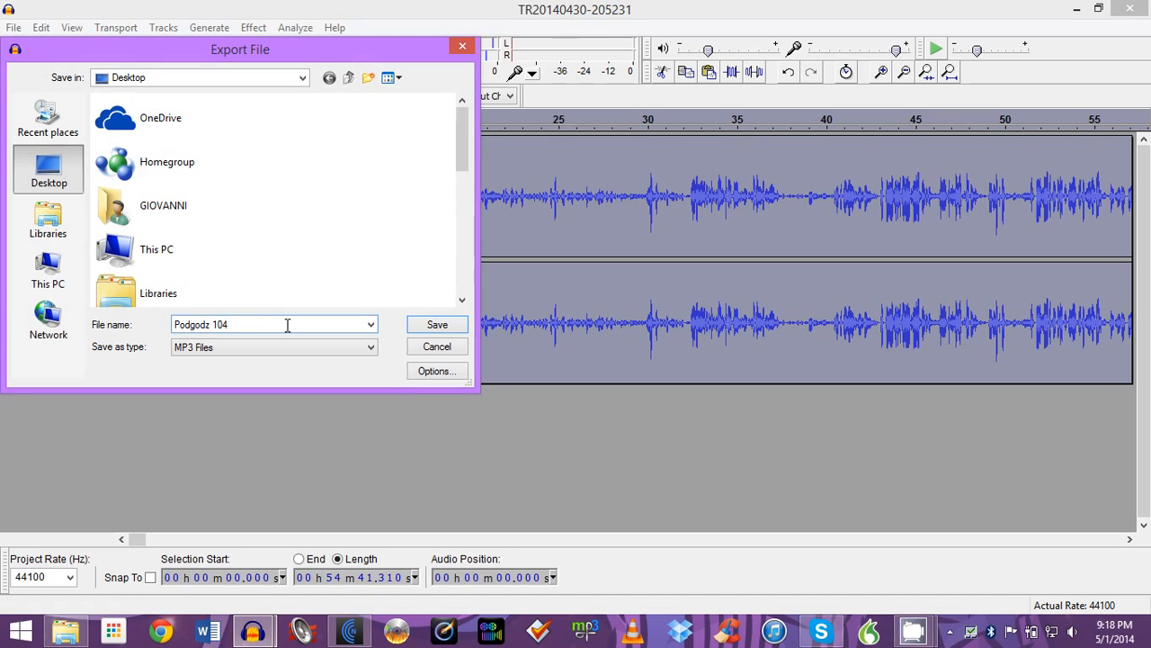
pyautogui.press('BackSpace')
pyautogui.press('BackSpace')
pyautogui.press('BackSpace')
pyautogui.press('BackSpace')
pyautogui.press('BackSpace')
pyautogui.press('BackSpace')
pyautogui.click(298, 350)
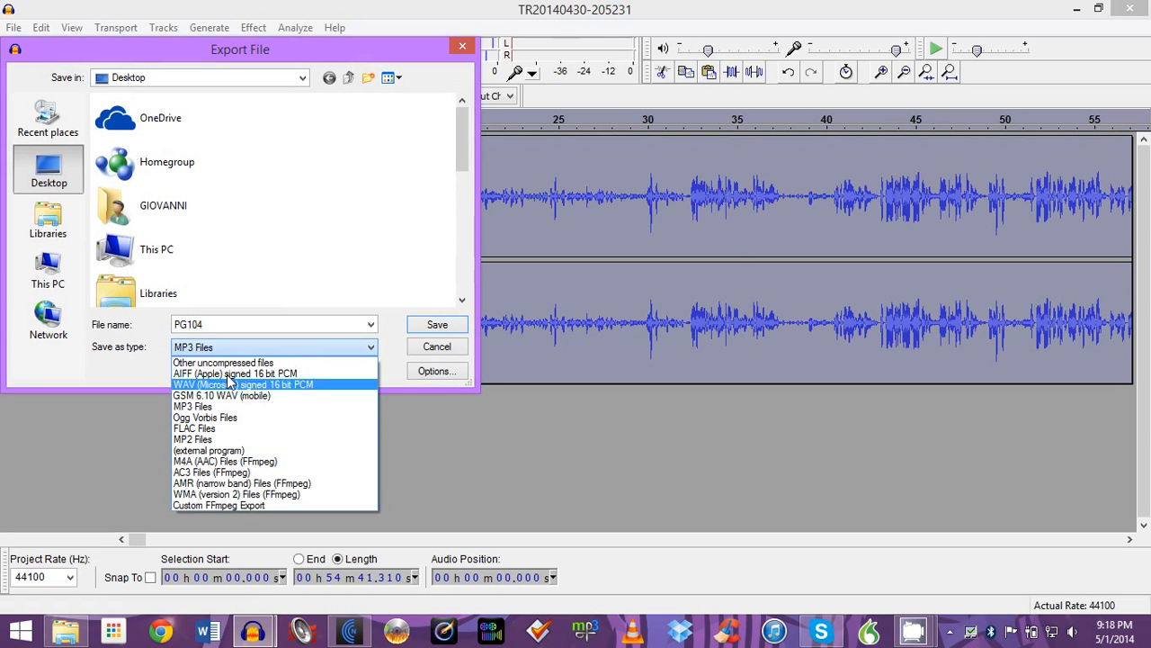
pyautogui.click(257, 351)
# - Try a constant 96 kbps quality in the MP3 options, and close the options and export dialogs without saving
pyautogui.click(438, 371)
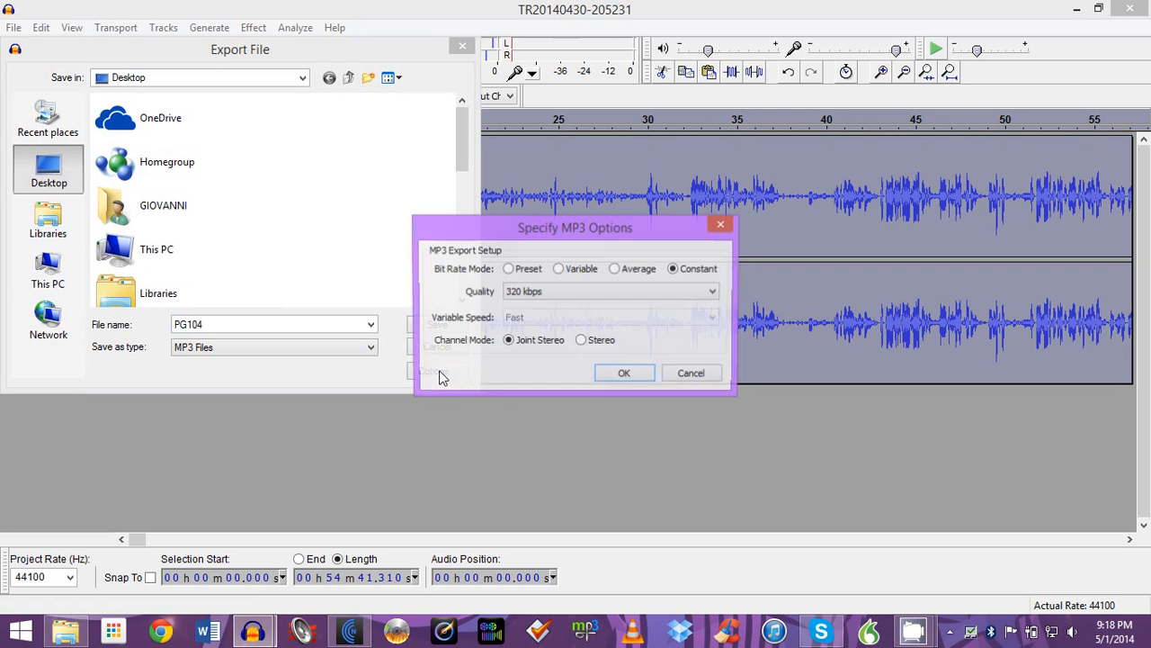
pyautogui.click(567, 292)
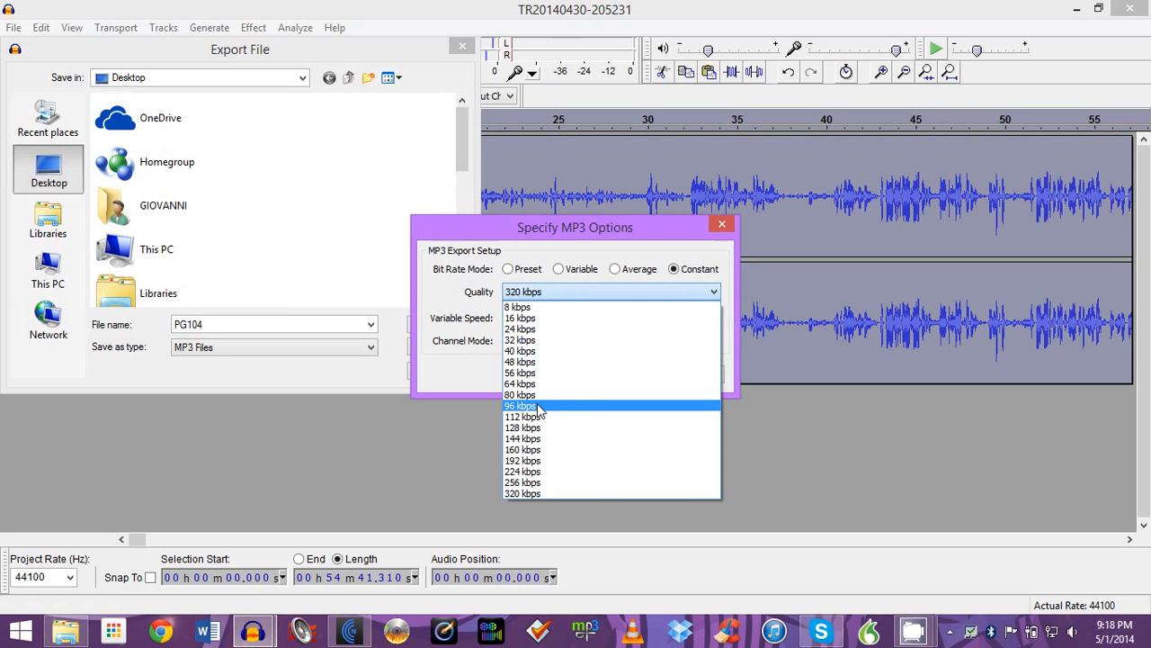
pyautogui.click(539, 407)
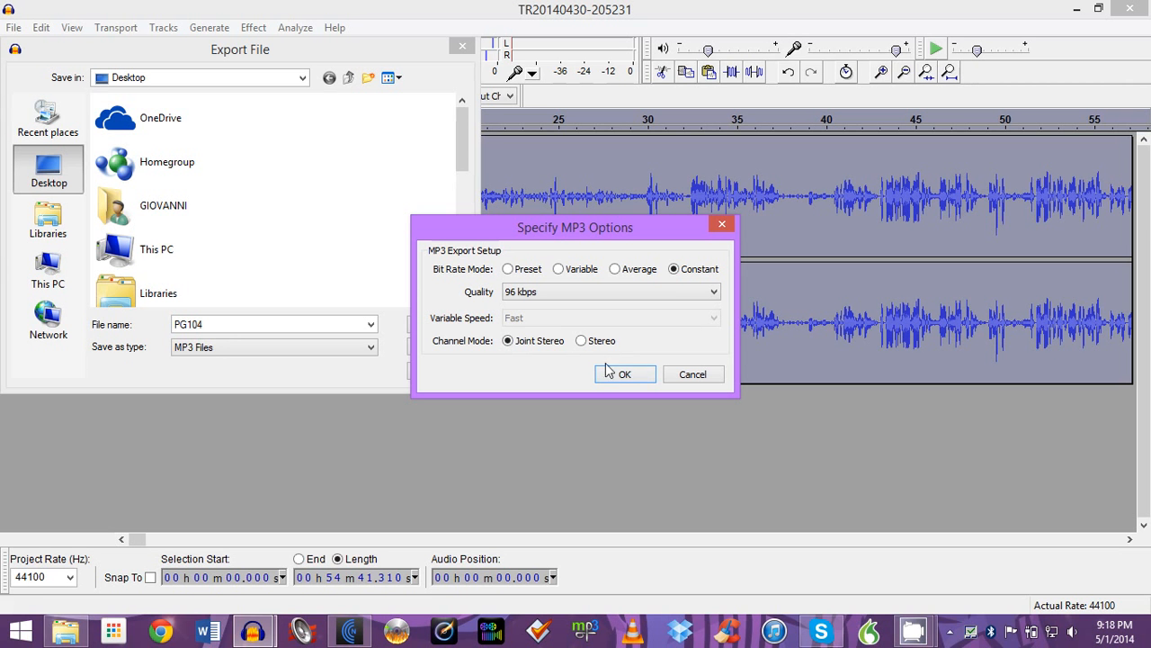
pyautogui.click(722, 224)
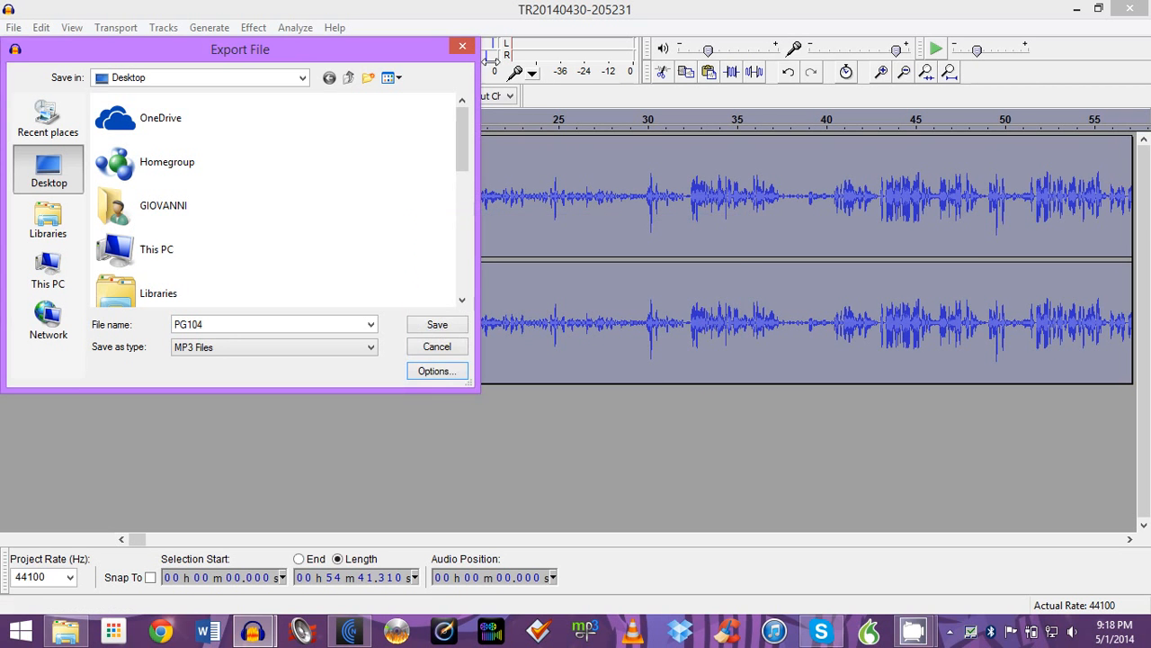
pyautogui.click(463, 47)
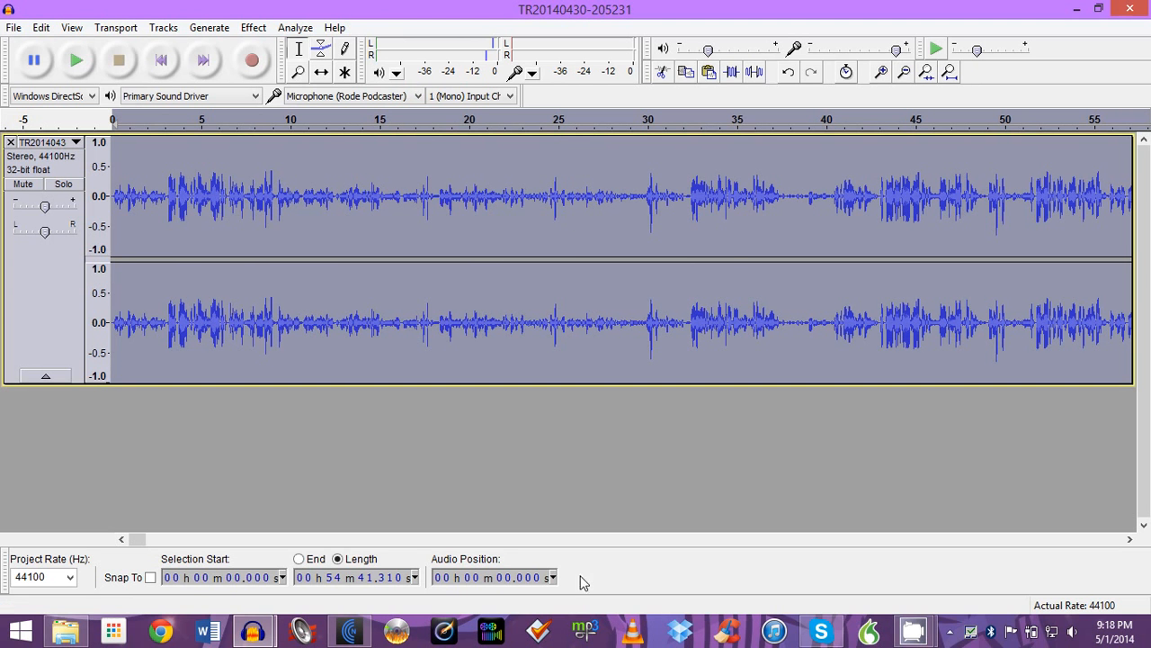
# - Switch to Mp3tag and examine the tags and cover art of PG103.mp3 and PG104.mp3
pyautogui.click(538, 632)
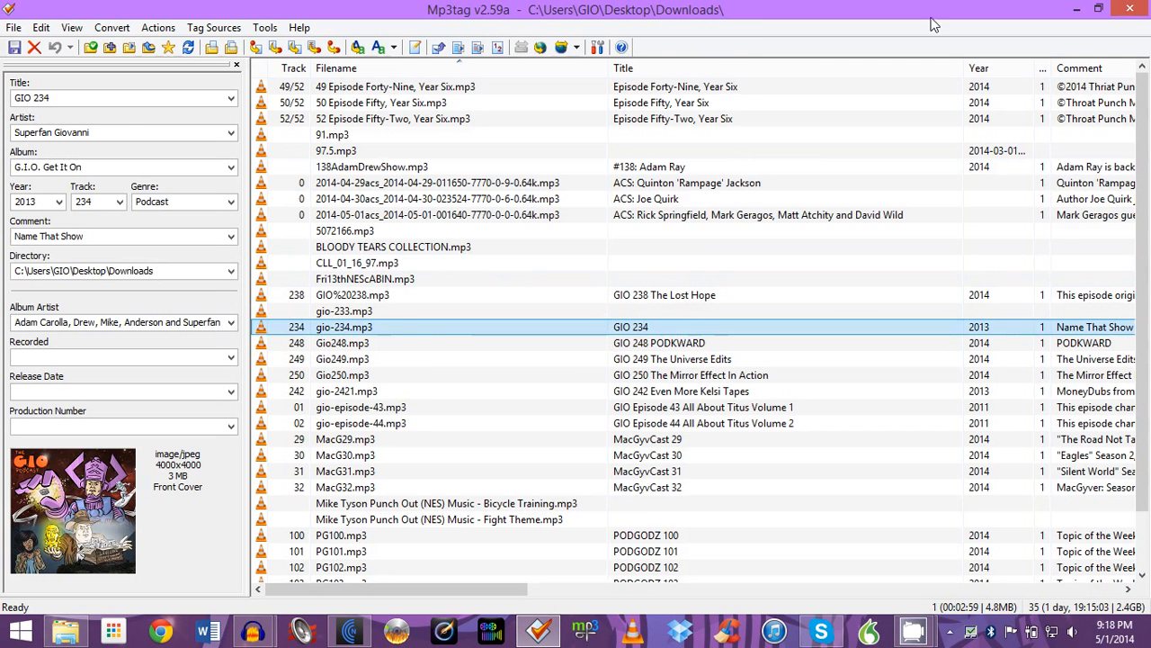
pyautogui.scroll(-2, 710, 280)
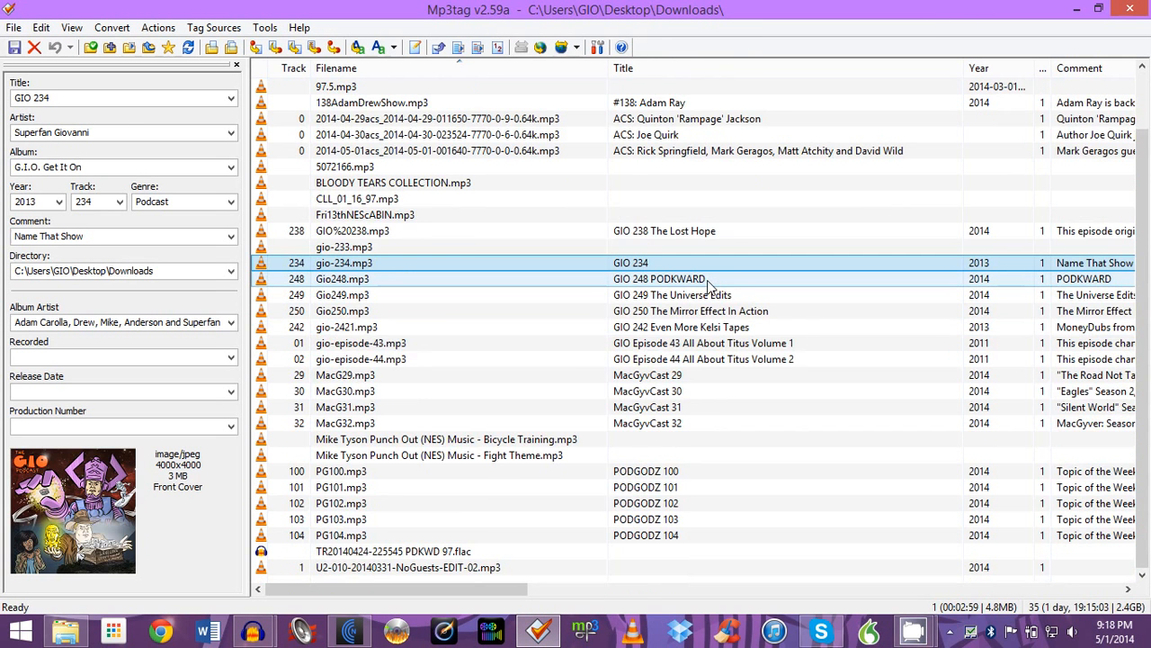
pyautogui.scroll(2, 710, 286)
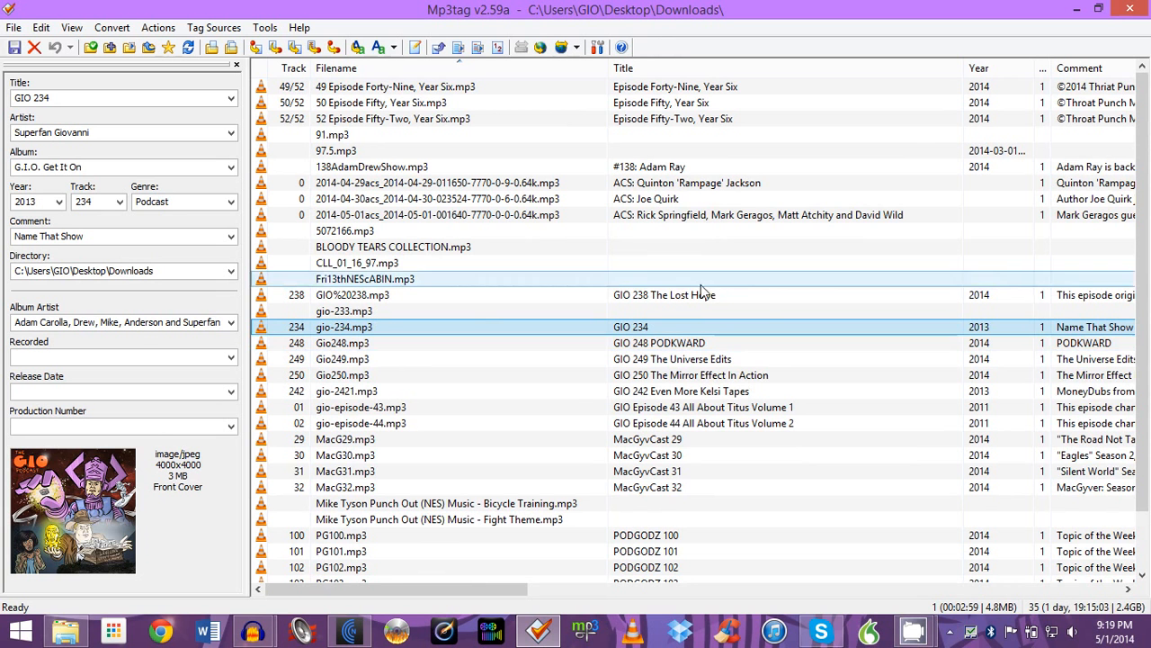
pyautogui.scroll(-1, 436, 402)
pyautogui.scroll(-1, 436, 402)
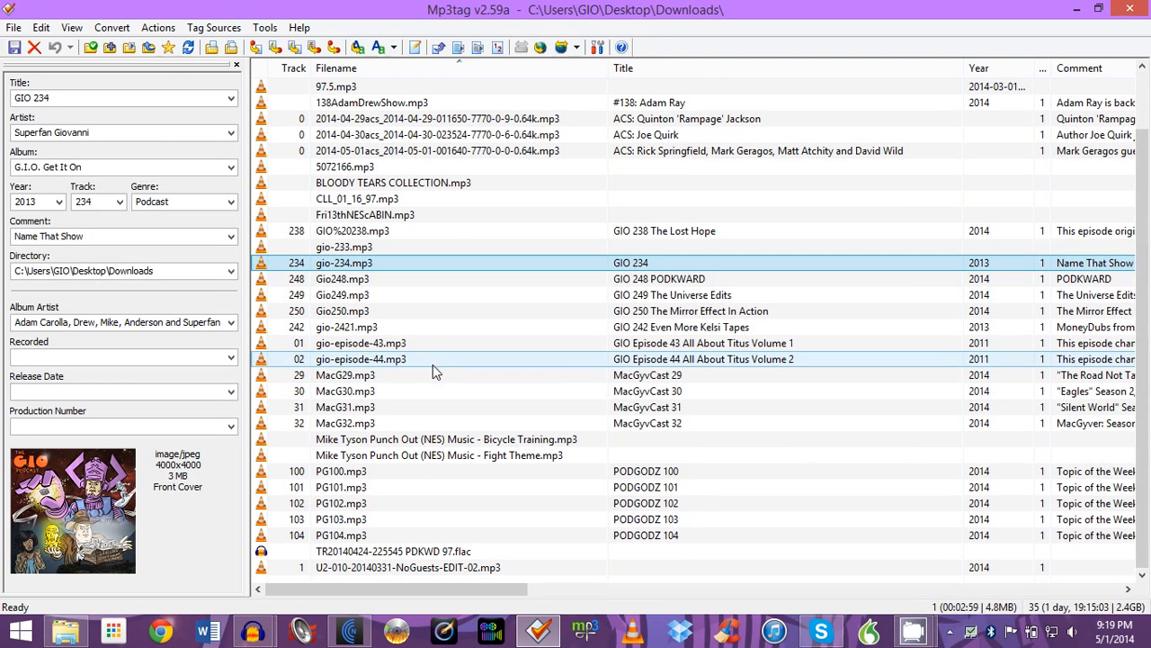
pyautogui.click(341, 520)
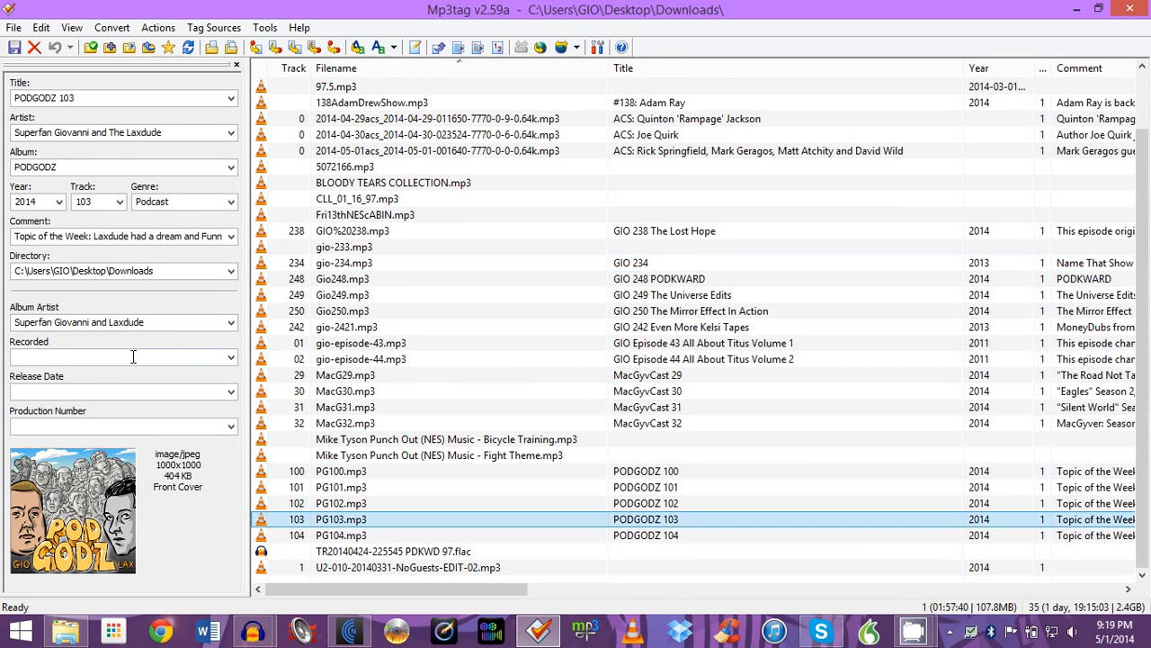
pyautogui.click(305, 535)
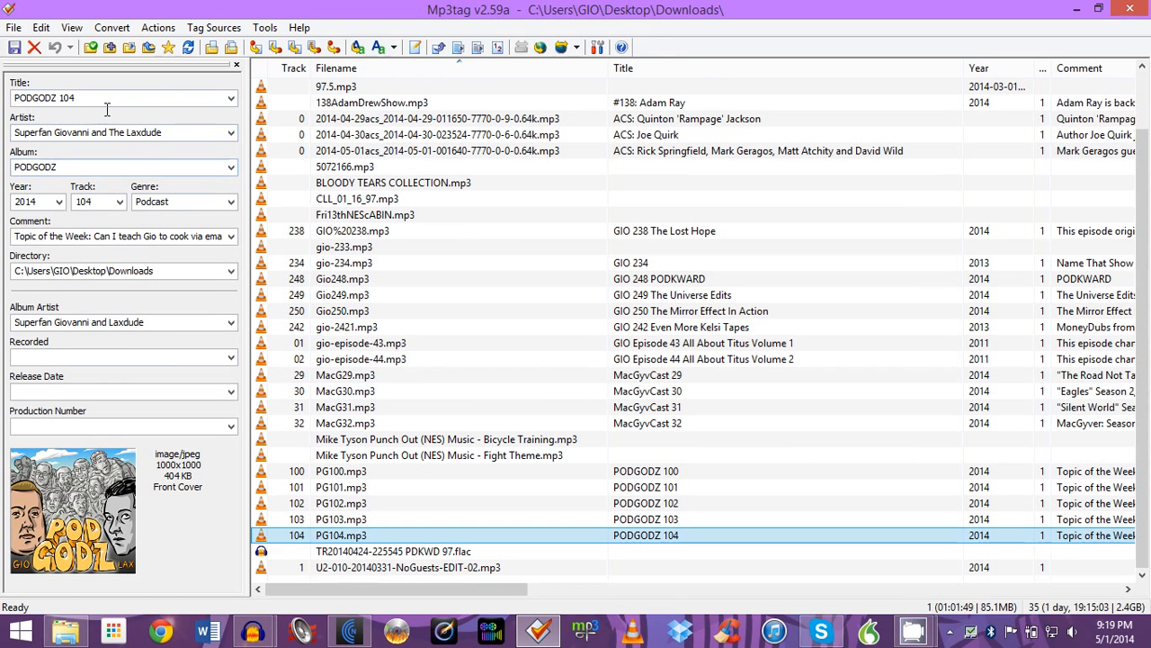
# - Copy the tags of PG104.mp3, bring up the paste option for PG103.mp3, and return to Audacity without pasting
pyautogui.rightClick(337, 536)
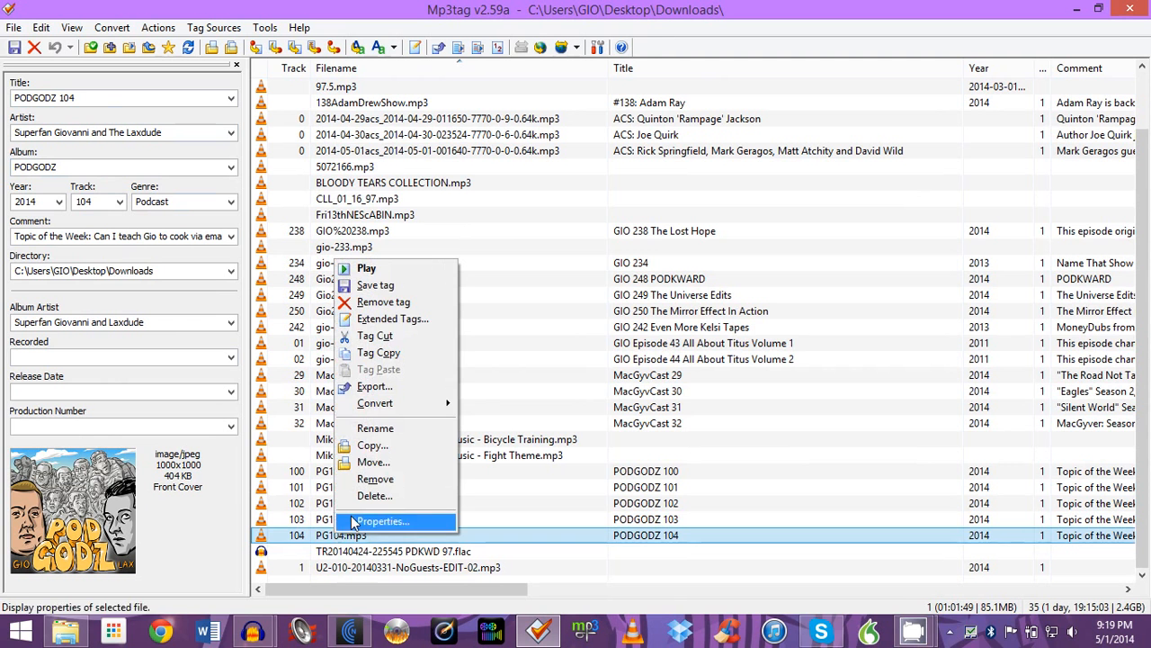
pyautogui.click(394, 354)
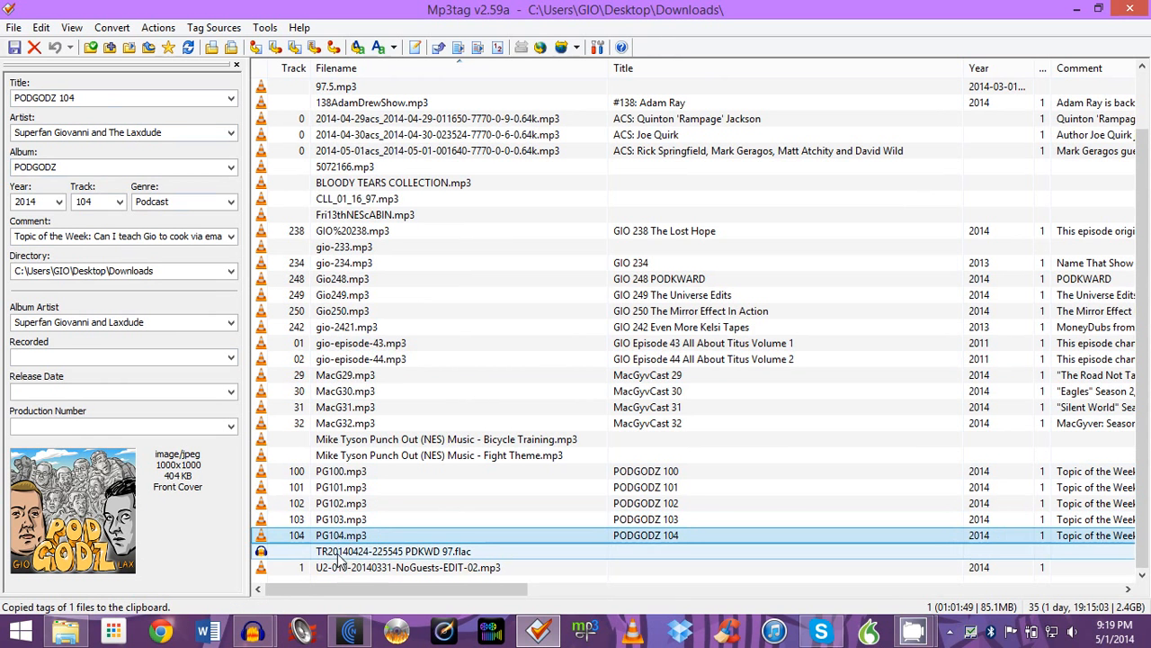
pyautogui.click(342, 520)
pyautogui.rightClick(341, 520)
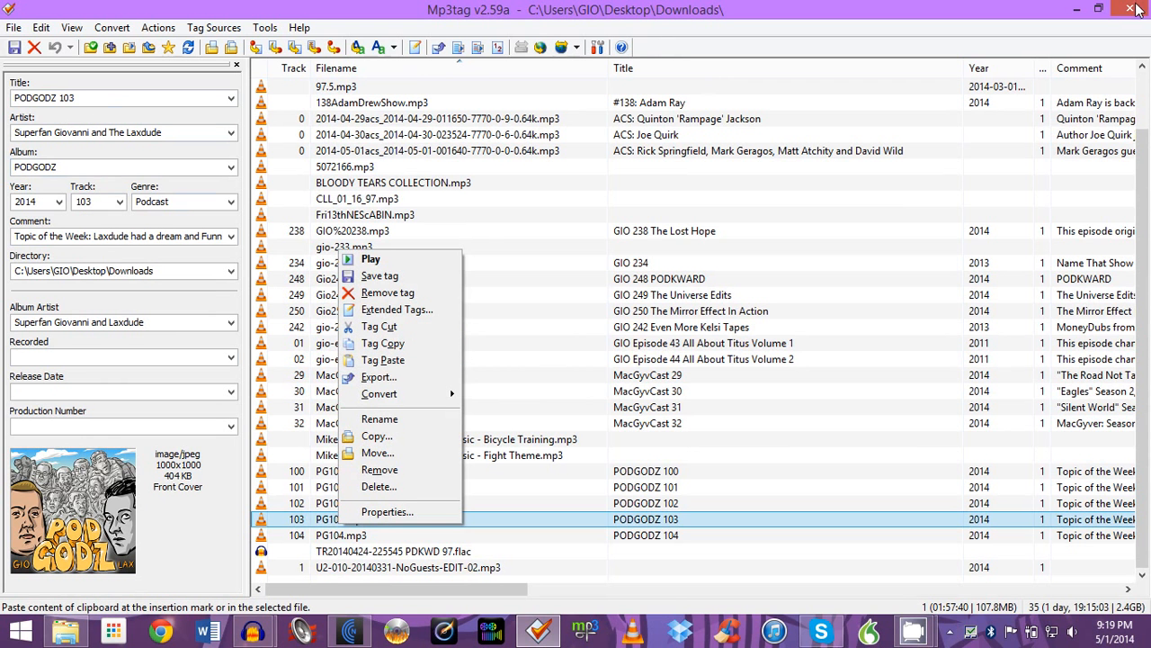
pyautogui.moveTo(1133, 9)
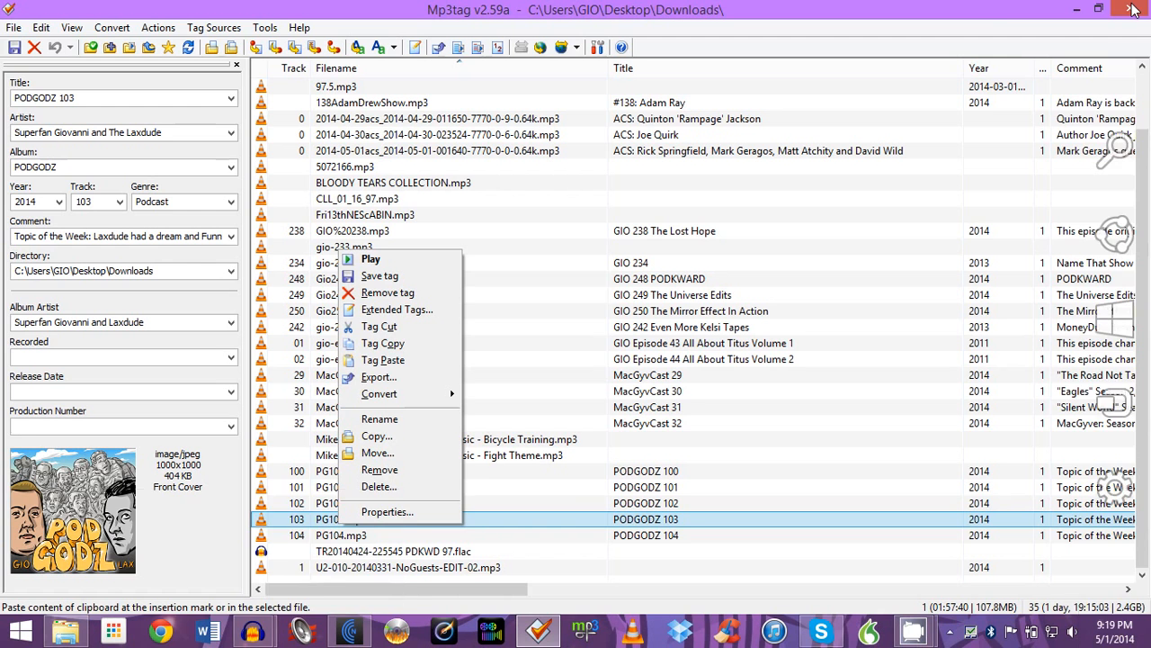
pyautogui.press('Escape')
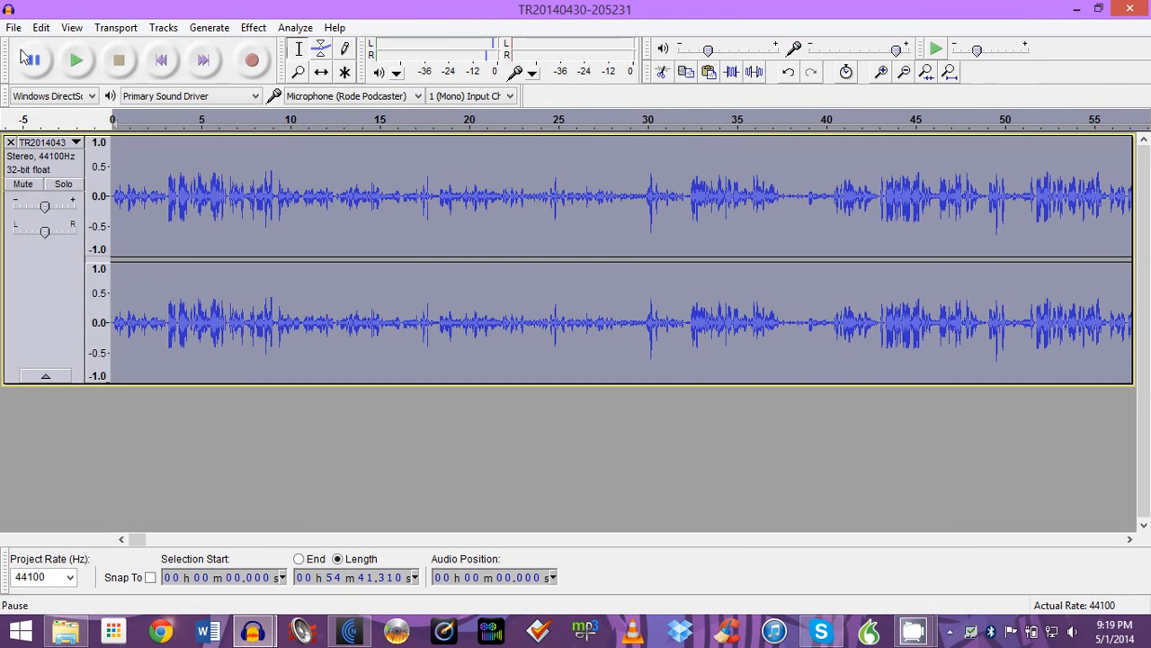
# - Export the edited recording to the desktop as a WAV (Microsoft) signed 16 bit PCM file named pg 104, leaving the metadata blank
pyautogui.click(13, 27)
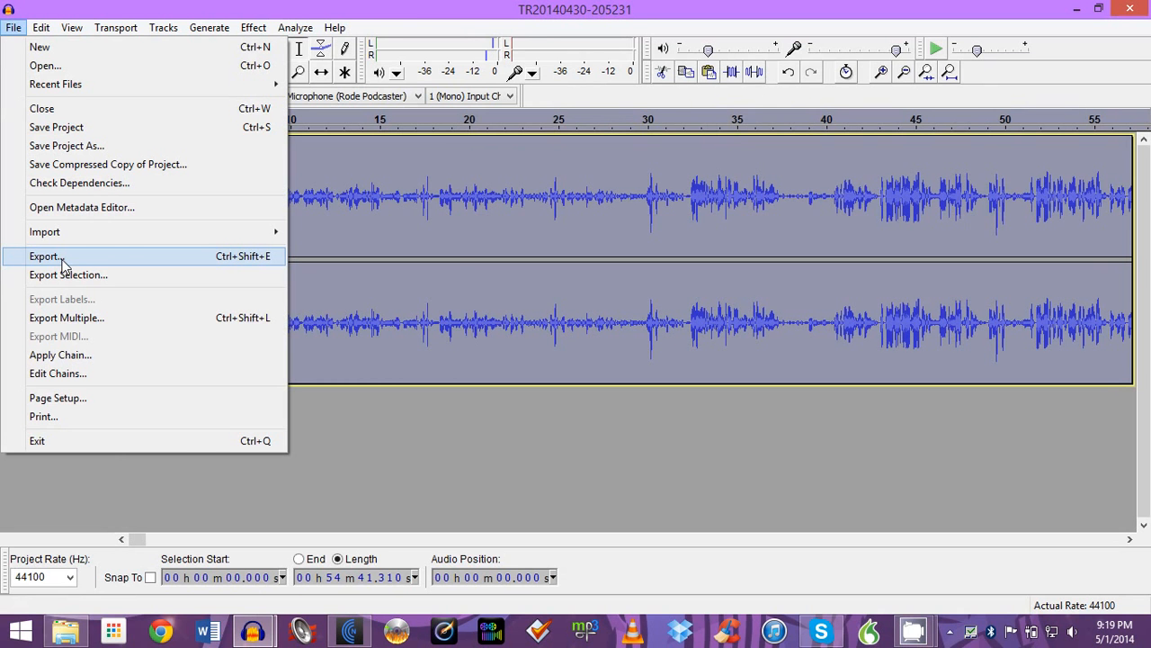
pyautogui.click(61, 261)
pyautogui.click(233, 348)
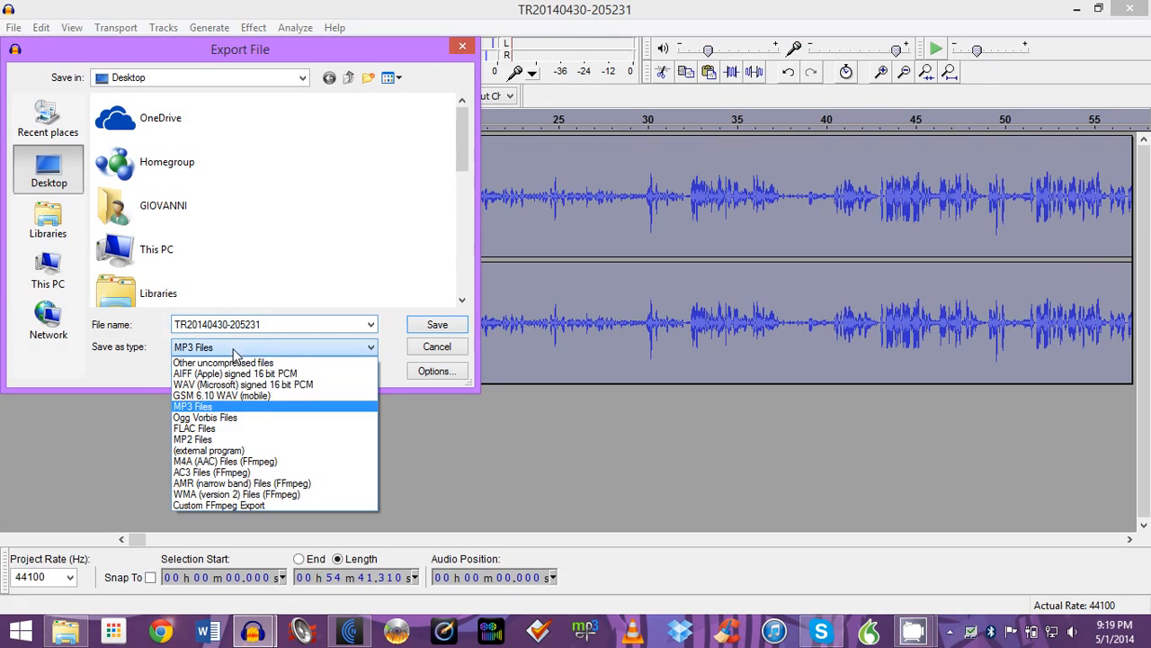
pyautogui.click(206, 384)
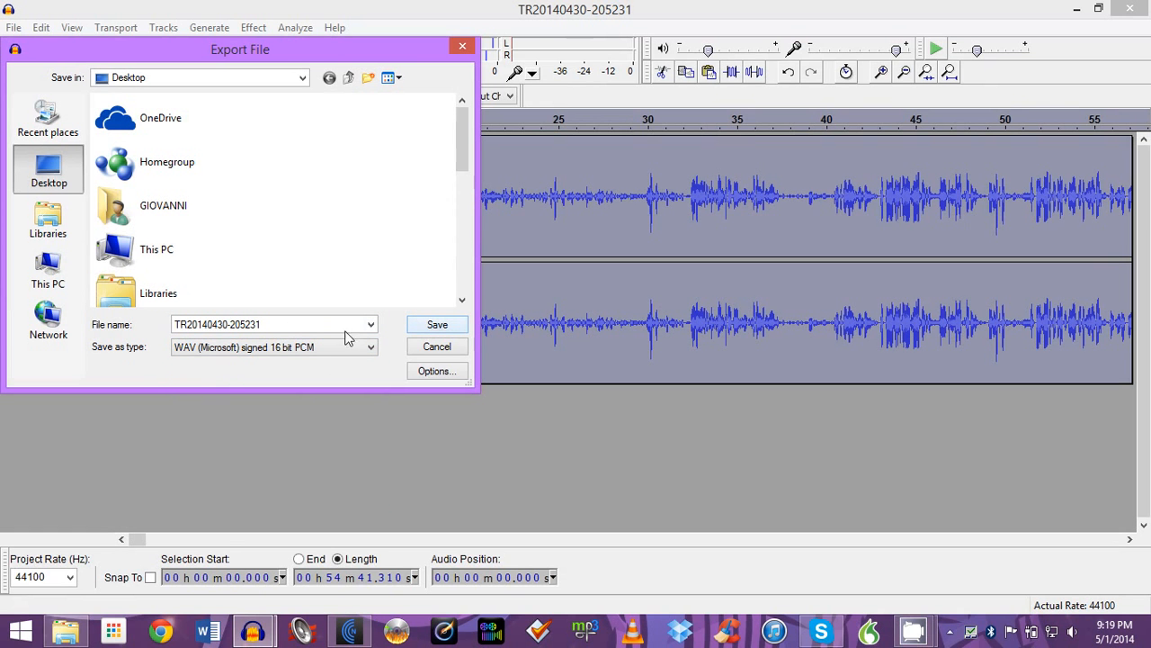
pyautogui.doubleClick(320, 326)
pyautogui.write('pg 104')
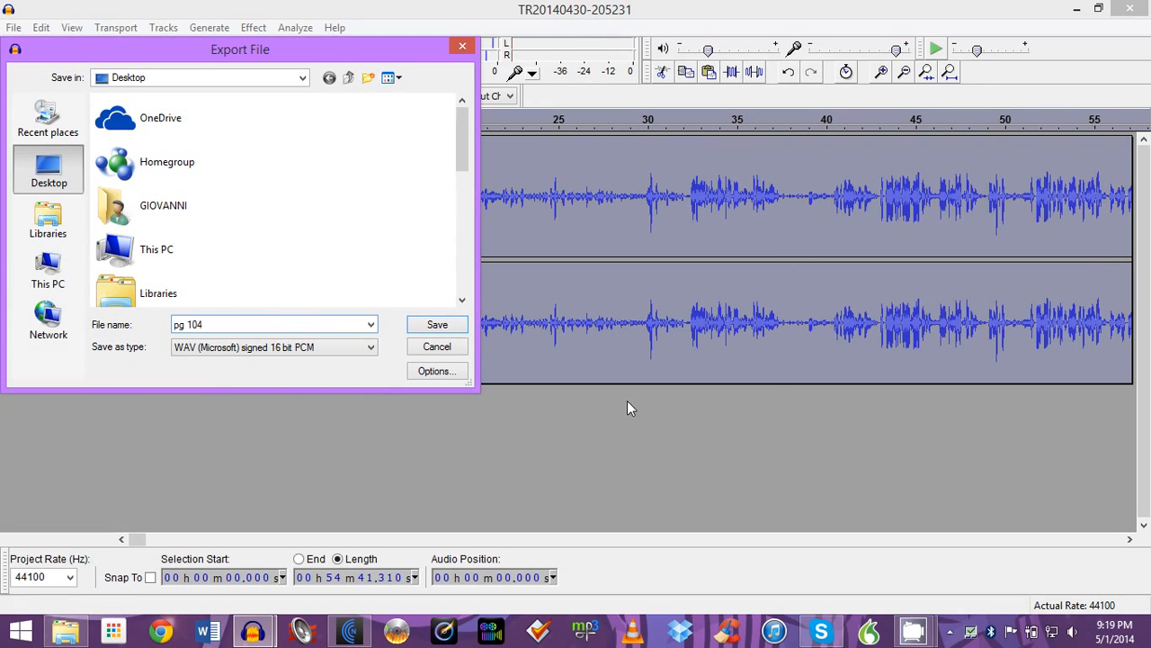
pyautogui.click(457, 329)
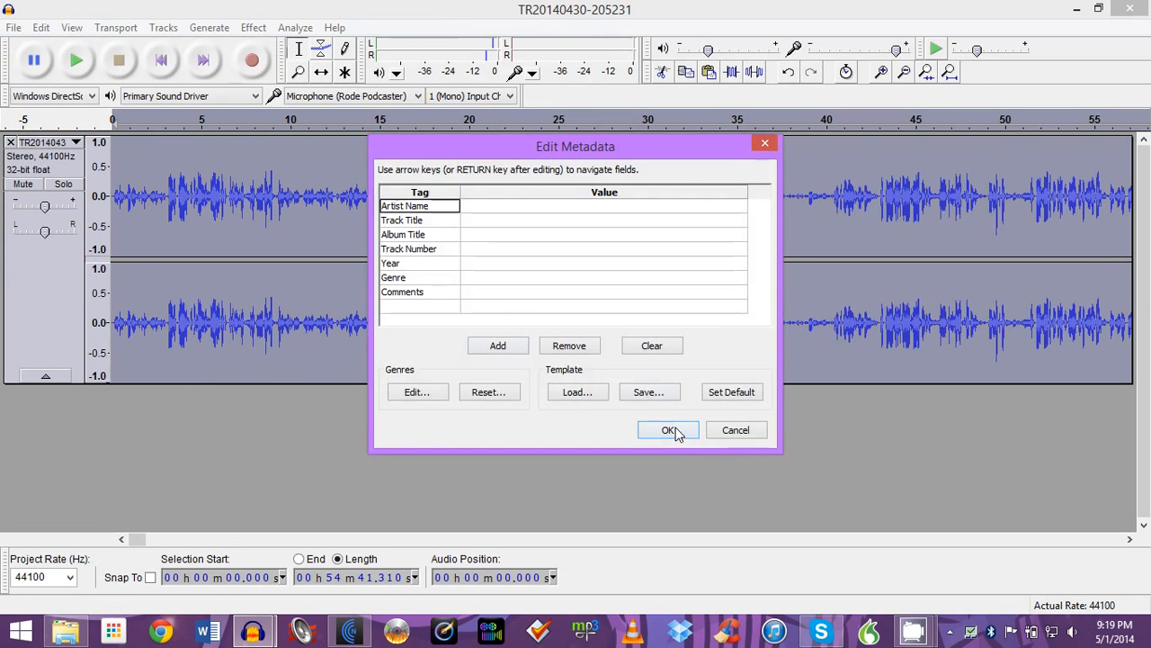
pyautogui.click(670, 430)
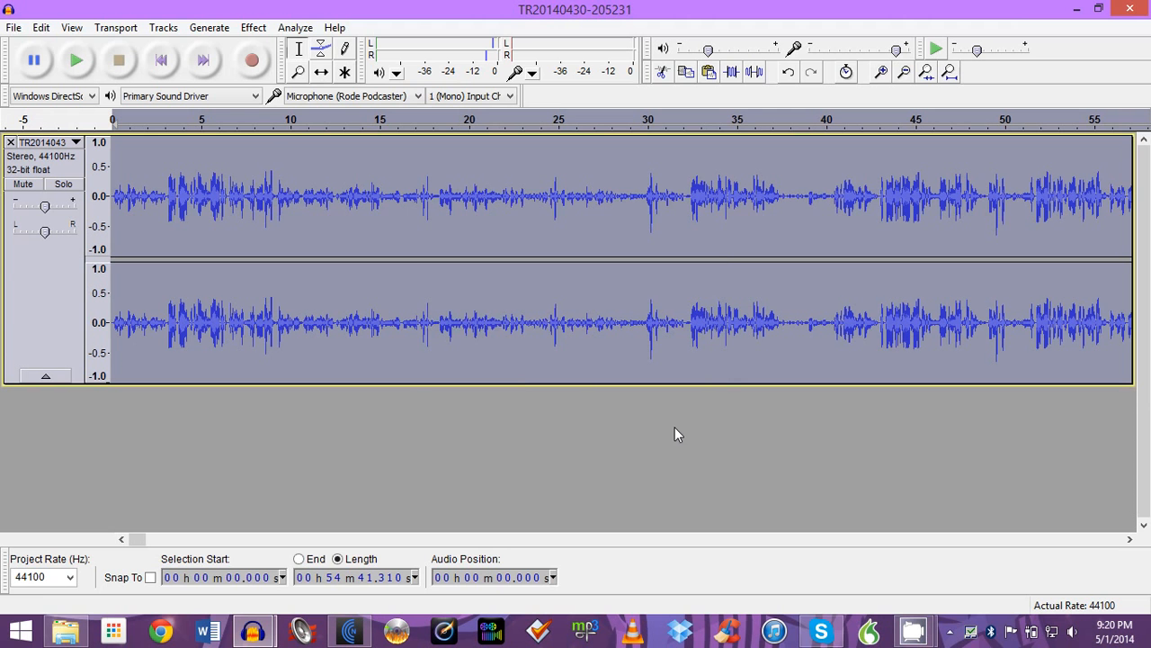
# - Close the Audacity project without saving changes and close the Music folder window
pyautogui.click(1129, 8)
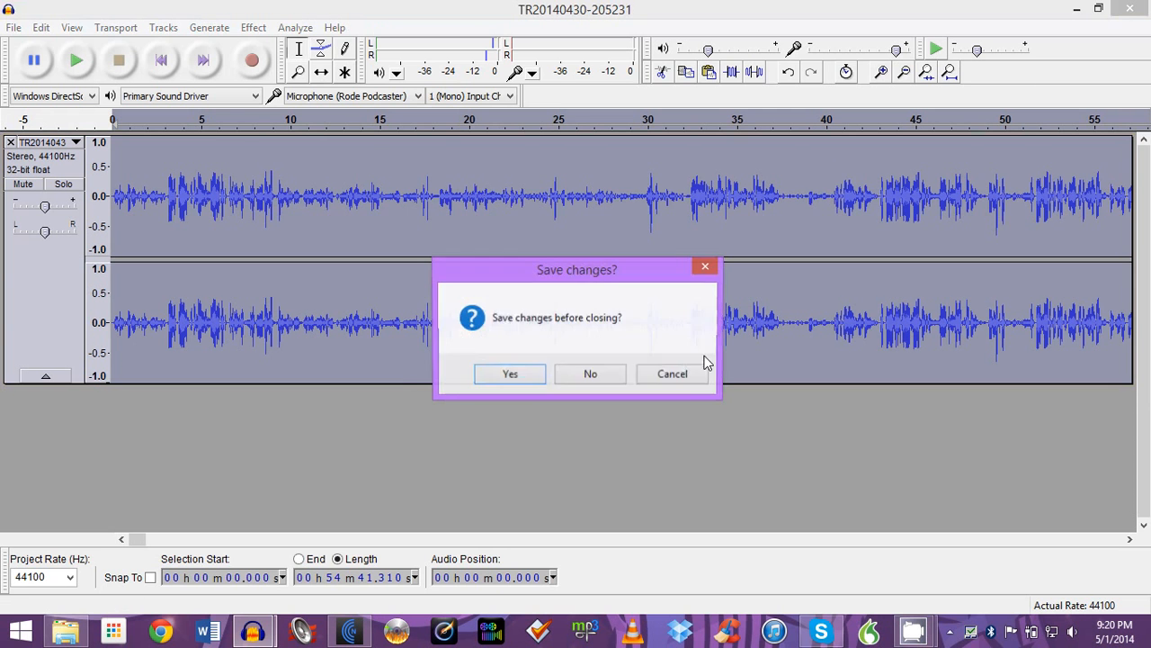
pyautogui.click(589, 373)
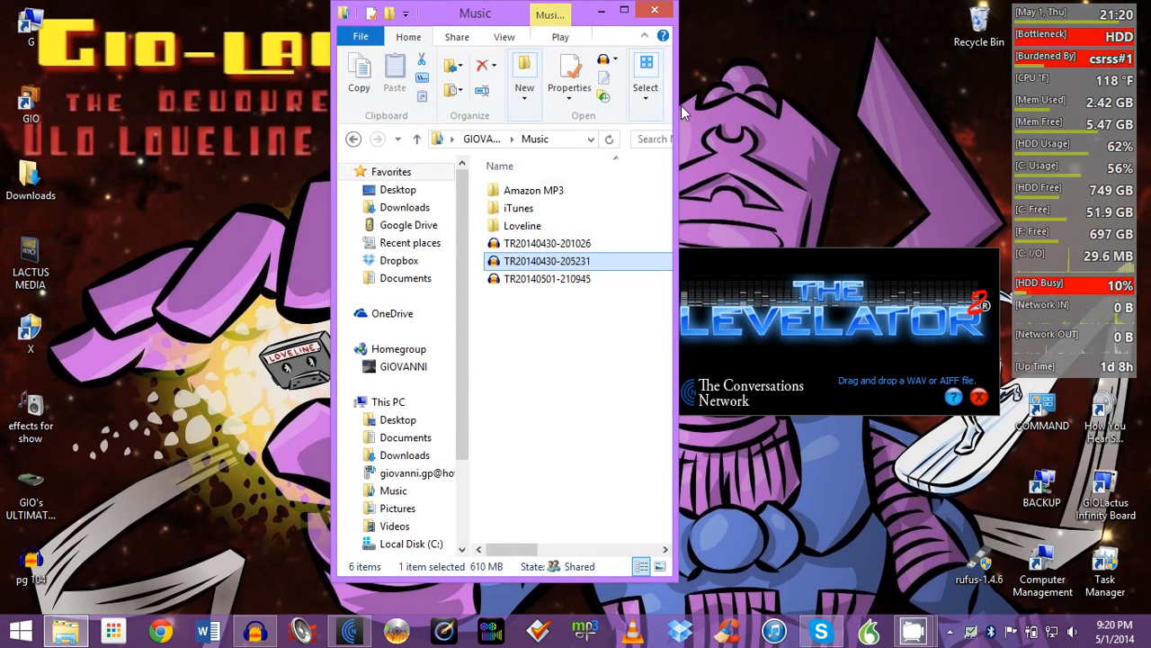
pyautogui.click(655, 9)
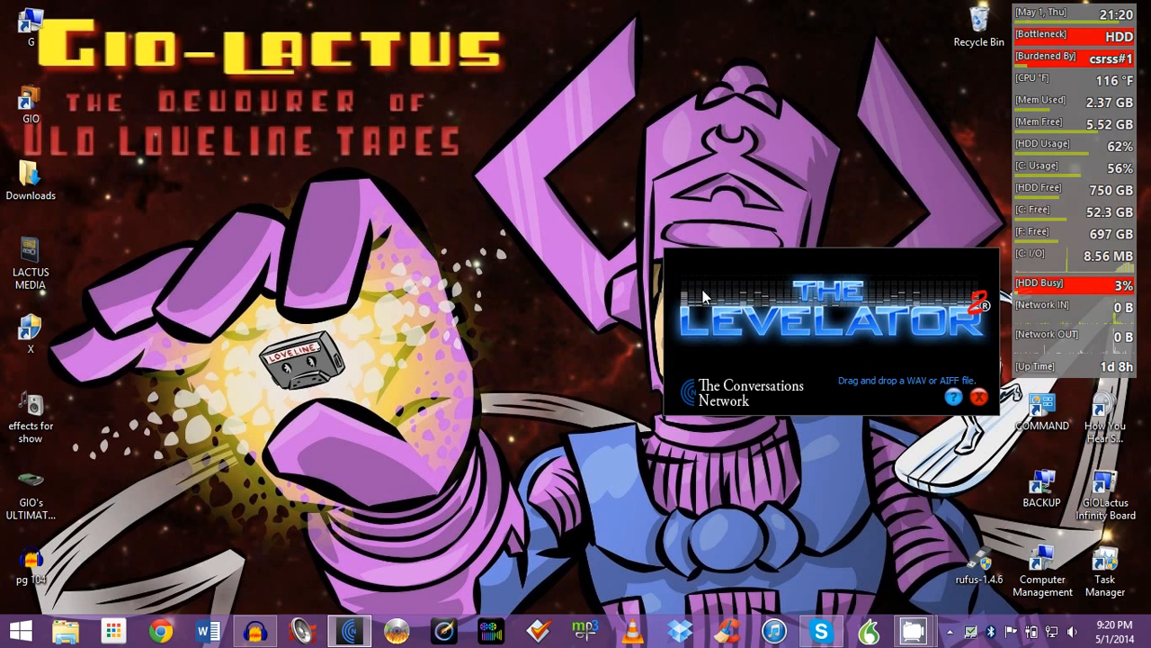
# - Restart The Levelator and process the exported pg 104 WAV file from the desktop with it
pyautogui.moveTo(773, 311); pyautogui.dragTo(874, 336)
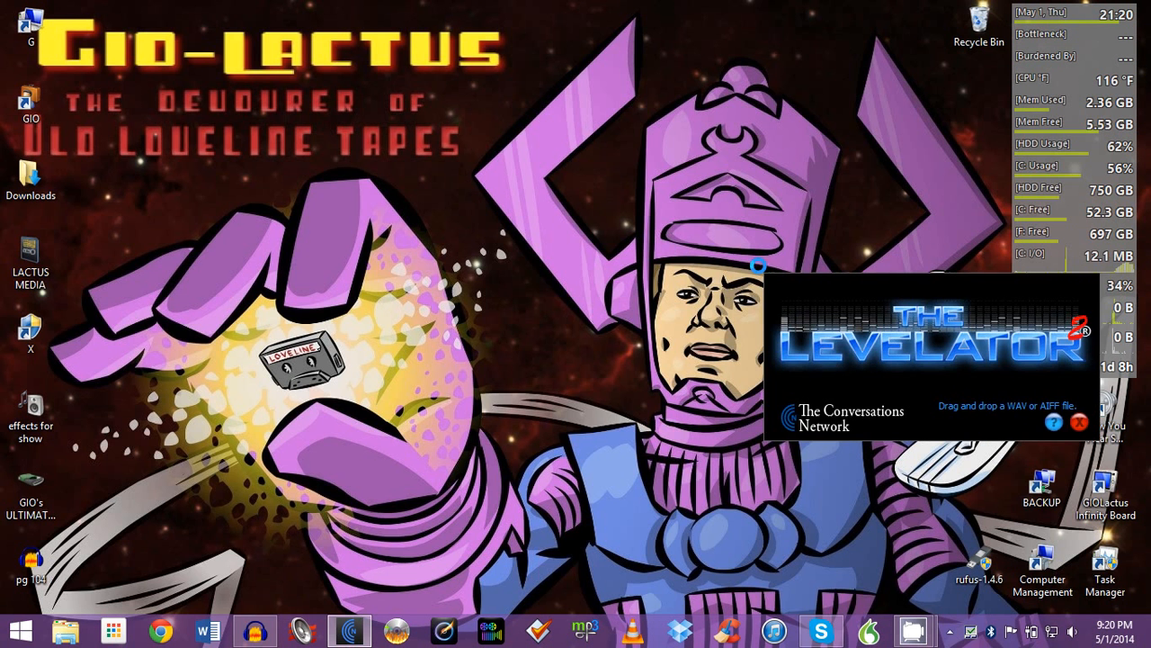
pyautogui.click(1078, 426)
pyautogui.click(350, 629)
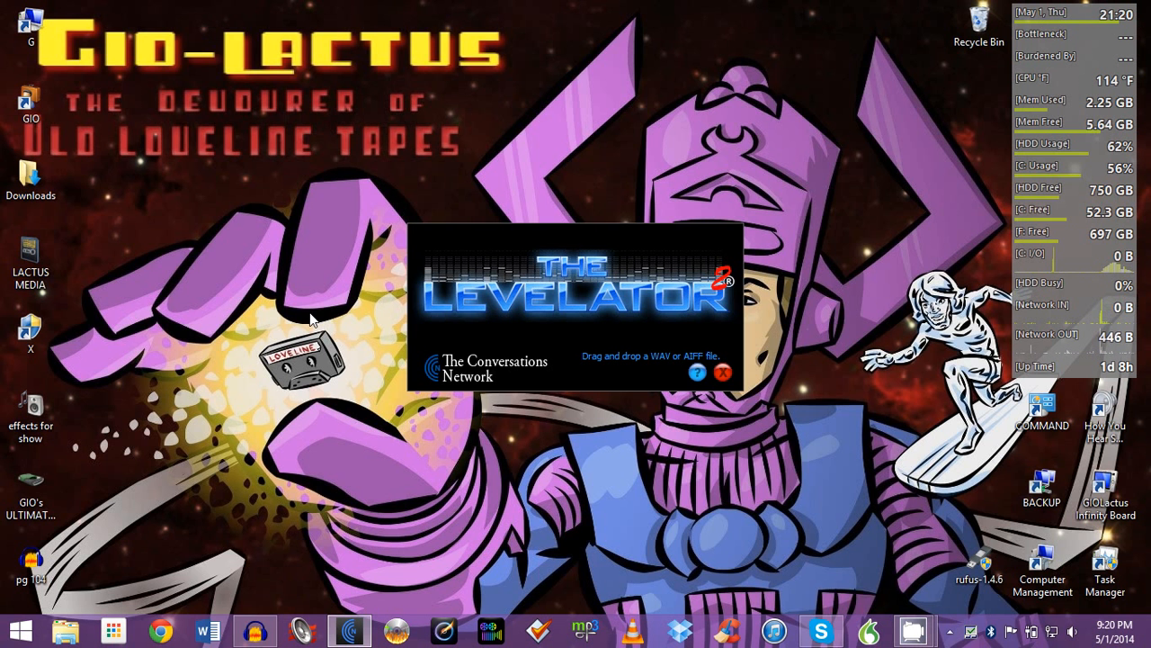
pyautogui.moveTo(30, 562); pyautogui.dragTo(228, 264)
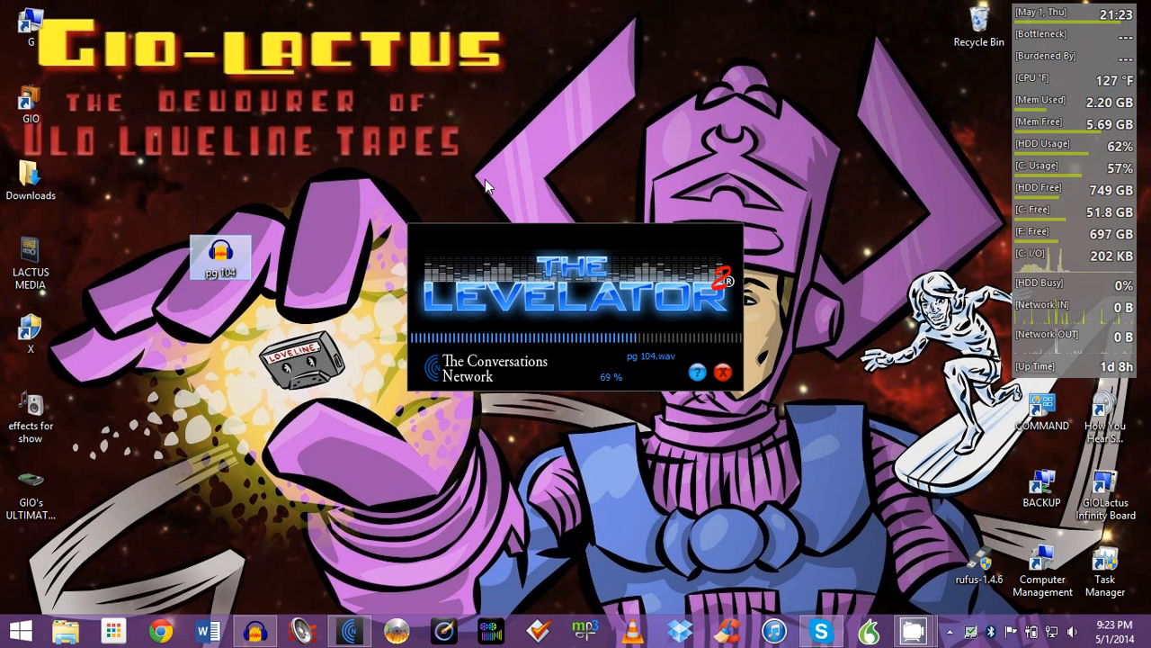
# - Open mp3DirectCut, look over its window and file commands, and close it without loading any audio
pyautogui.click(582, 629)
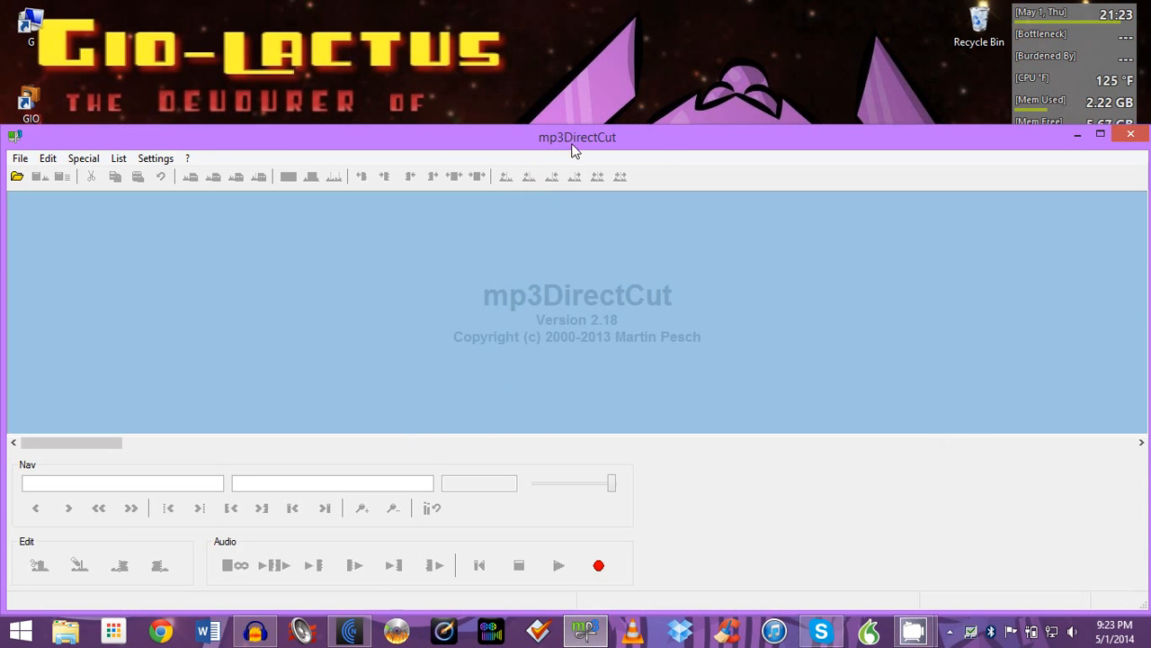
pyautogui.moveTo(572, 141); pyautogui.dragTo(573, 107)
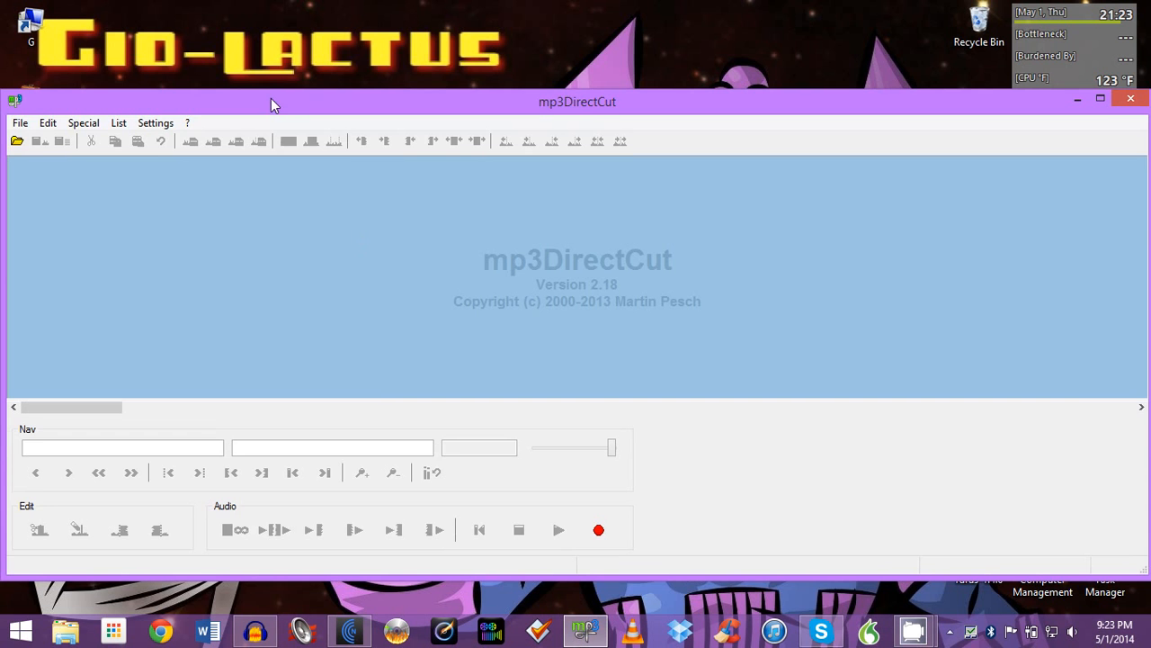
pyautogui.moveTo(270, 99); pyautogui.dragTo(415, 71)
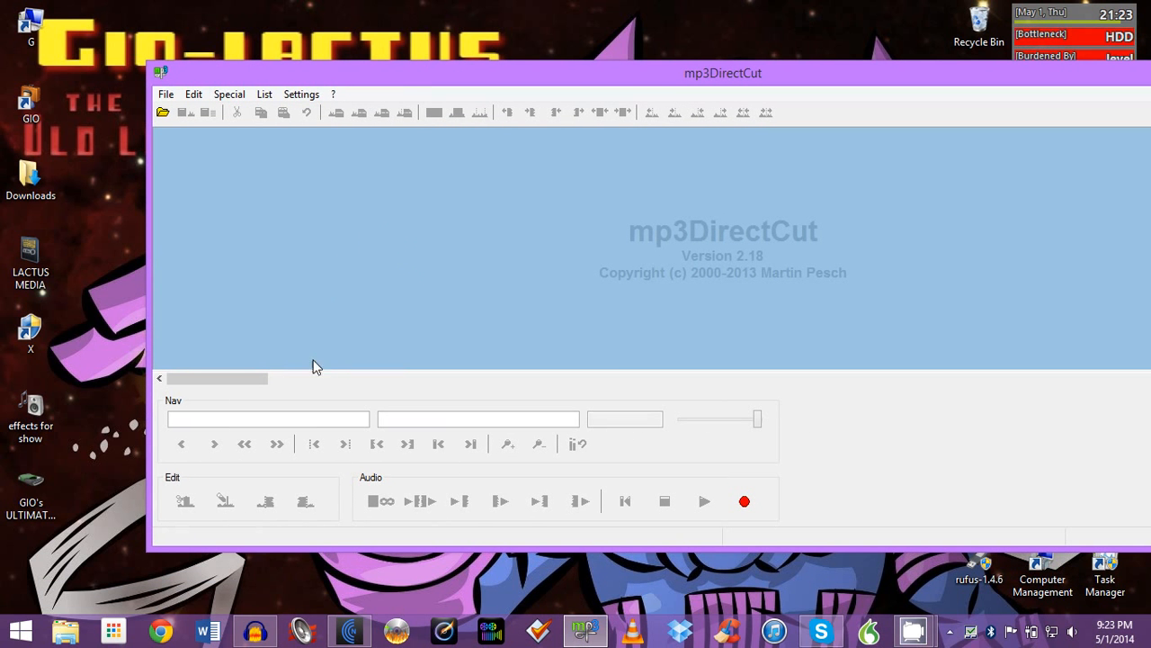
pyautogui.click(166, 93)
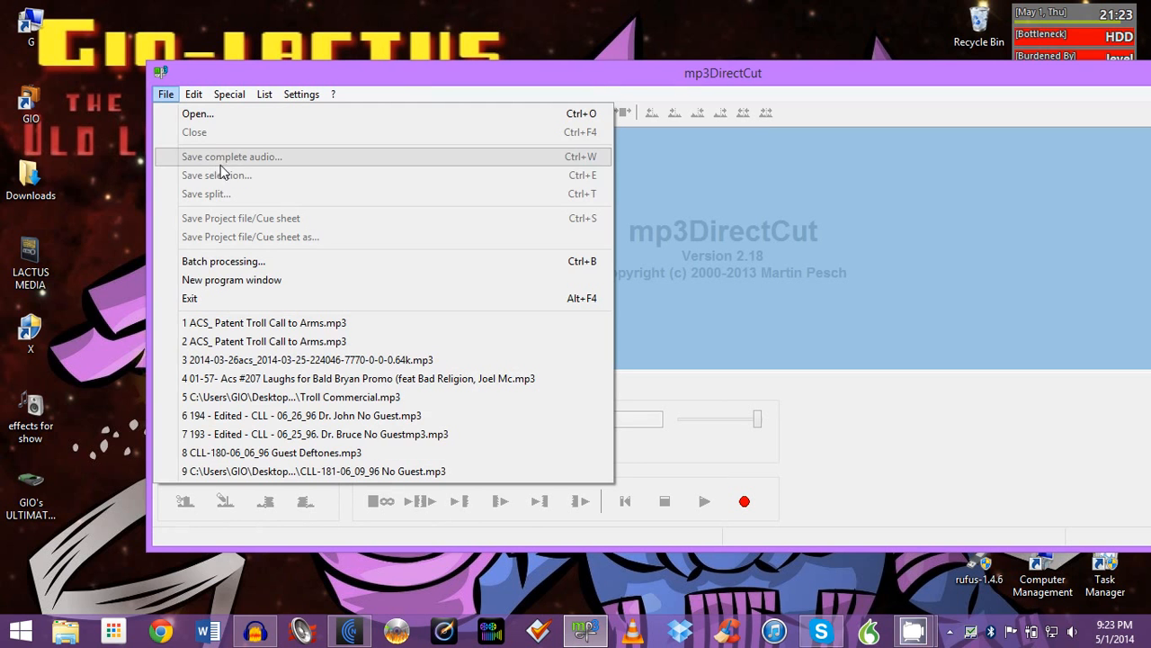
pyautogui.click(683, 82)
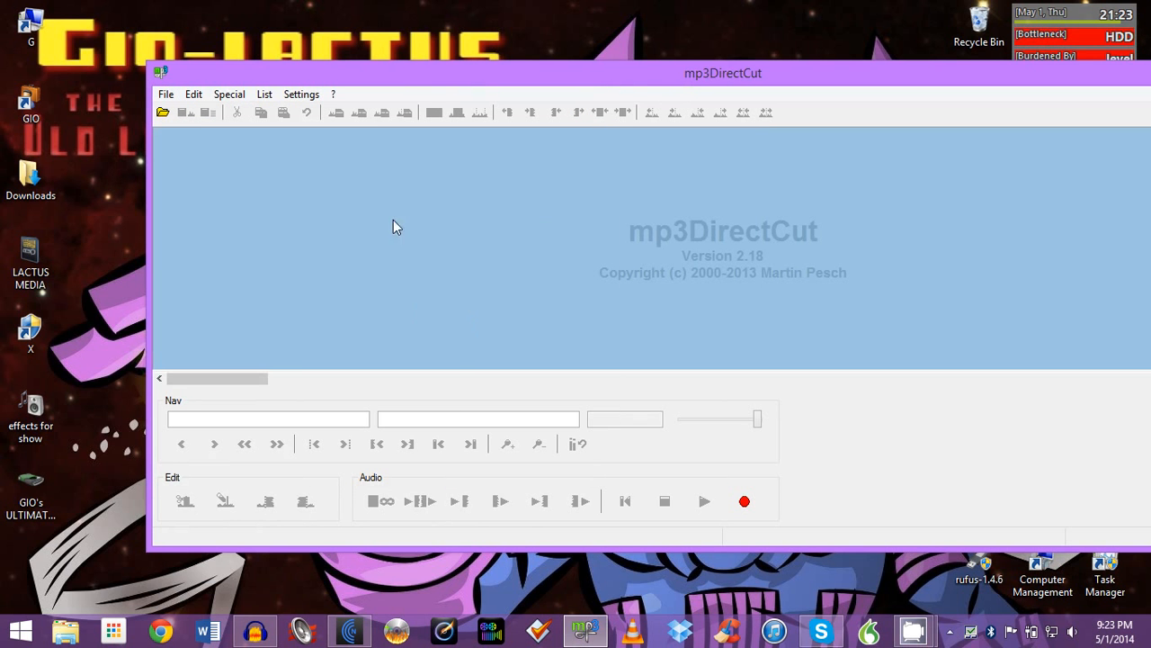
pyautogui.moveTo(429, 84); pyautogui.dragTo(300, 65)
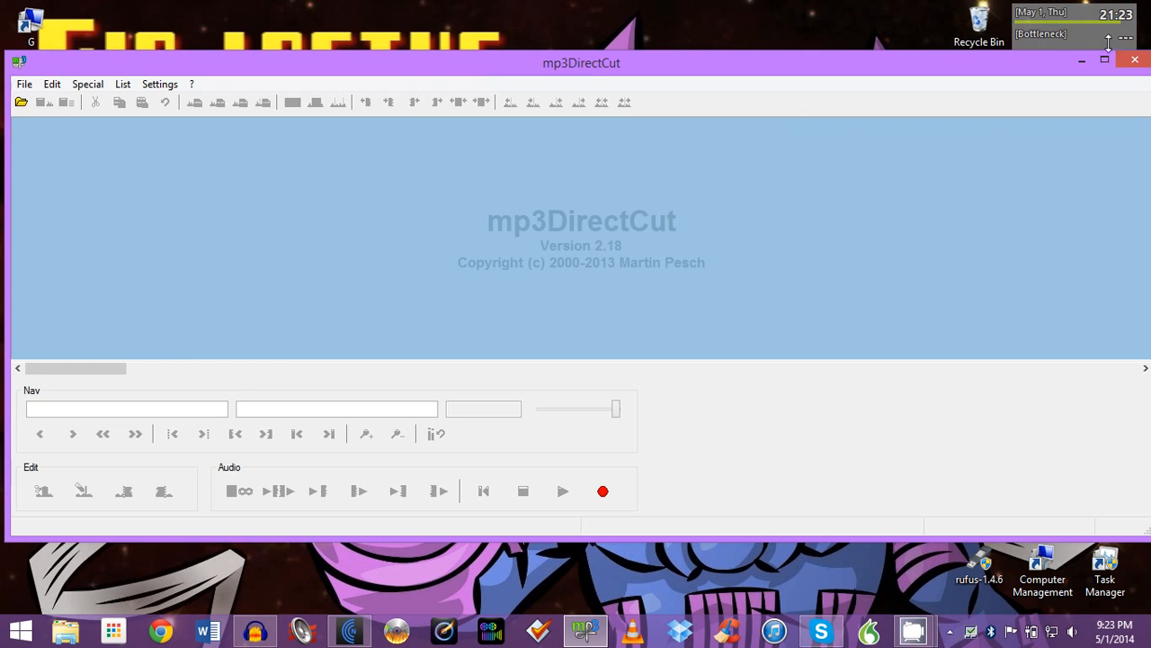
pyautogui.click(1135, 59)
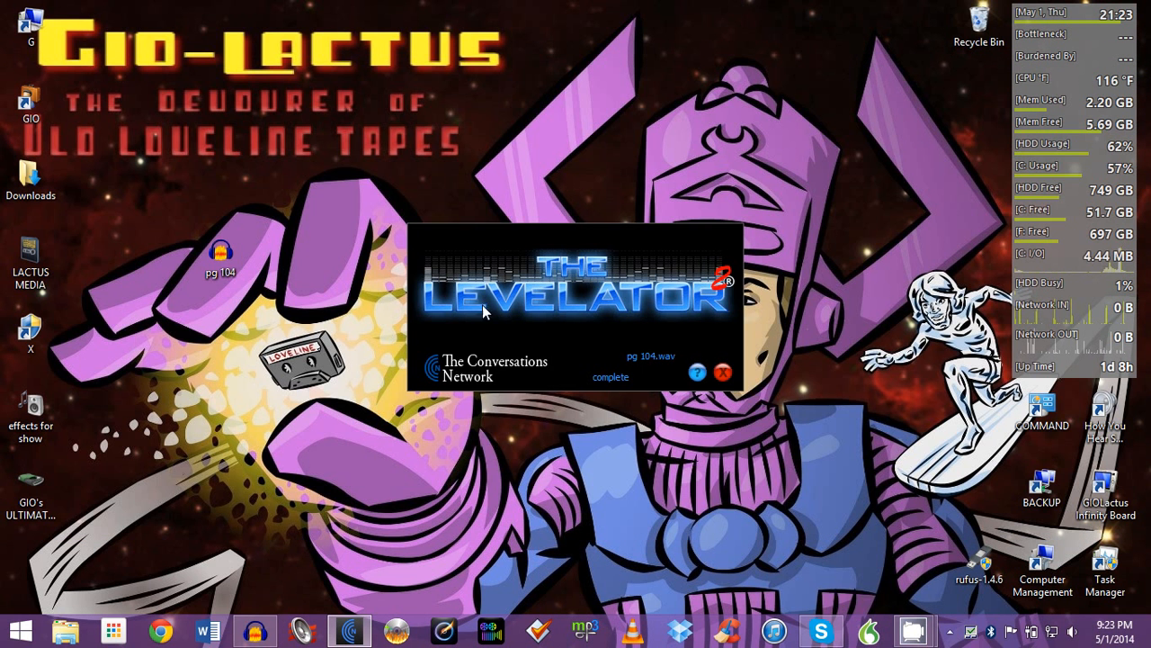
# - Close The Levelator, refresh the desktop, and place the pg 104.output file near the original pg 104 file
pyautogui.moveTo(483, 311); pyautogui.dragTo(577, 335)
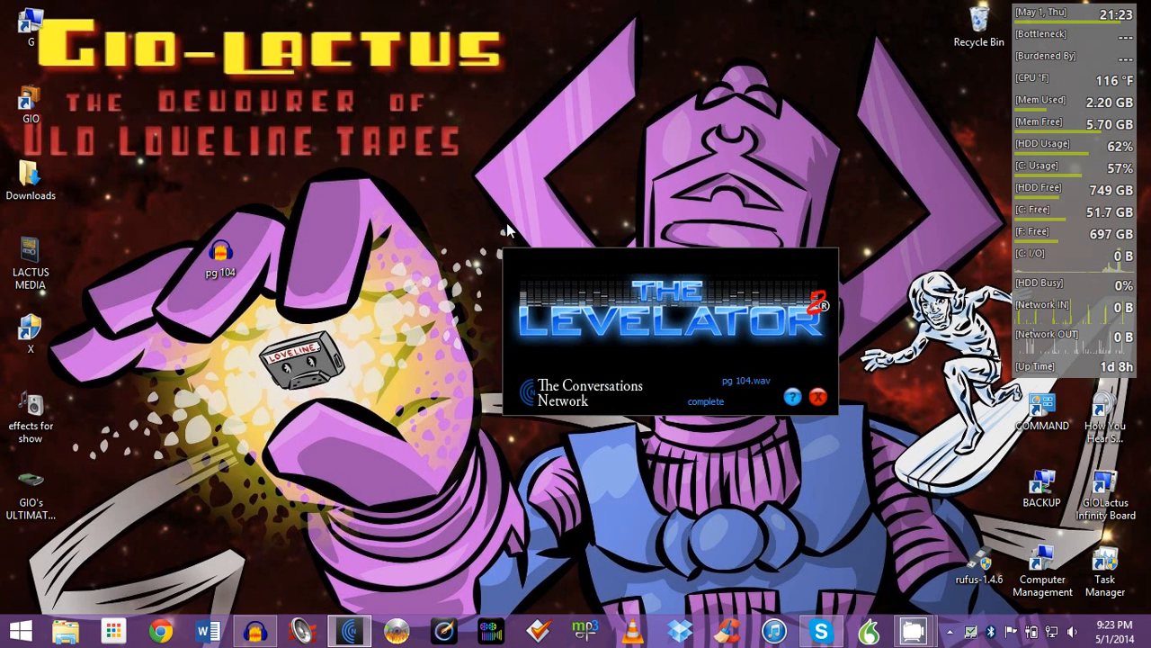
pyautogui.click(817, 396)
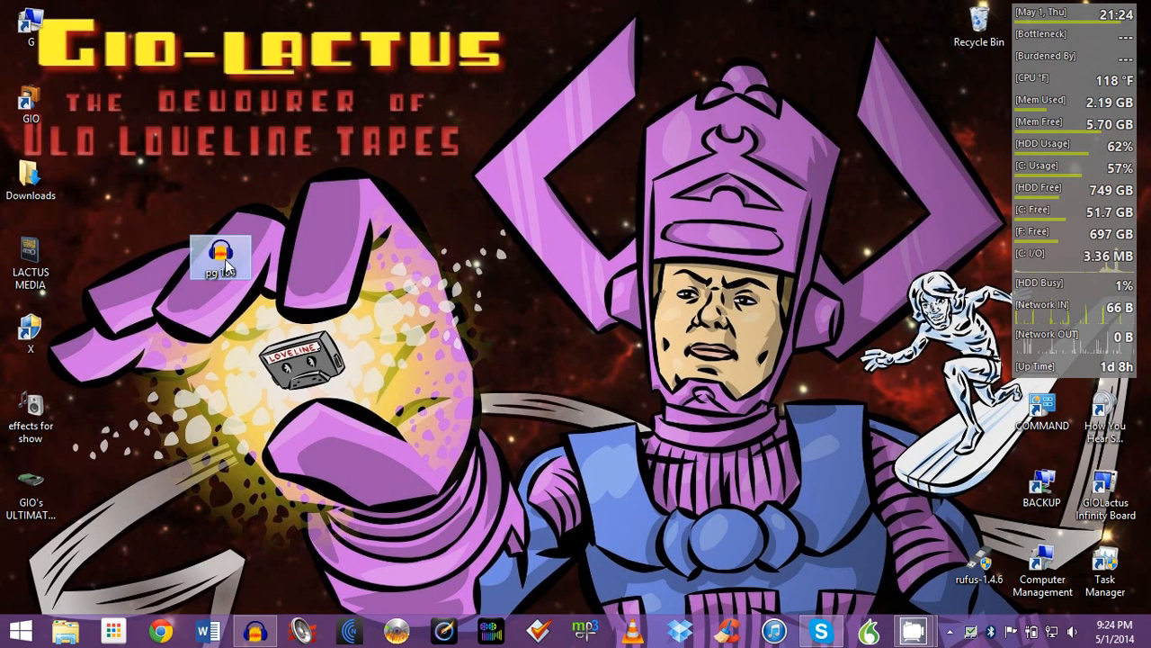
pyautogui.rightClick(388, 242)
pyautogui.click(442, 291)
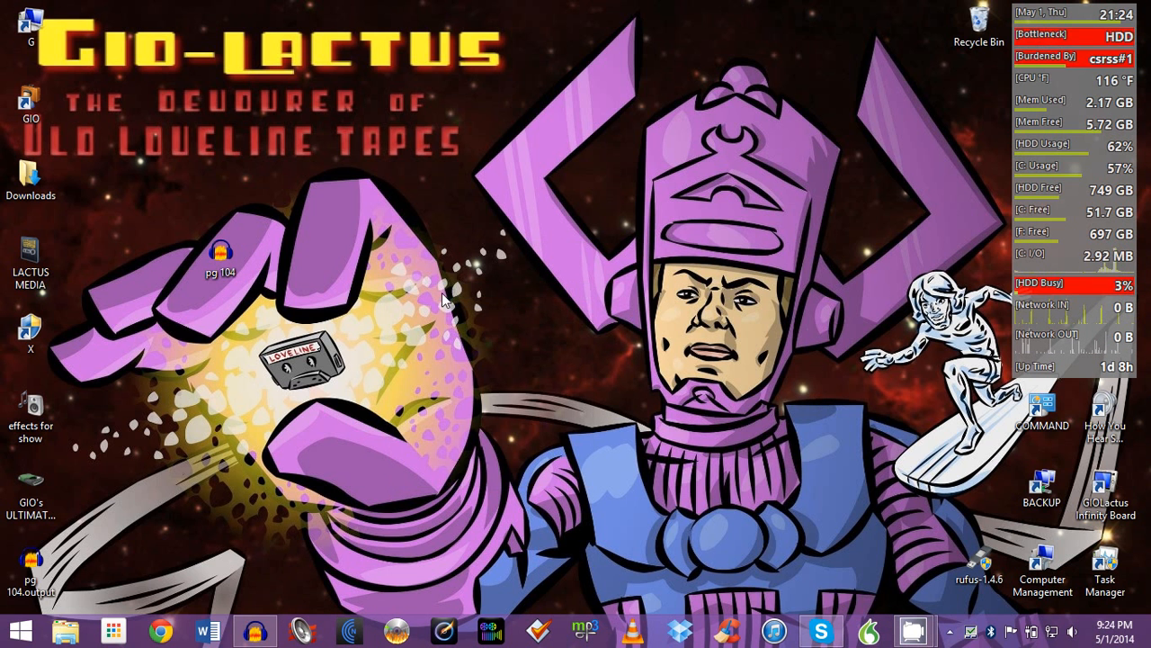
pyautogui.moveTo(31, 565); pyautogui.dragTo(286, 340)
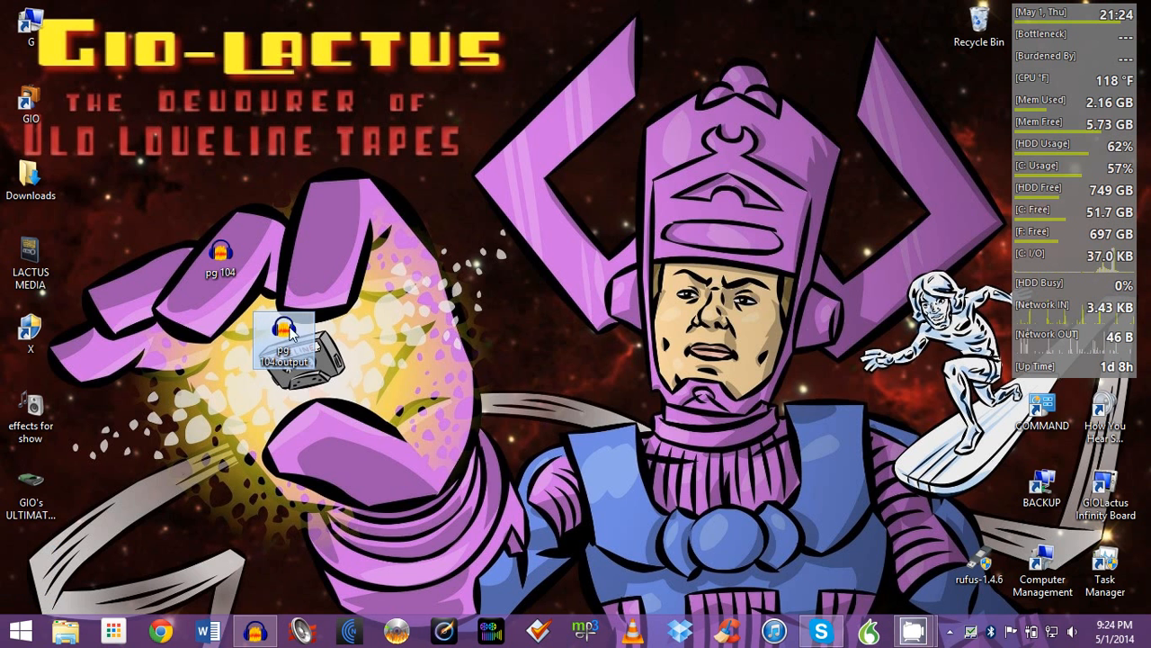
# - Open pg 104.output in Audacity and briefly play it from near the beginning
pyautogui.moveTo(292, 365)
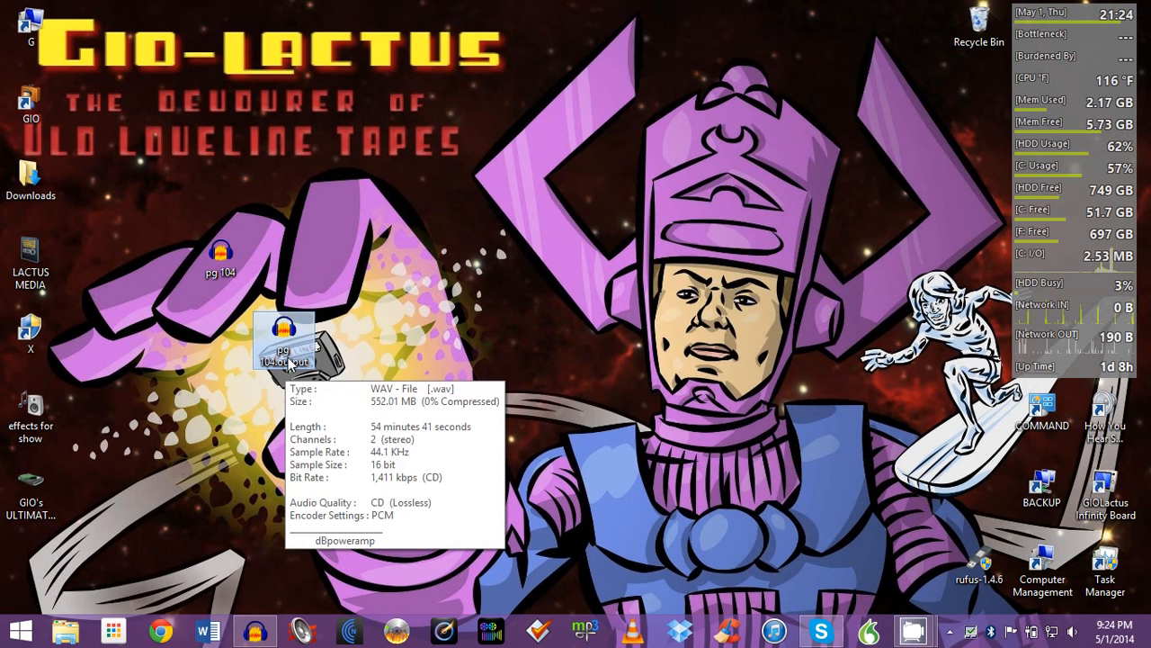
pyautogui.doubleClick(284, 338)
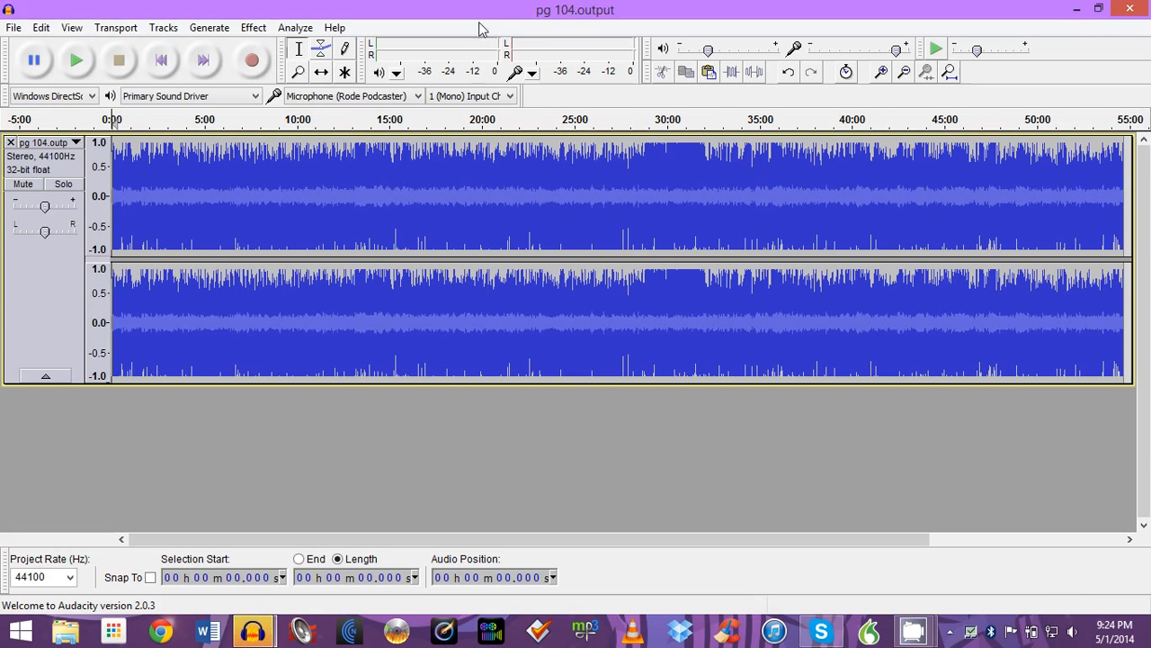
pyautogui.click(124, 120)
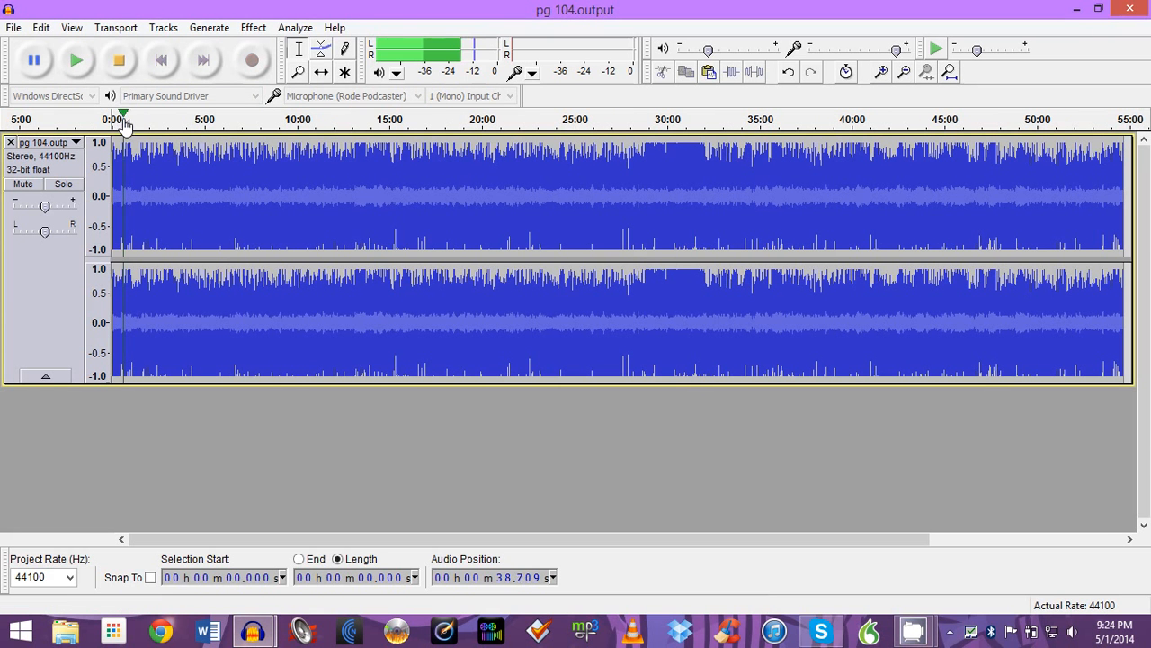
pyautogui.click(119, 60)
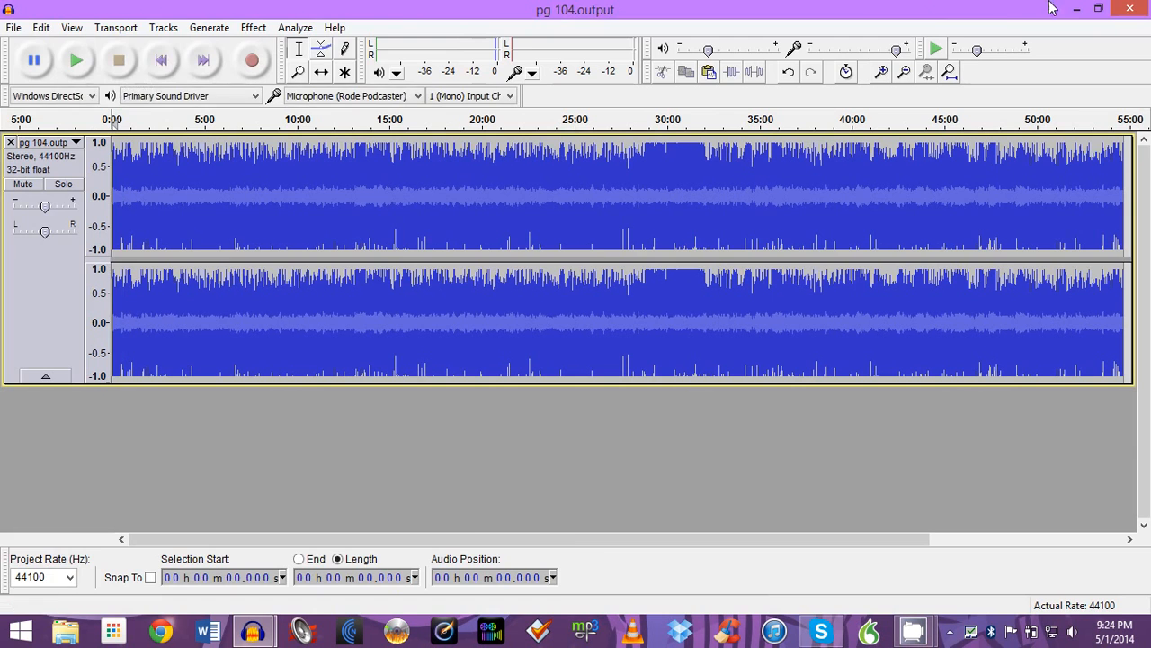
# - Open the original pg 104 file in Audacity and compare its waveform with that of pg 104.output
pyautogui.click(1077, 8)
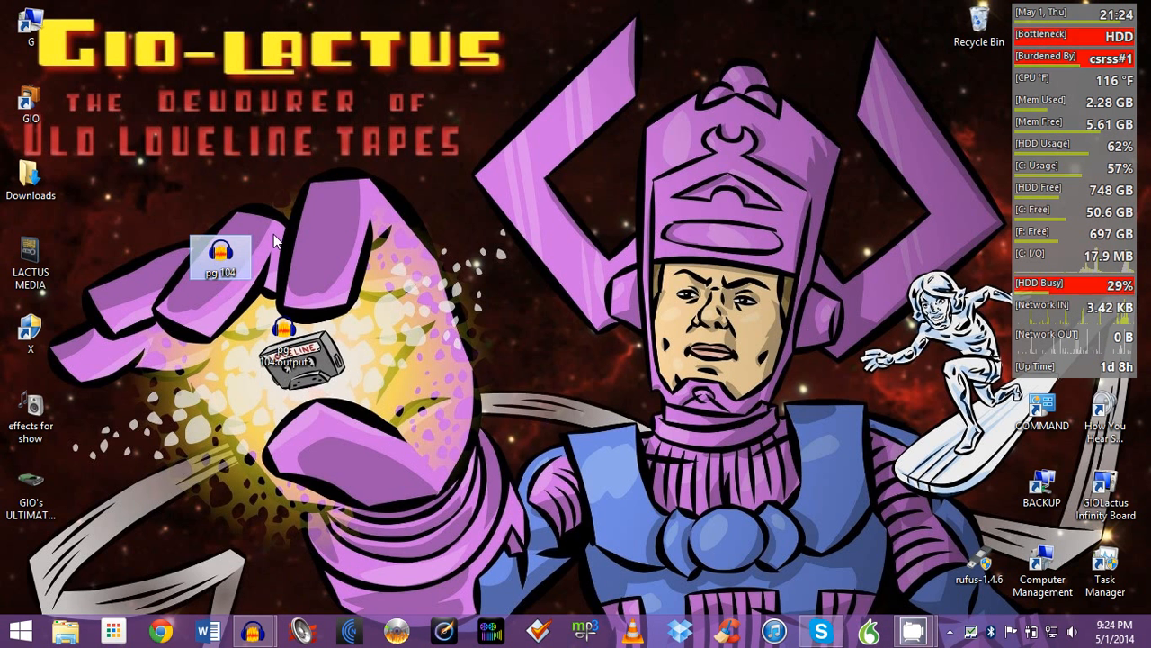
pyautogui.doubleClick(221, 255)
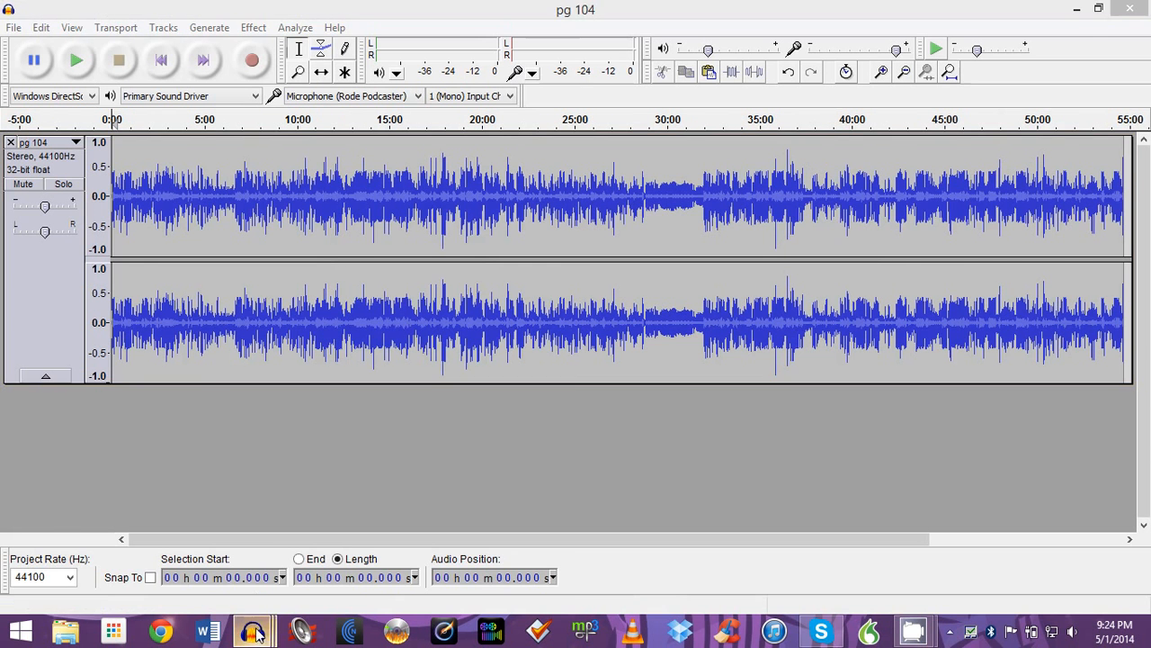
pyautogui.moveTo(253, 630)
pyautogui.click(275, 587)
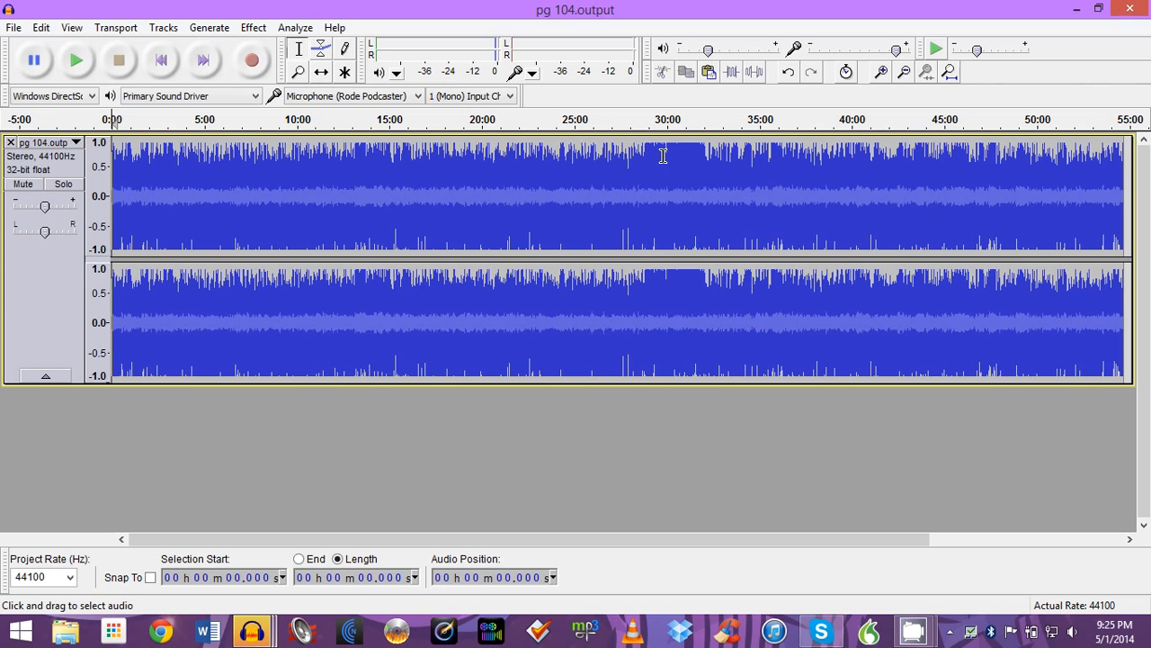
pyautogui.click(918, 626)
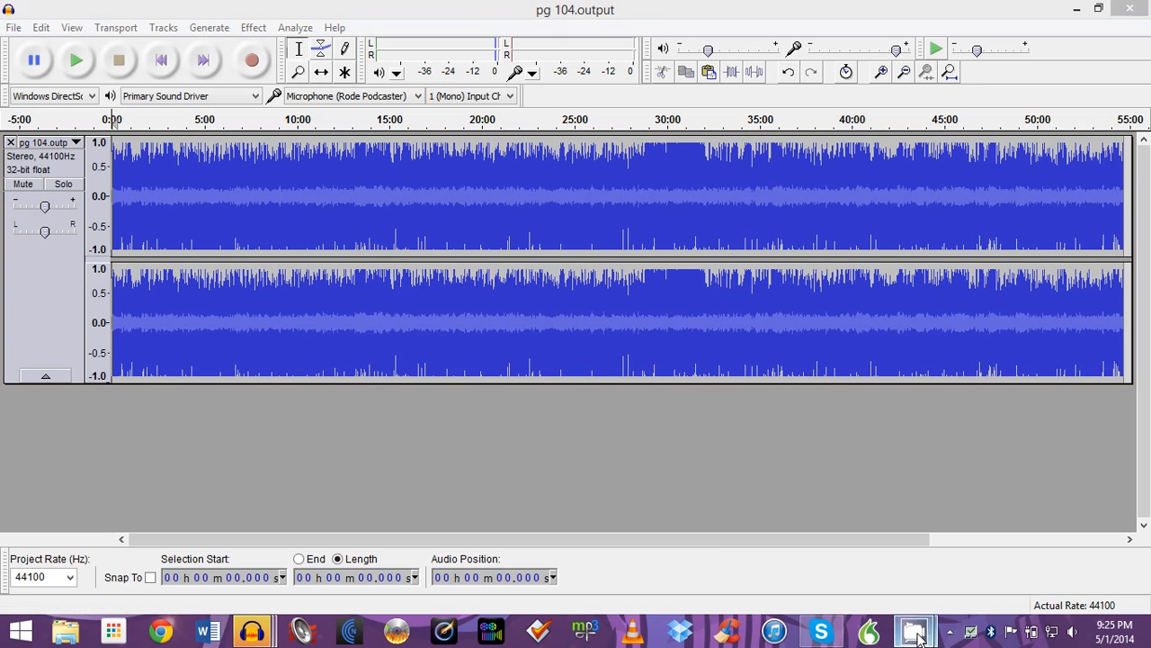
pyautogui.click(949, 555)
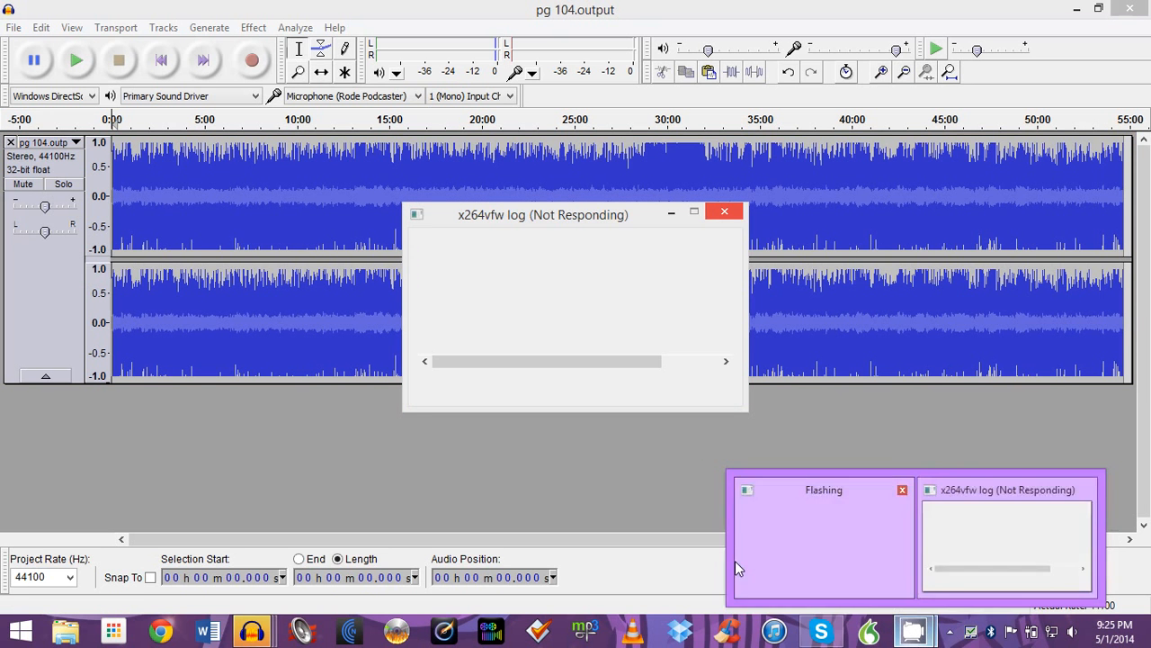
pyautogui.click(912, 631)
pyautogui.click(870, 567)
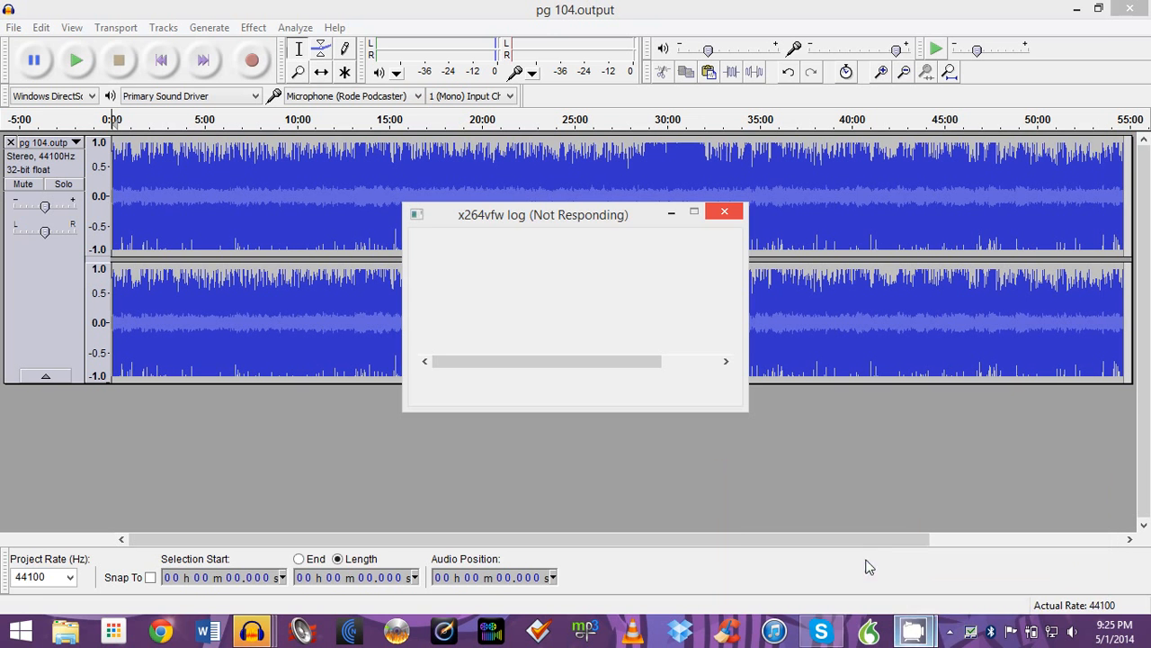
pyautogui.click(913, 630)
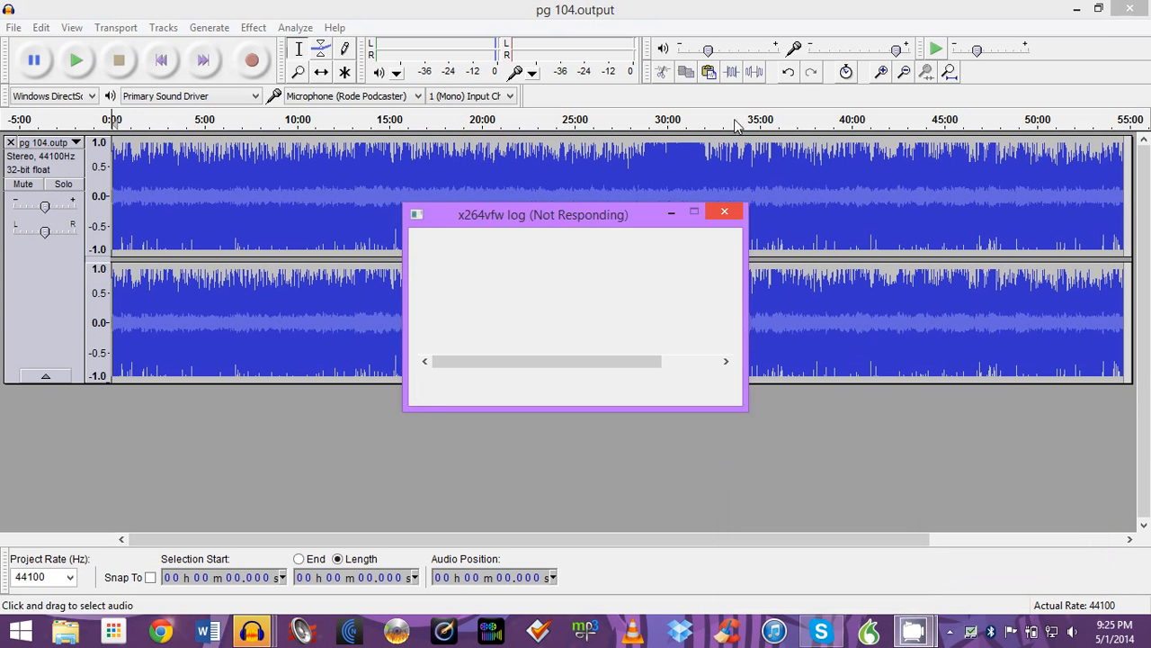
# - Close the pg 104.output and pg 104 projects in Audacity without saving changes
pyautogui.click(1127, 8)
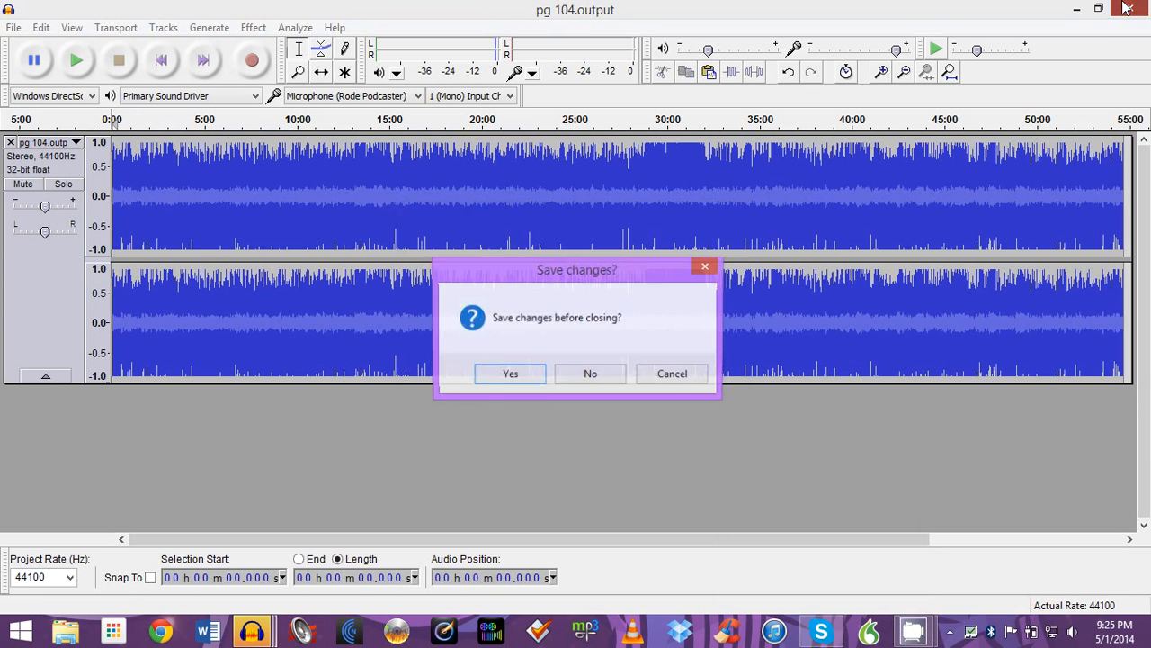
pyautogui.click(610, 375)
pyautogui.click(1130, 9)
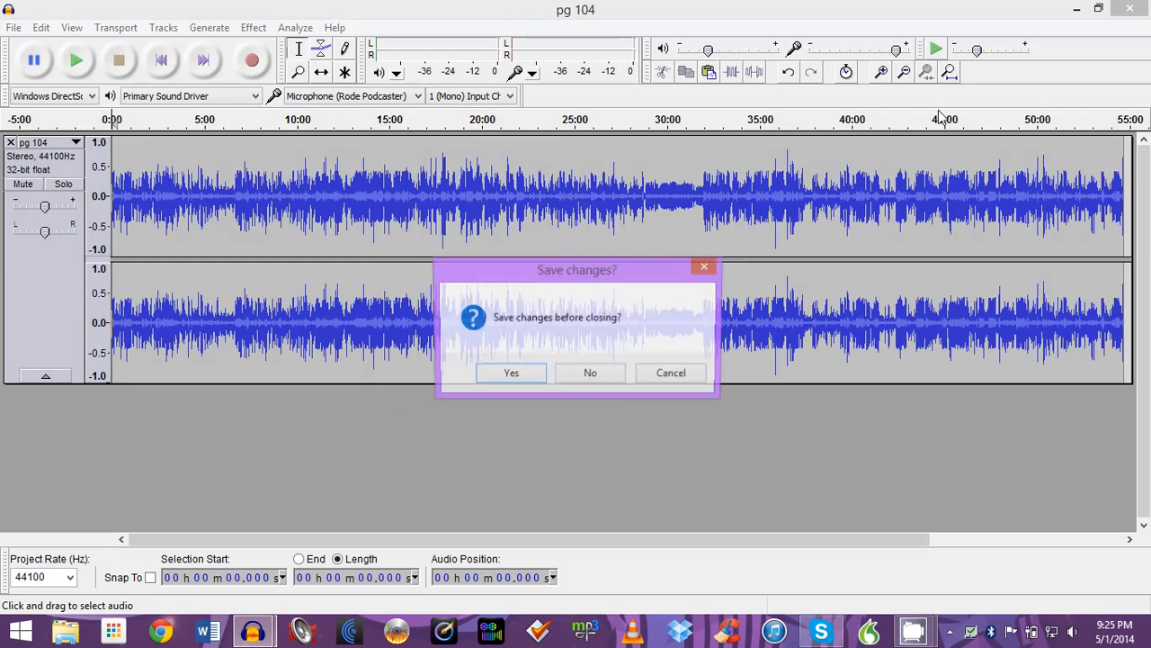
pyautogui.click(607, 374)
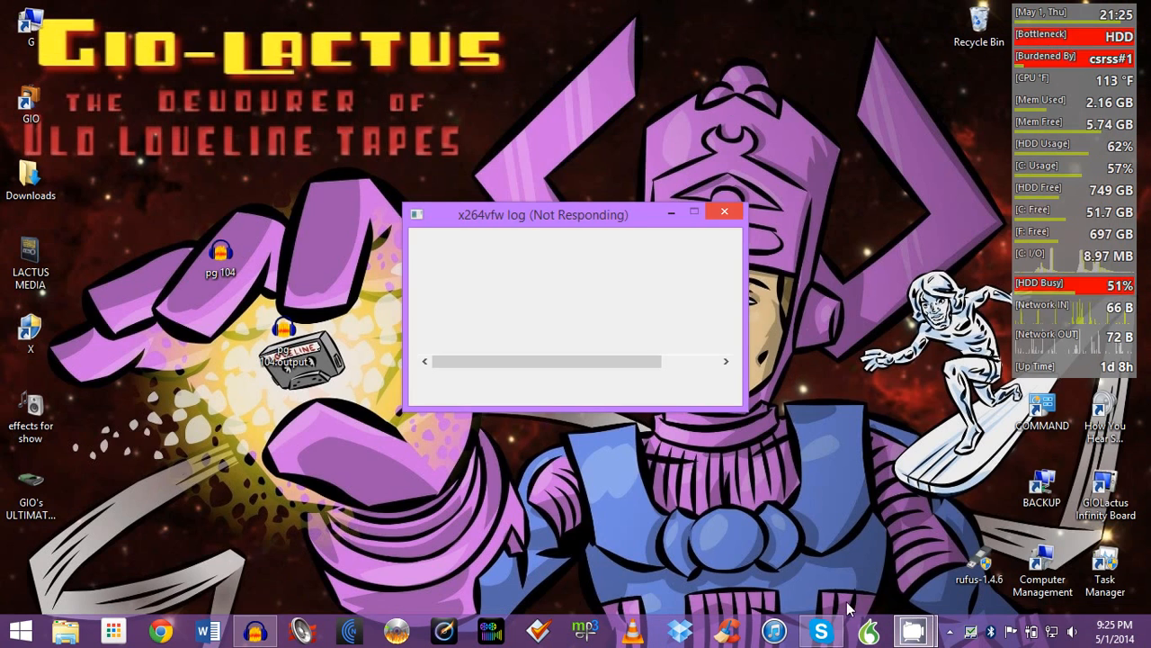
pyautogui.moveTo(621, 215); pyautogui.dragTo(653, 160)
pyautogui.click(912, 632)
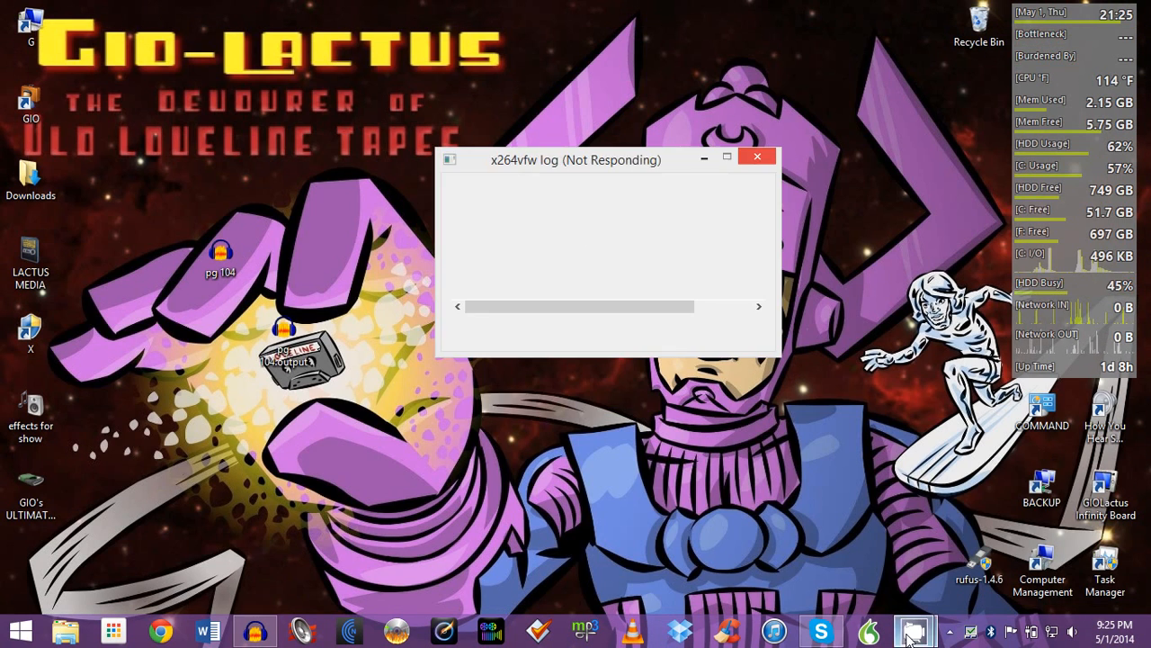